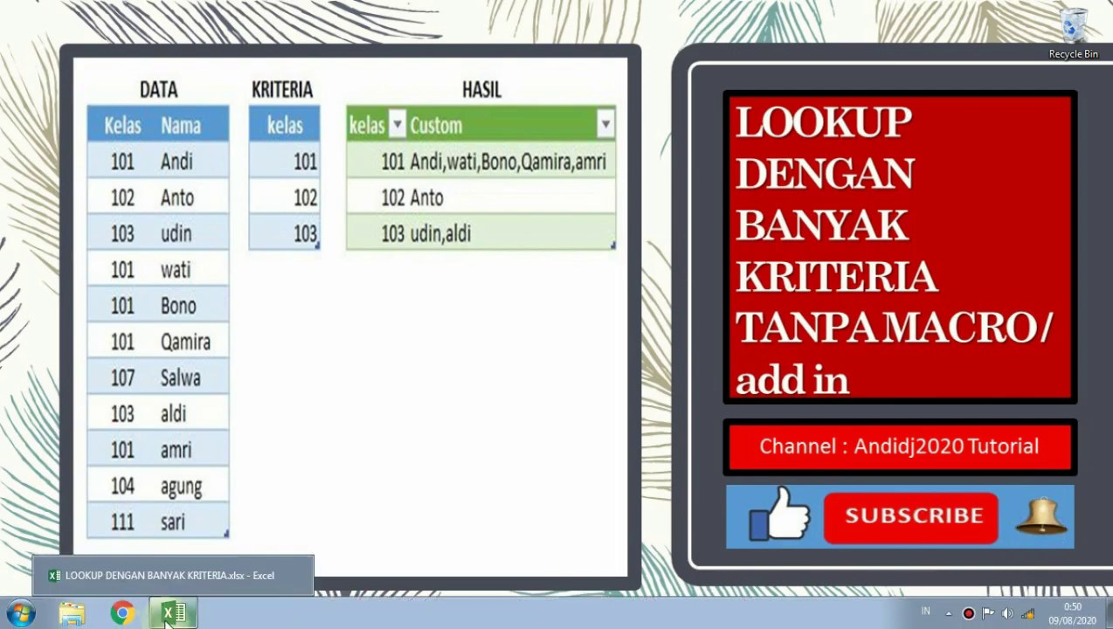
# - Switch to the Excel workbook LOOKUP DENGAN BANYAK KRITERIA.xlsx with its KRITERIA 1 sheet
pyautogui.click(171, 614)
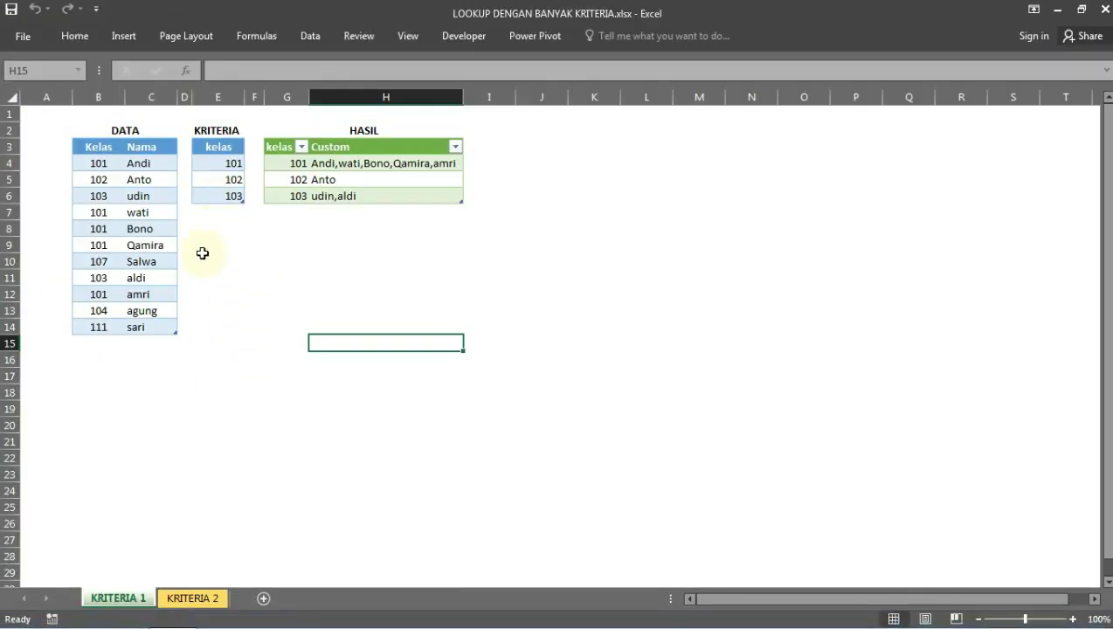
pyautogui.click(268, 273)
pyautogui.click(238, 216)
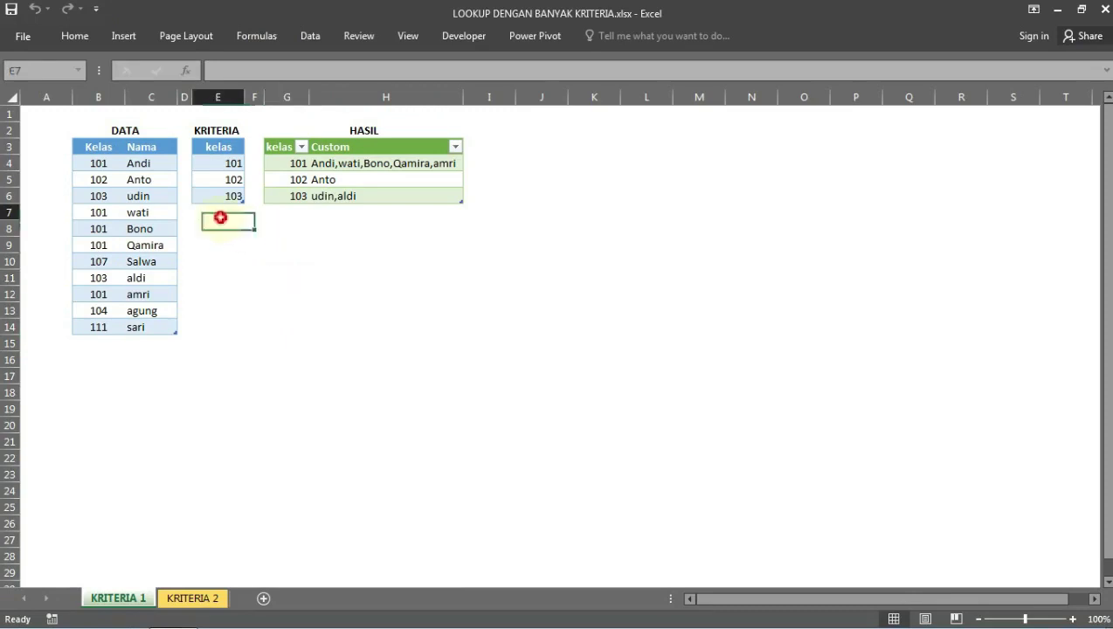
pyautogui.click(144, 343)
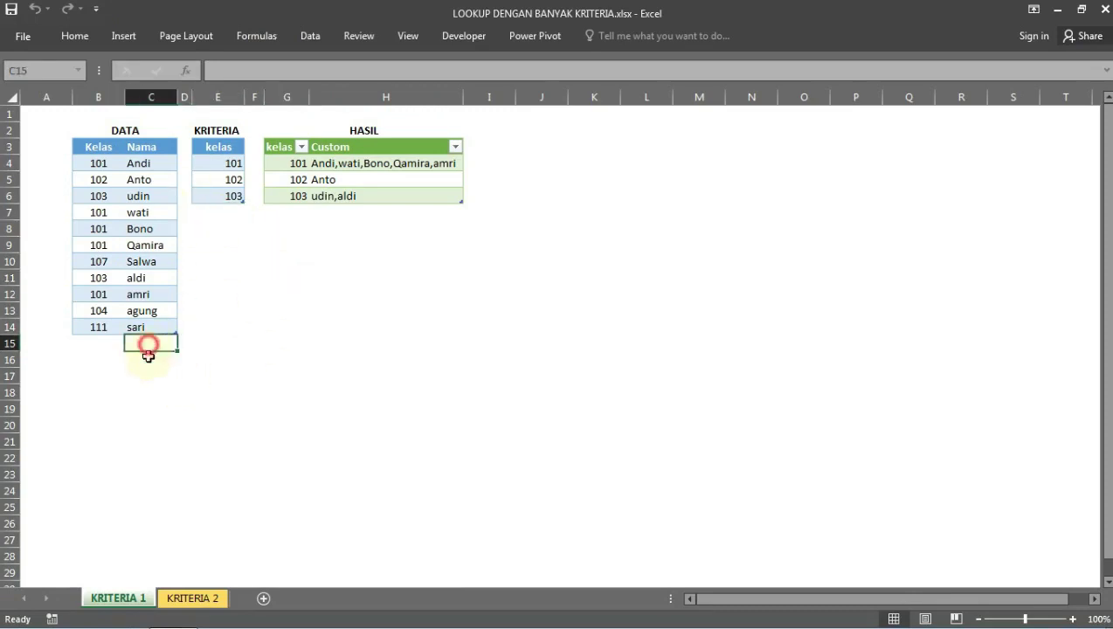
# - Add a row at the end of the DATA table with Kelas 101 and a new student's name under Nama
pyautogui.click(100, 344)
pyautogui.write('1')
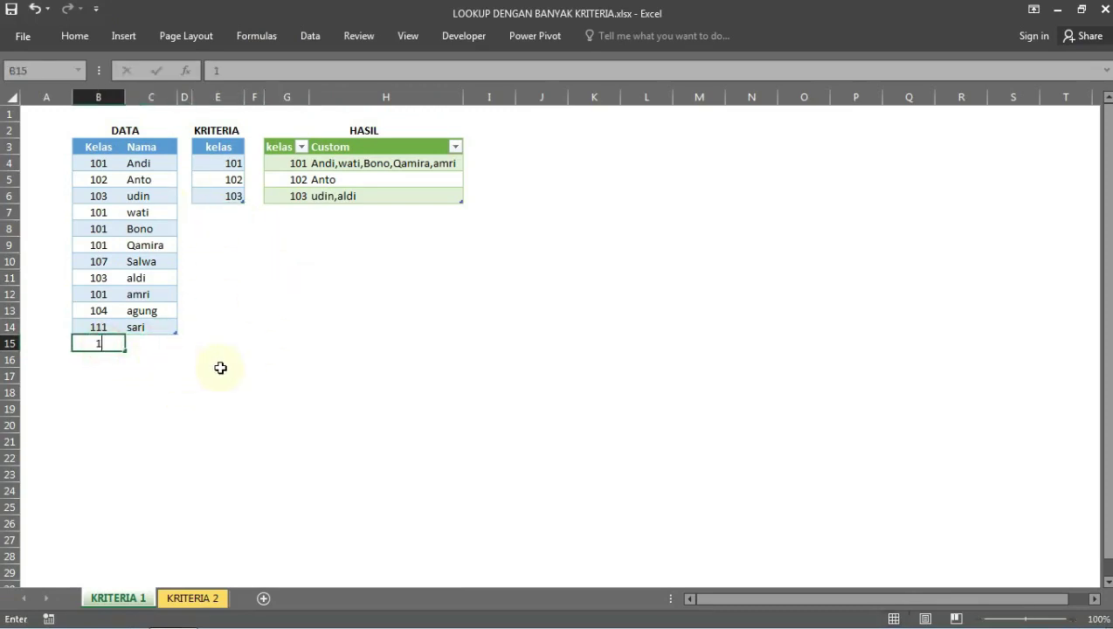
pyautogui.write('01')
pyautogui.press('Return')
pyautogui.press('Up')
pyautogui.press('Right')
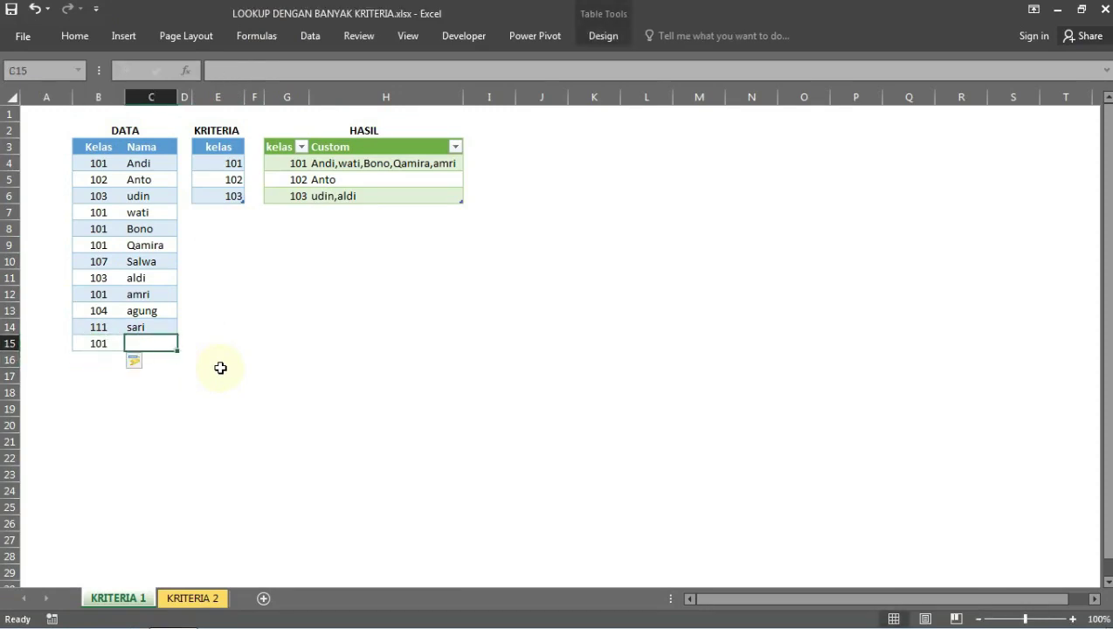
pyautogui.write('JOKO')
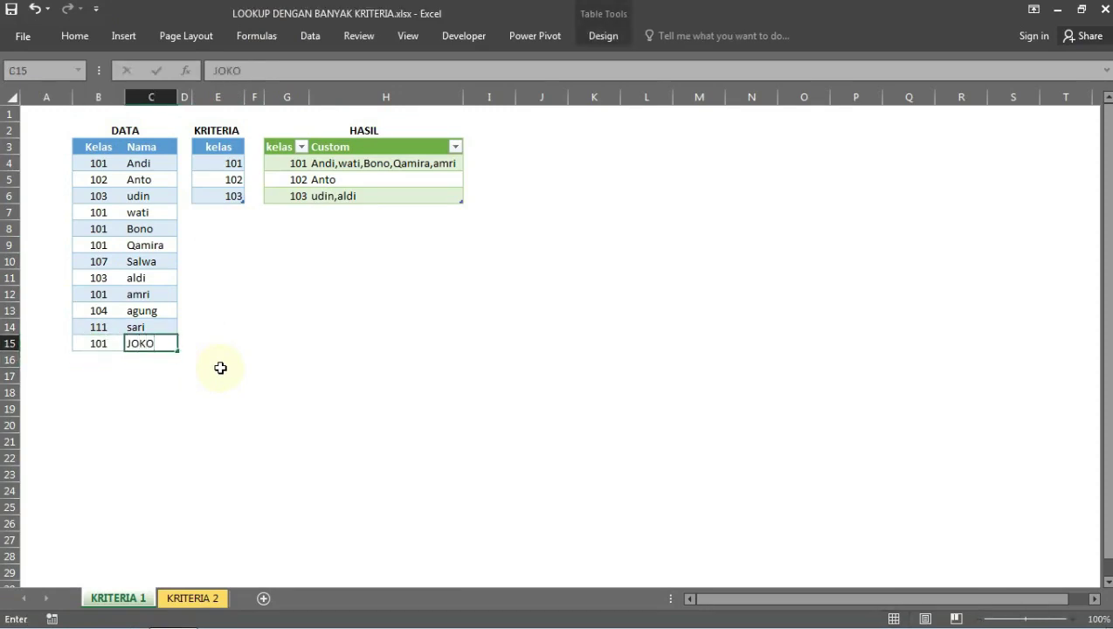
pyautogui.press('Return')
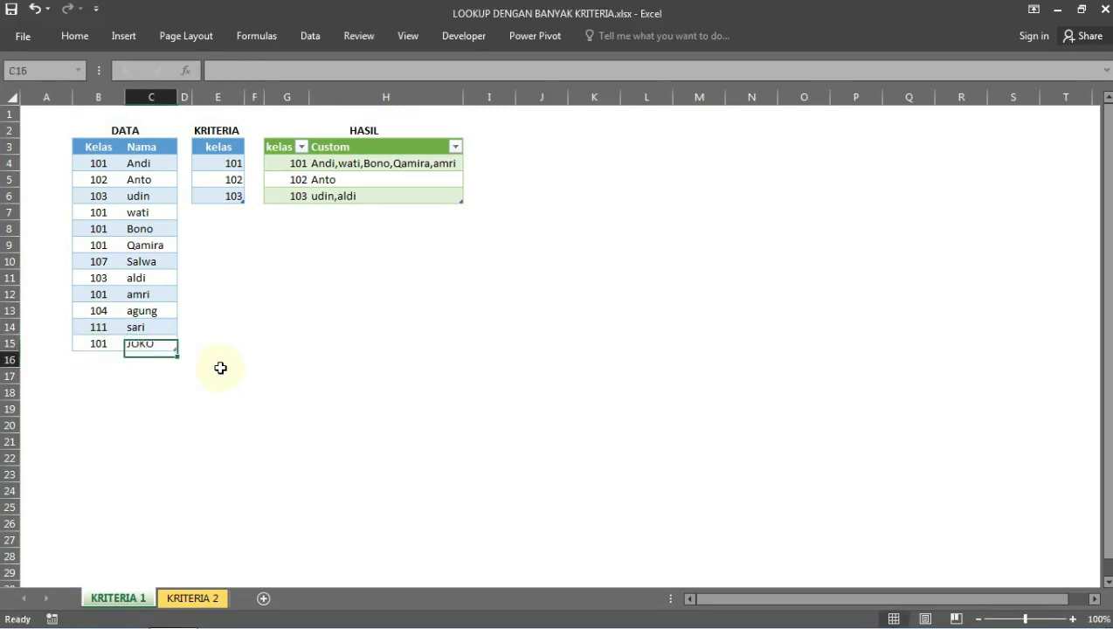
pyautogui.press('Up')
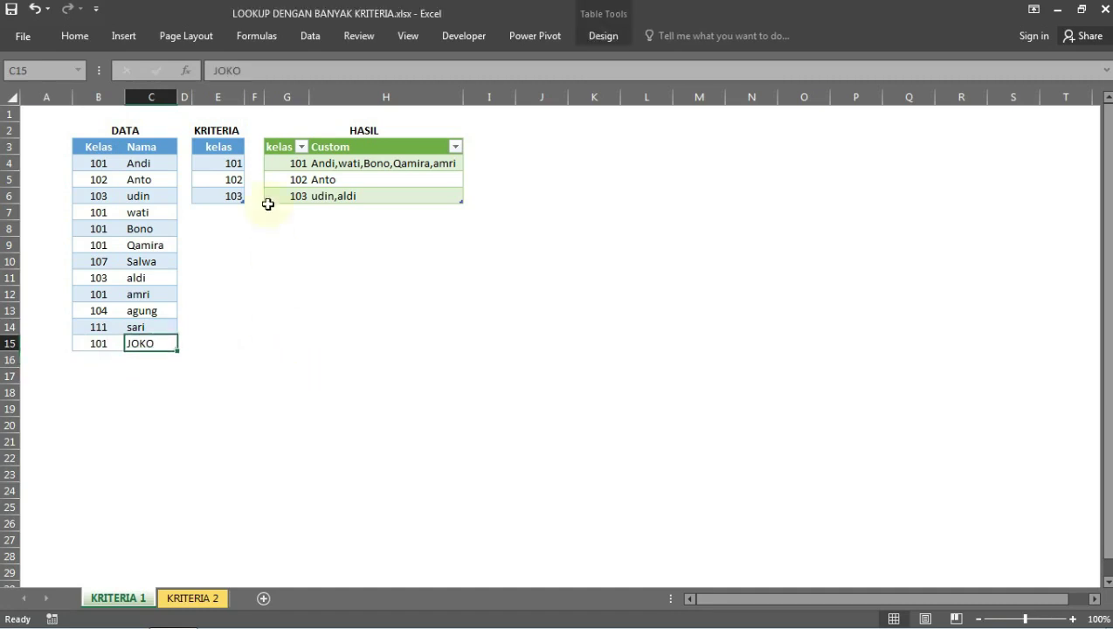
# - Refresh the query behind the HASIL table so it picks up the row added to DATA
pyautogui.click(354, 179)
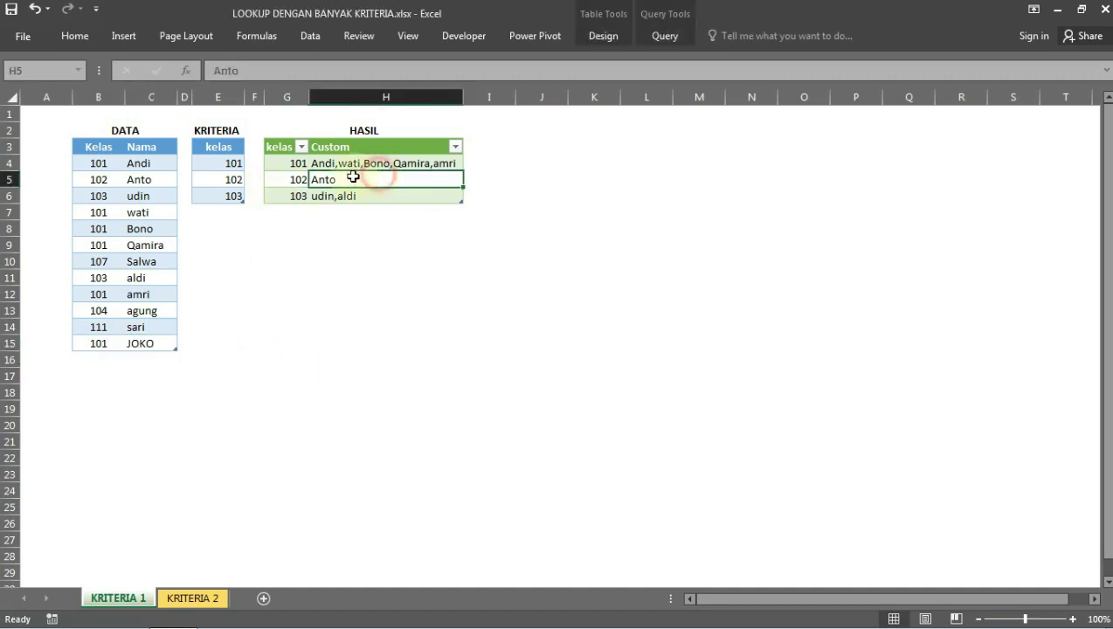
pyautogui.click(227, 162)
pyautogui.click(368, 167)
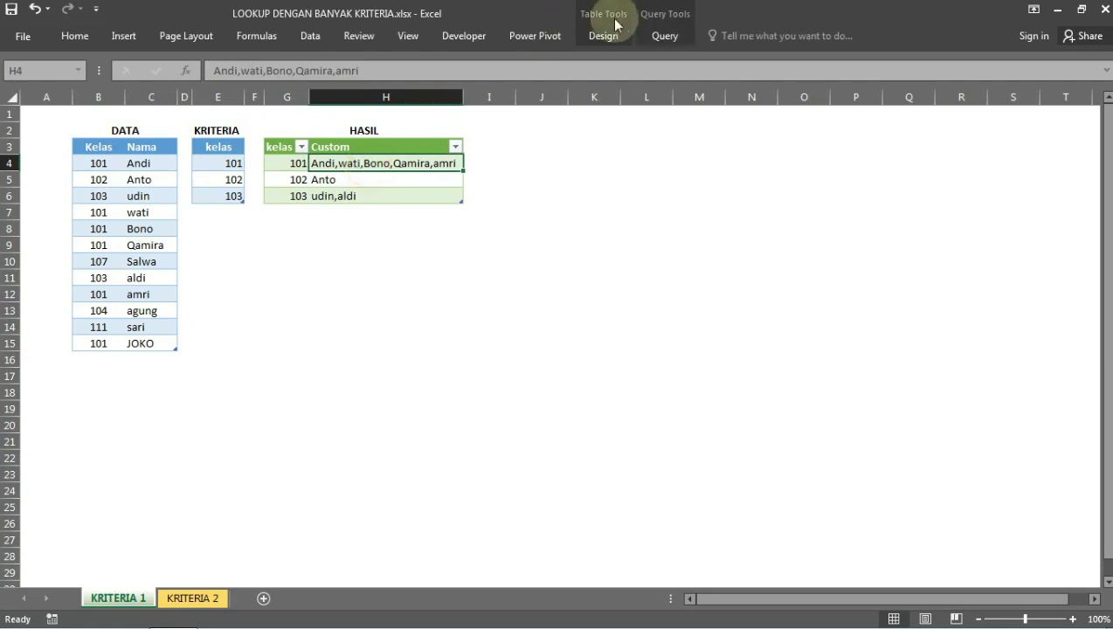
pyautogui.click(670, 15)
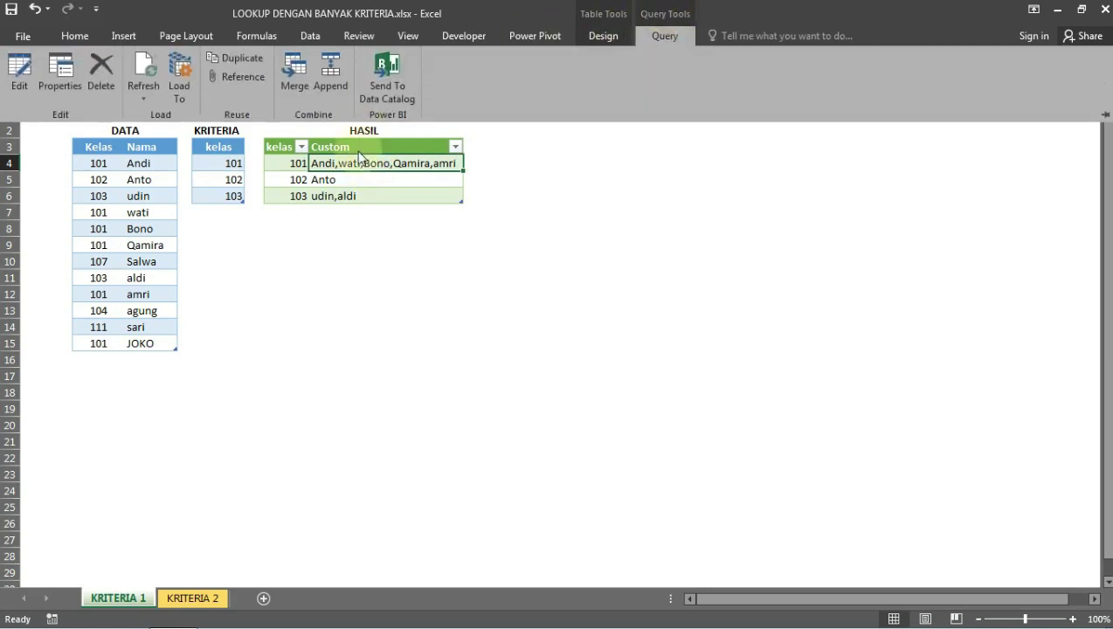
pyautogui.click(144, 74)
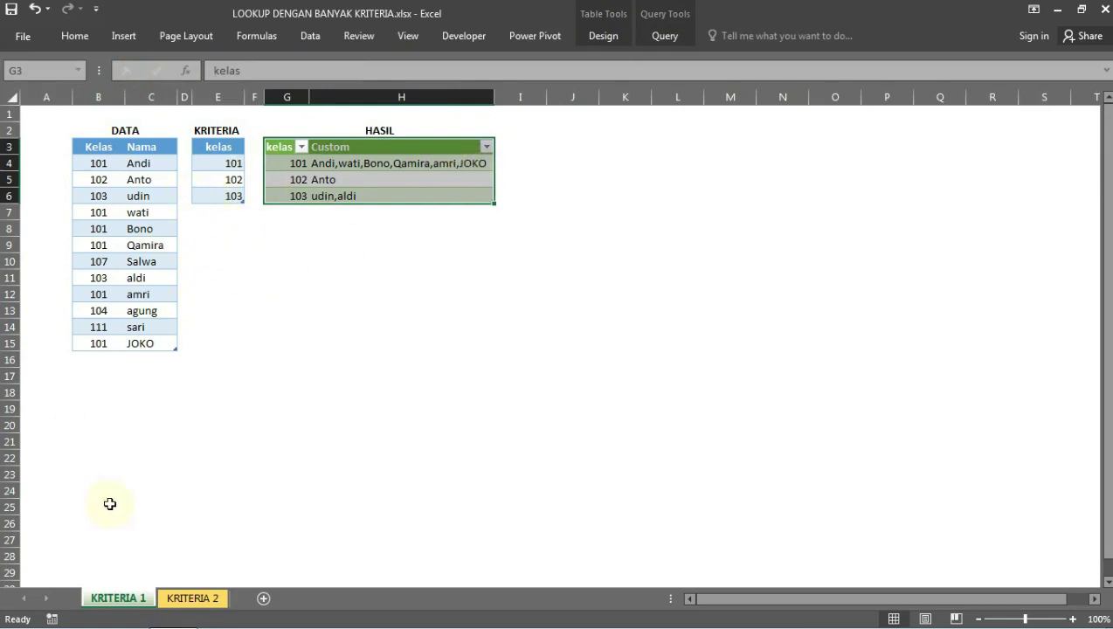
# - Clear the class 103 entry from the KRITERIA table and refresh the HASIL query table
pyautogui.click(217, 200)
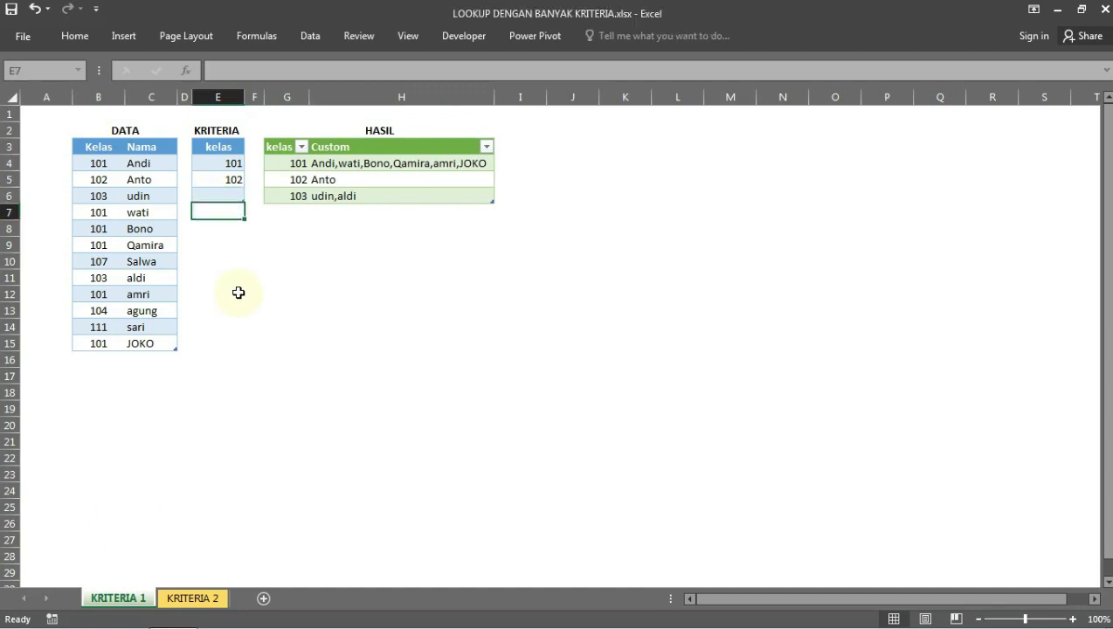
pyautogui.click(410, 179)
pyautogui.click(664, 36)
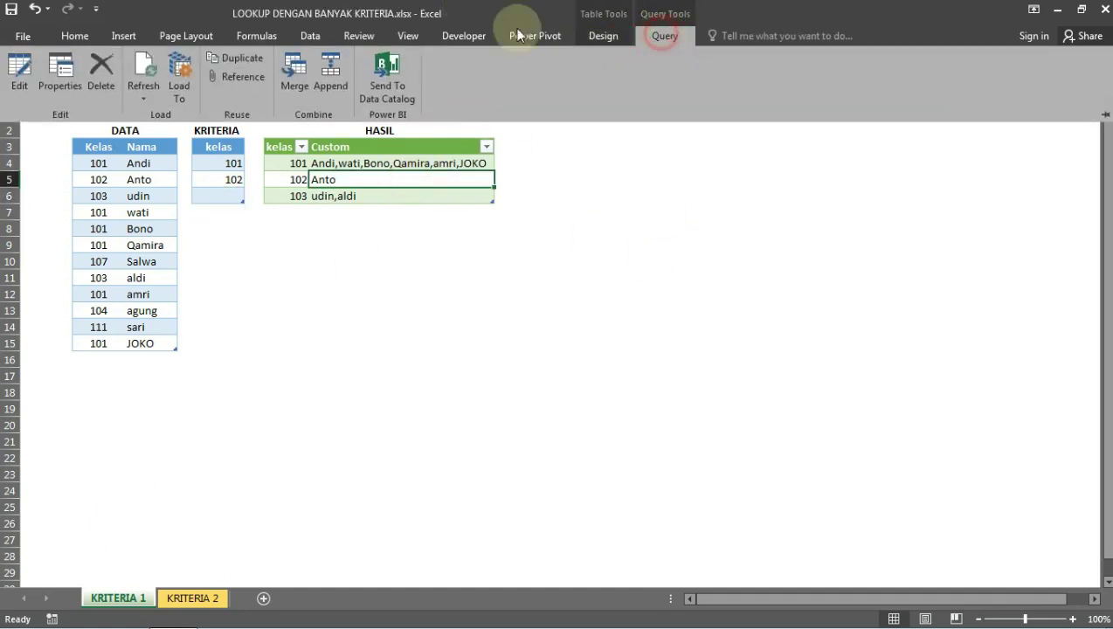
pyautogui.click(143, 83)
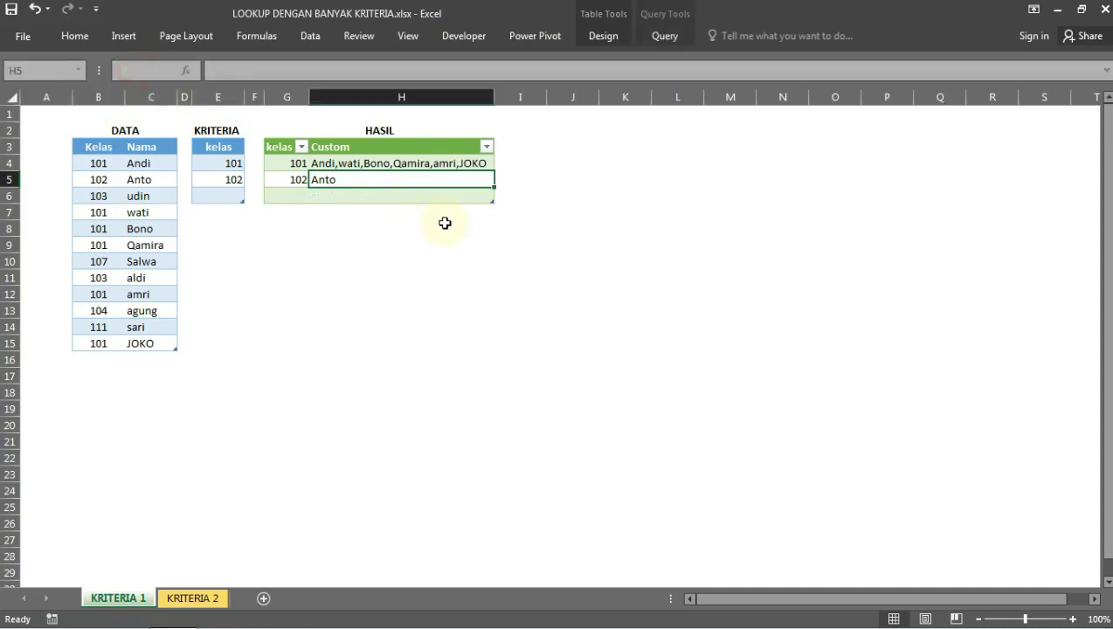
pyautogui.click(291, 202)
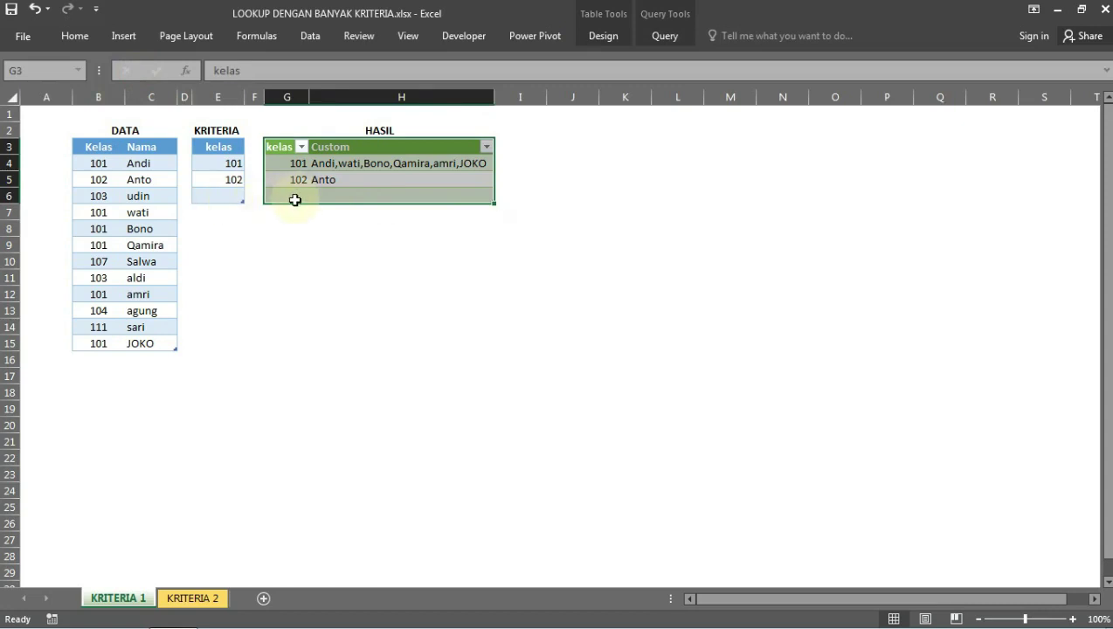
pyautogui.click(288, 227)
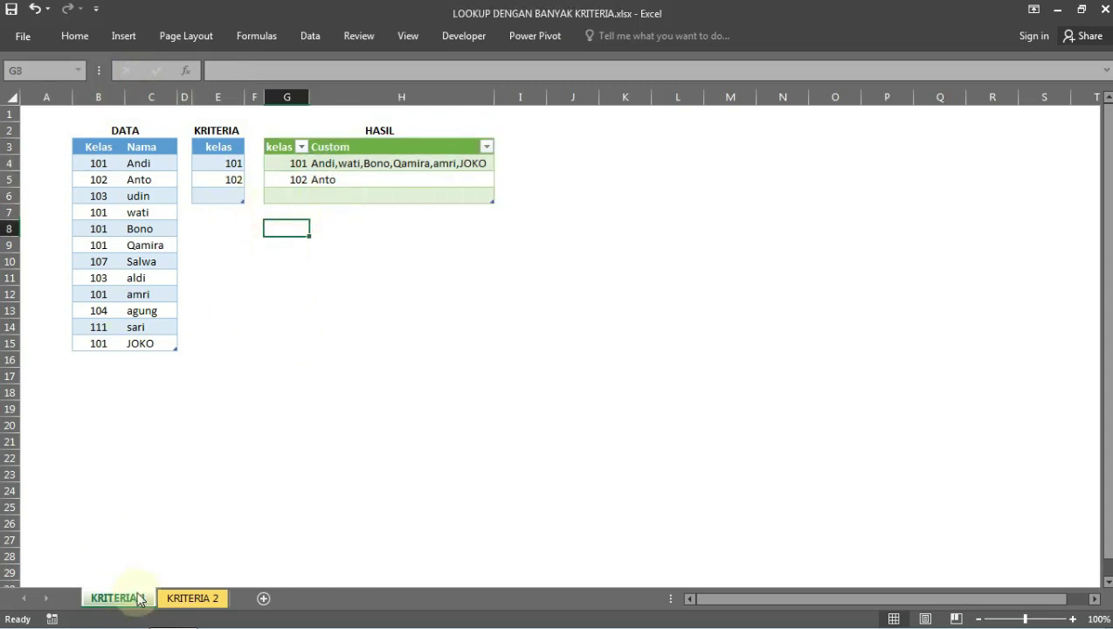
# - On the KRITERIA 2 sheet, replace the student name in the last DATABASE row, cell D16, with another name
pyautogui.click(192, 598)
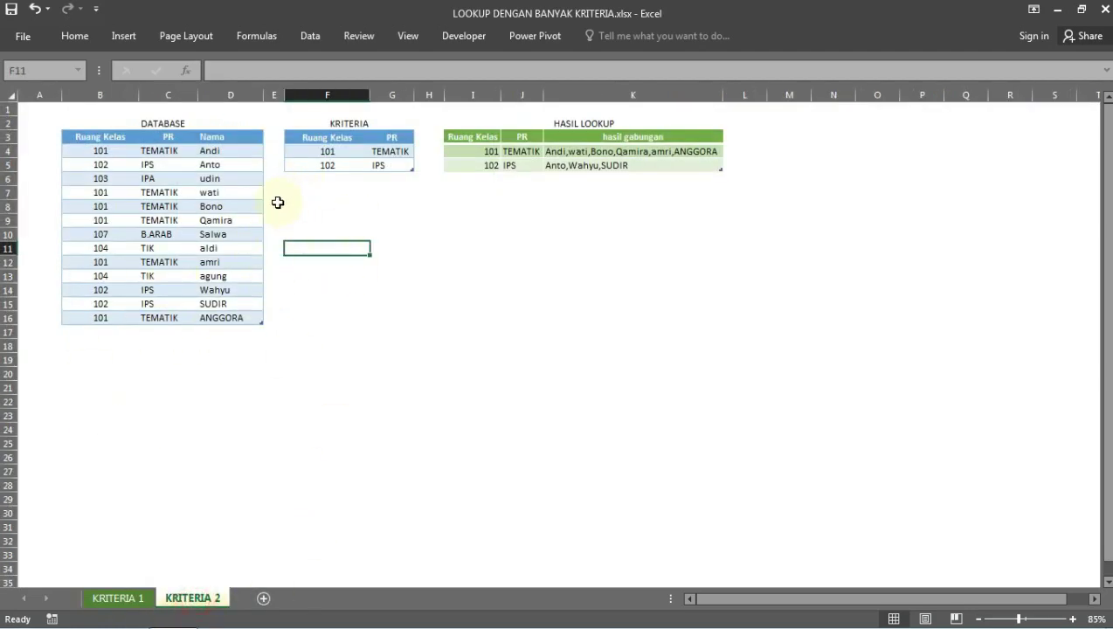
pyautogui.click(105, 331)
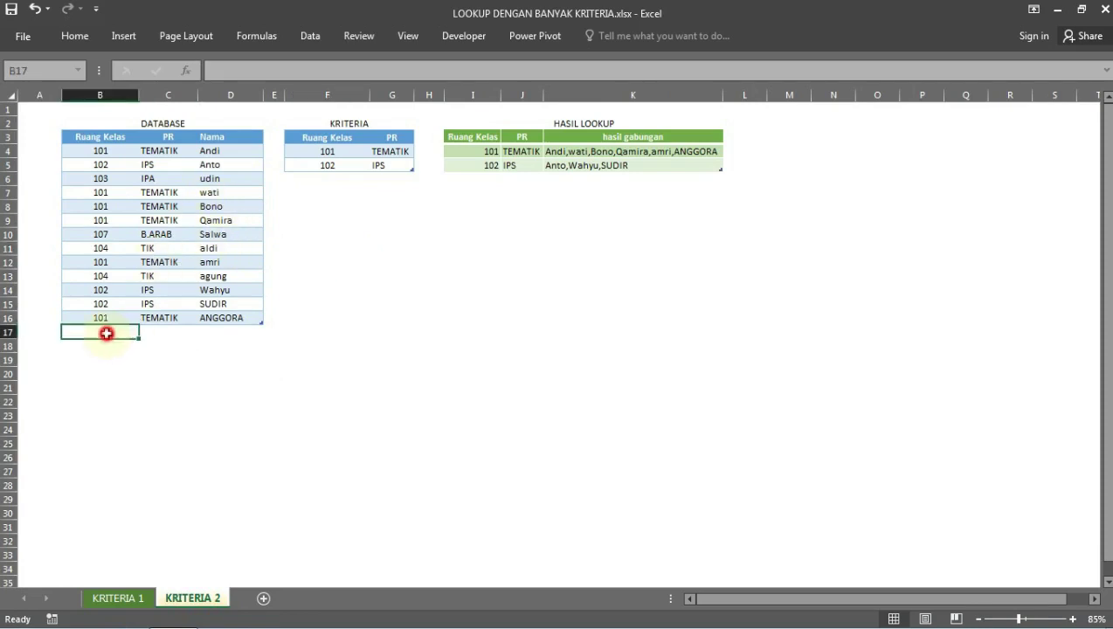
pyautogui.click(208, 318)
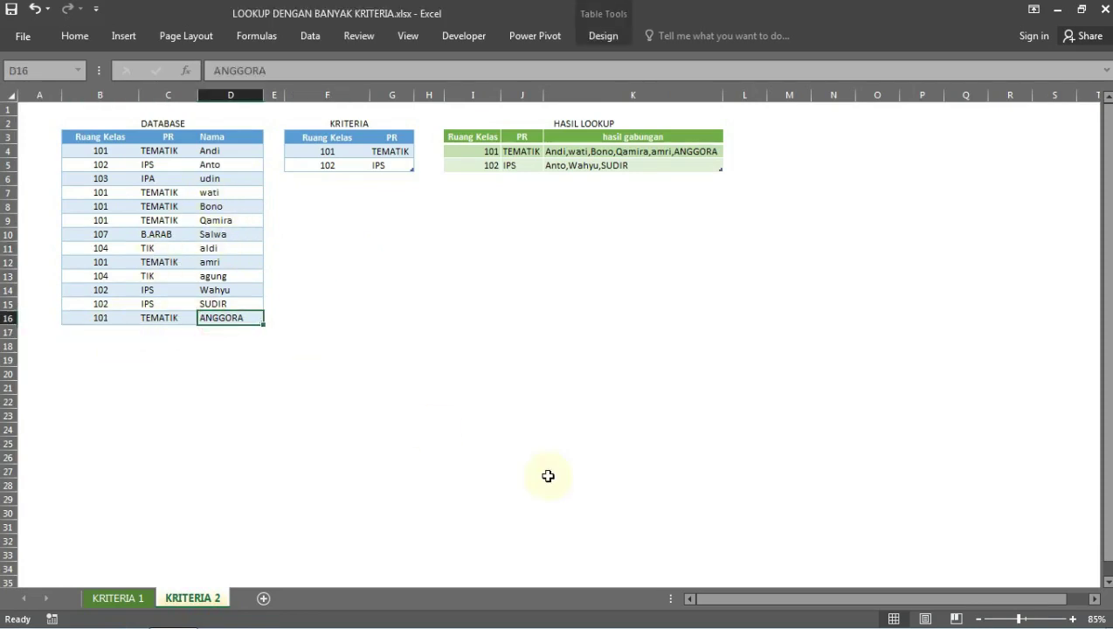
pyautogui.write('ANTo')
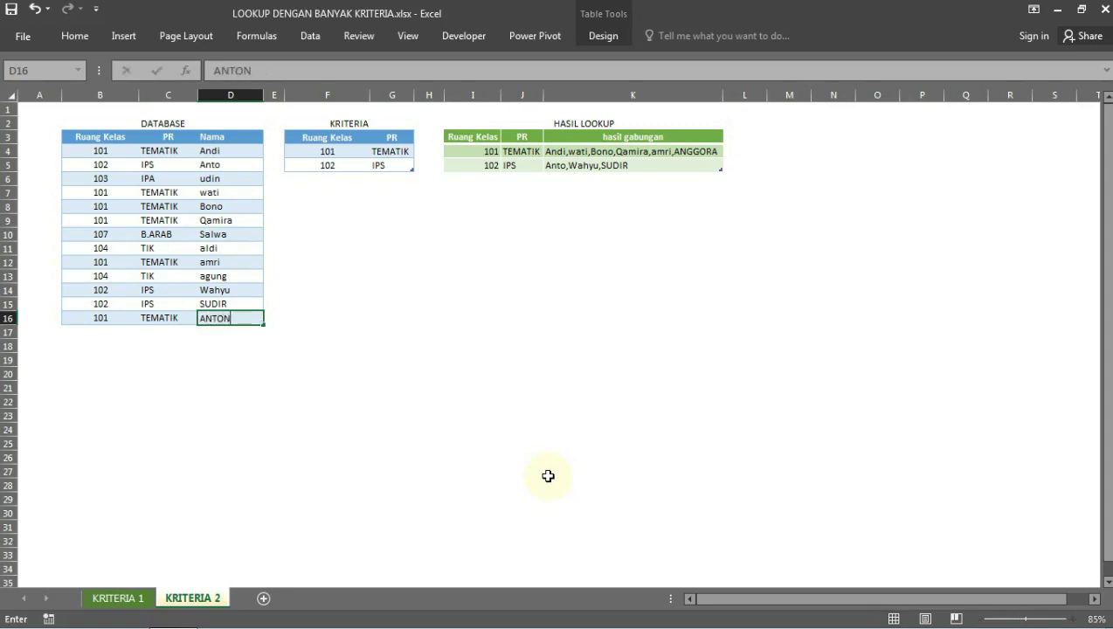
pyautogui.write('N')
pyautogui.press('Return')
pyautogui.press('Up')
pyautogui.press('Home')
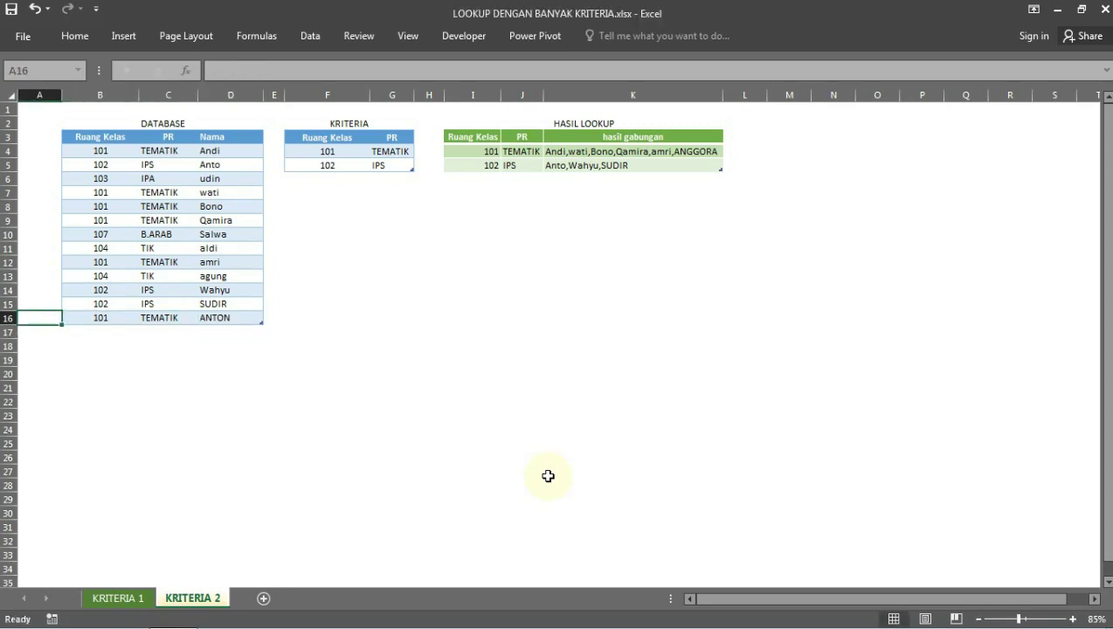
# - Refresh the query behind the HASIL LOOKUP table on the KRITERIA 2 sheet
pyautogui.click(517, 151)
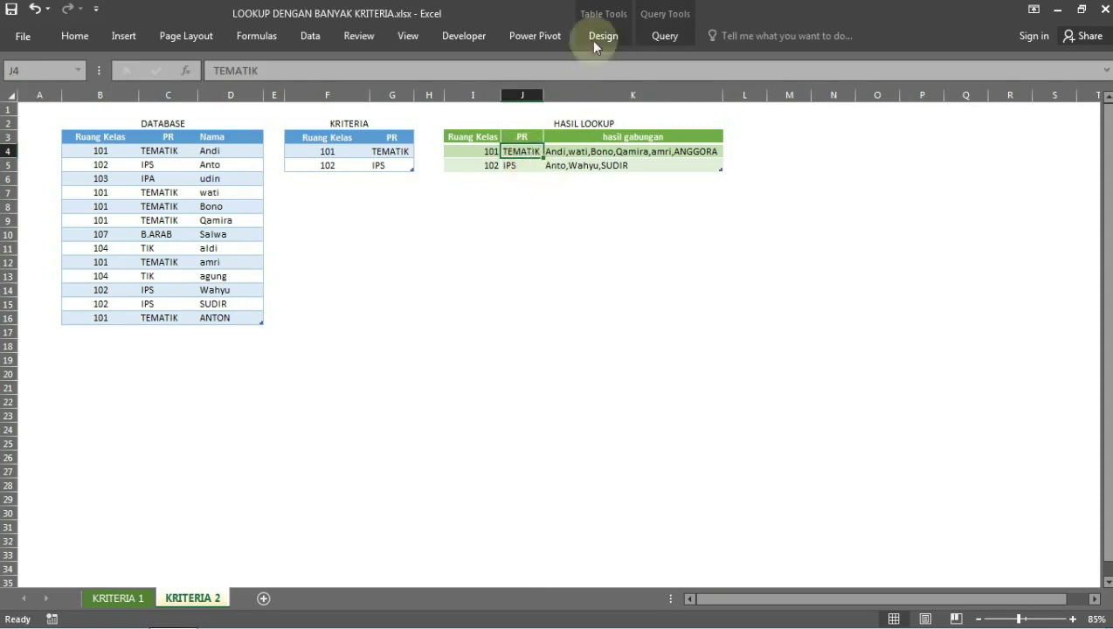
pyautogui.click(650, 40)
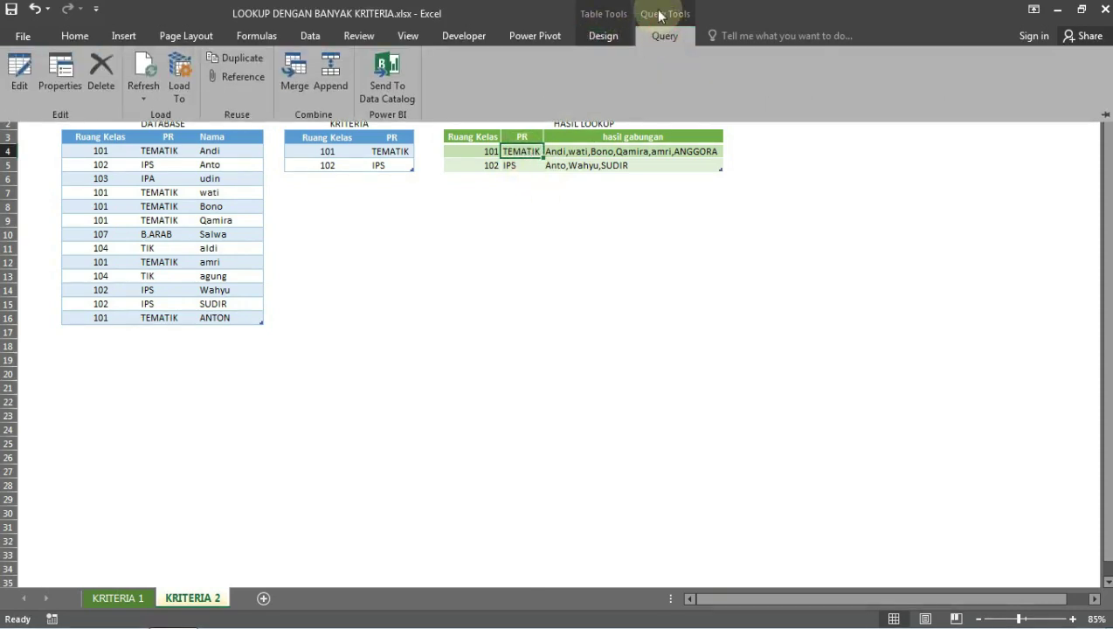
pyautogui.click(143, 70)
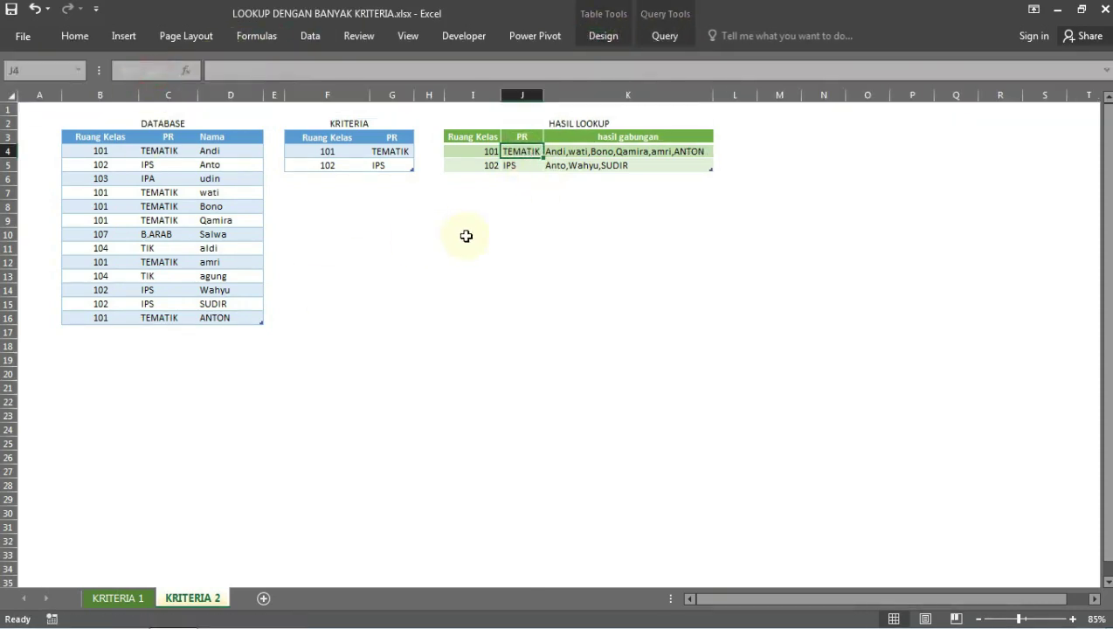
pyautogui.click(579, 191)
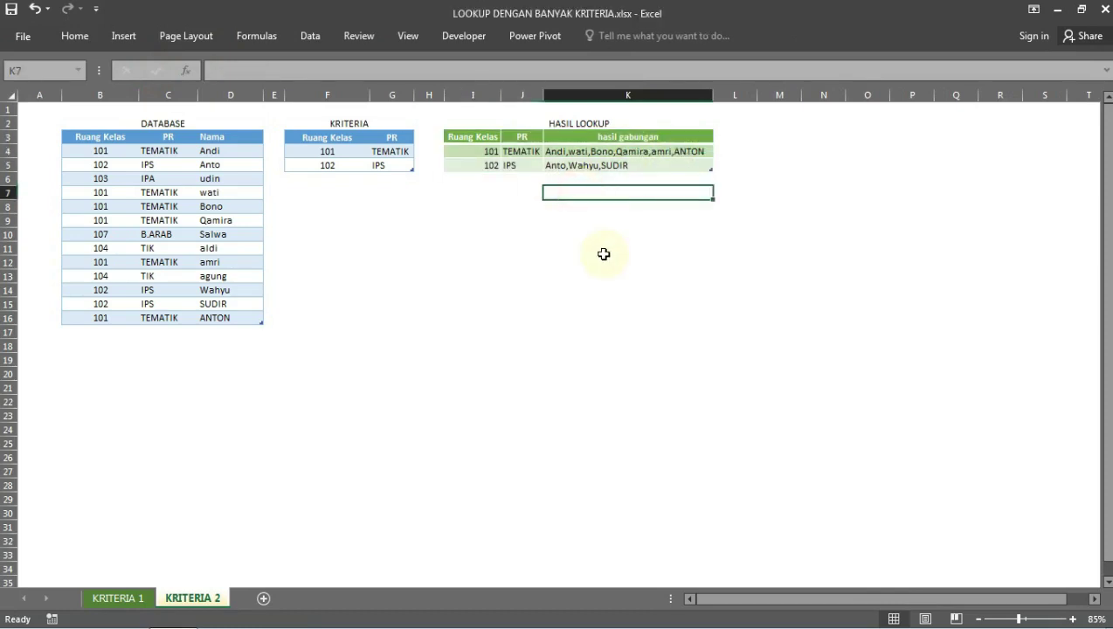
pyautogui.click(325, 180)
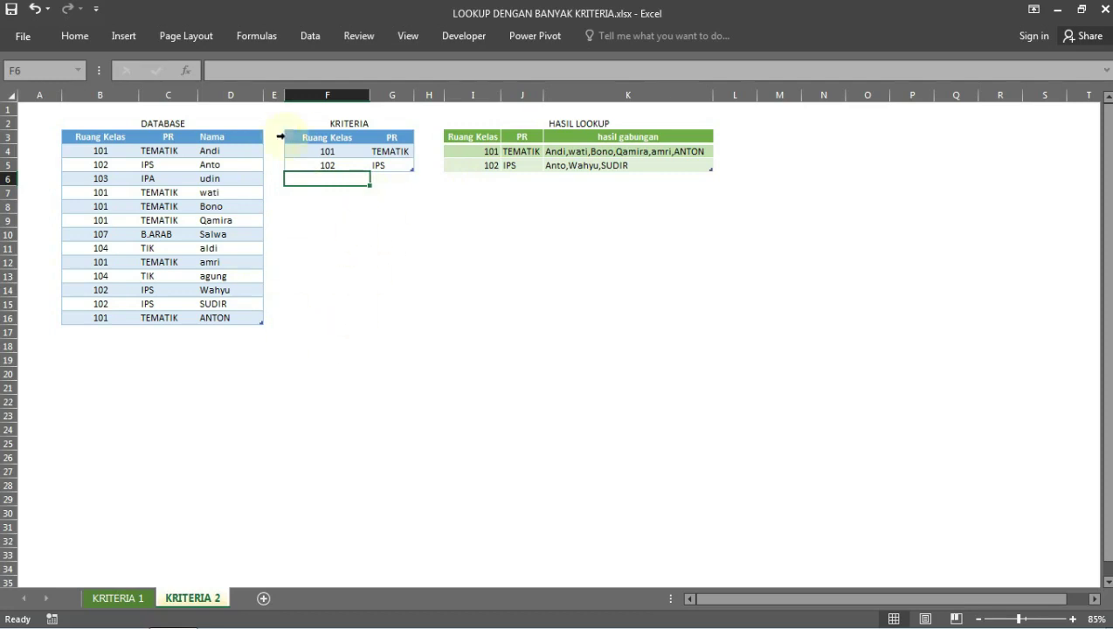
pyautogui.press('Down')
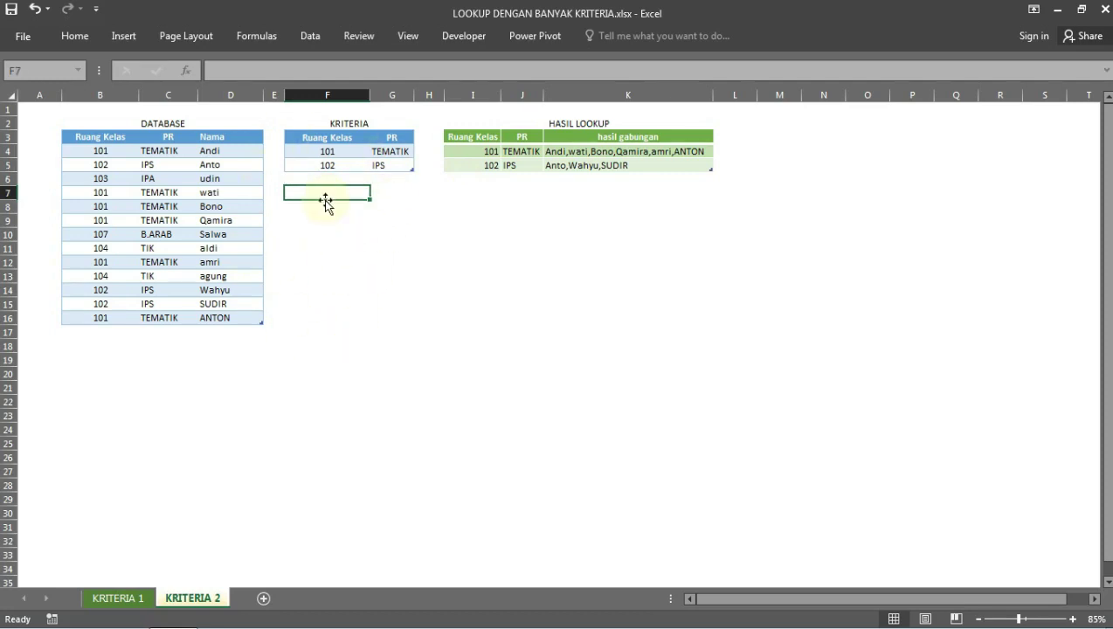
pyautogui.click(341, 224)
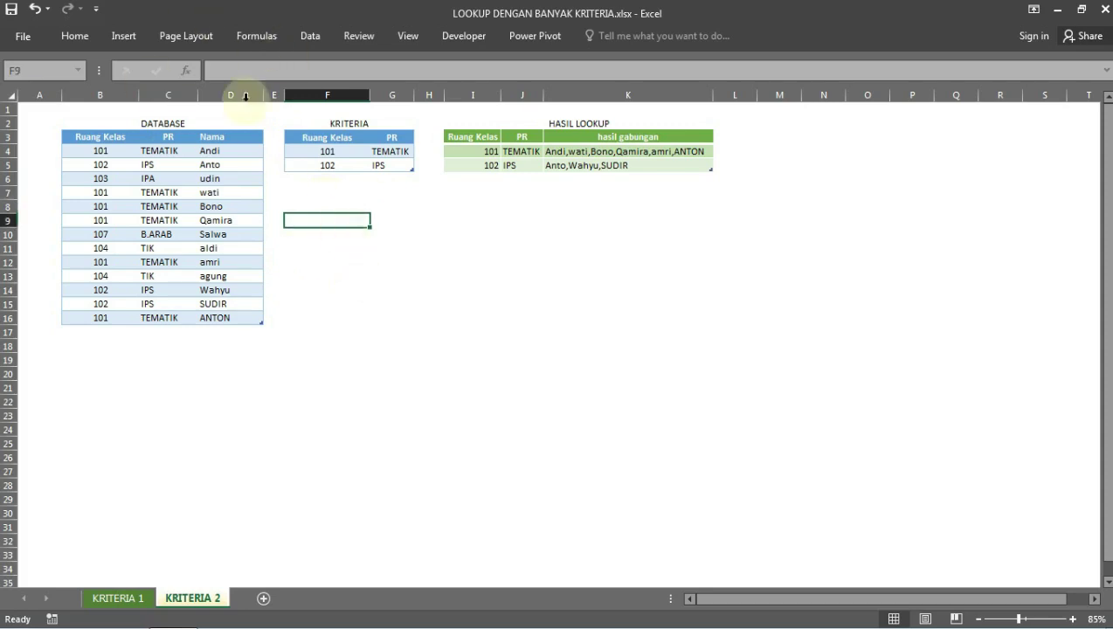
pyautogui.click(566, 152)
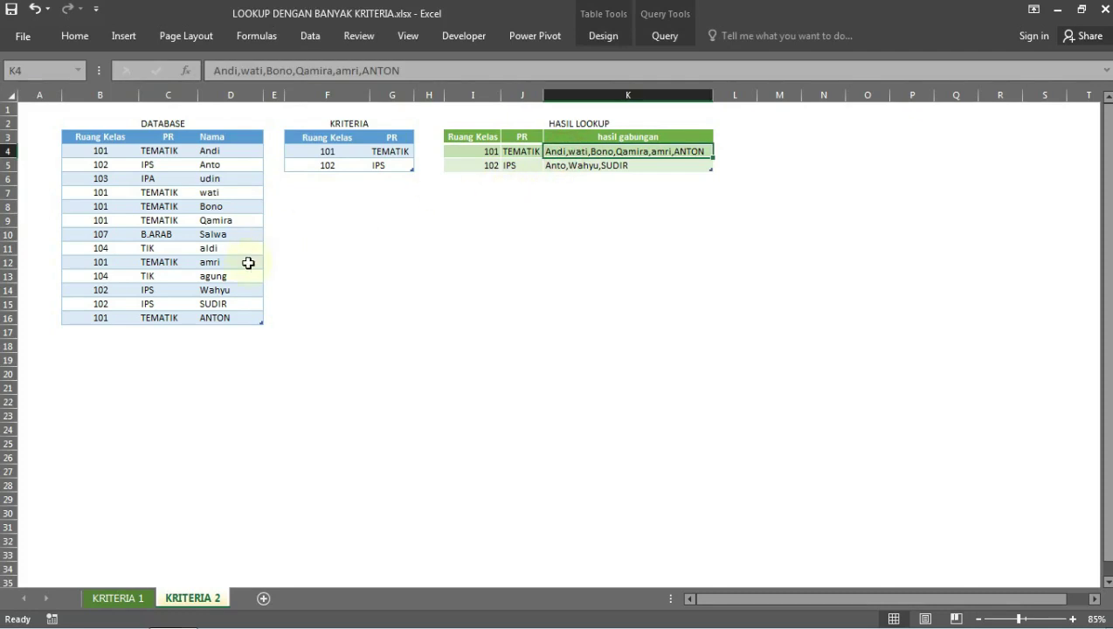
# - Create a new blank workbook and return to the LOOKUP DENGAN BANYAK KRITERIA.xlsx workbook
pyautogui.click(23, 35)
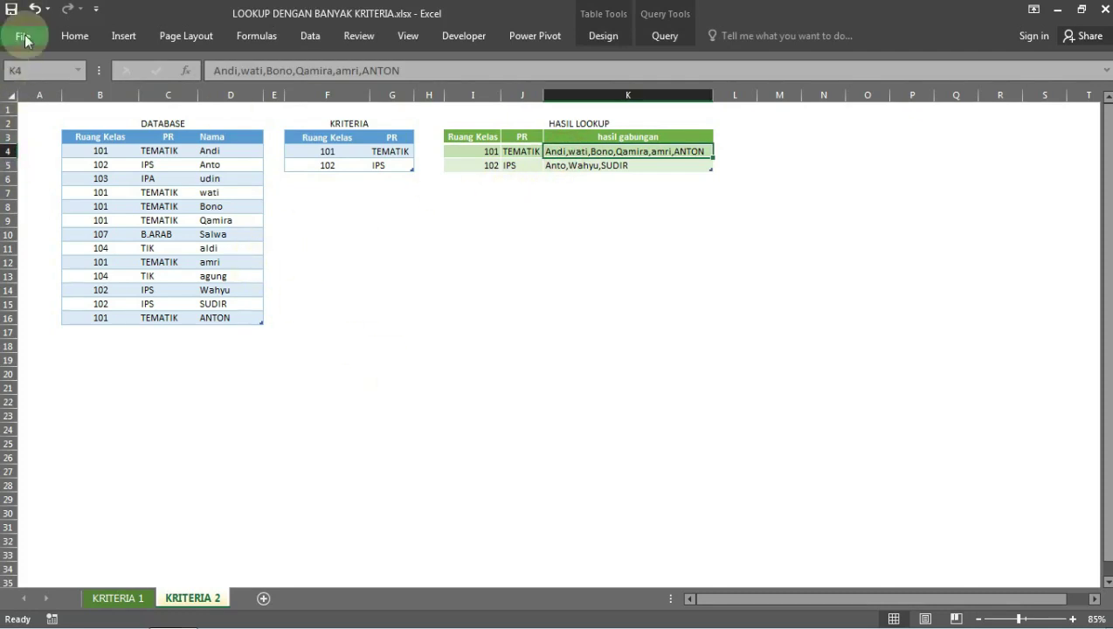
pyautogui.click(33, 107)
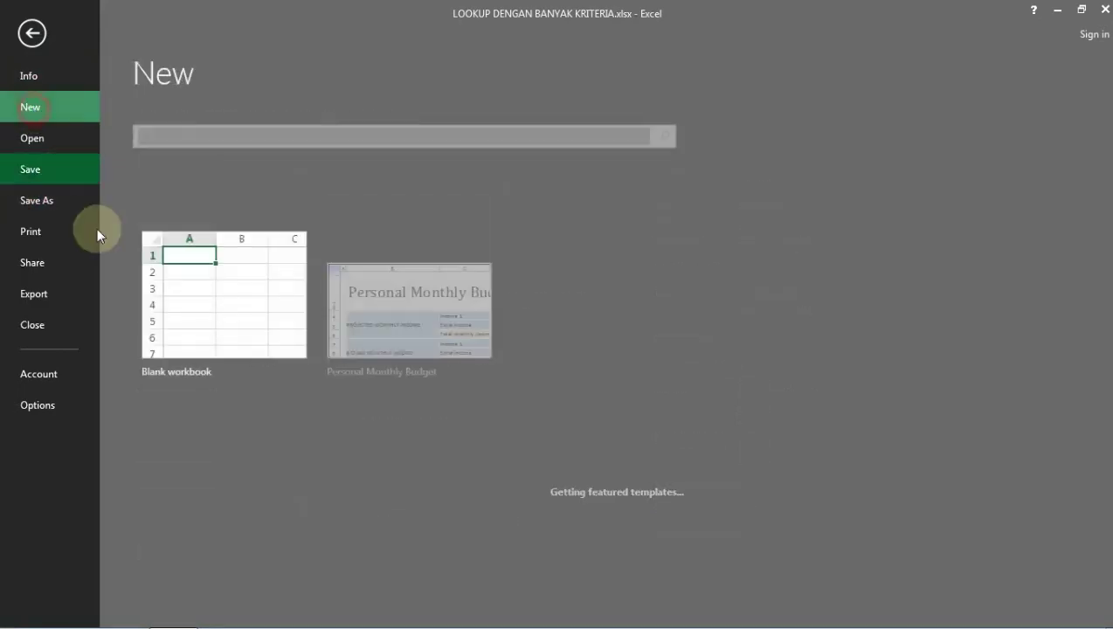
pyautogui.click(251, 310)
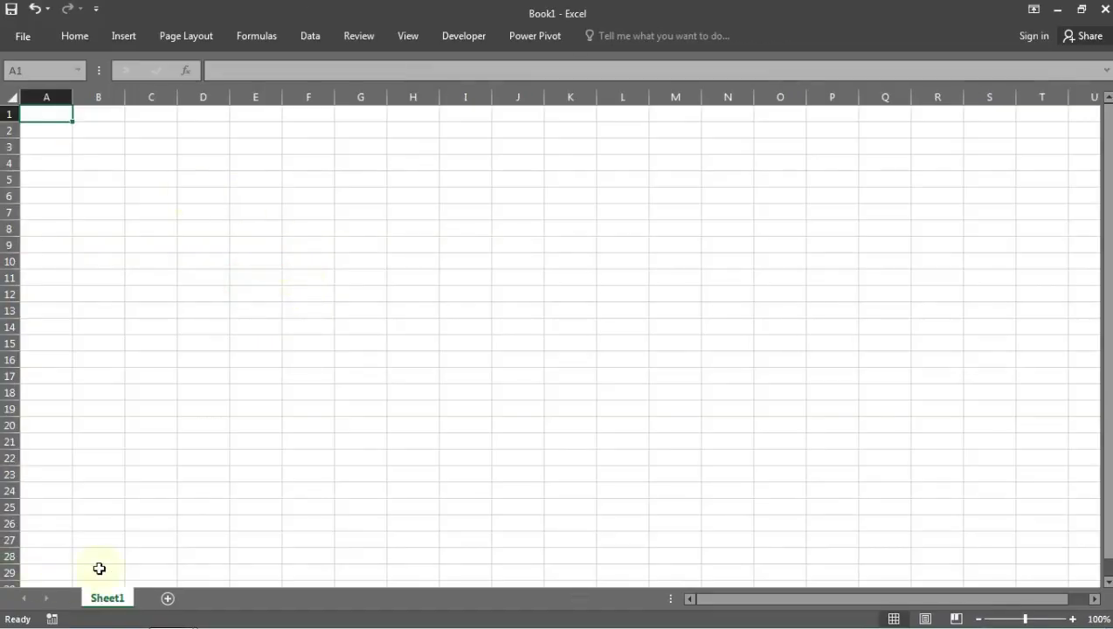
pyautogui.moveTo(170, 612)
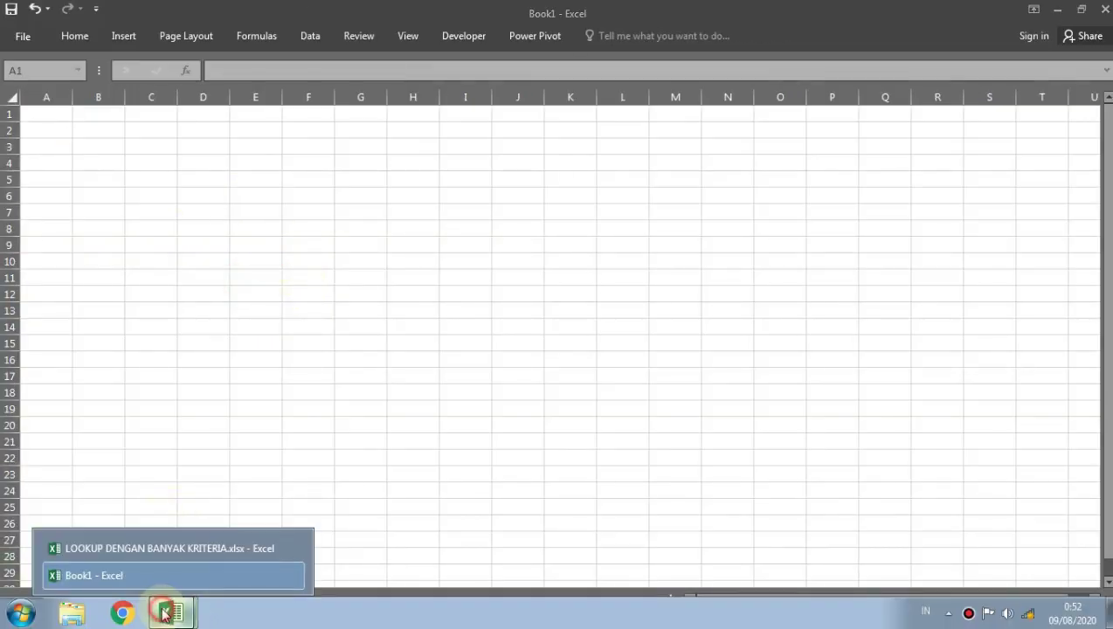
pyautogui.click(186, 548)
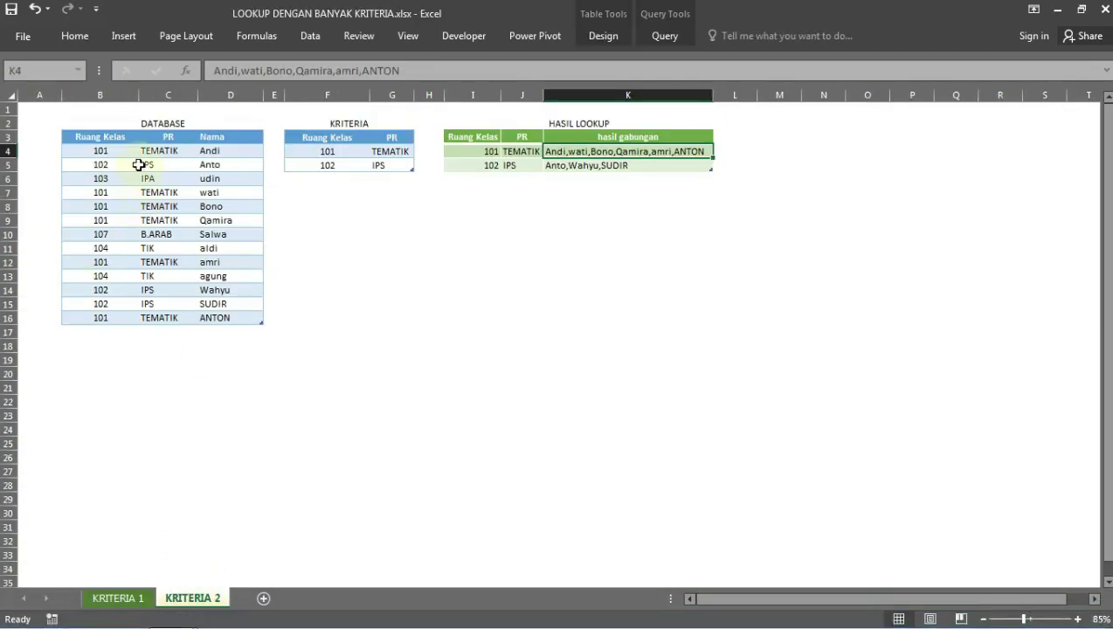
# - On the KRITERIA 1 sheet, copy the whole DATA block, including its title and headers, from B2 to C15
pyautogui.click(101, 598)
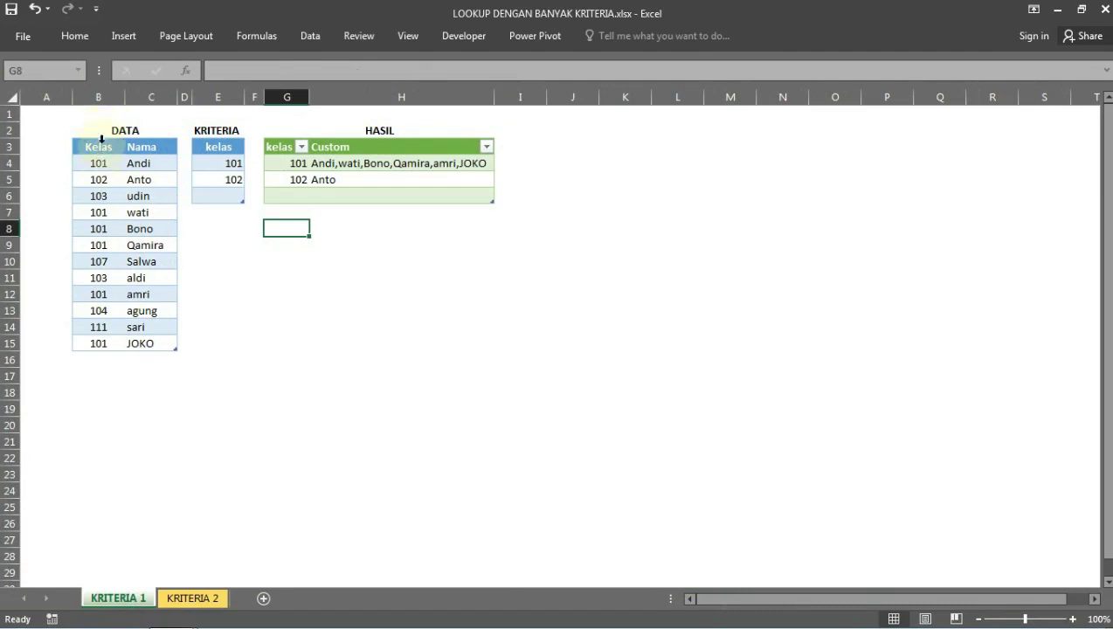
pyautogui.click(101, 129)
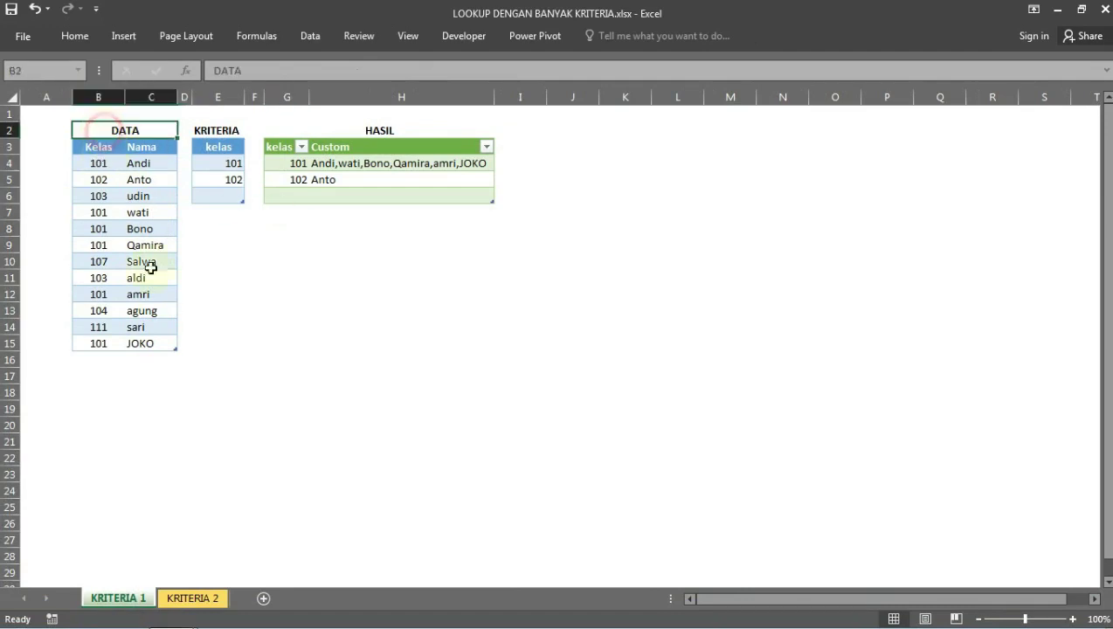
pyautogui.click(144, 346)
pyautogui.click(109, 131)
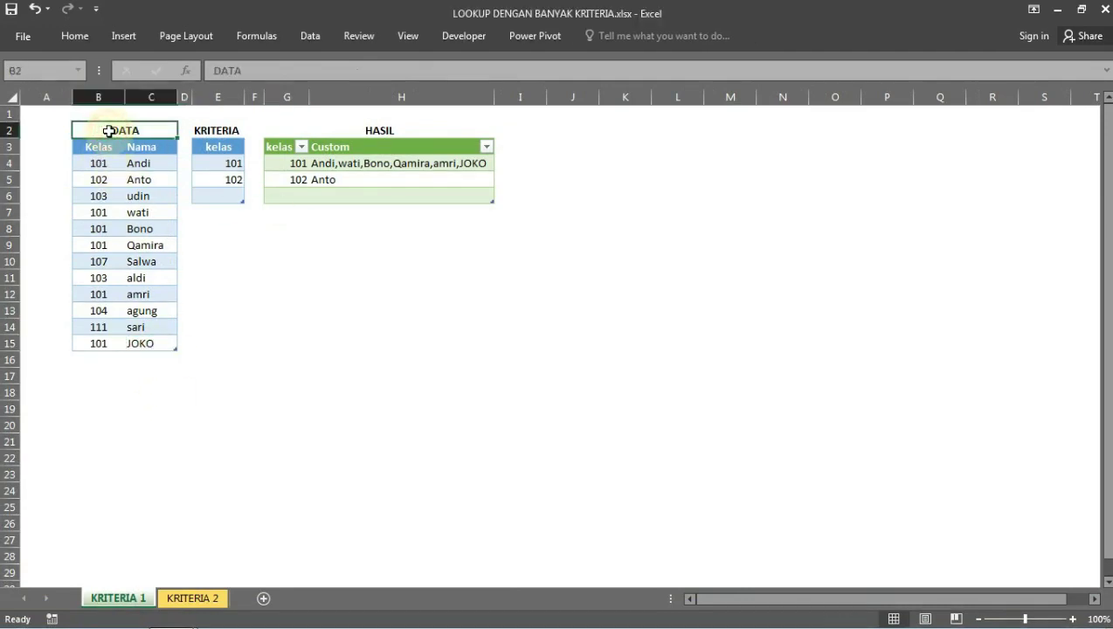
pyautogui.keyDown('shift'); pyautogui.click(161, 343); pyautogui.keyUp('shift')
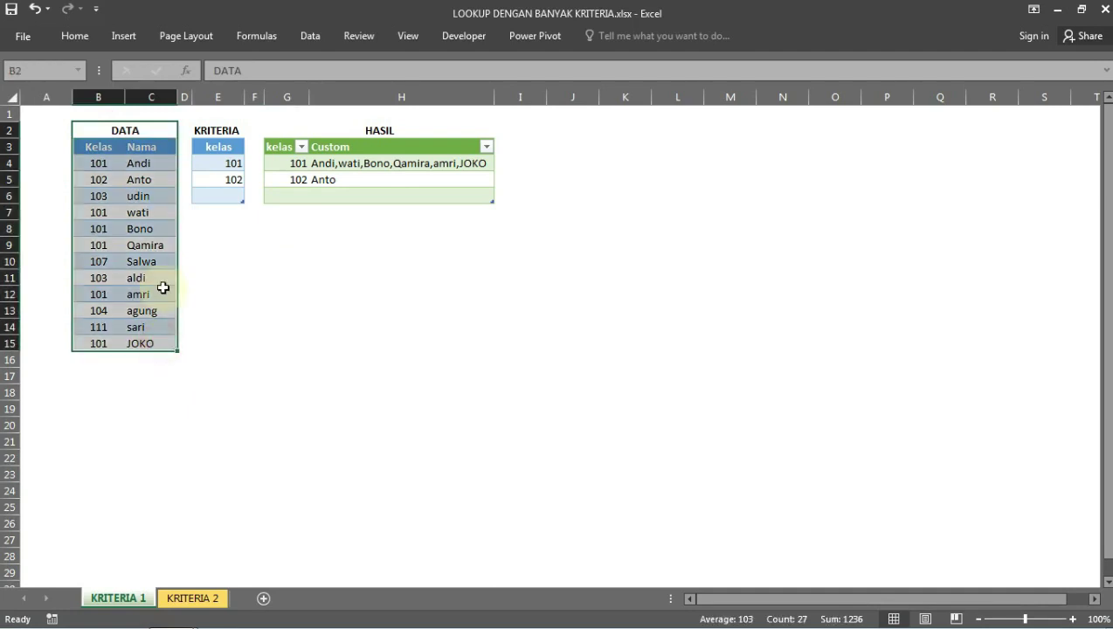
pyautogui.hotkey('ctrl', 'c')
# - Paste the copied DATA block as values only into Book1, starting at cell B3 of Sheet1
pyautogui.moveTo(174, 615)
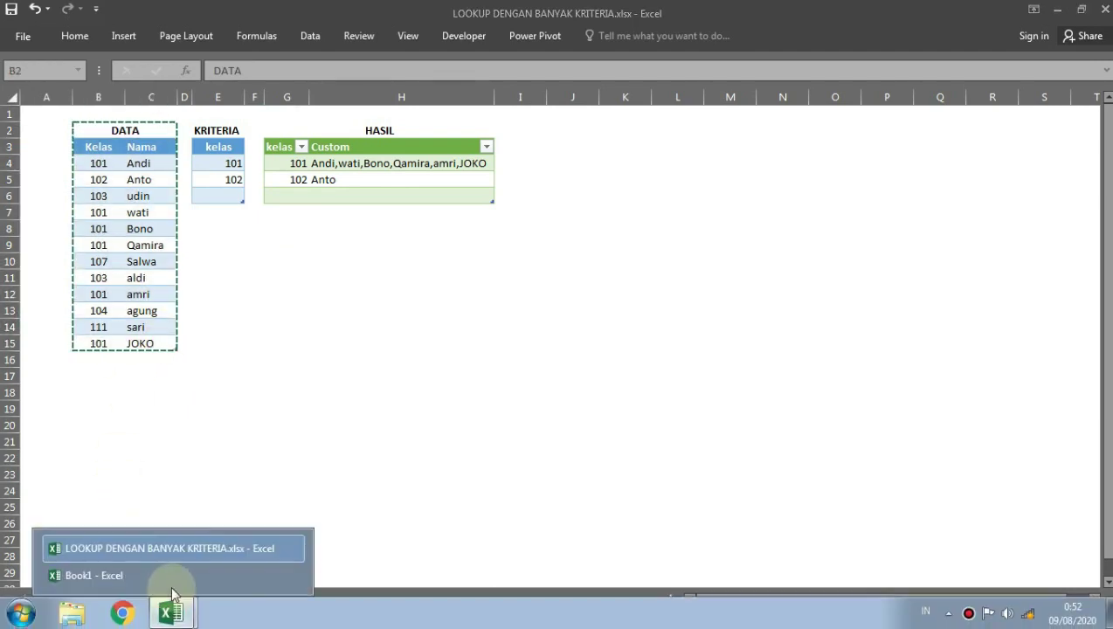
pyautogui.click(166, 576)
pyautogui.rightClick(106, 142)
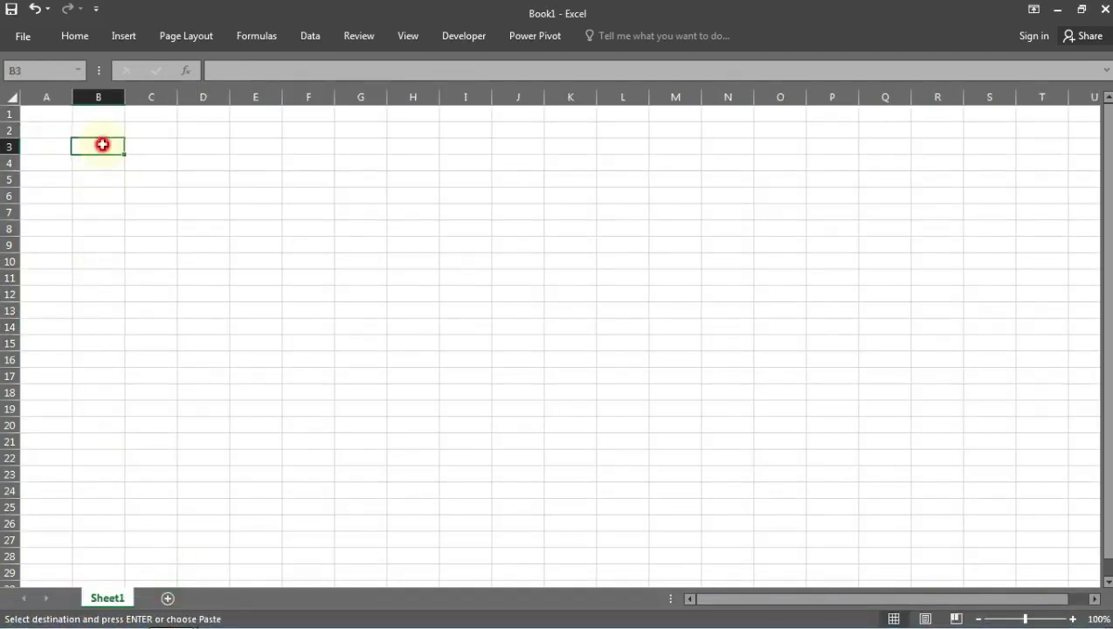
pyautogui.click(128, 240)
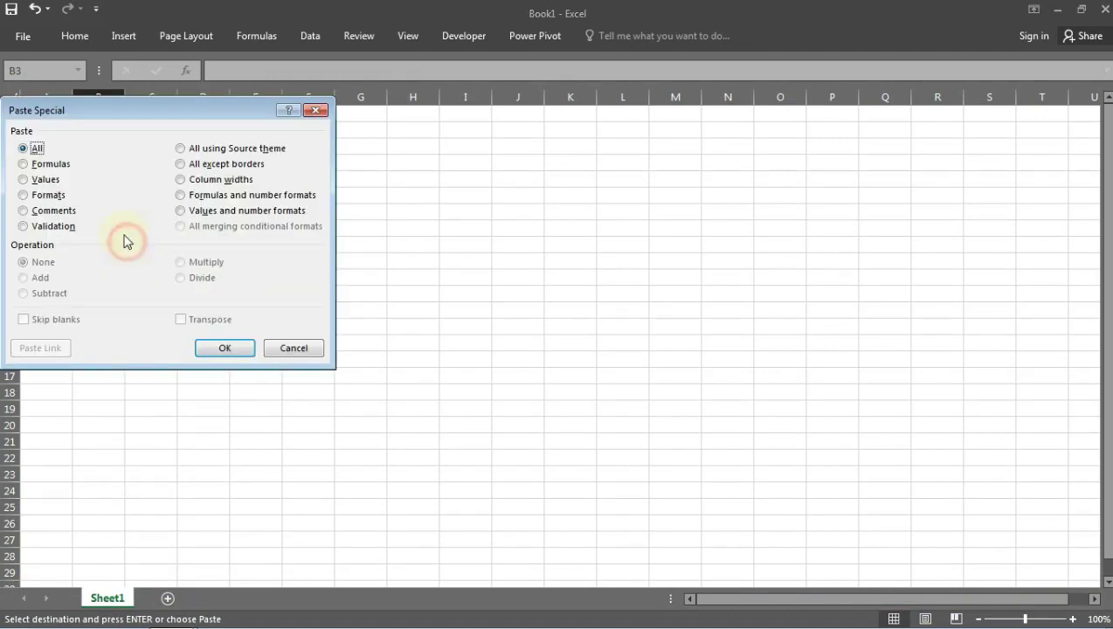
pyautogui.click(26, 179)
pyautogui.click(218, 348)
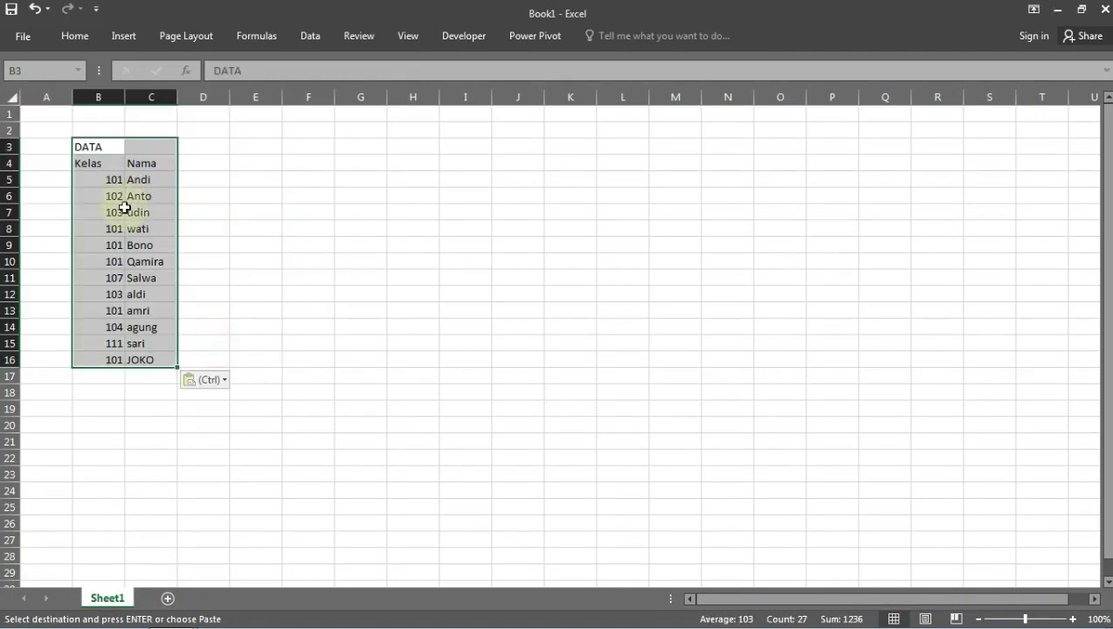
# - Select cell E3 in Book1 as the destination and copy the KRITERIA block from the lookup workbook's KRITERIA 1 sheet
pyautogui.click(261, 148)
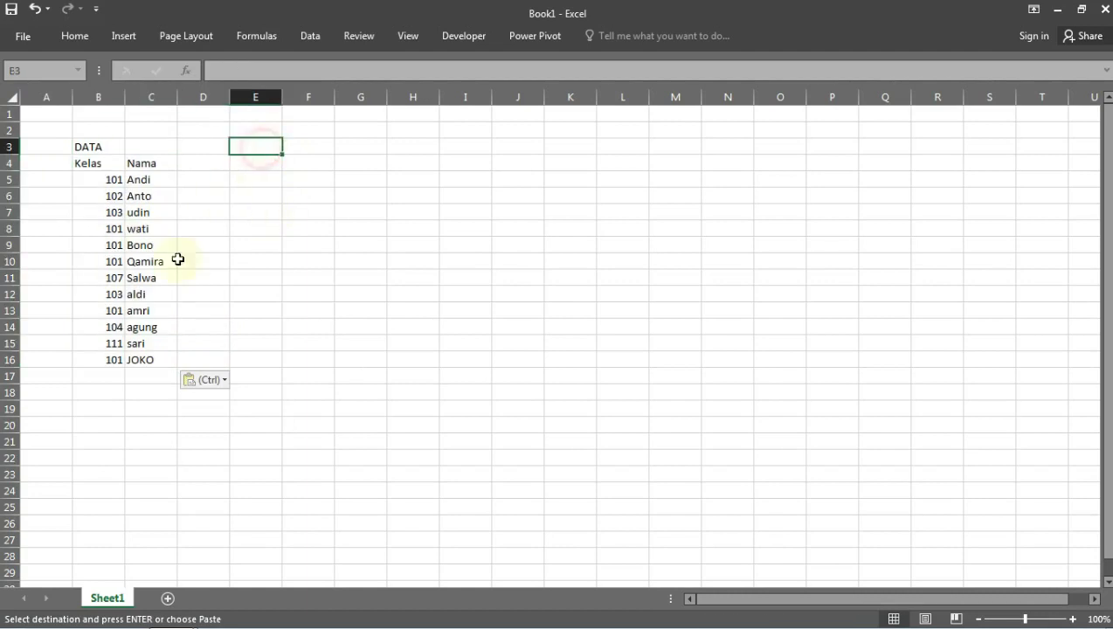
pyautogui.moveTo(192, 611)
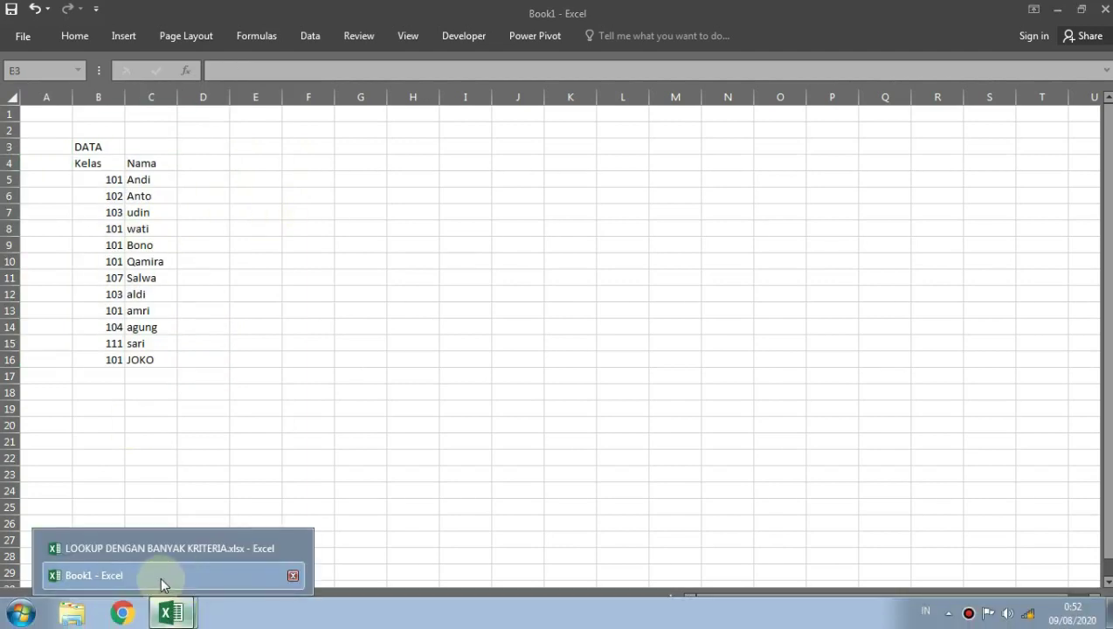
pyautogui.click(166, 548)
pyautogui.moveTo(215, 133); pyautogui.dragTo(214, 191)
pyautogui.hotkey('ctrl', 'c')
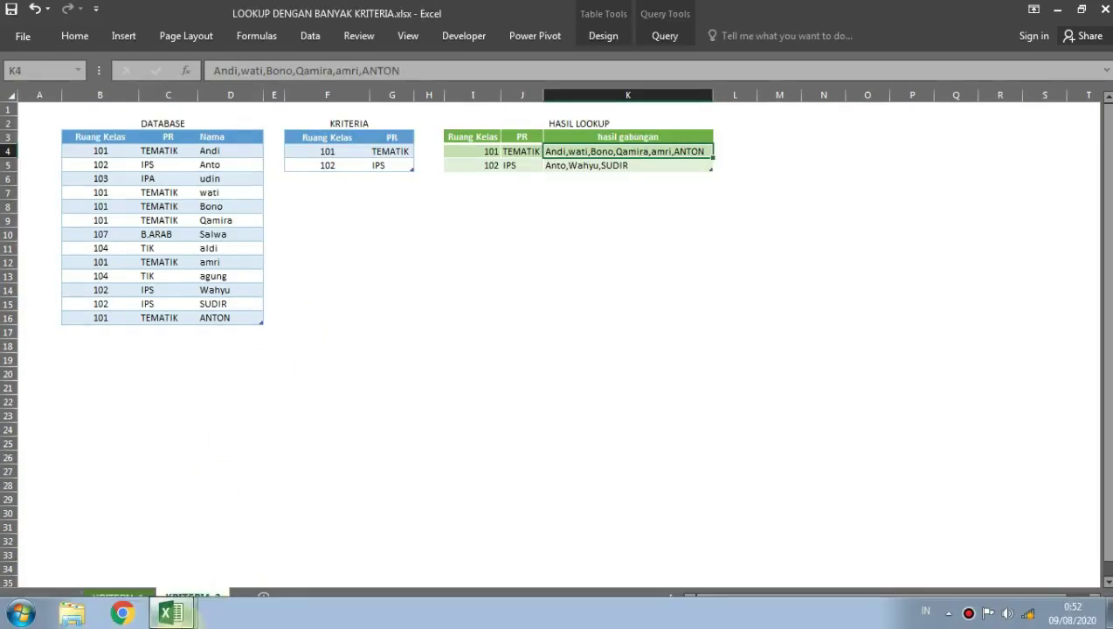
# - Paste the copied KRITERIA block as values only into Book1 at cell E3
pyautogui.moveTo(169, 609)
pyautogui.click(170, 578)
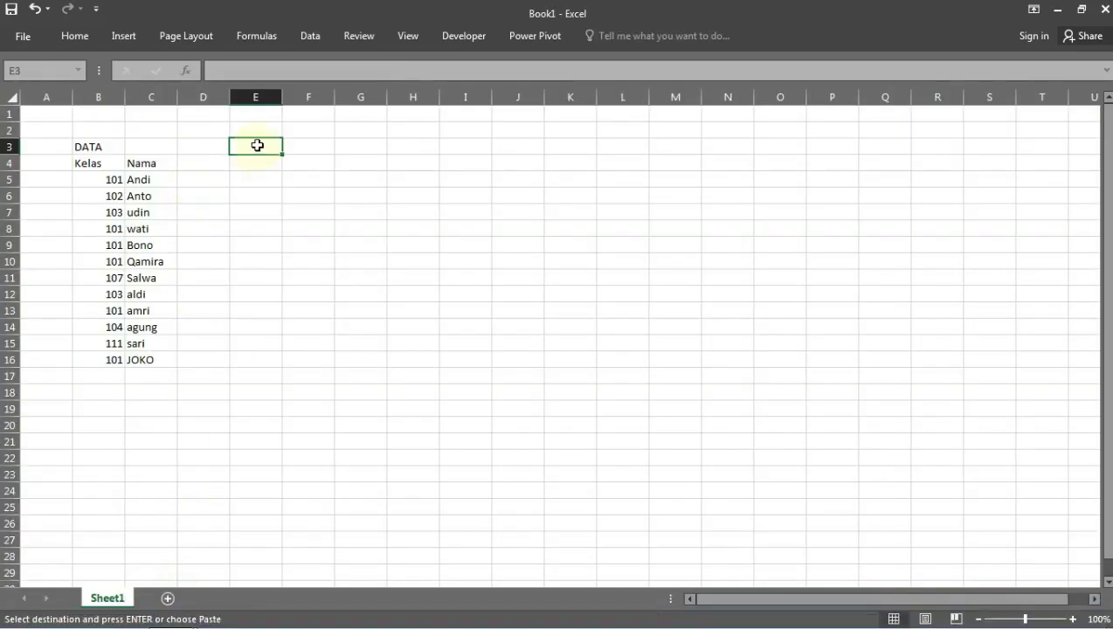
pyautogui.rightClick(258, 147)
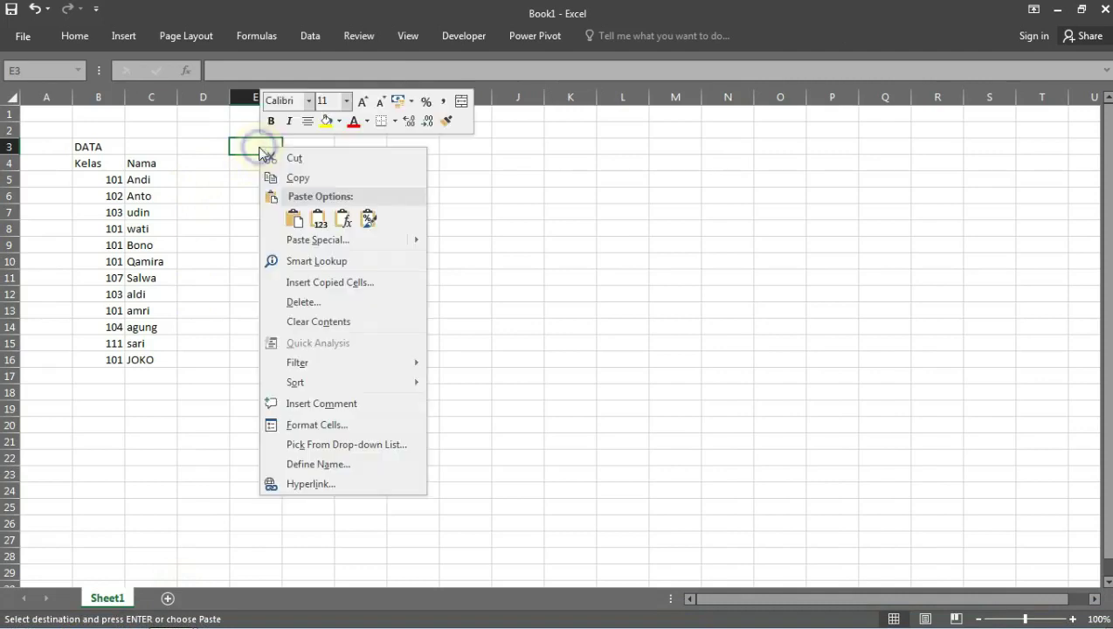
pyautogui.click(294, 237)
pyautogui.click(172, 174)
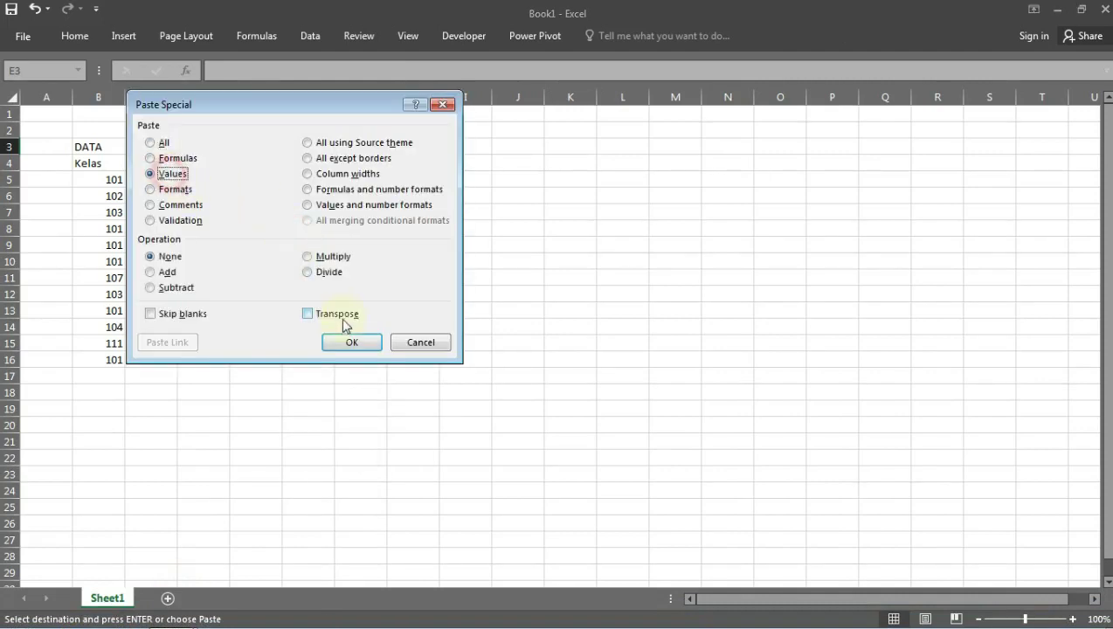
pyautogui.click(351, 341)
# - Insert a new worksheet in Book1 and move it after Sheet1
pyautogui.rightClick(103, 600)
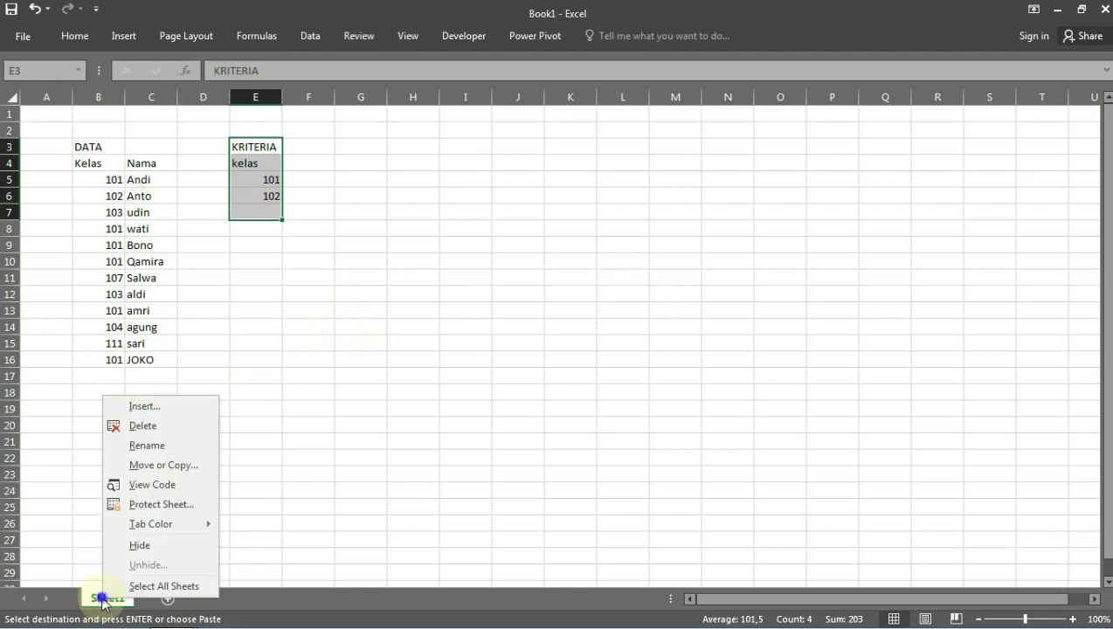
pyautogui.click(171, 408)
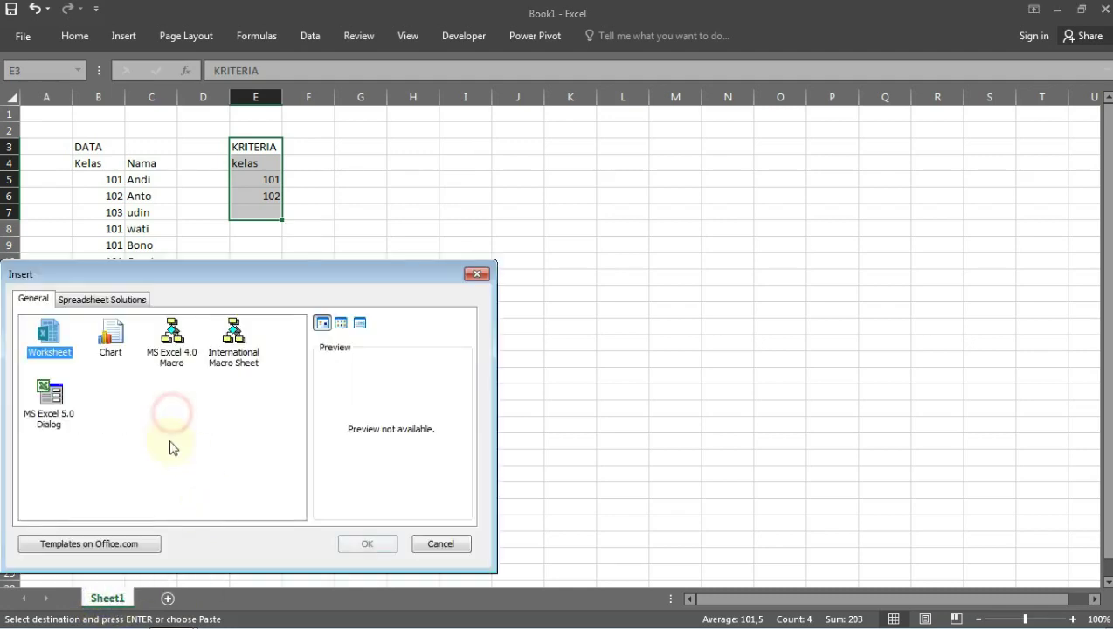
pyautogui.click(365, 543)
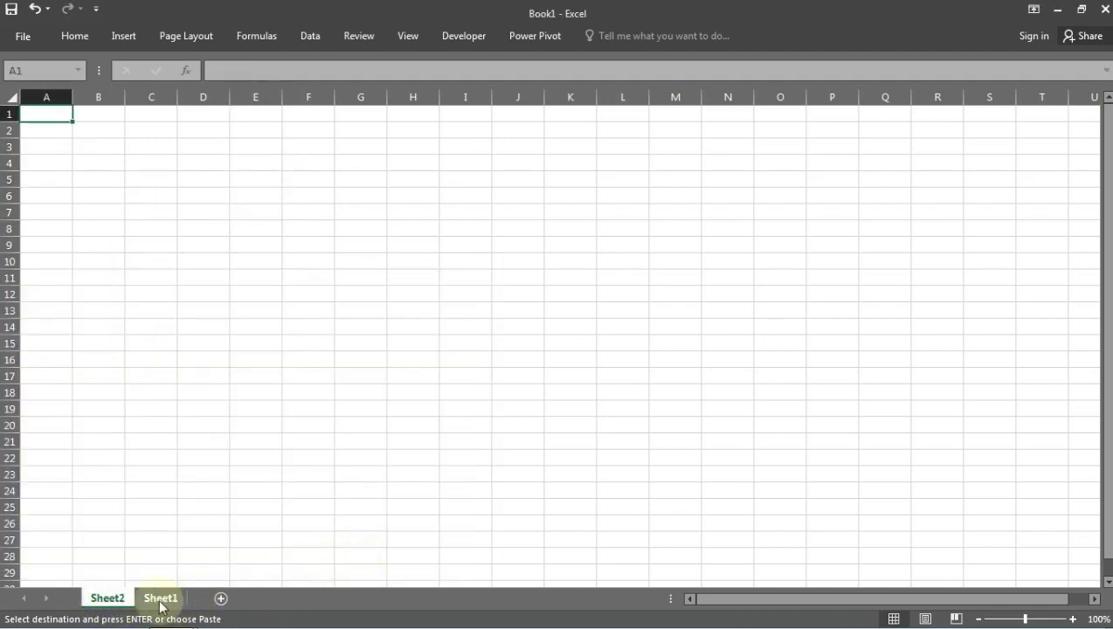
pyautogui.moveTo(102, 597); pyautogui.dragTo(197, 601)
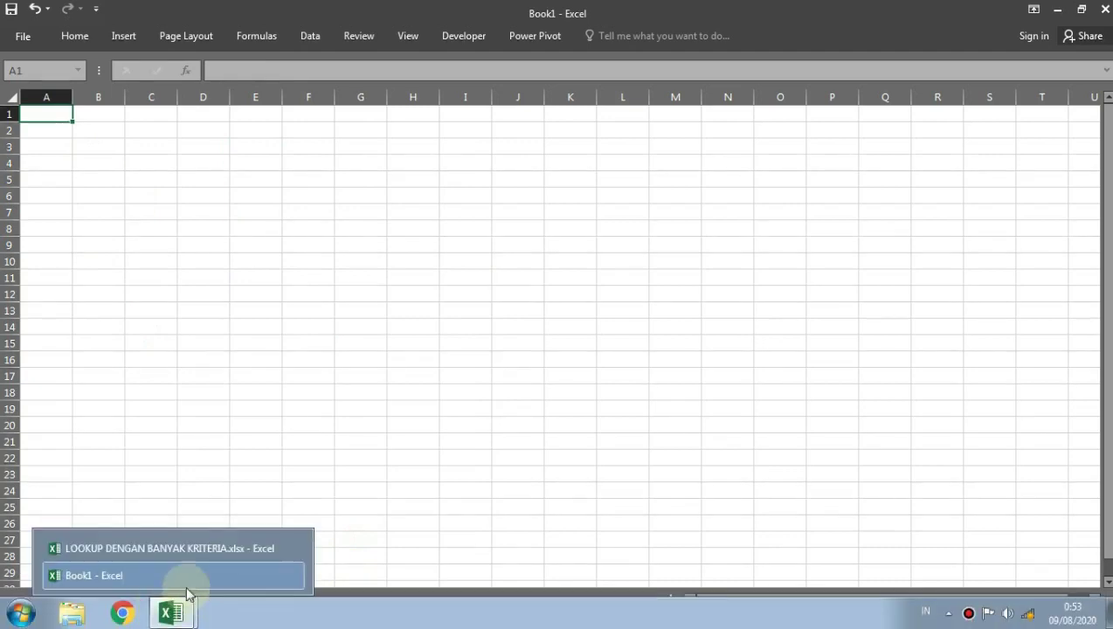
# - Rename Sheet1 as KRITERIA 1
pyautogui.click(115, 598)
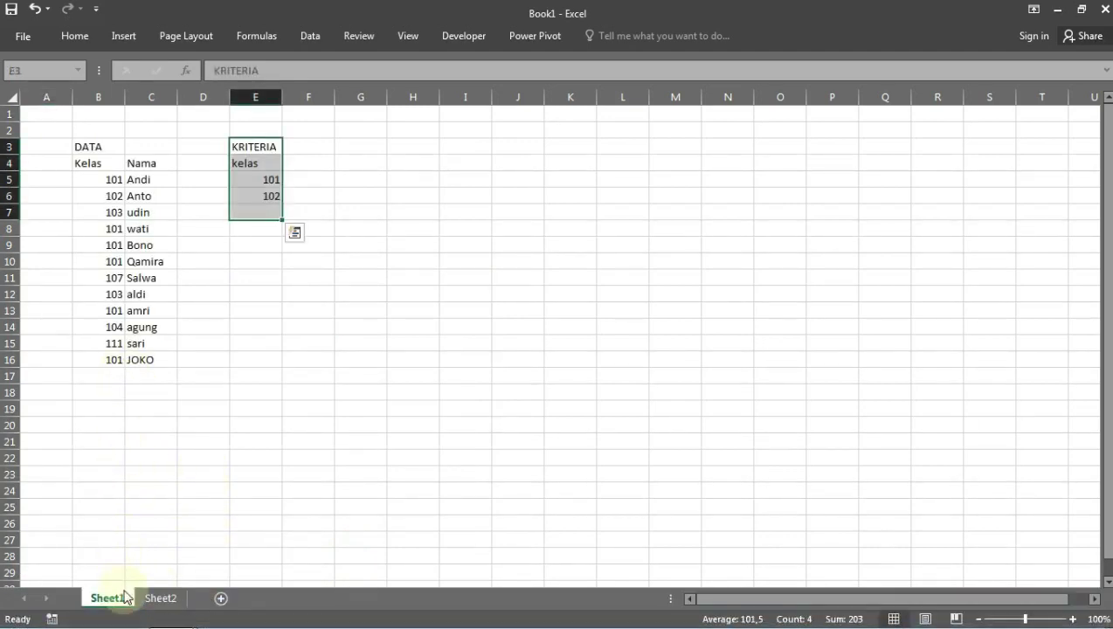
pyautogui.doubleClick(122, 596)
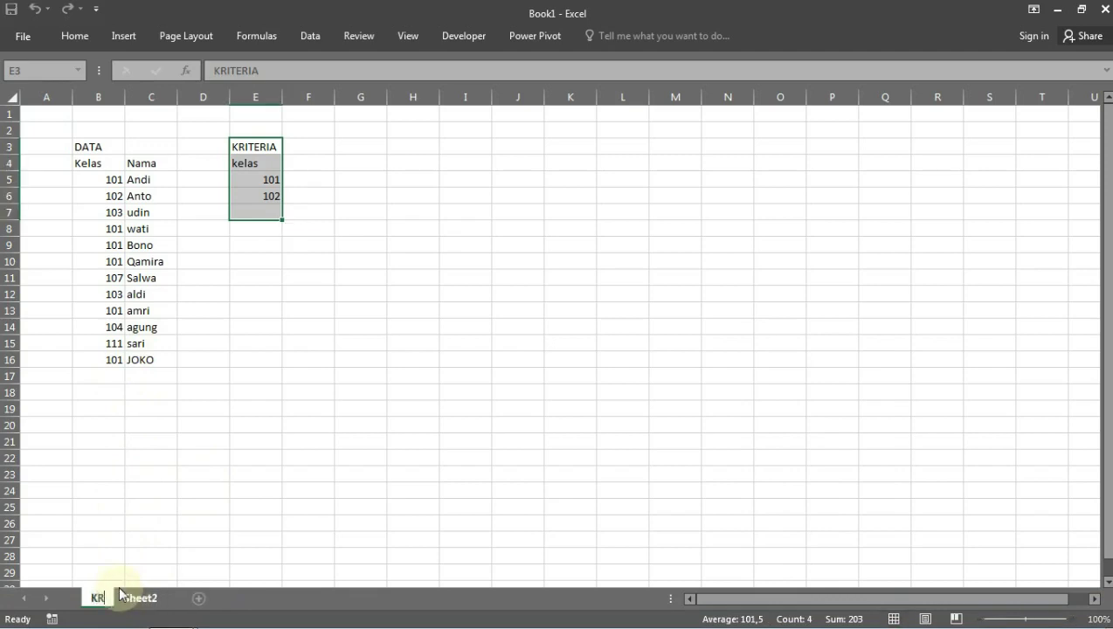
pyautogui.write('KRITERIA 1')
pyautogui.press('Return')
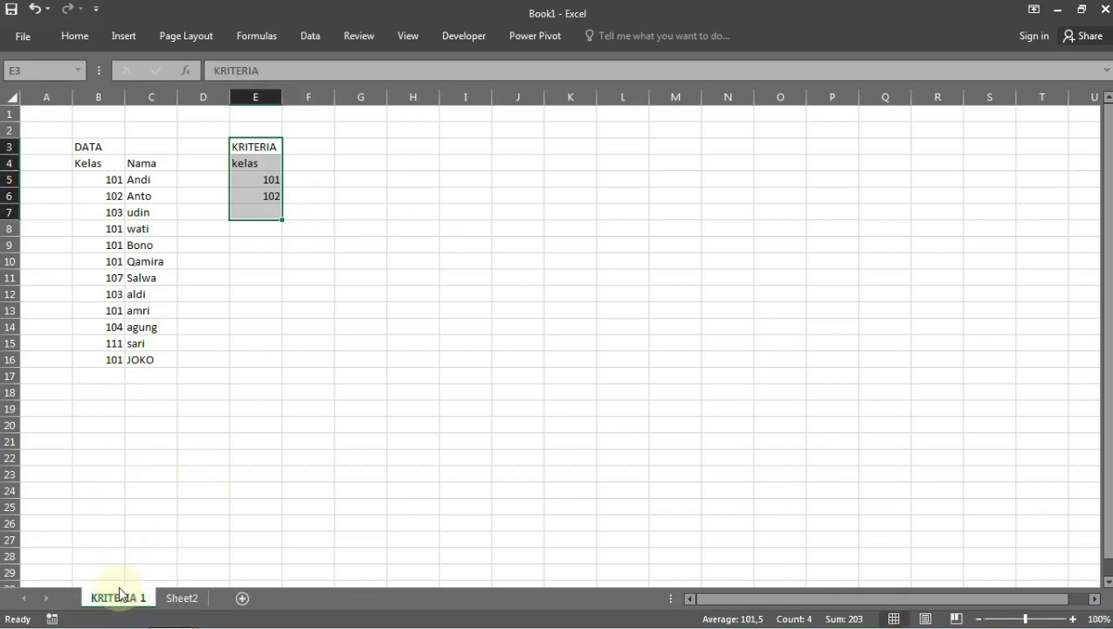
# - Rename Sheet2 as KRITERIA 2
pyautogui.doubleClick(182, 598)
pyautogui.write('K')
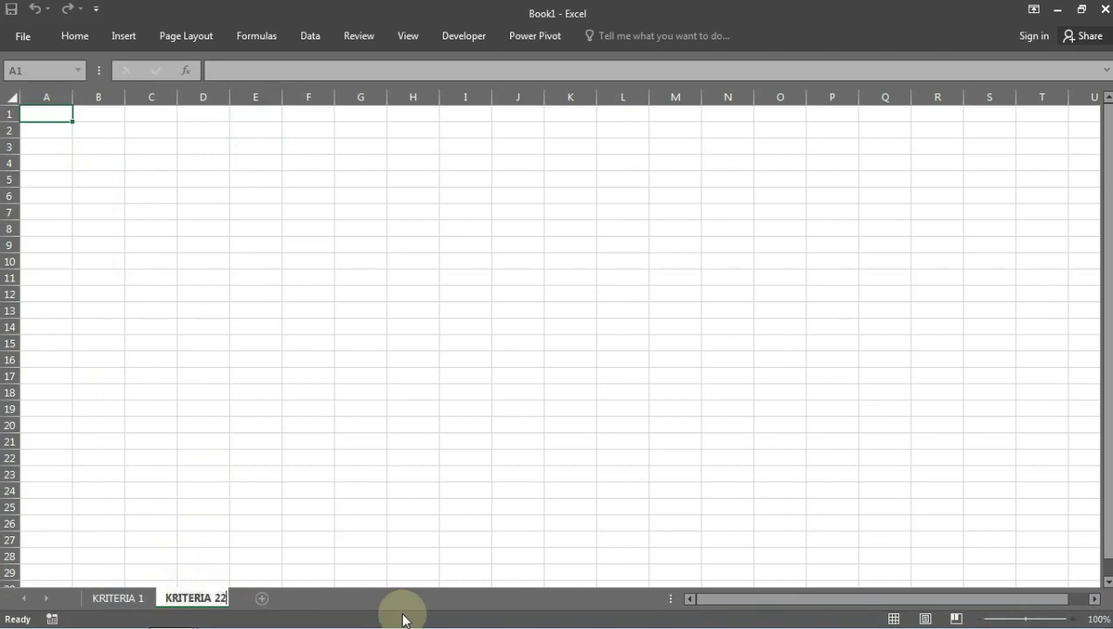
pyautogui.write('RITERIA 22')
pyautogui.press('BackSpace')
pyautogui.press('Return')
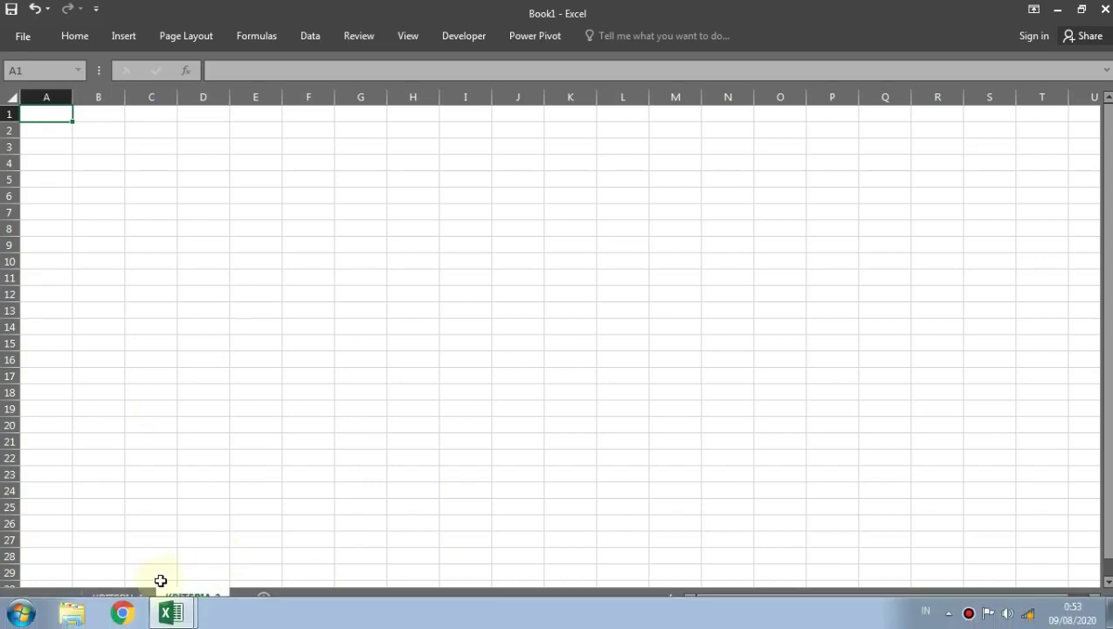
# - In LOOKUP DENGAN BANYAK KRITERIA.xlsx, copy the DATABASE block with its title and headers, B2 to D16, from the KRITERIA 2 sheet
pyautogui.moveTo(172, 614)
pyautogui.click(189, 548)
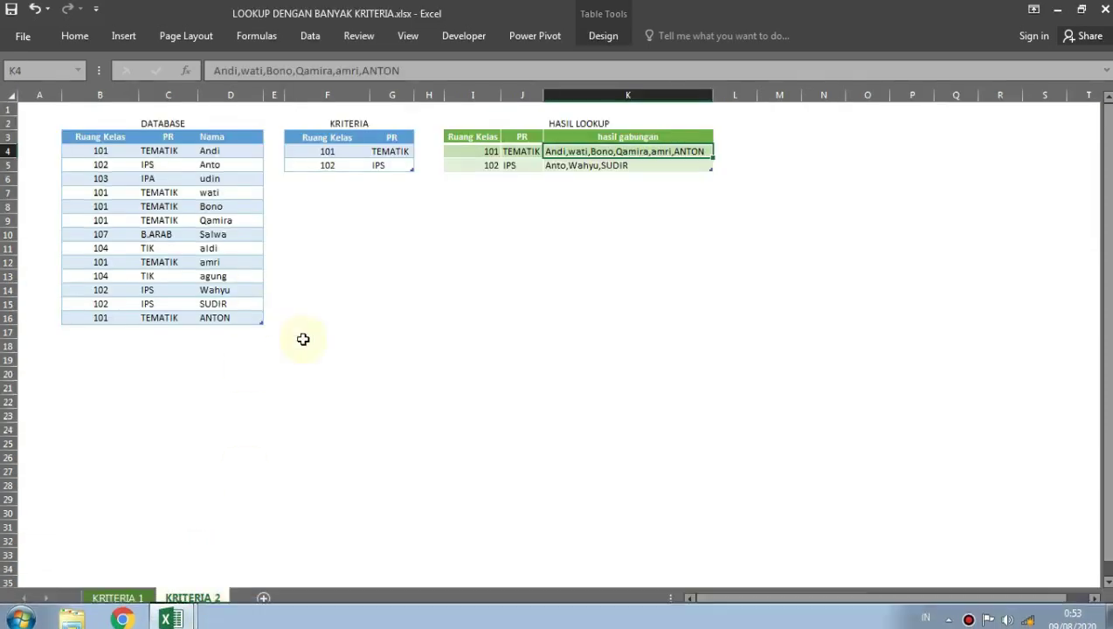
pyautogui.moveTo(112, 121); pyautogui.dragTo(241, 315)
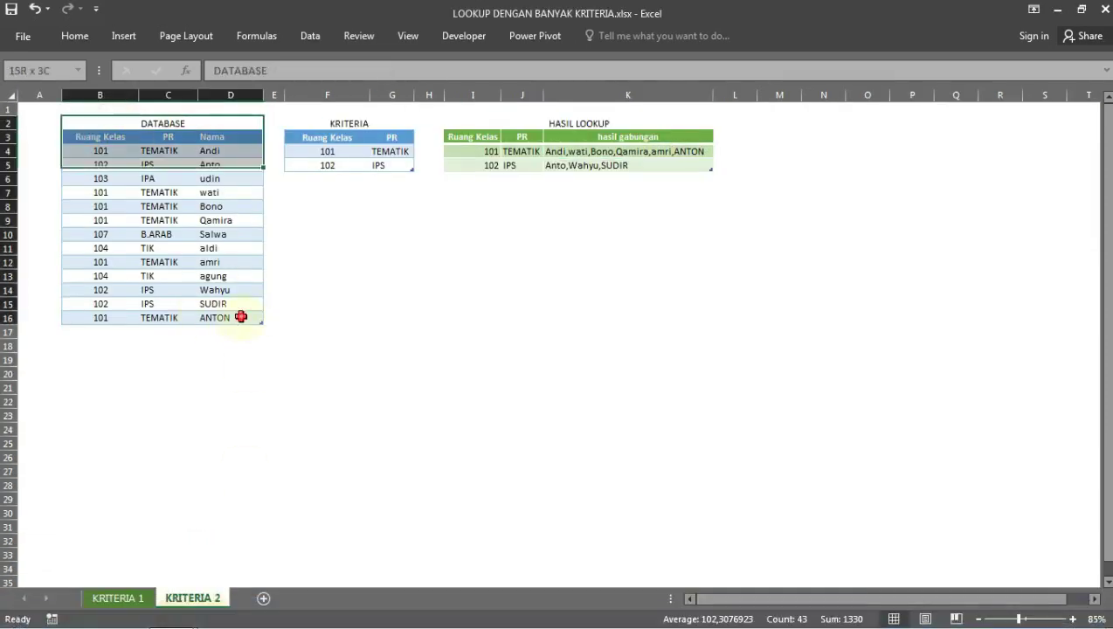
pyautogui.hotkey('ctrl', 'c')
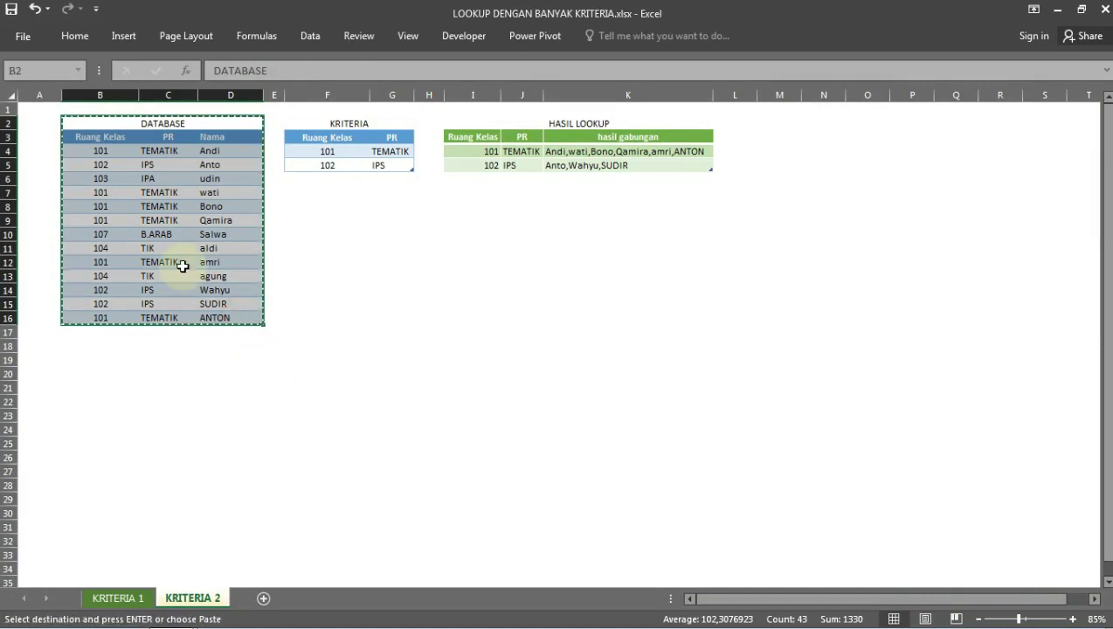
pyautogui.rightClick(159, 151)
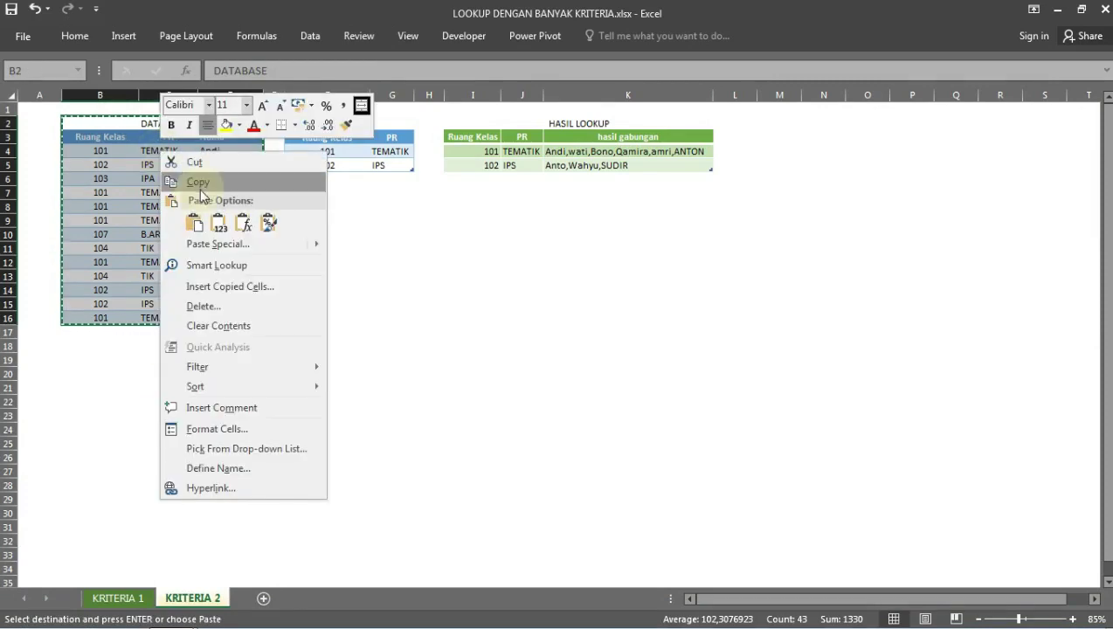
pyautogui.click(199, 154)
# - Paste the copied DATABASE block as values only into Book1's KRITERIA 2 sheet, starting at cell B3
pyautogui.moveTo(167, 611)
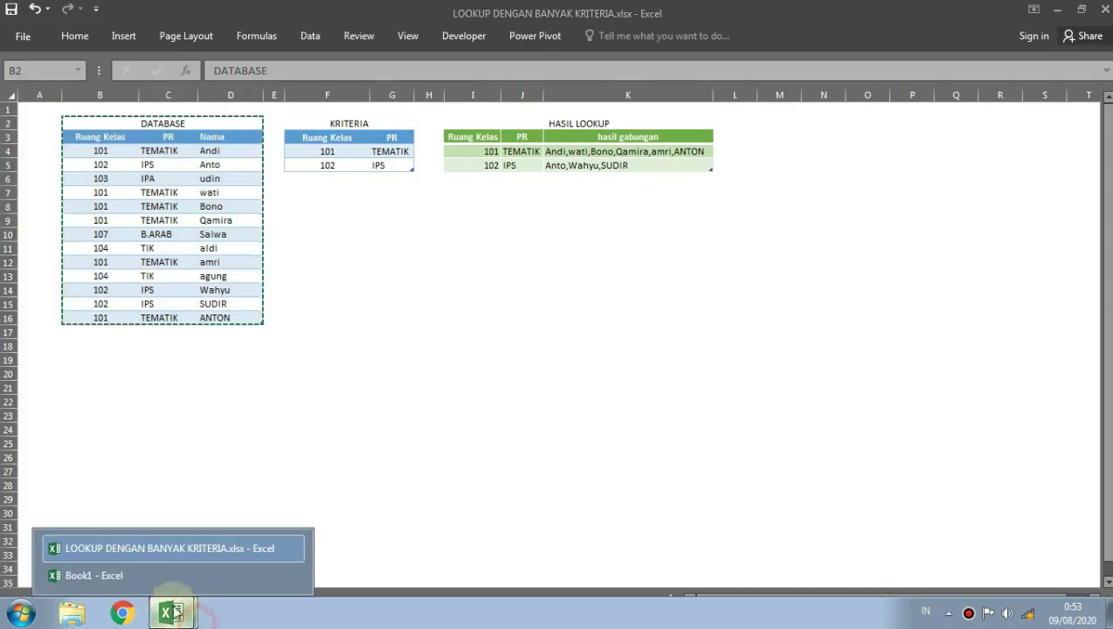
pyautogui.click(141, 577)
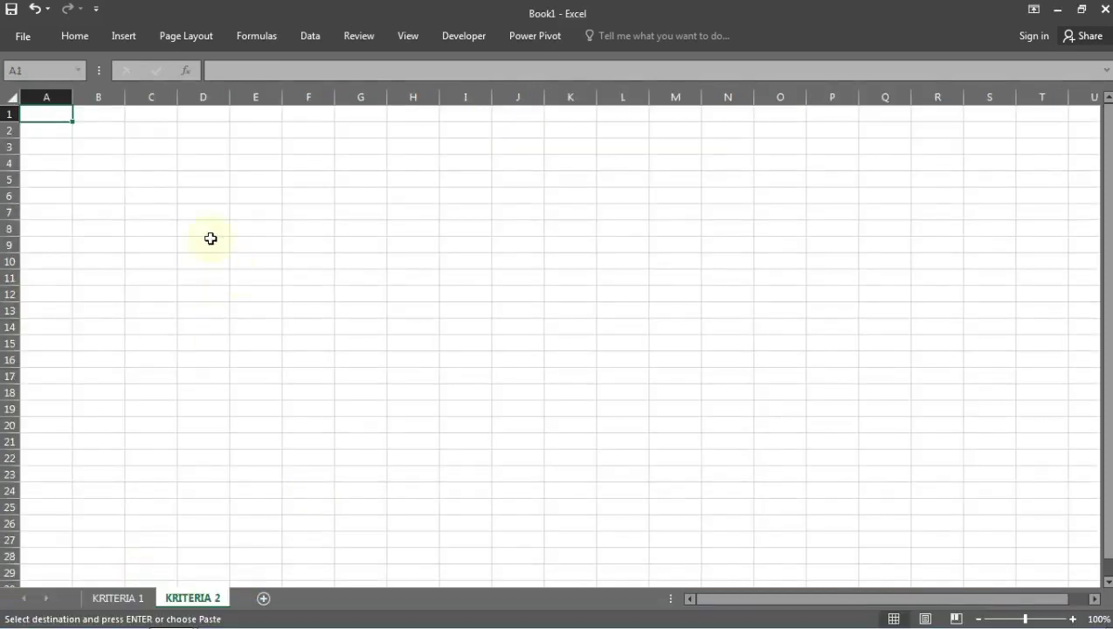
pyautogui.click(106, 149)
pyautogui.rightClick(104, 147)
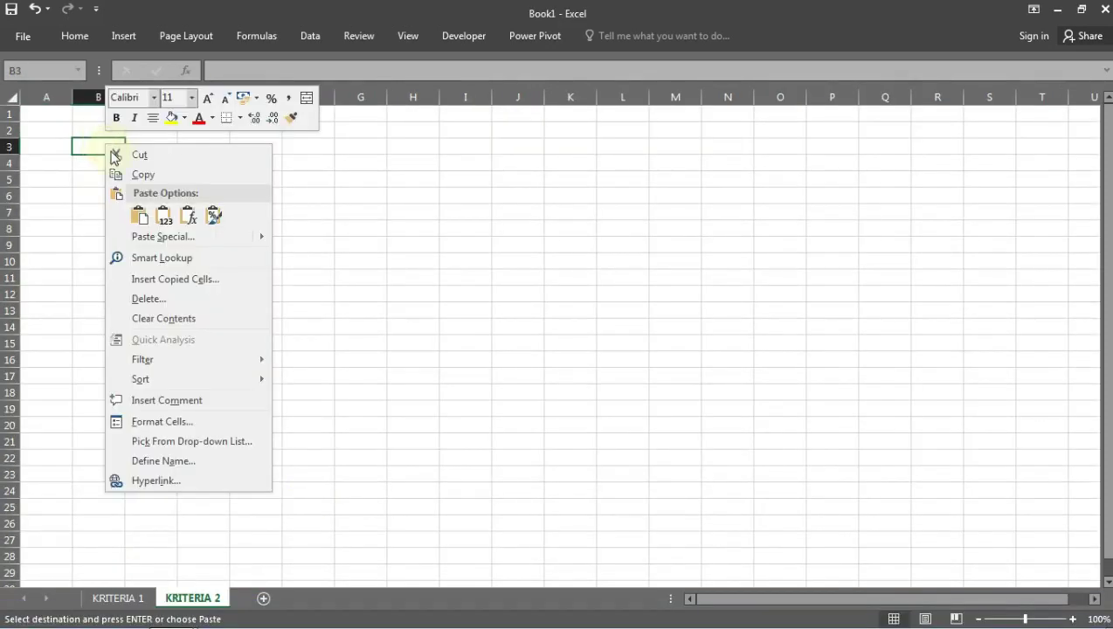
pyautogui.click(163, 237)
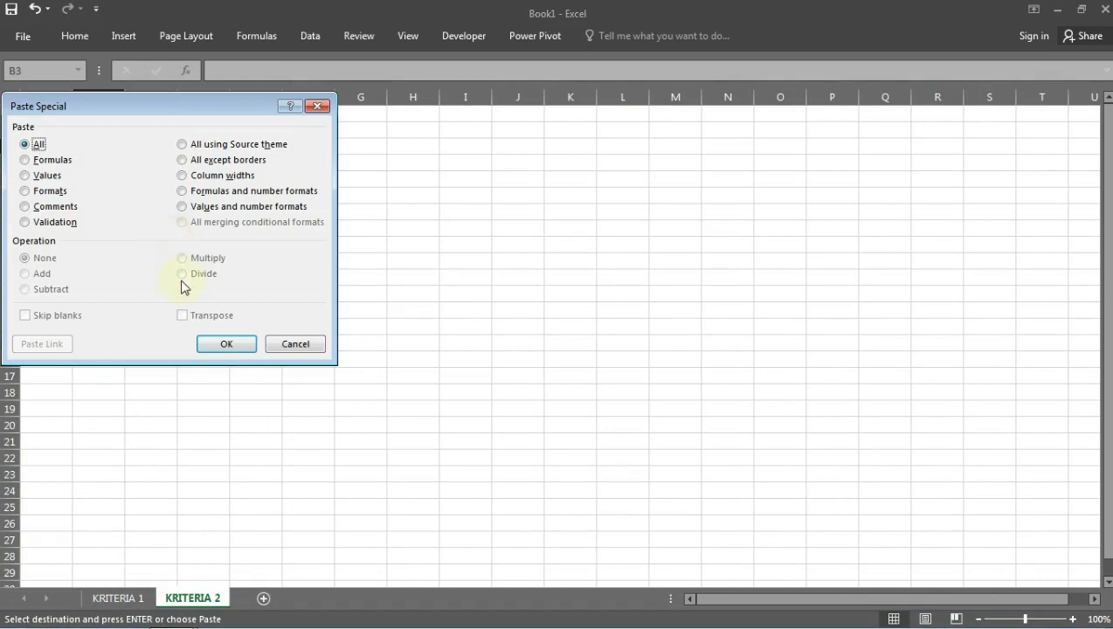
pyautogui.click(48, 176)
pyautogui.click(227, 344)
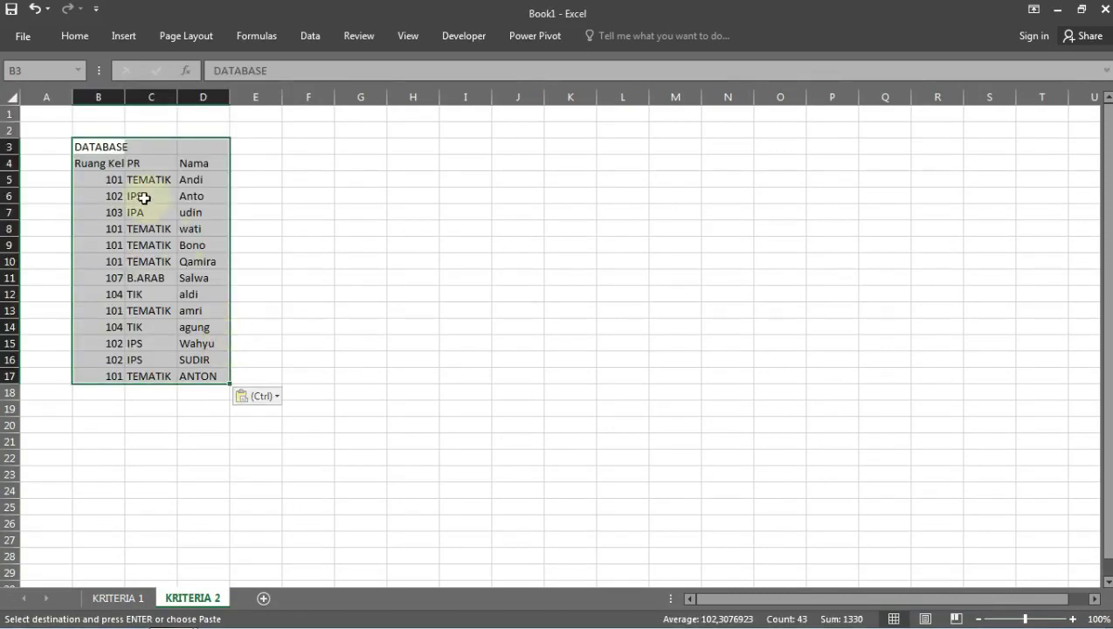
# - In LOOKUP DENGAN BANYAK KRITERIA.xlsx, copy the KRITERIA block with its title and headers, F2 to G5, from the KRITERIA 2 sheet
pyautogui.click(322, 148)
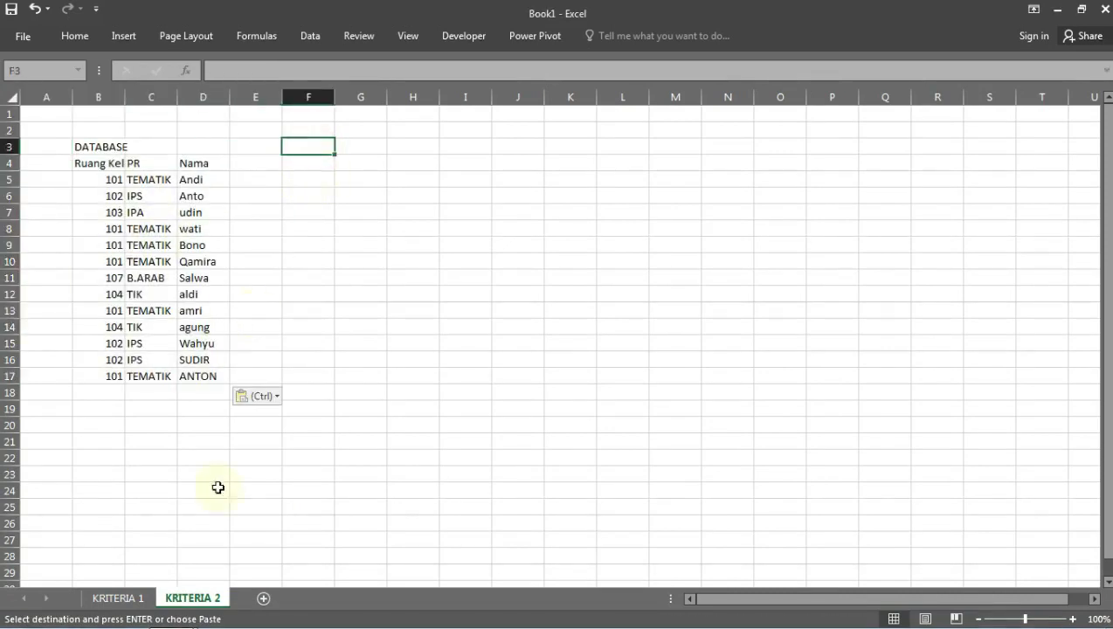
pyautogui.moveTo(169, 612)
pyautogui.click(163, 553)
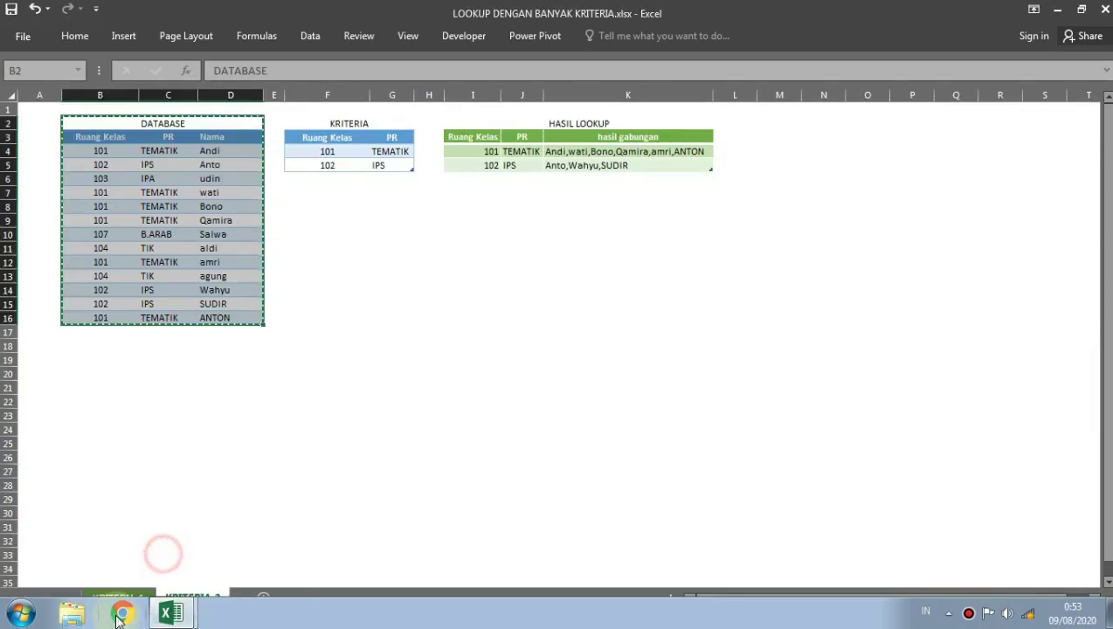
pyautogui.moveTo(301, 122); pyautogui.dragTo(370, 169)
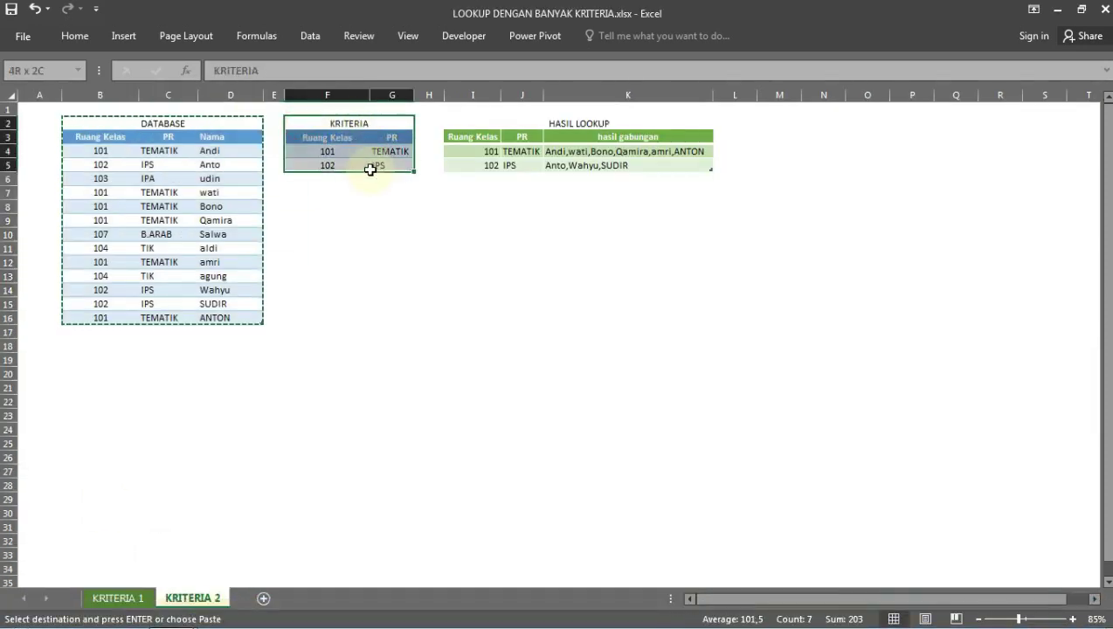
pyautogui.rightClick(382, 130)
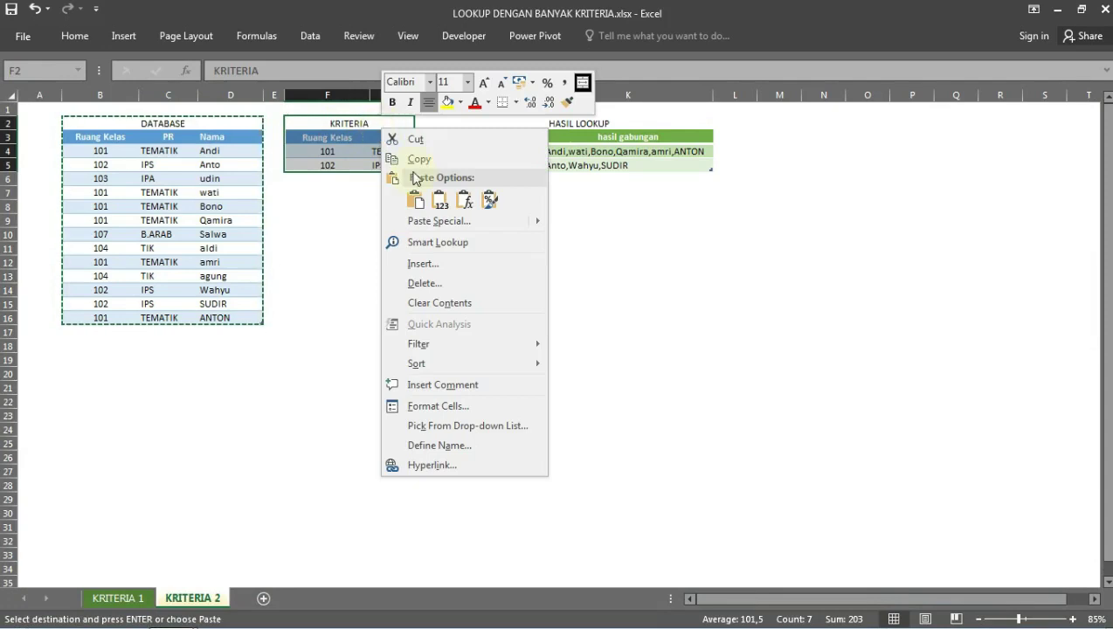
pyautogui.click(418, 159)
# - Paste the copied KRITERIA block as values only into Book1's KRITERIA 2 sheet, starting at cell F3
pyautogui.moveTo(170, 611)
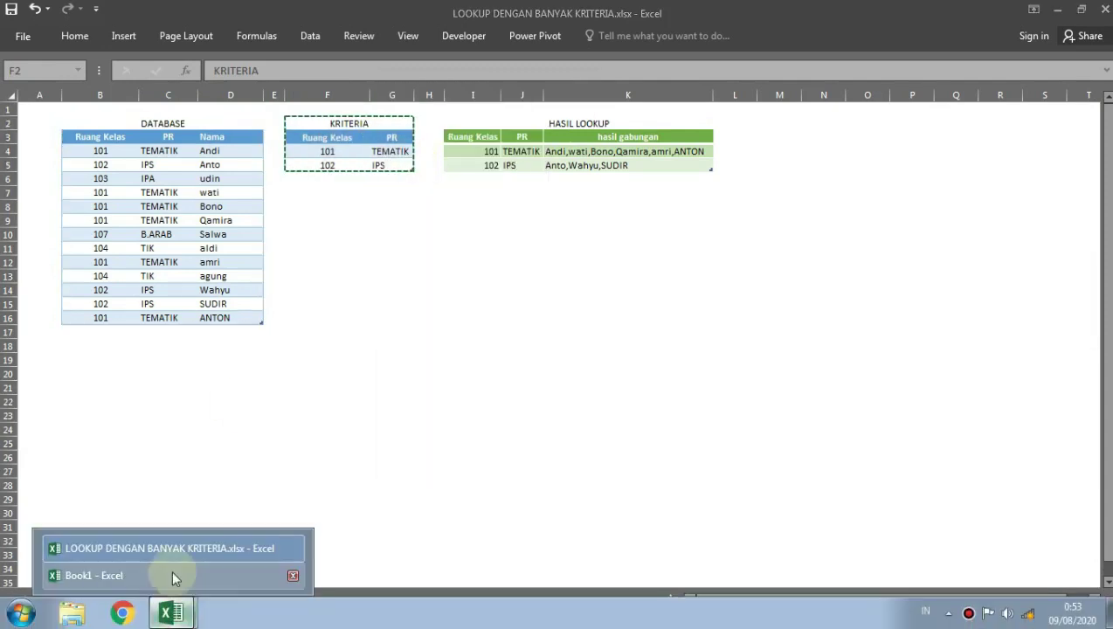
pyautogui.click(172, 576)
pyautogui.click(316, 149)
pyautogui.rightClick(314, 147)
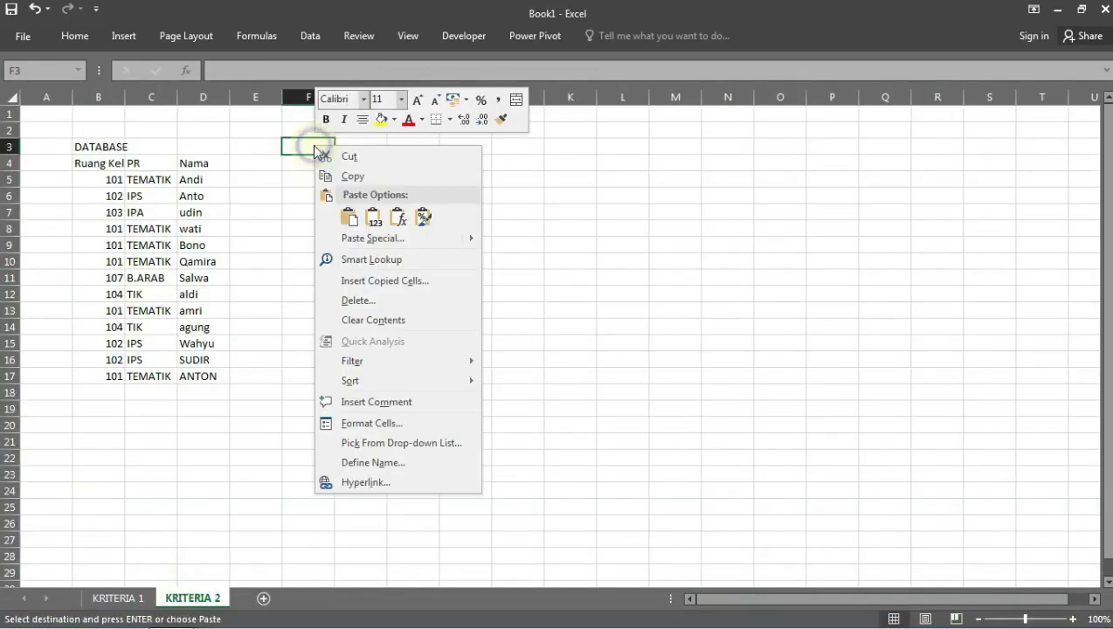
pyautogui.click(372, 238)
pyautogui.click(252, 169)
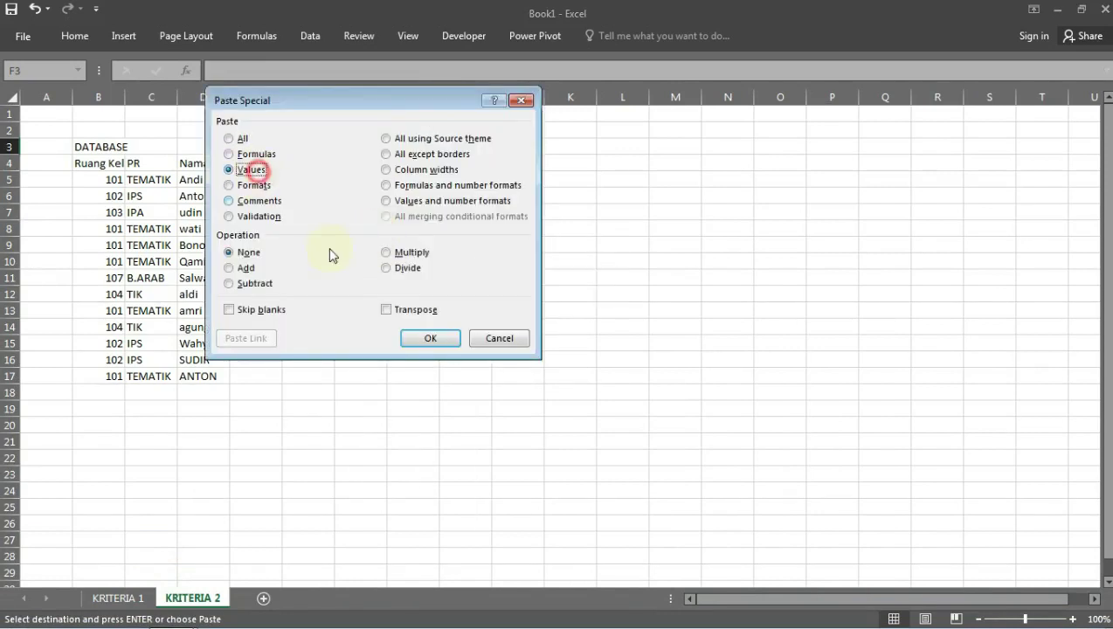
pyautogui.click(430, 339)
pyautogui.click(350, 339)
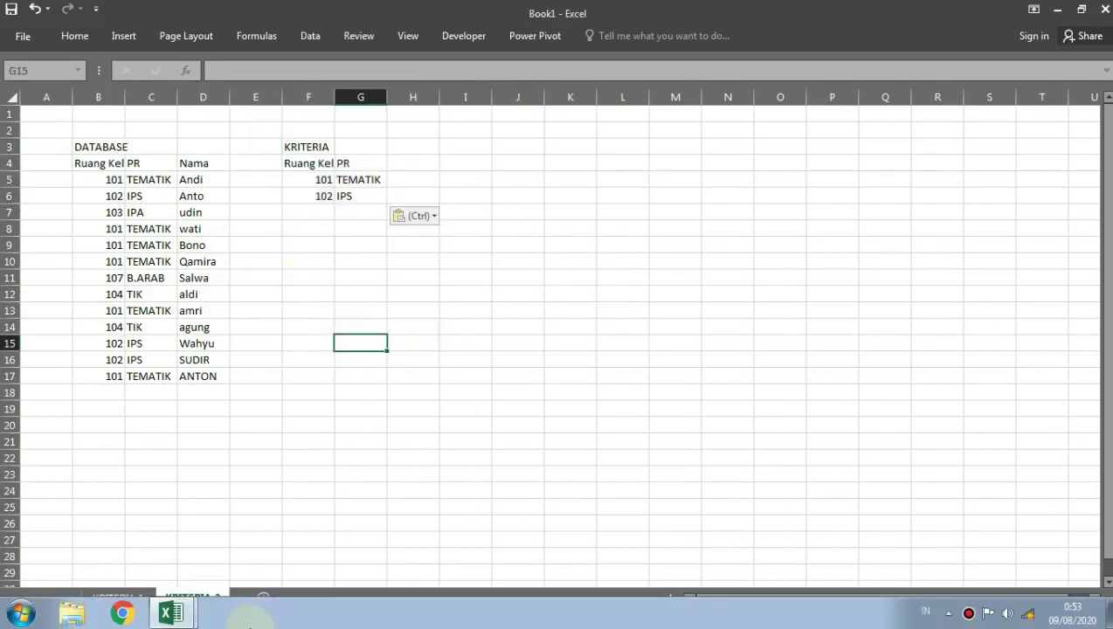
# - Cancel the copy selection in LOOKUP DENGAN BANYAK KRITERIA.xlsx and close that workbook without saving its changes
pyautogui.moveTo(194, 618)
pyautogui.click(149, 544)
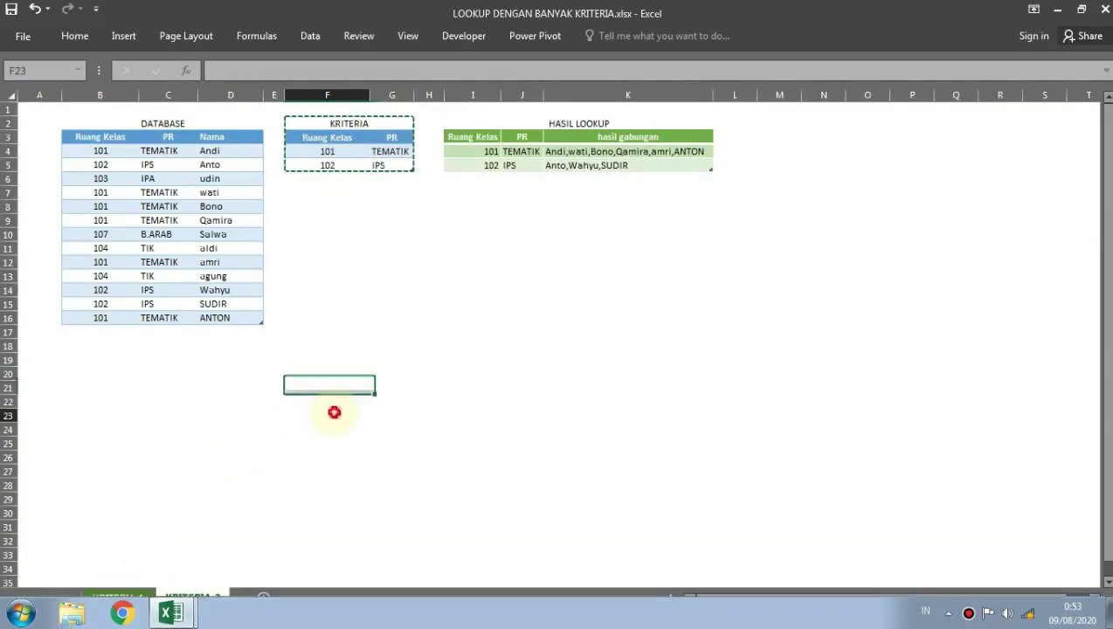
pyautogui.press('Escape')
pyautogui.click(305, 318)
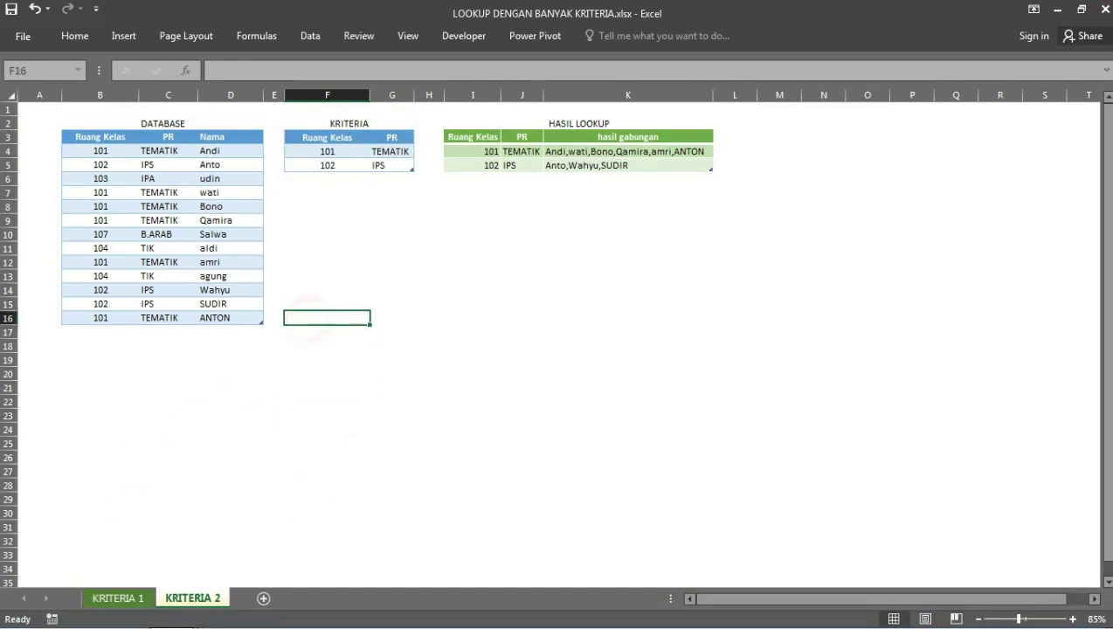
pyautogui.click(1105, 8)
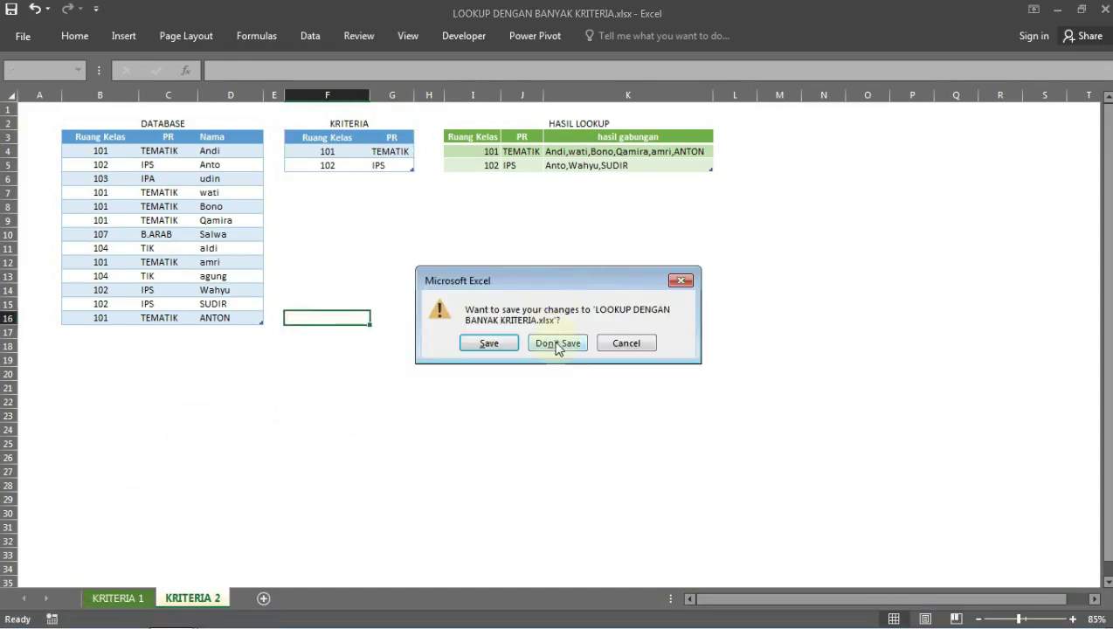
pyautogui.click(557, 344)
pyautogui.click(349, 257)
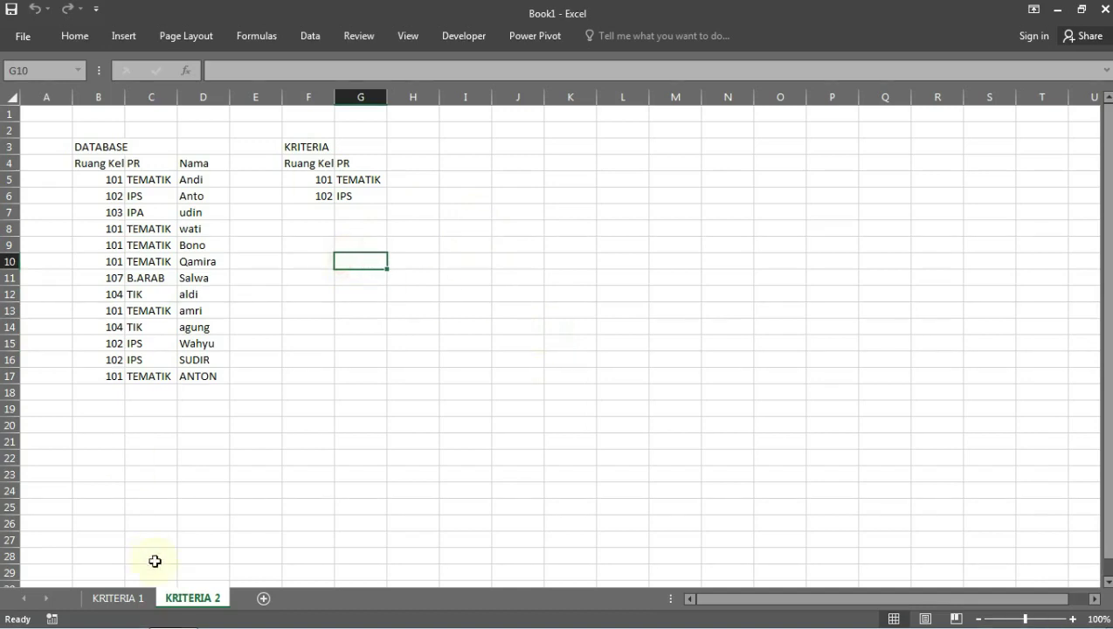
# - On the KRITERIA 1 sheet, merge and center the DATA title across cells B3 and C3
pyautogui.click(133, 599)
pyautogui.click(155, 179)
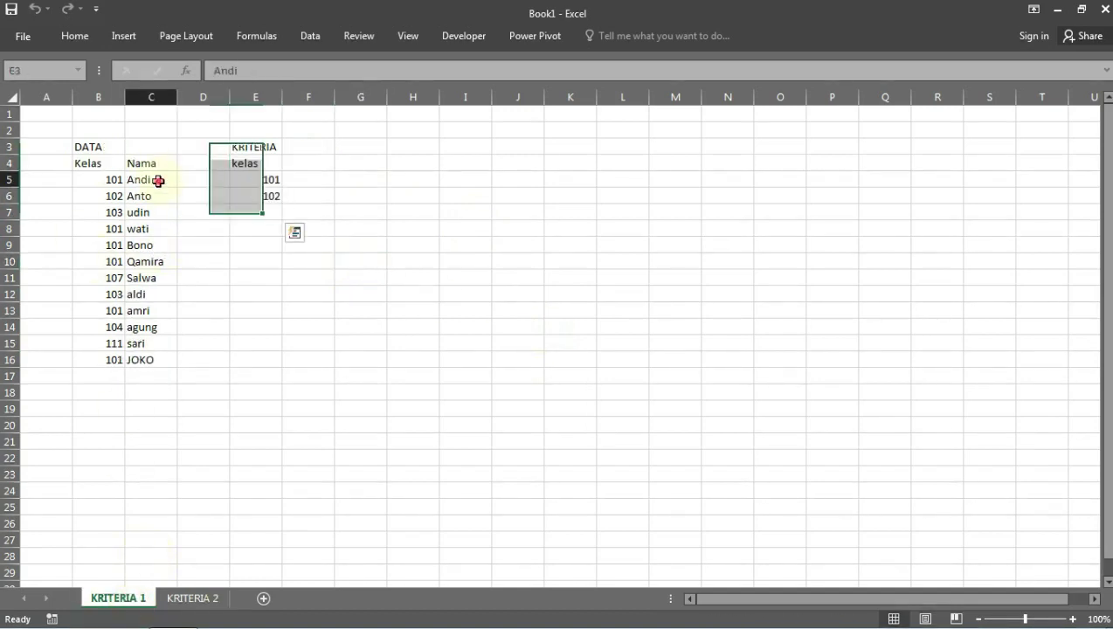
pyautogui.moveTo(100, 151); pyautogui.dragTo(147, 147)
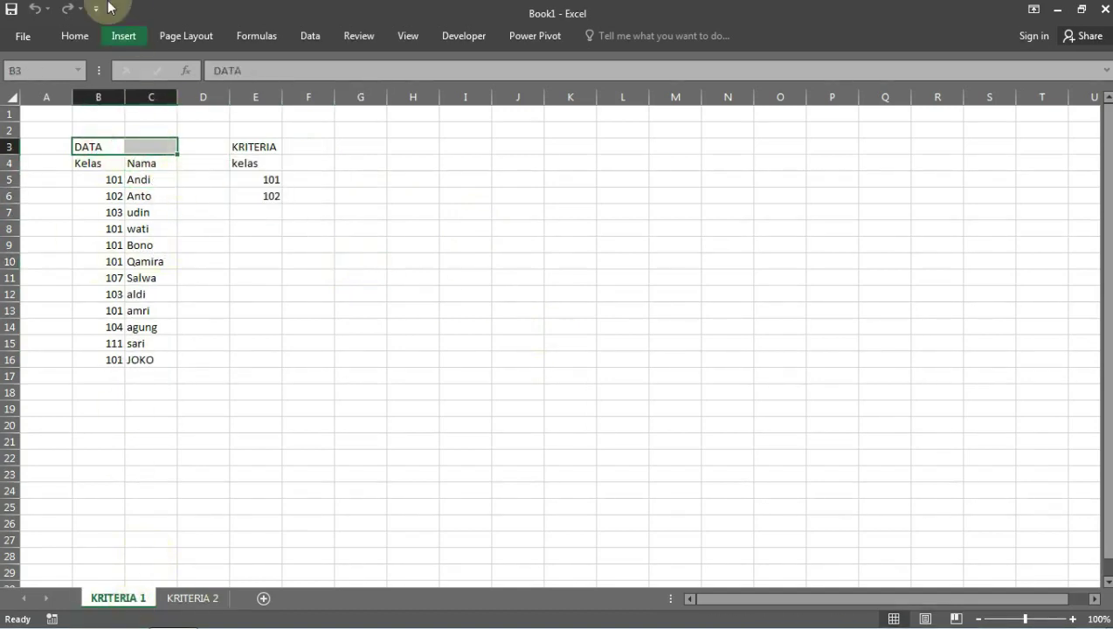
pyautogui.click(77, 36)
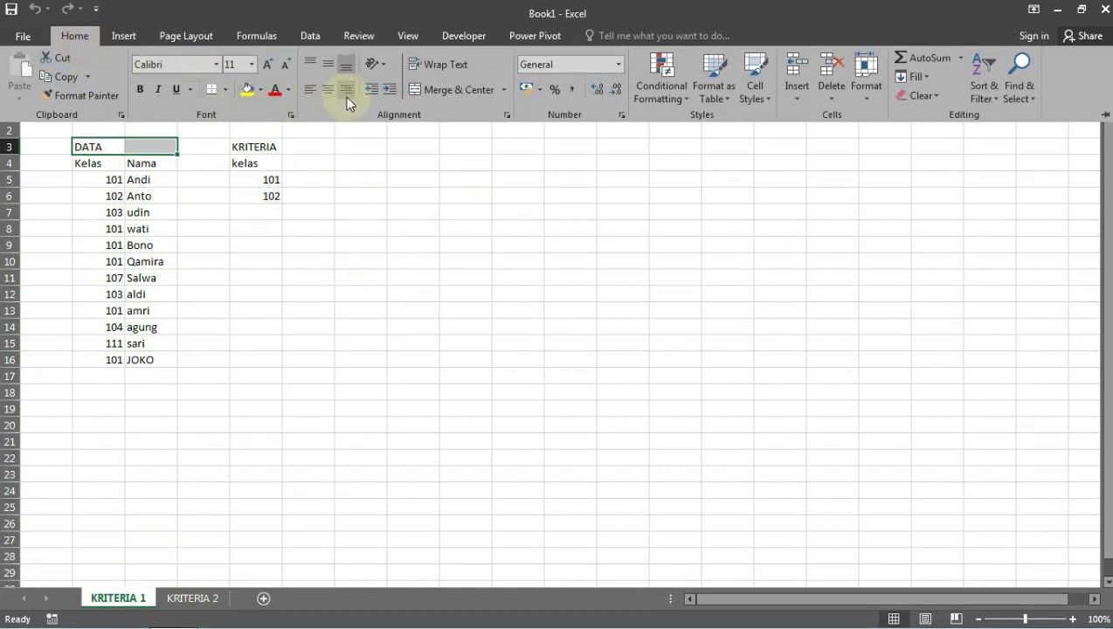
pyautogui.click(427, 89)
pyautogui.click(323, 187)
pyautogui.click(256, 179)
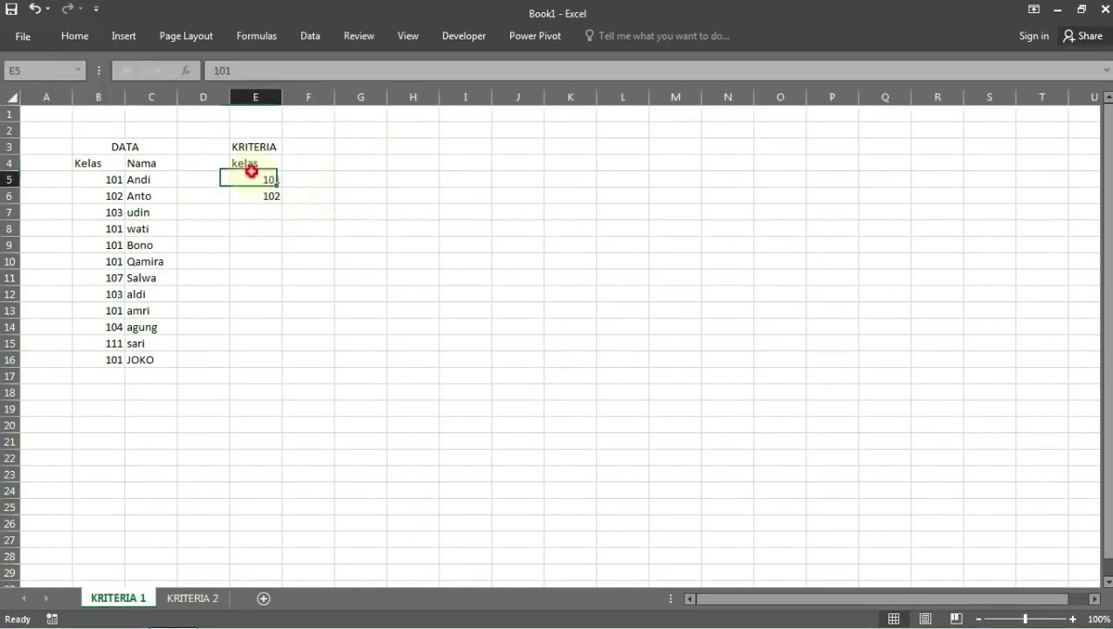
# - Center the contents of the Kelas and Nama data range, B4 to C16, horizontally
pyautogui.moveTo(104, 162); pyautogui.dragTo(145, 360)
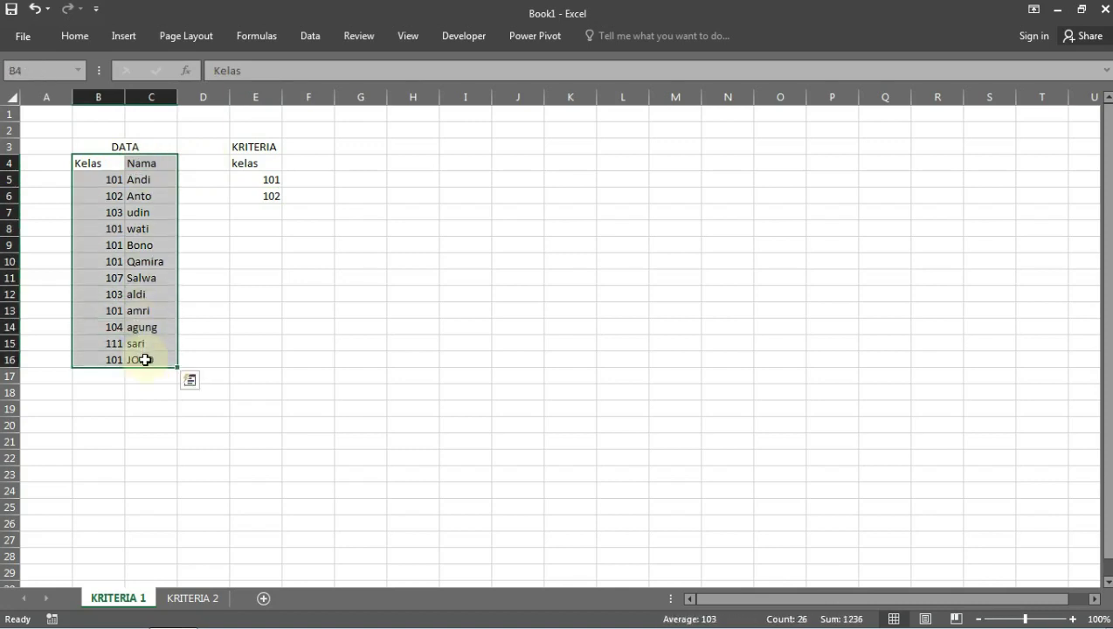
pyautogui.click(74, 36)
pyautogui.click(327, 94)
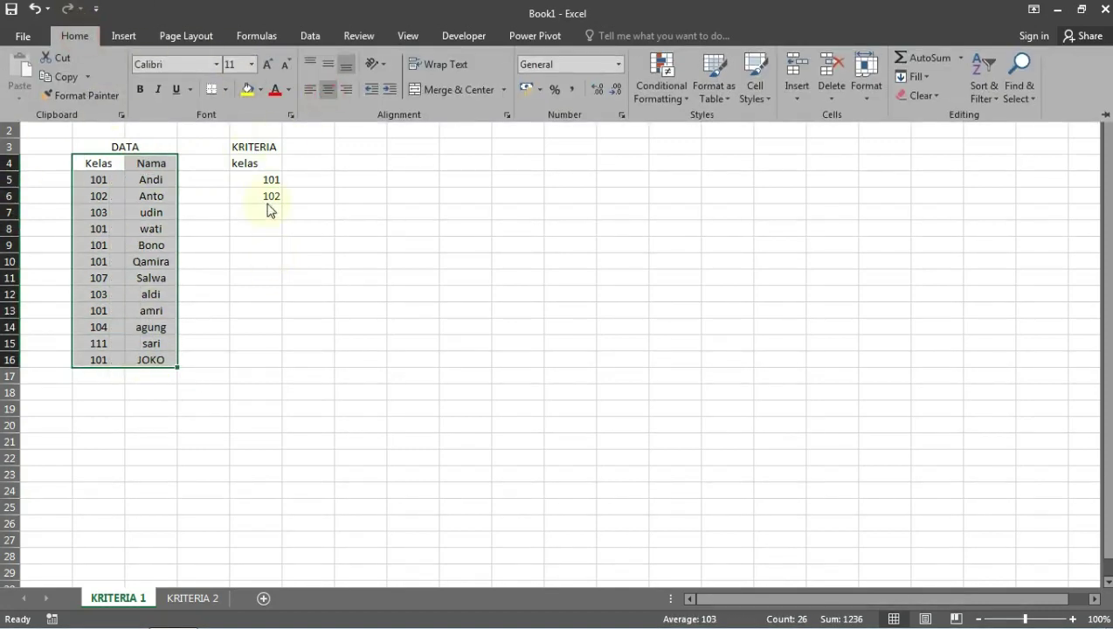
# - Center the kelas criteria header and its values in E4 to E6 horizontally
pyautogui.click(252, 163)
pyautogui.moveTo(252, 163); pyautogui.dragTo(259, 191)
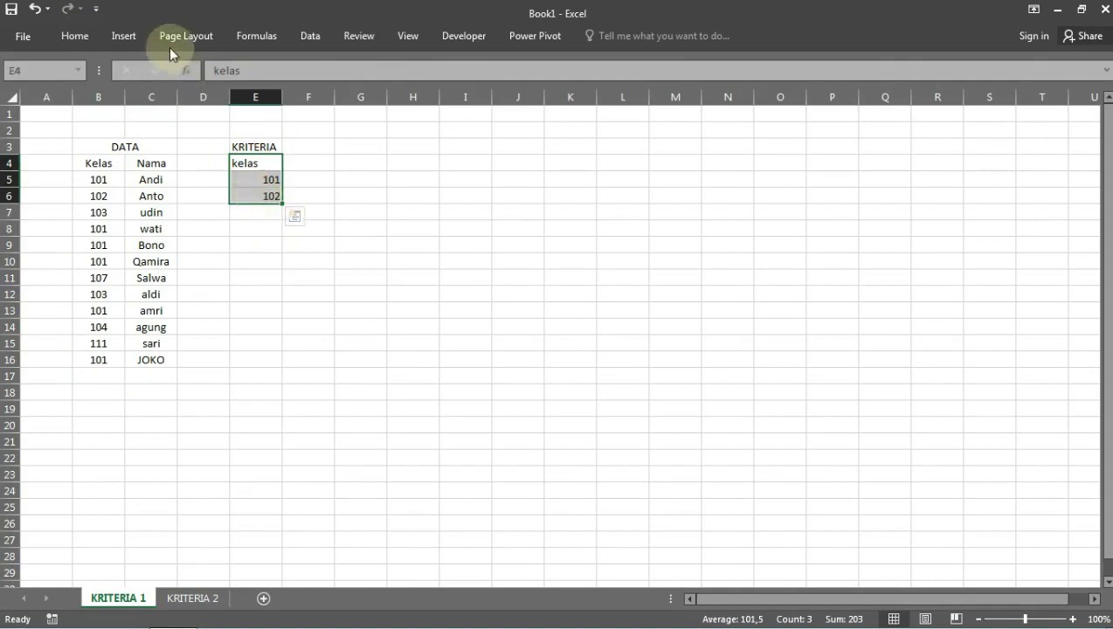
pyautogui.click(76, 35)
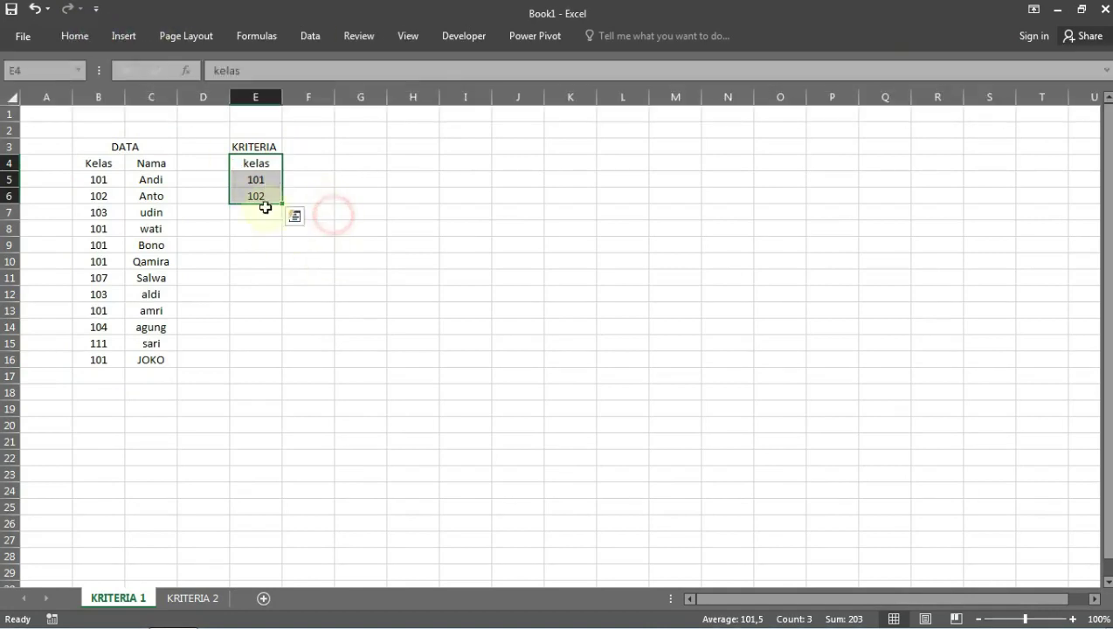
pyautogui.click(260, 210)
pyautogui.click(192, 246)
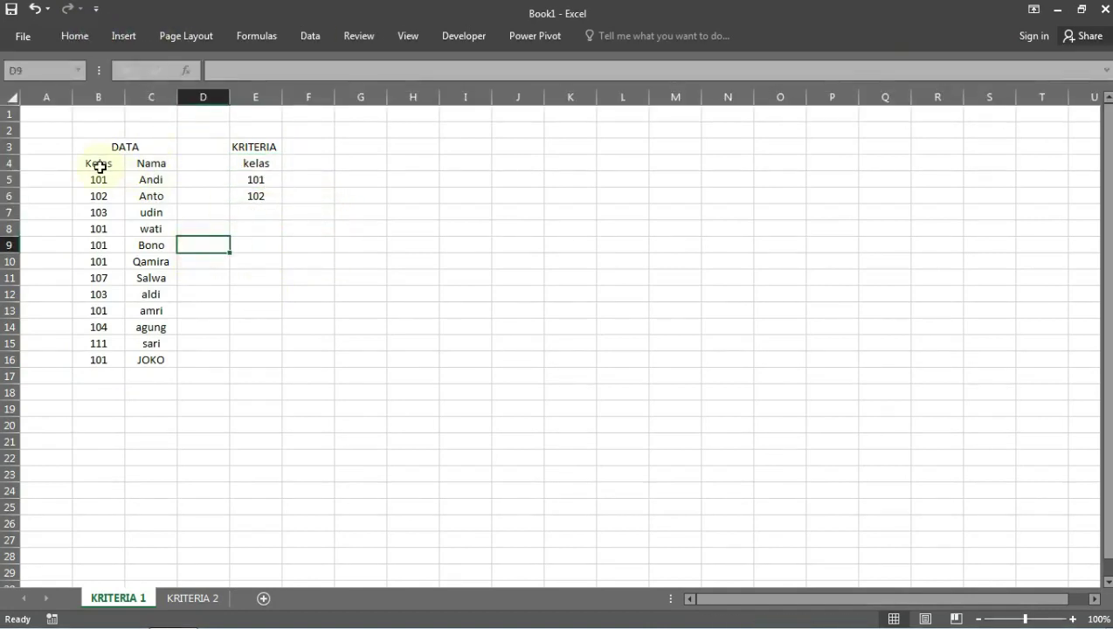
# - Convert the data range B4 to C16 into a table, using its first row as headers
pyautogui.moveTo(100, 166); pyautogui.dragTo(149, 360)
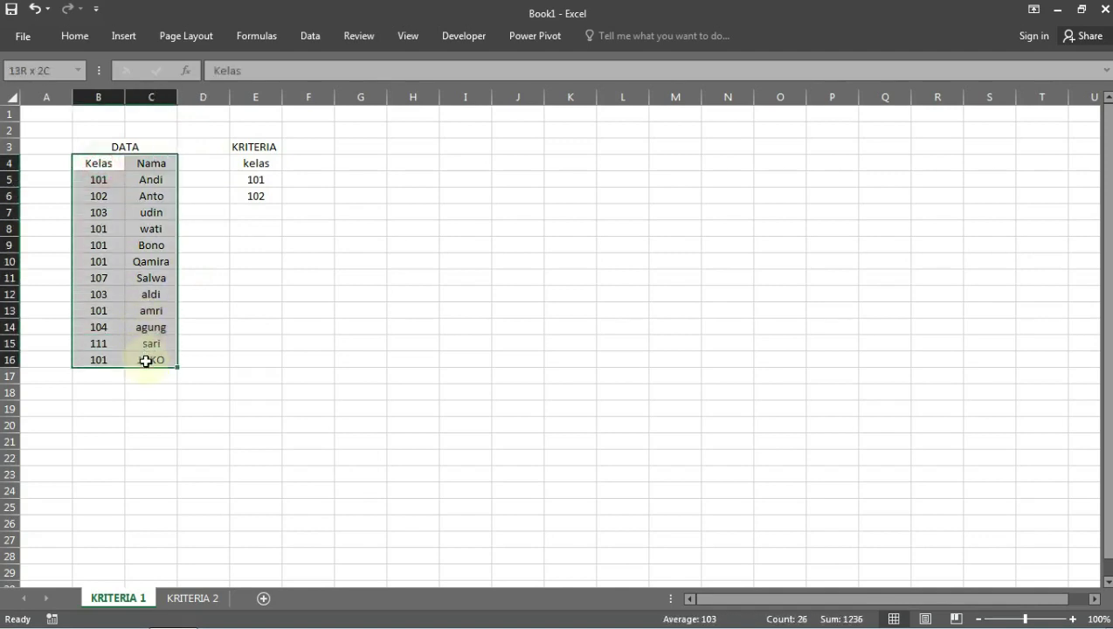
pyautogui.click(127, 37)
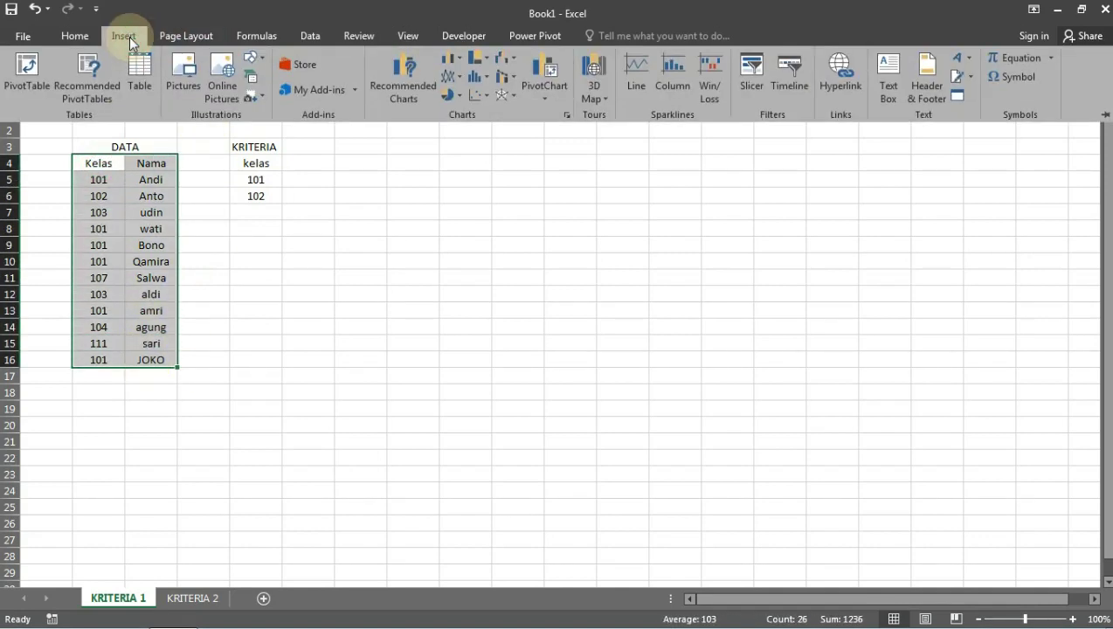
pyautogui.click(136, 73)
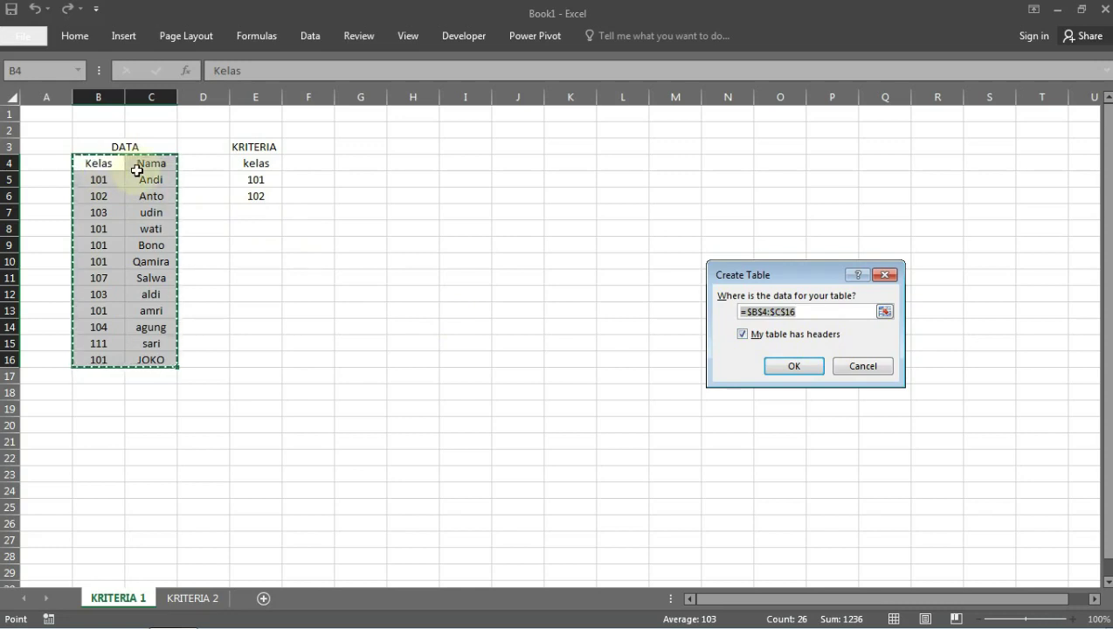
pyautogui.click(791, 367)
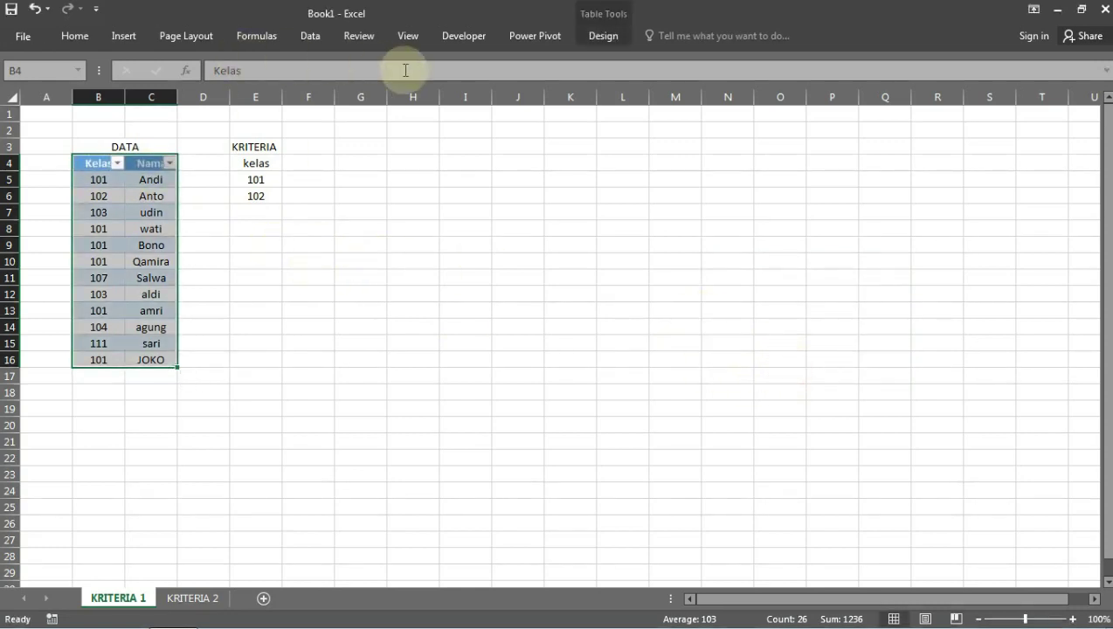
# - Turn off the filter buttons in the header row of the Kelas and Nama table
pyautogui.click(308, 36)
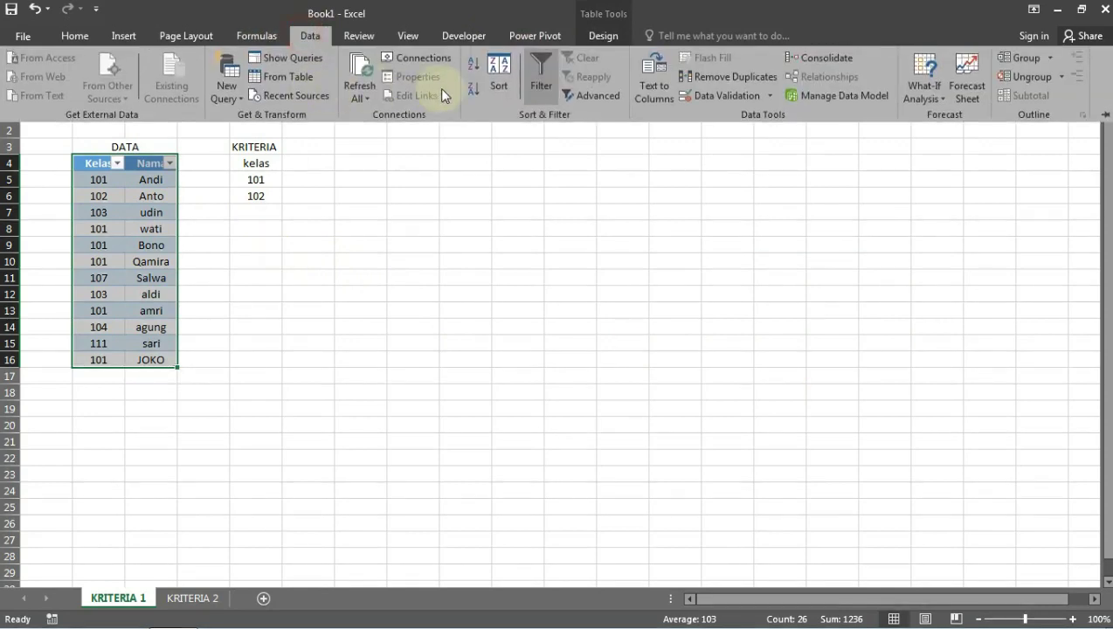
pyautogui.click(541, 82)
pyautogui.click(238, 225)
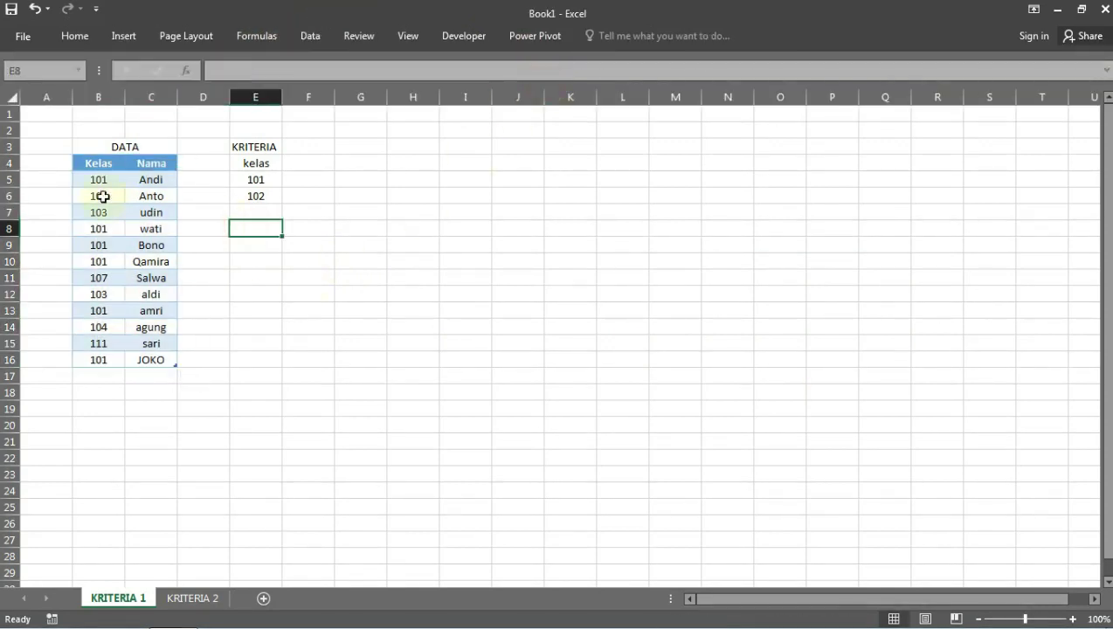
# - Increase the font size of the whole Kelas and Nama table, B4 to C16, to 14
pyautogui.click(101, 166)
pyautogui.moveTo(100, 166); pyautogui.dragTo(164, 361)
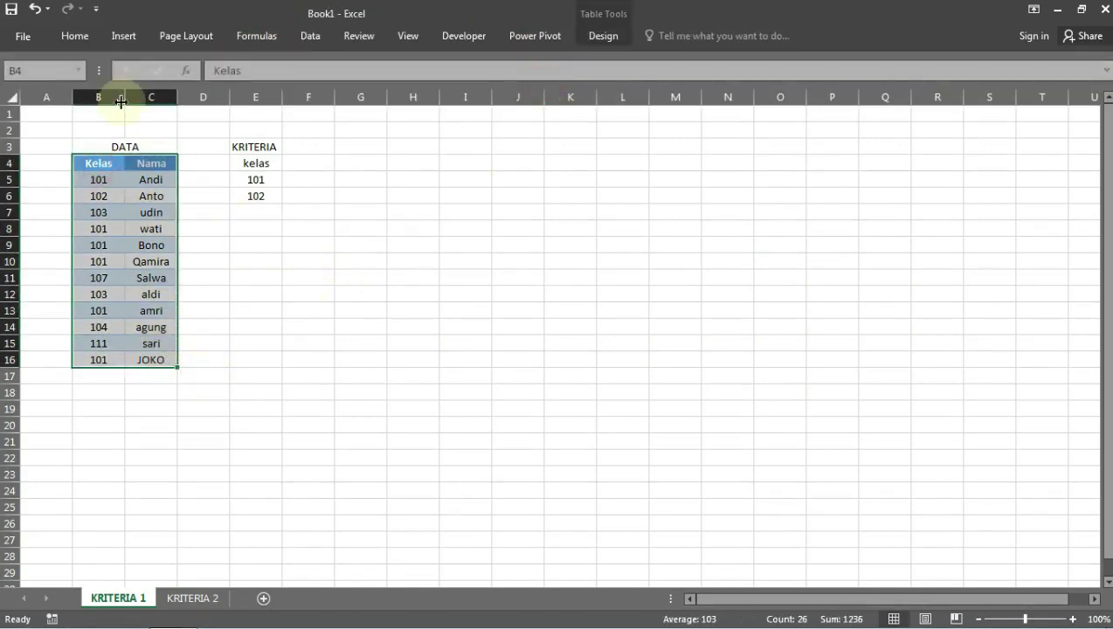
pyautogui.click(76, 38)
pyautogui.click(267, 65)
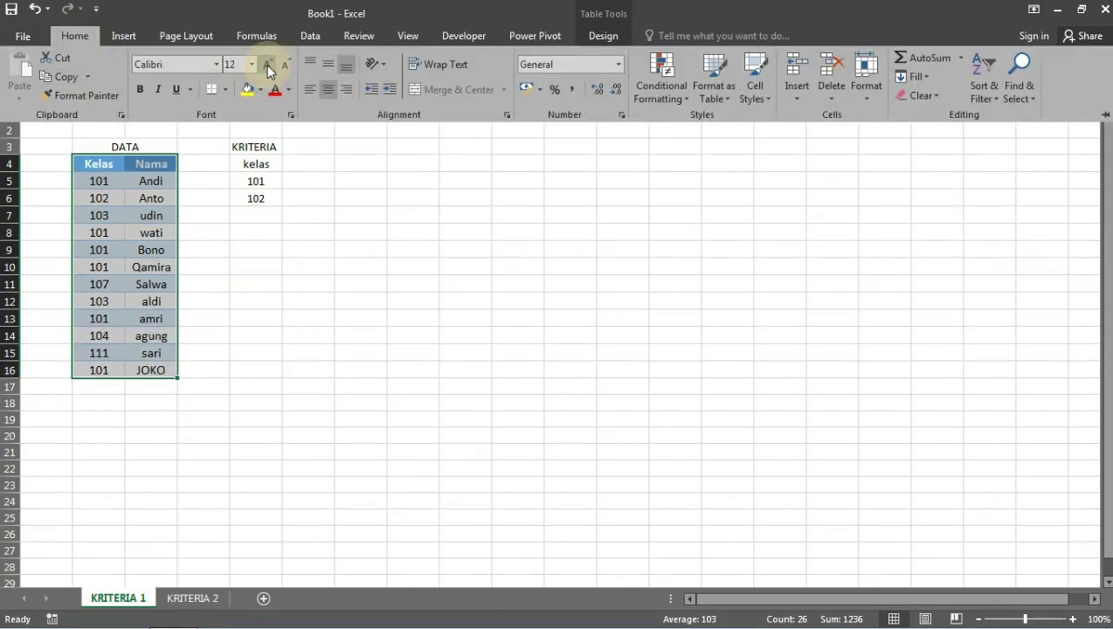
pyautogui.click(266, 65)
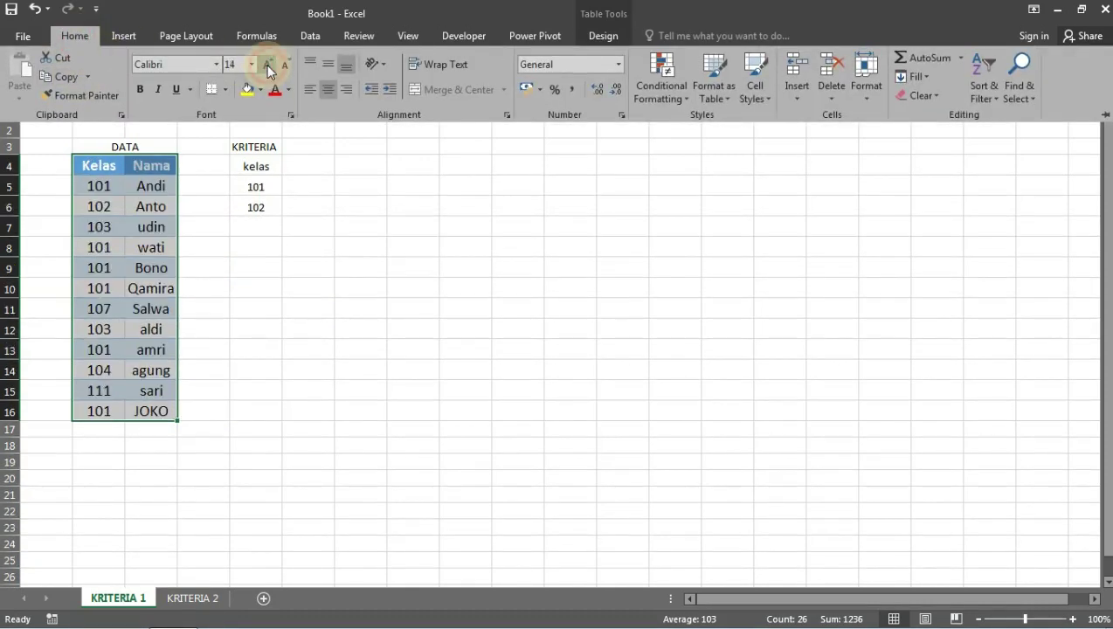
pyautogui.click(207, 214)
pyautogui.click(265, 251)
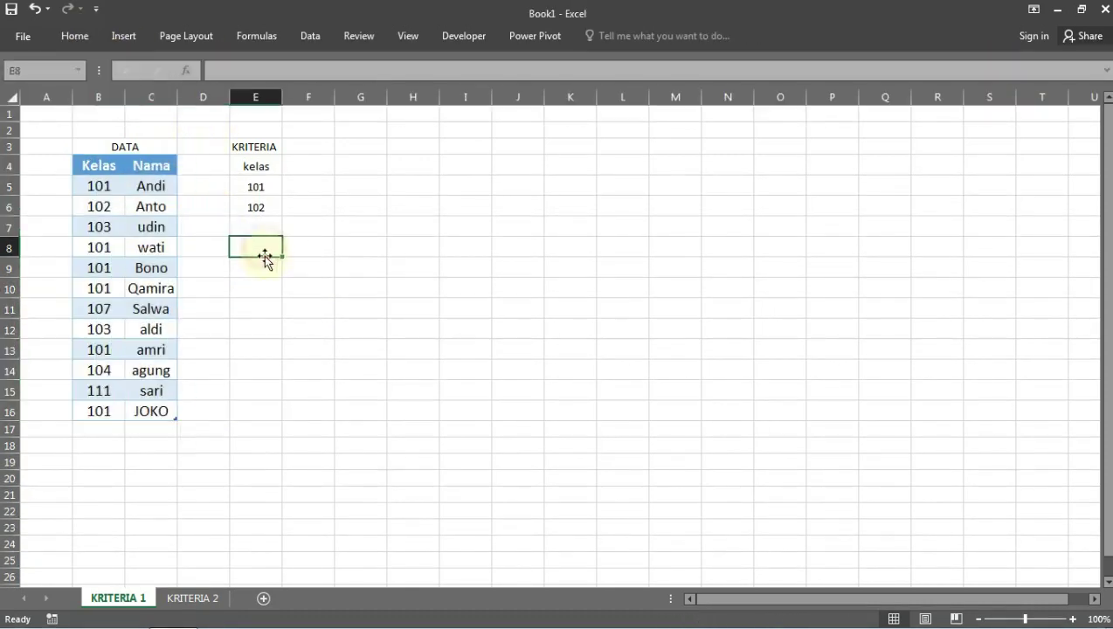
# - Widen columns B and C together to an equal width so the larger table text has more room
pyautogui.click(167, 117)
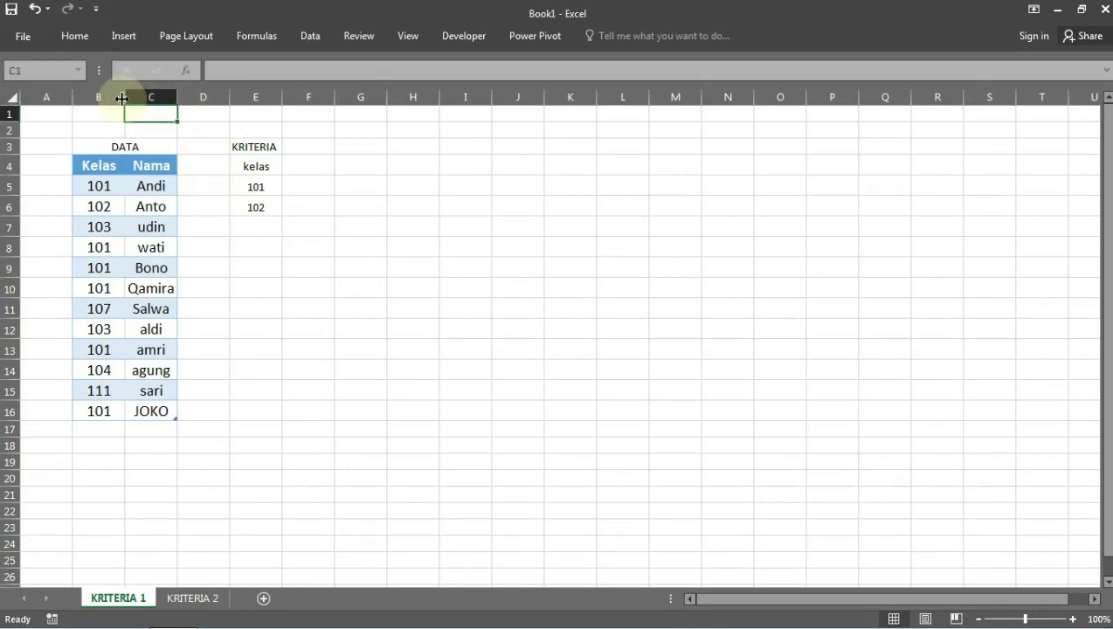
pyautogui.moveTo(104, 97); pyautogui.dragTo(205, 96)
pyautogui.click(267, 178)
# - Convert the criteria range E4 to E6 into a table with headers and turn off its filter button
pyautogui.click(278, 146)
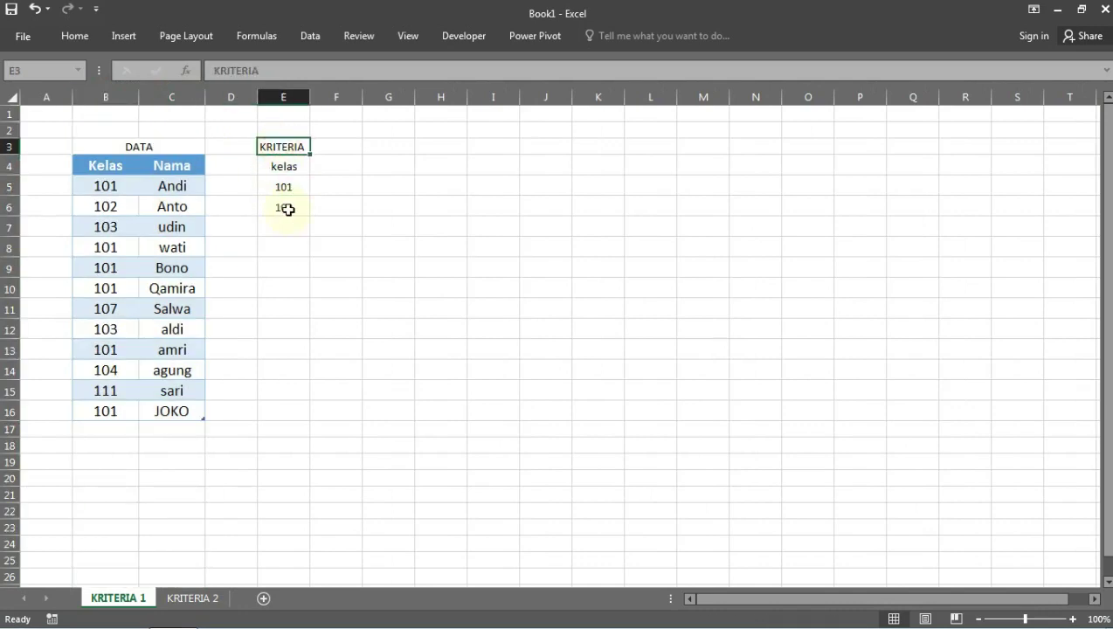
pyautogui.moveTo(293, 174); pyautogui.dragTo(291, 214)
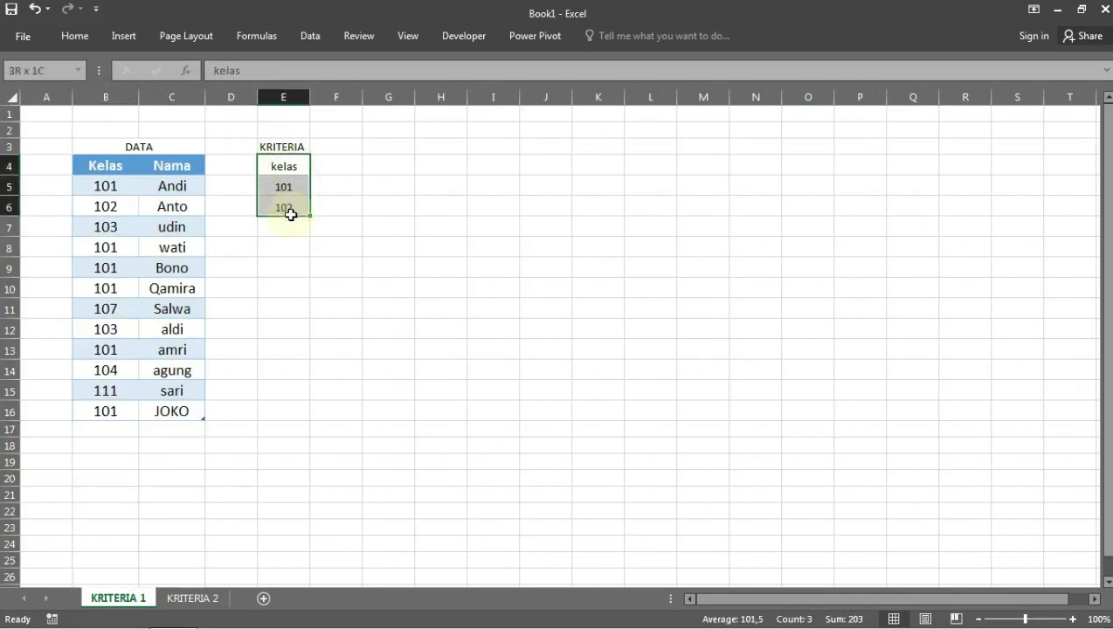
pyautogui.click(123, 36)
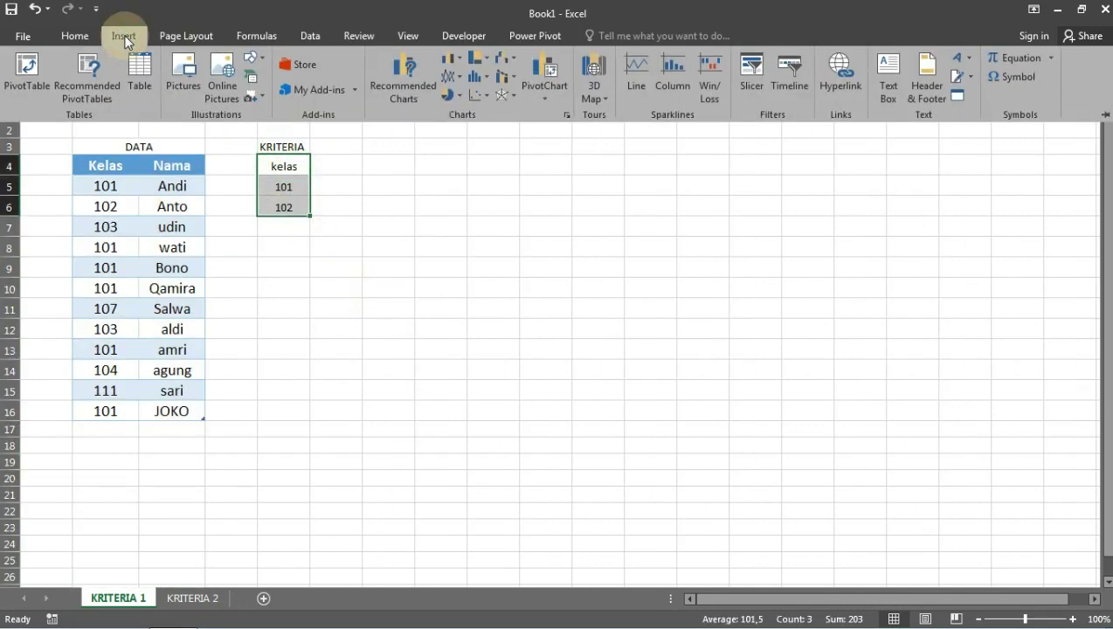
pyautogui.click(140, 71)
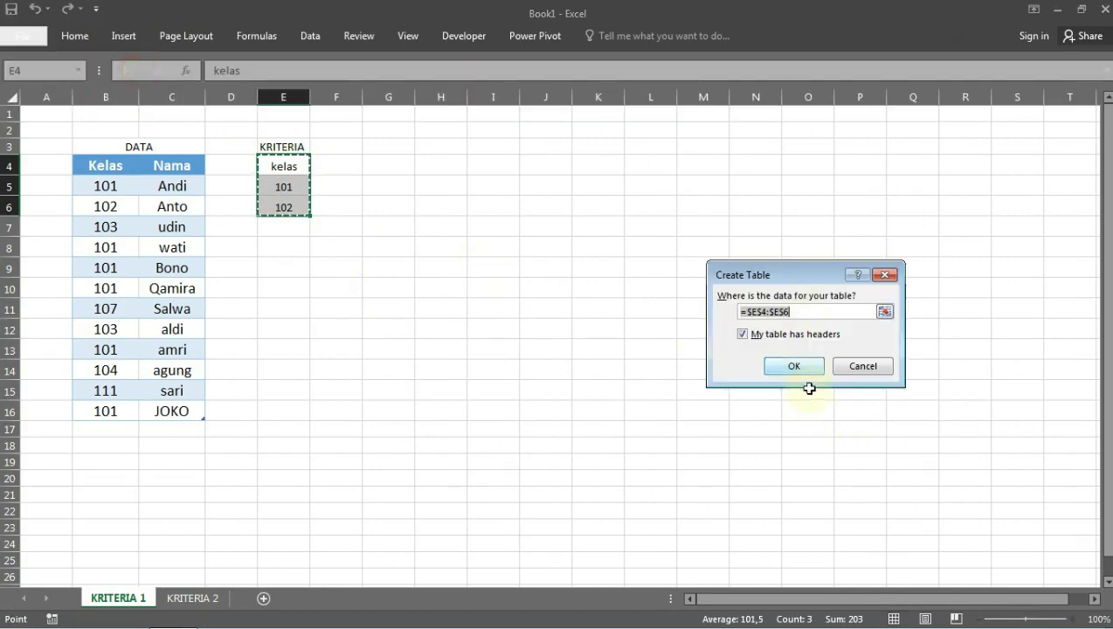
pyautogui.click(793, 366)
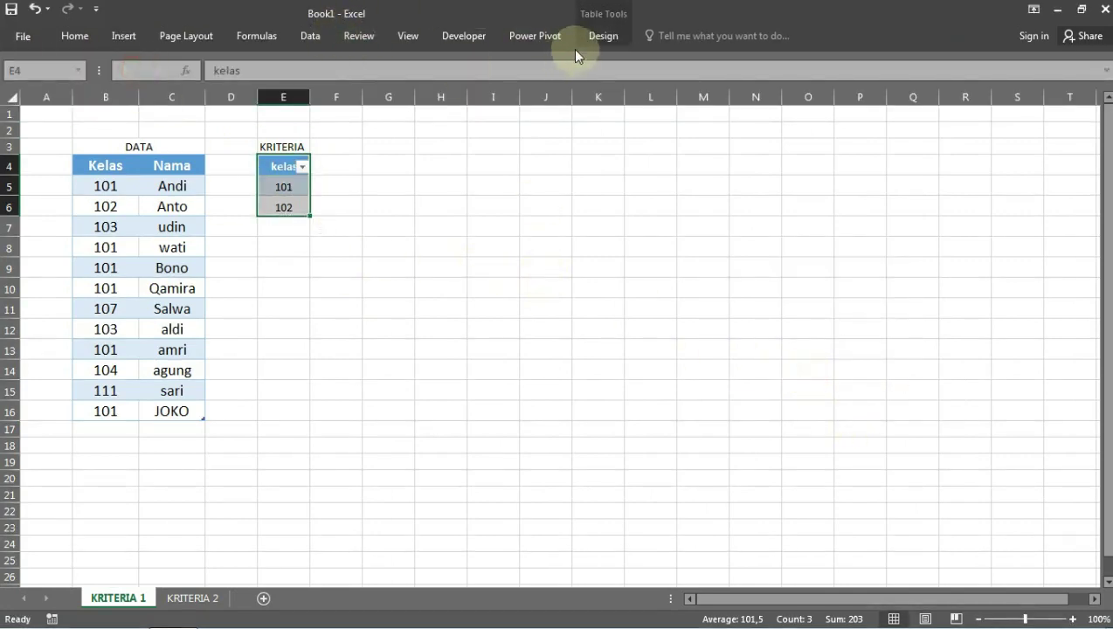
pyautogui.click(313, 39)
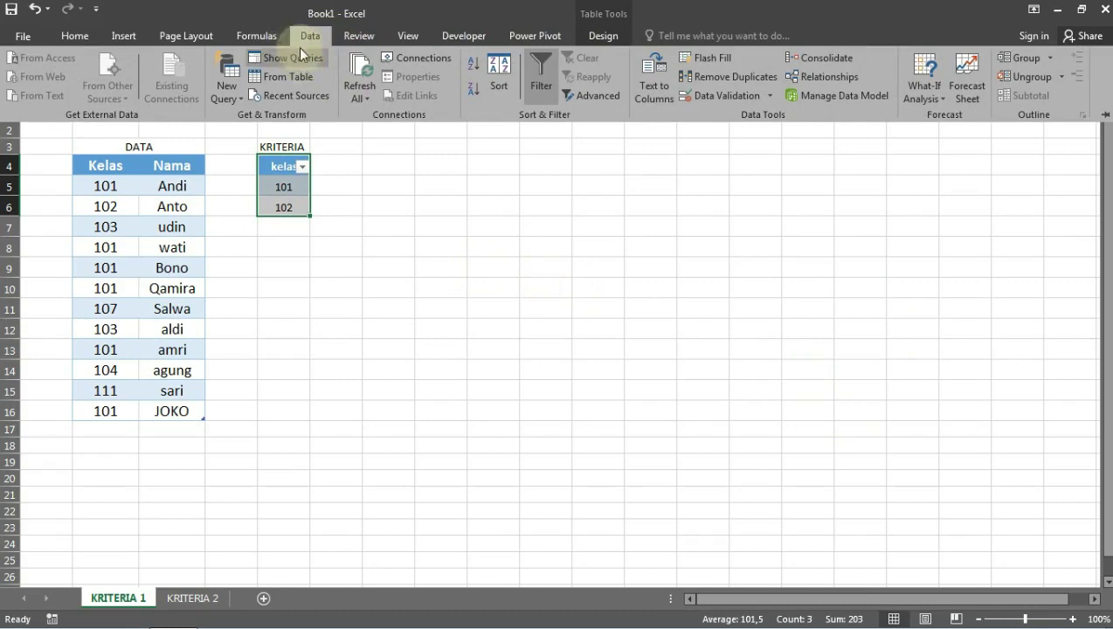
pyautogui.click(540, 77)
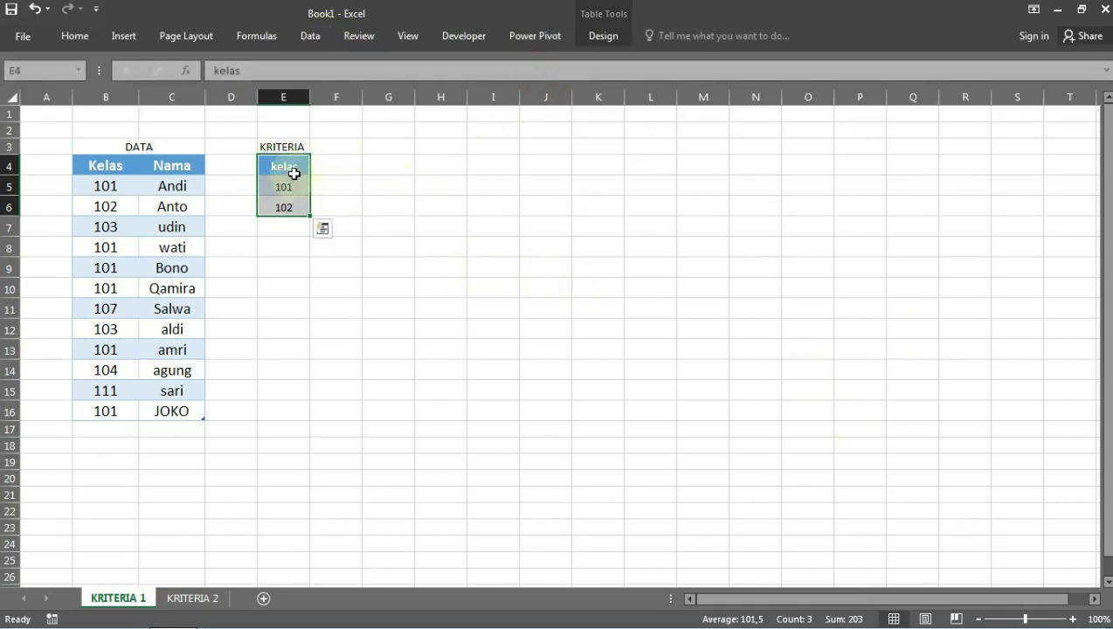
# - Increase the font size of the whole kelas criteria table, E4 to E6, to 16
pyautogui.click(294, 174)
pyautogui.moveTo(289, 172); pyautogui.dragTo(291, 207)
pyautogui.click(75, 36)
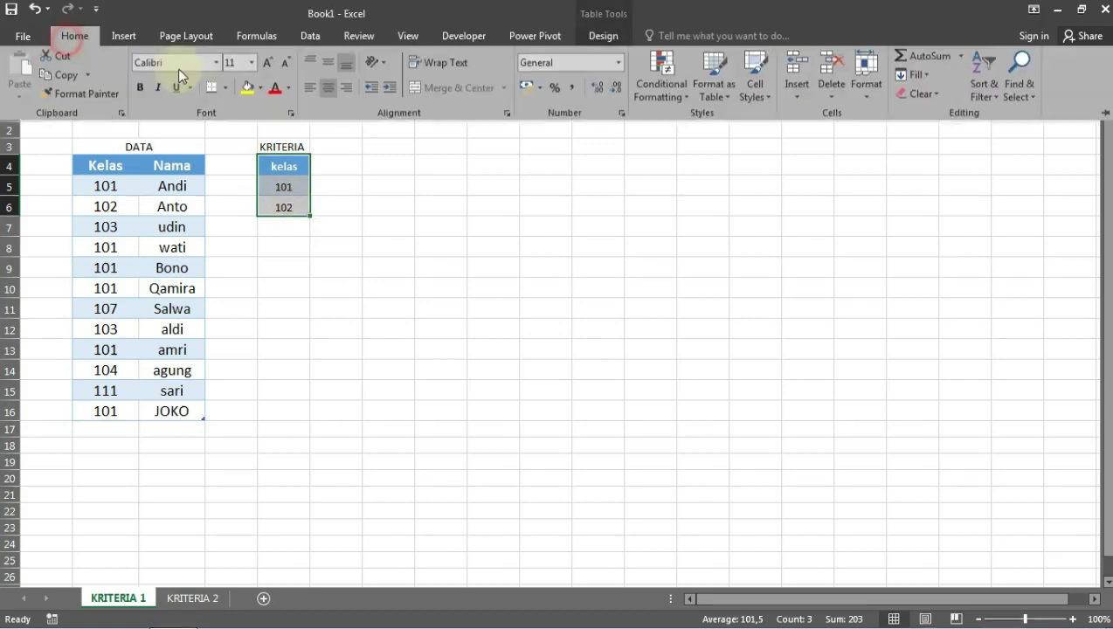
pyautogui.click(269, 65)
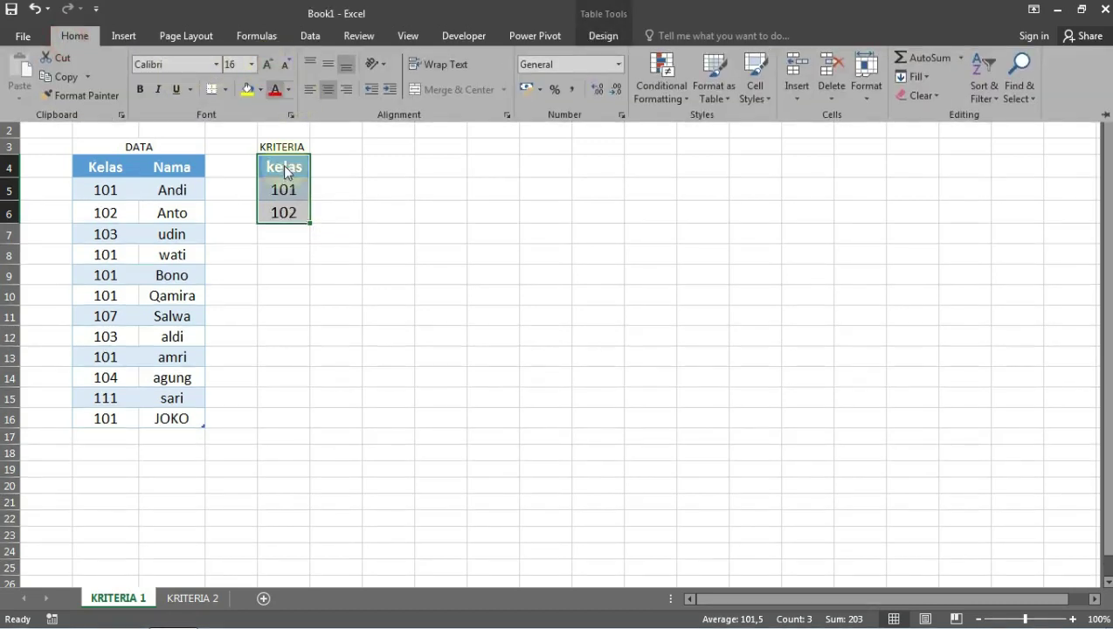
pyautogui.click(282, 164)
# - Make the DATA and KRITERIA headings in row 3 bold
pyautogui.click(147, 146)
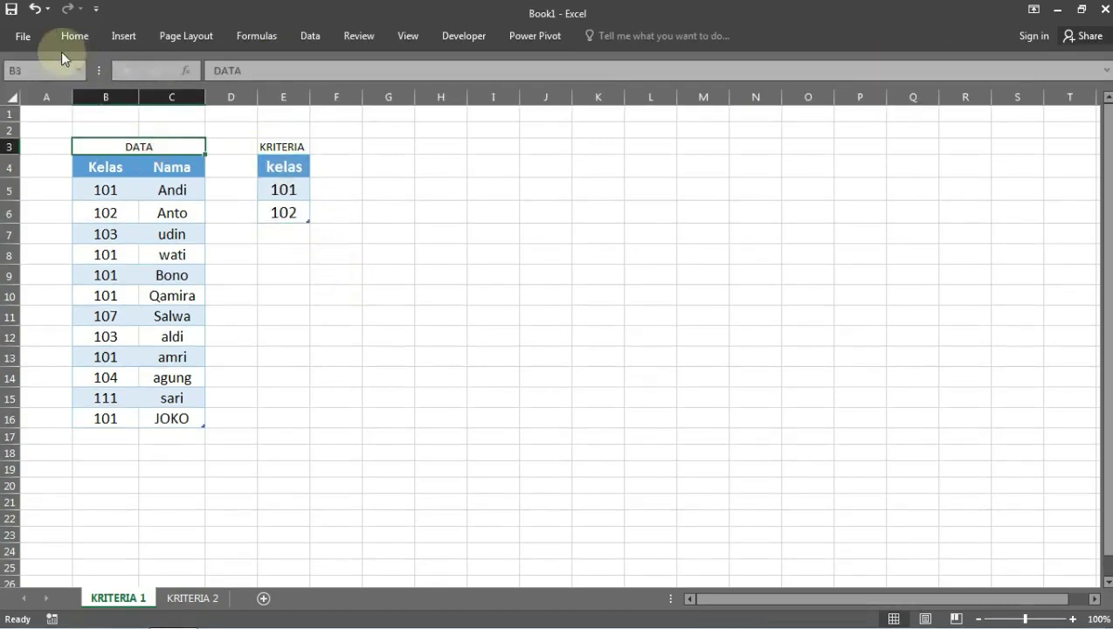
pyautogui.hotkey('ctrl', 'b')
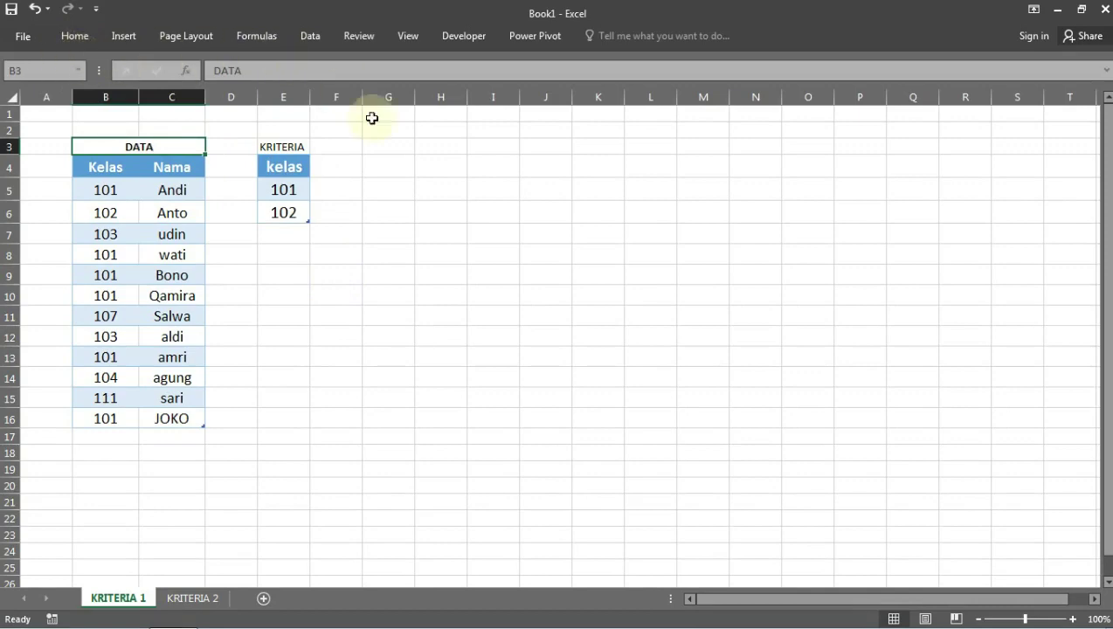
pyautogui.click(289, 147)
pyautogui.hotkey('ctrl', 'b')
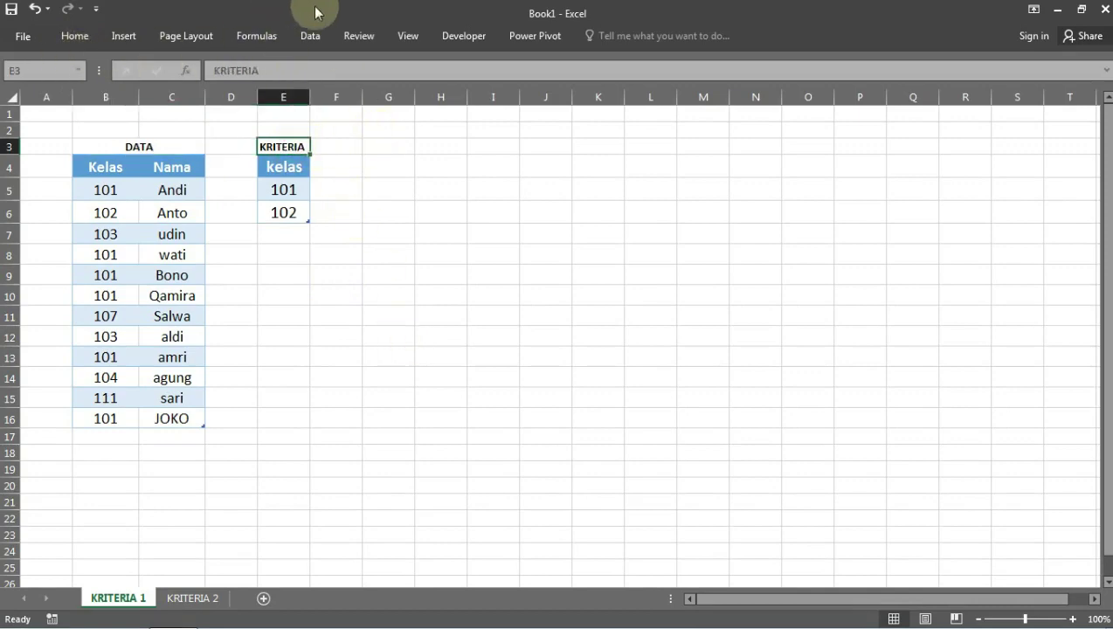
# - Hide the gridlines on the KRITERIA 1 sheet
pyautogui.click(407, 38)
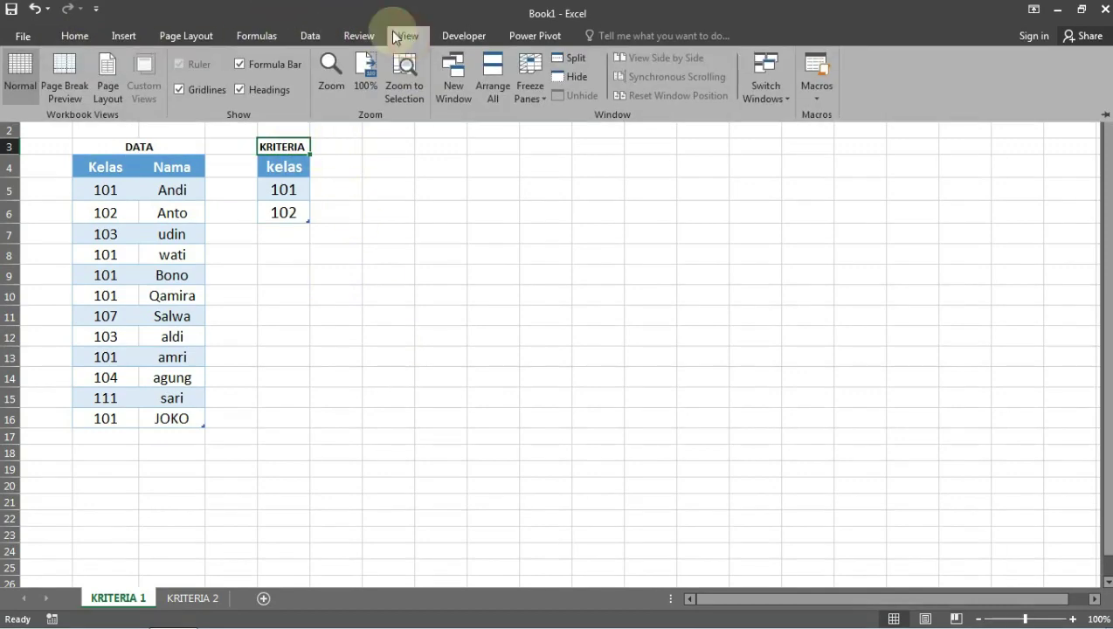
pyautogui.click(193, 89)
pyautogui.click(412, 224)
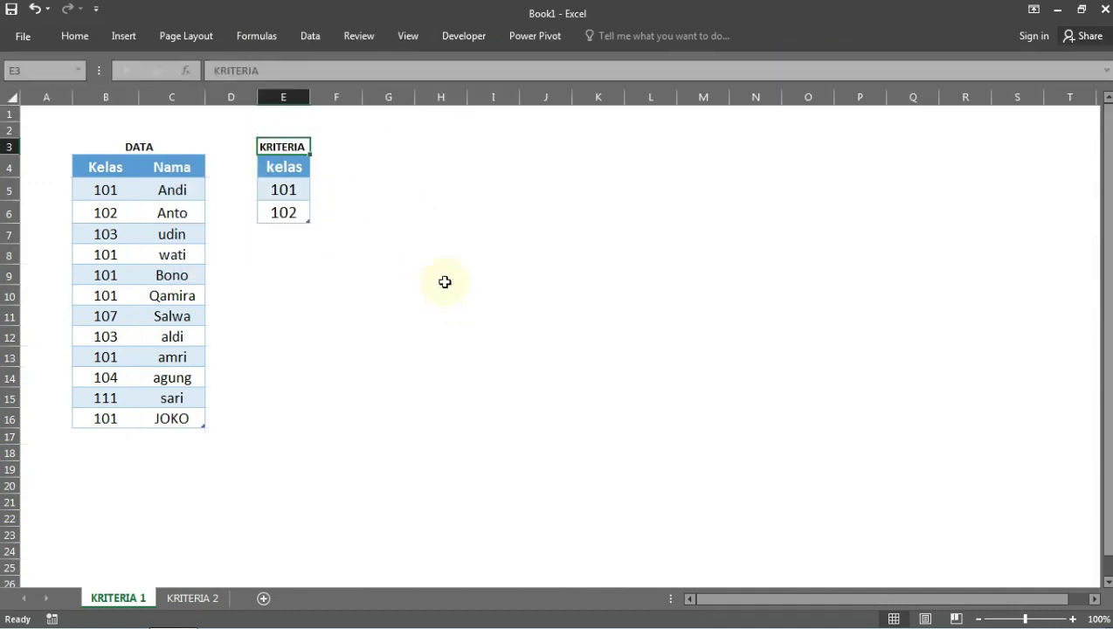
pyautogui.click(445, 278)
pyautogui.click(335, 252)
# - Increase the font size of the DATA and KRITERIA headings, B3 to E3, to 16
pyautogui.moveTo(135, 149); pyautogui.dragTo(280, 146)
pyautogui.click(77, 37)
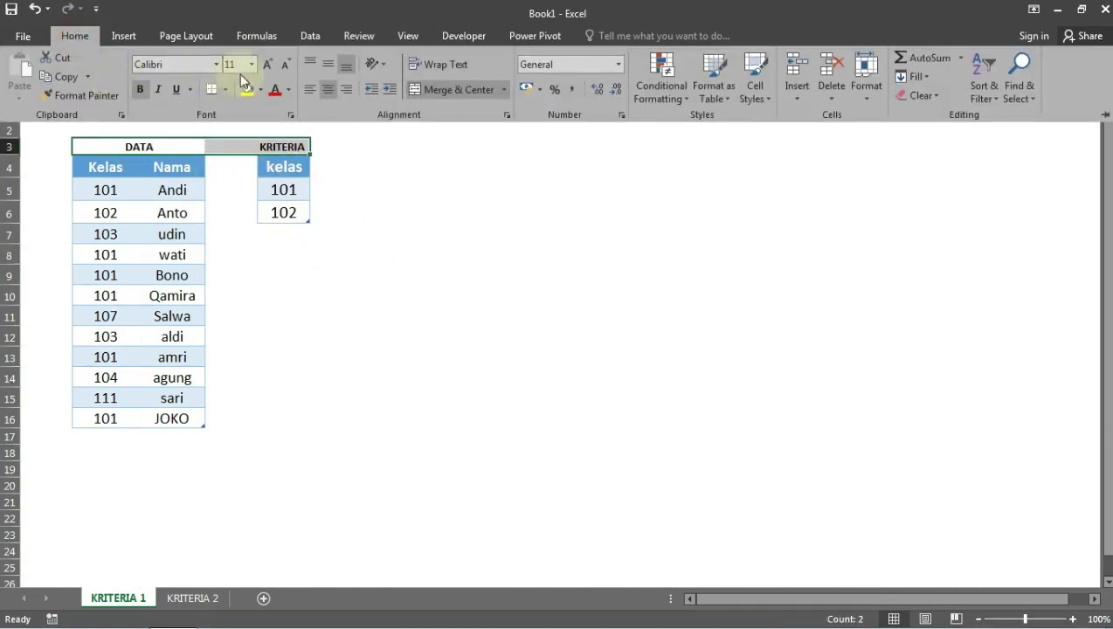
pyautogui.click(268, 64)
pyautogui.click(268, 65)
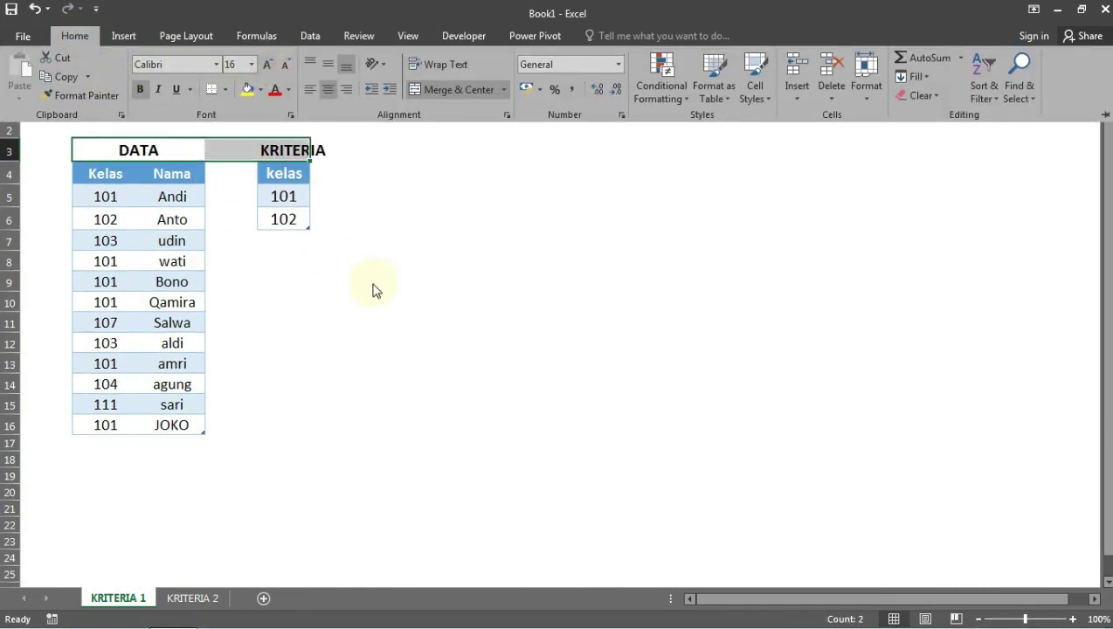
pyautogui.click(372, 290)
# - Widen column E so the enlarged KRITERIA heading fits within it
pyautogui.click(348, 218)
pyautogui.moveTo(310, 97); pyautogui.dragTo(349, 100)
pyautogui.click(340, 283)
pyautogui.click(442, 260)
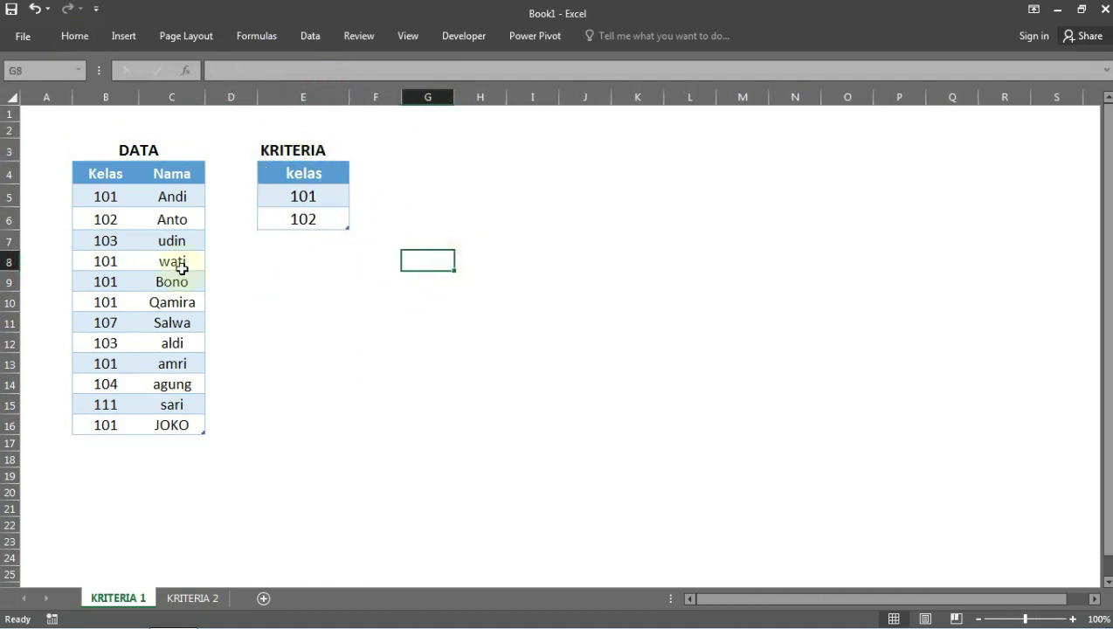
pyautogui.moveTo(111, 197); pyautogui.dragTo(206, 429)
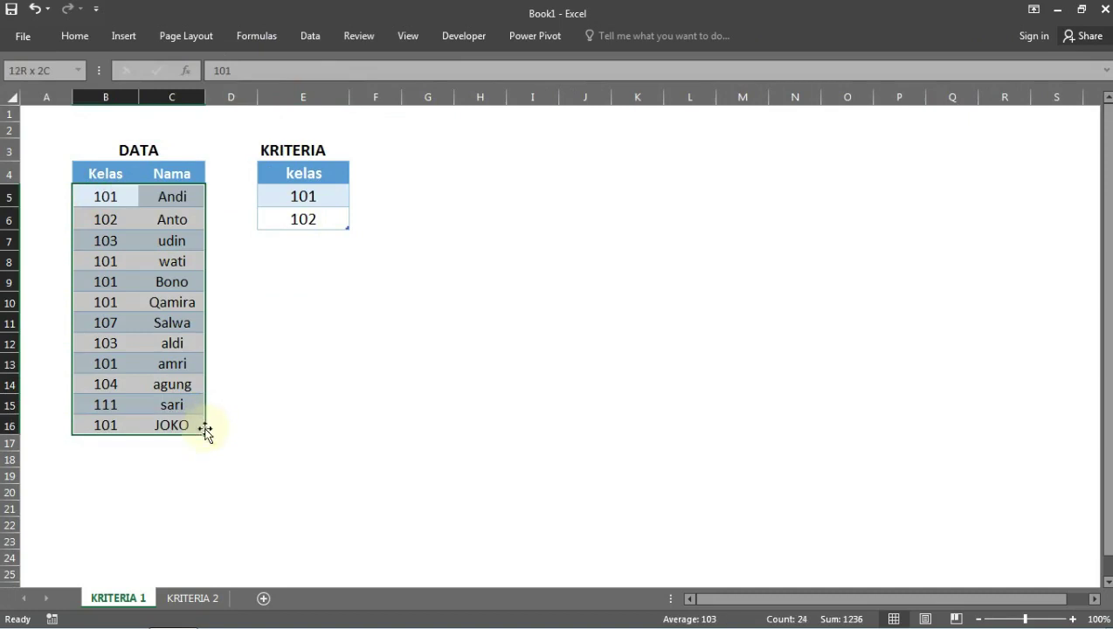
pyautogui.click(387, 377)
pyautogui.click(413, 177)
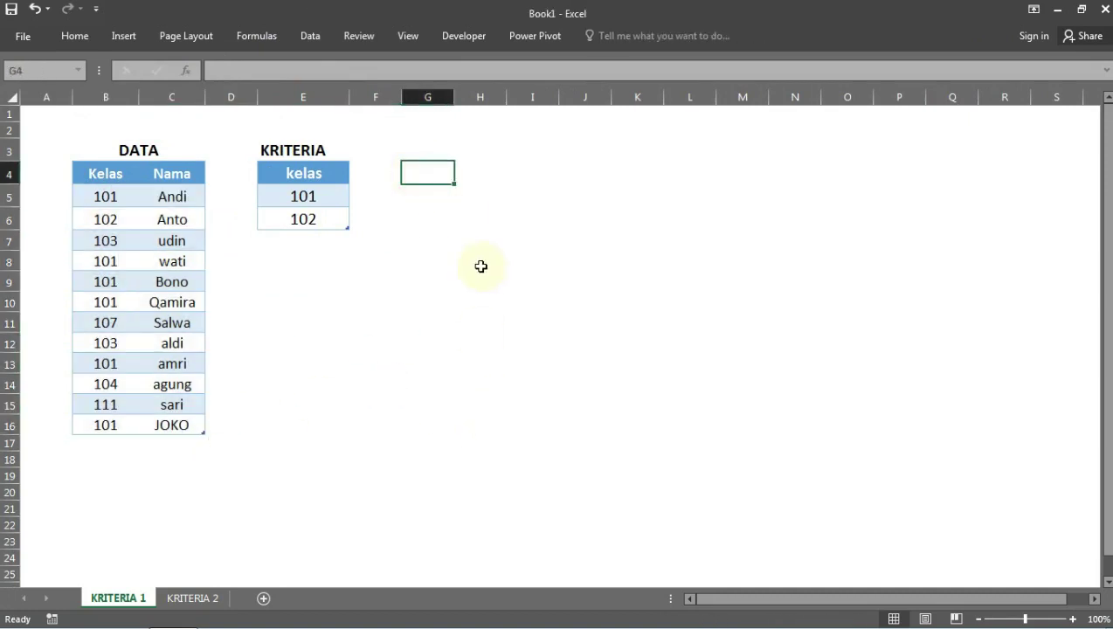
# - Create a query from the Kelas and Nama table and name it DATA
pyautogui.click(182, 221)
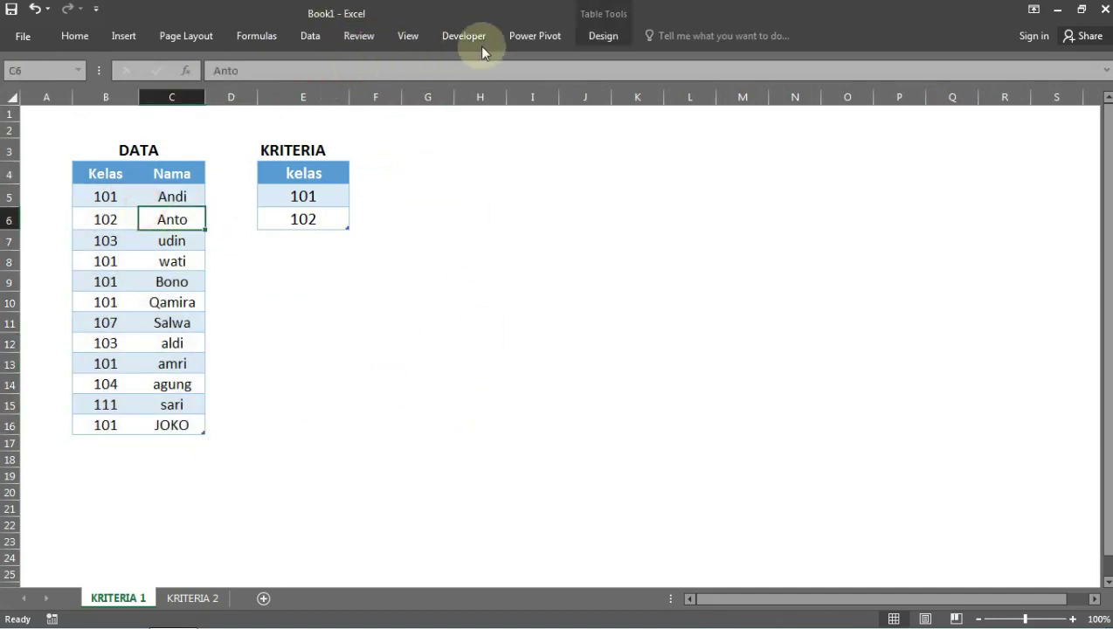
pyautogui.click(310, 36)
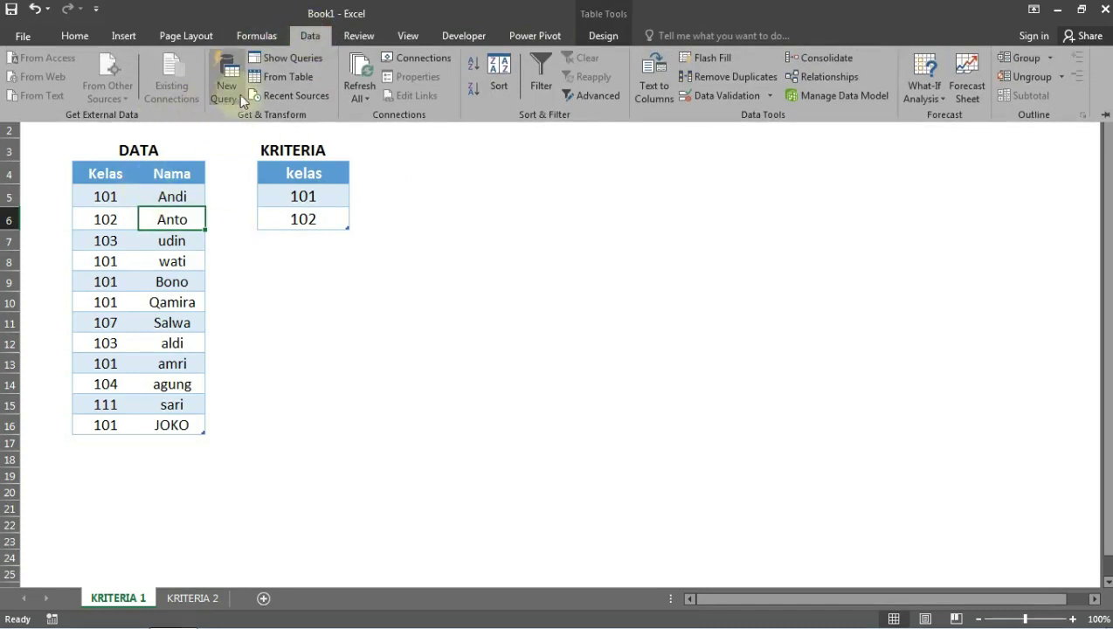
pyautogui.click(280, 76)
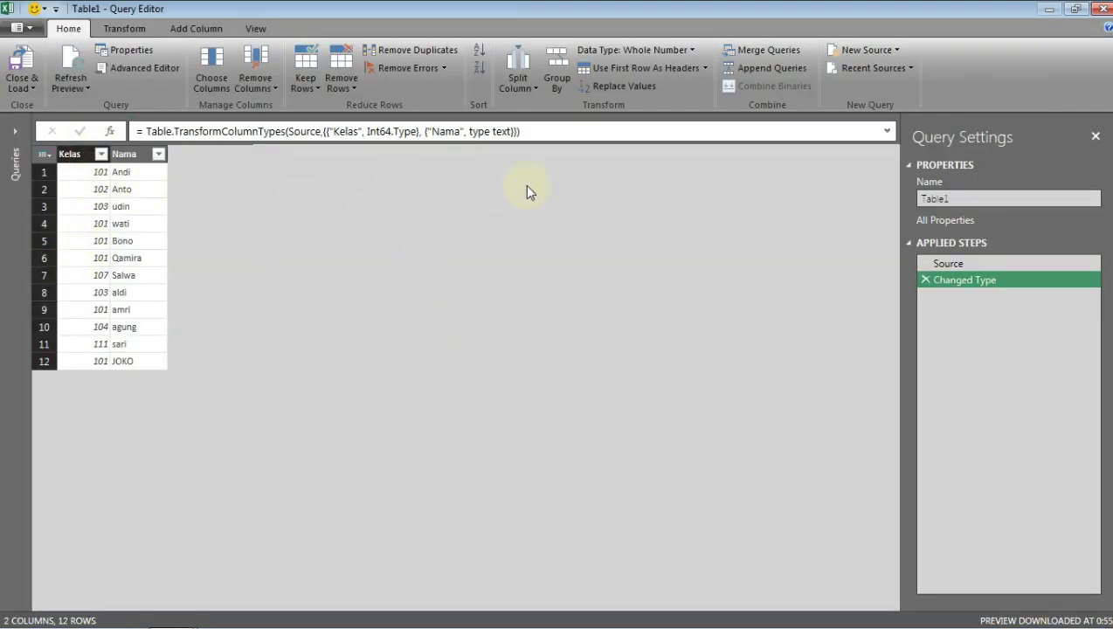
pyautogui.doubleClick(968, 199)
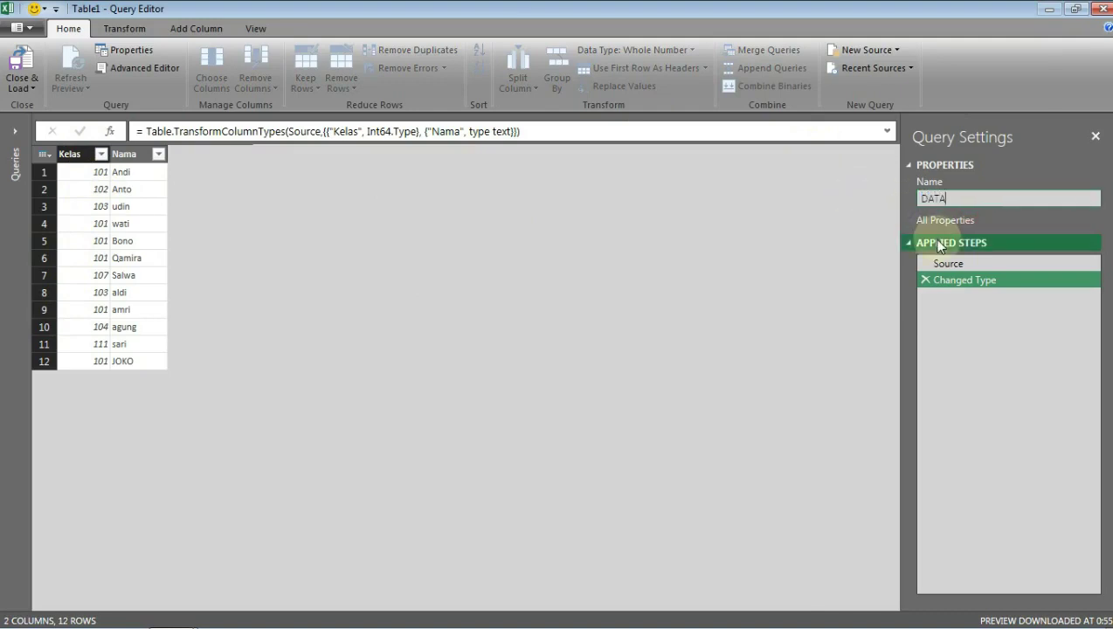
pyautogui.press('Return')
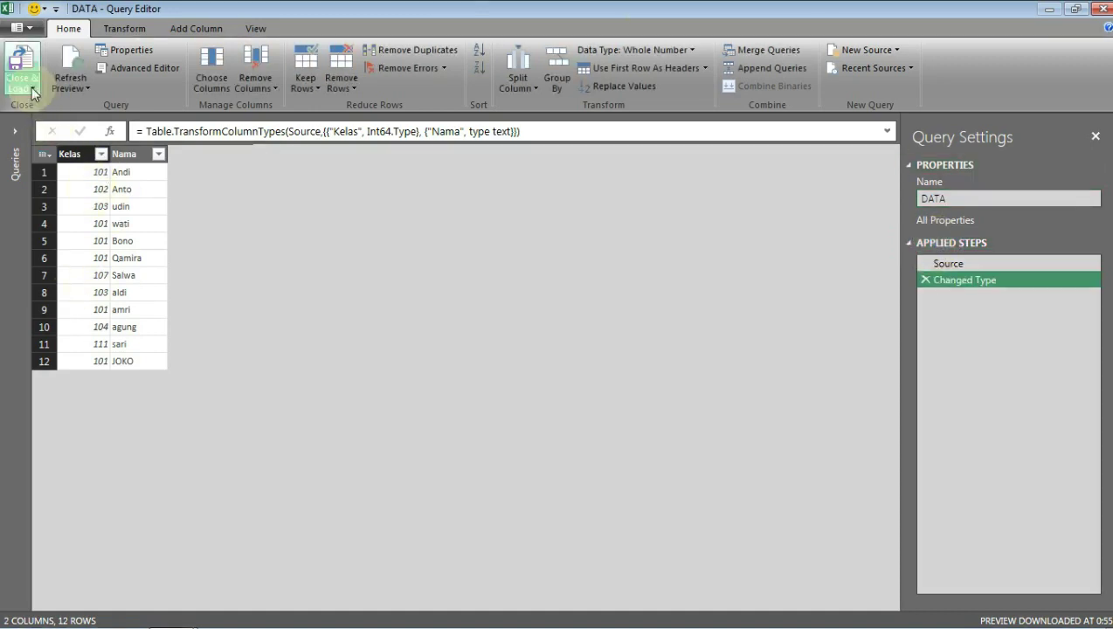
# - Close the query editor and load the DATA query with Only Create Connection
pyautogui.click(35, 90)
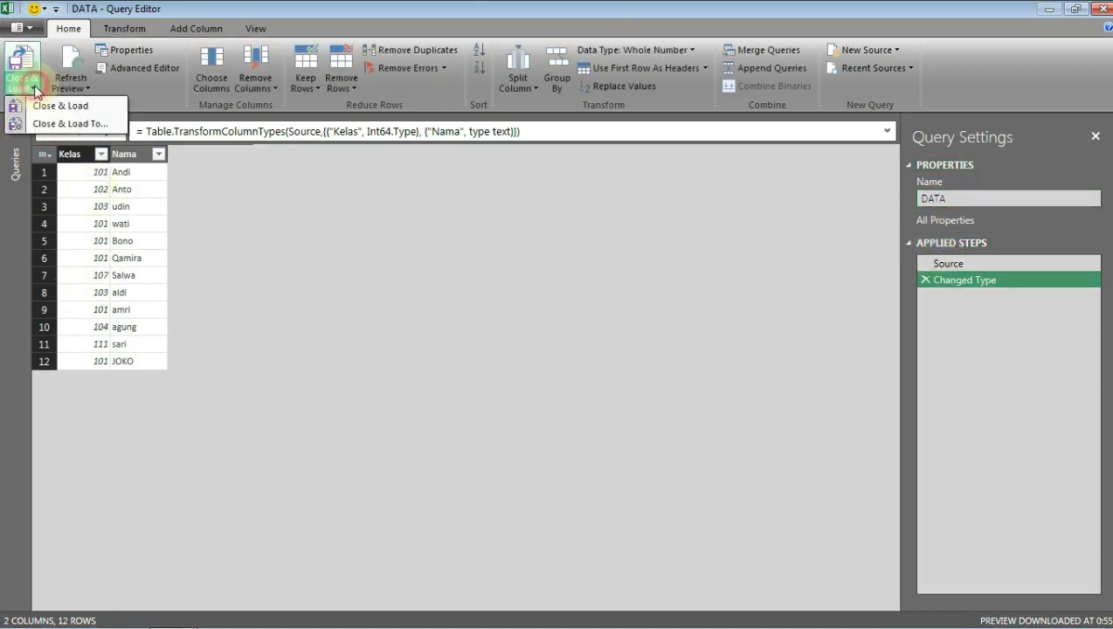
pyautogui.click(51, 124)
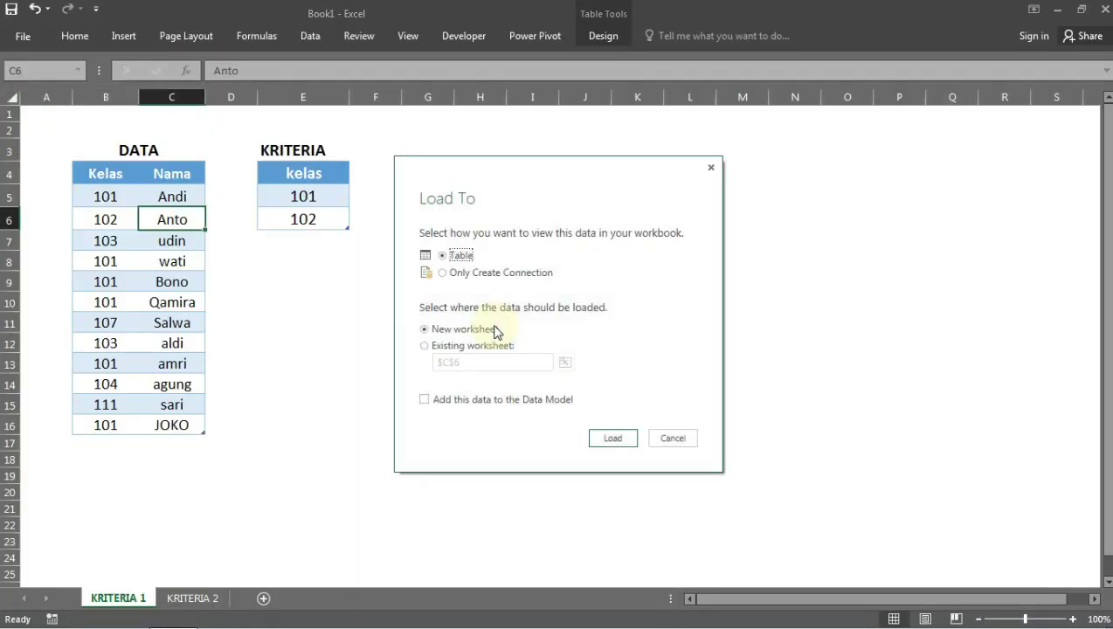
pyautogui.click(459, 275)
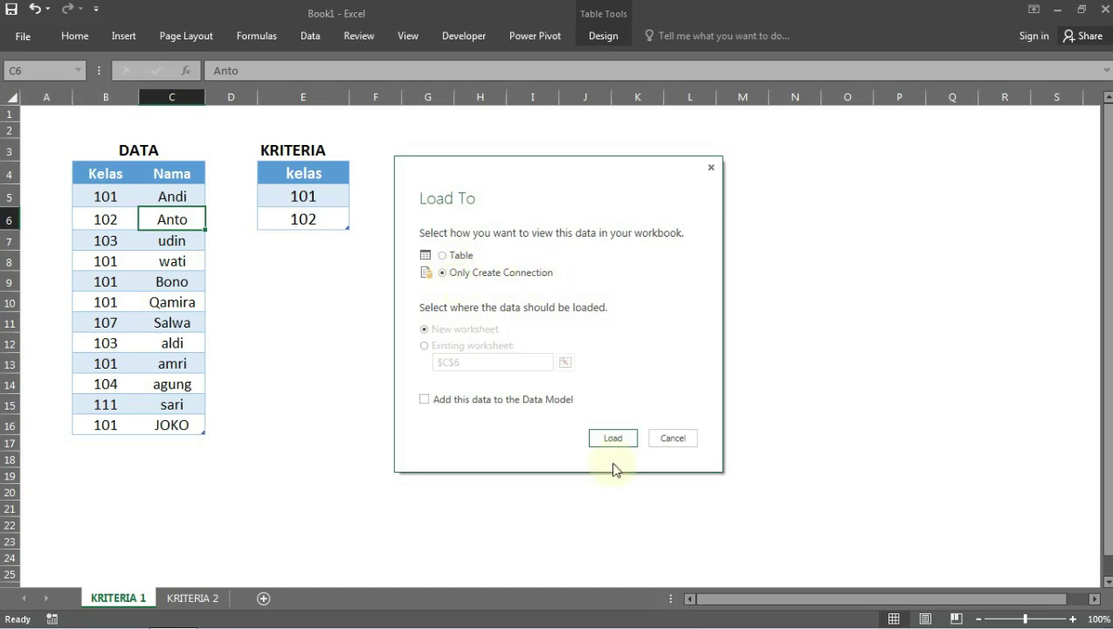
pyautogui.click(614, 438)
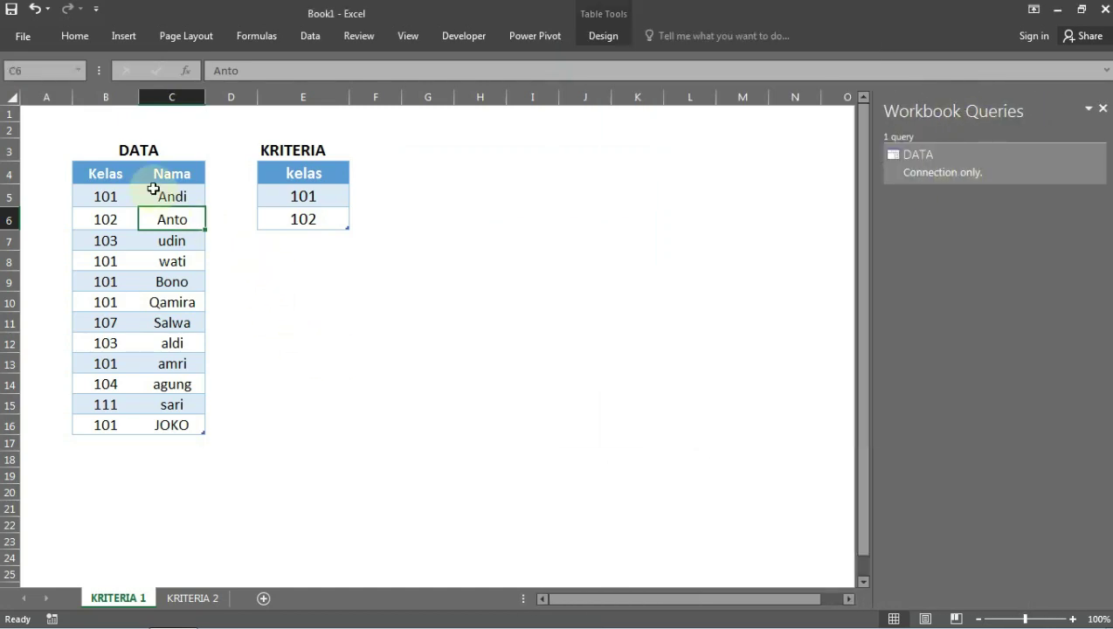
# - Create a query from the kelas criteria table and name it KRITERIA
pyautogui.click(301, 183)
pyautogui.click(303, 38)
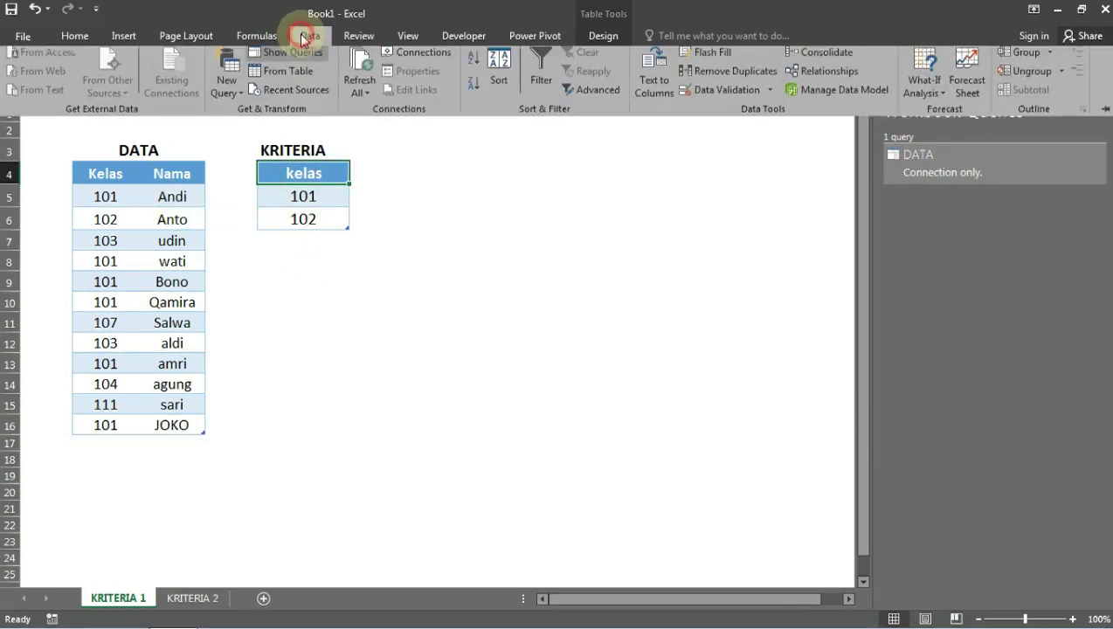
pyautogui.click(281, 76)
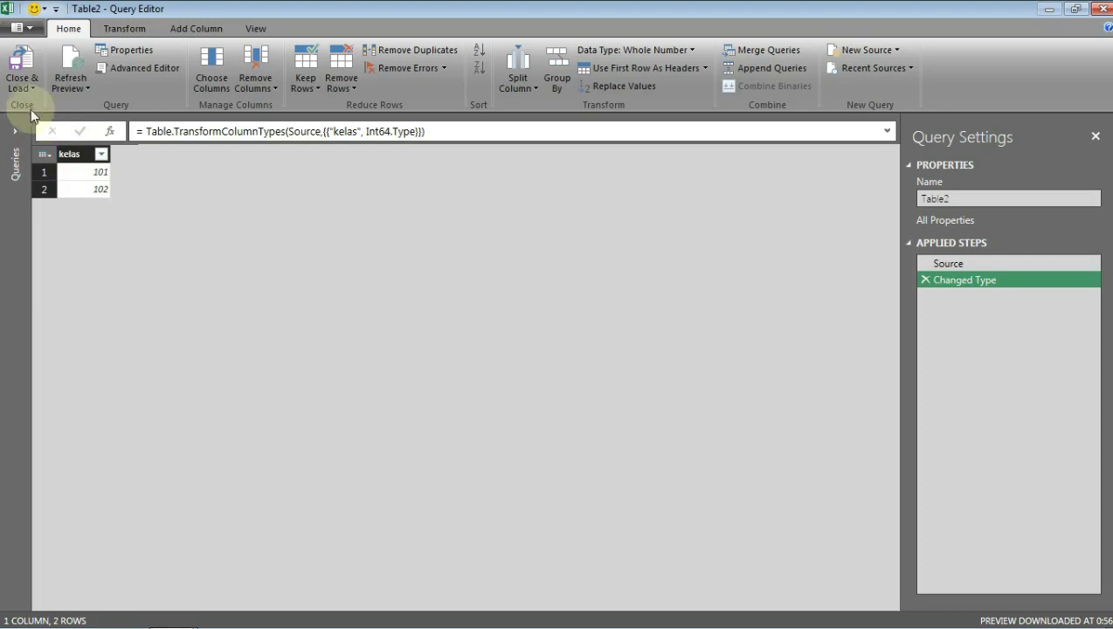
pyautogui.click(33, 84)
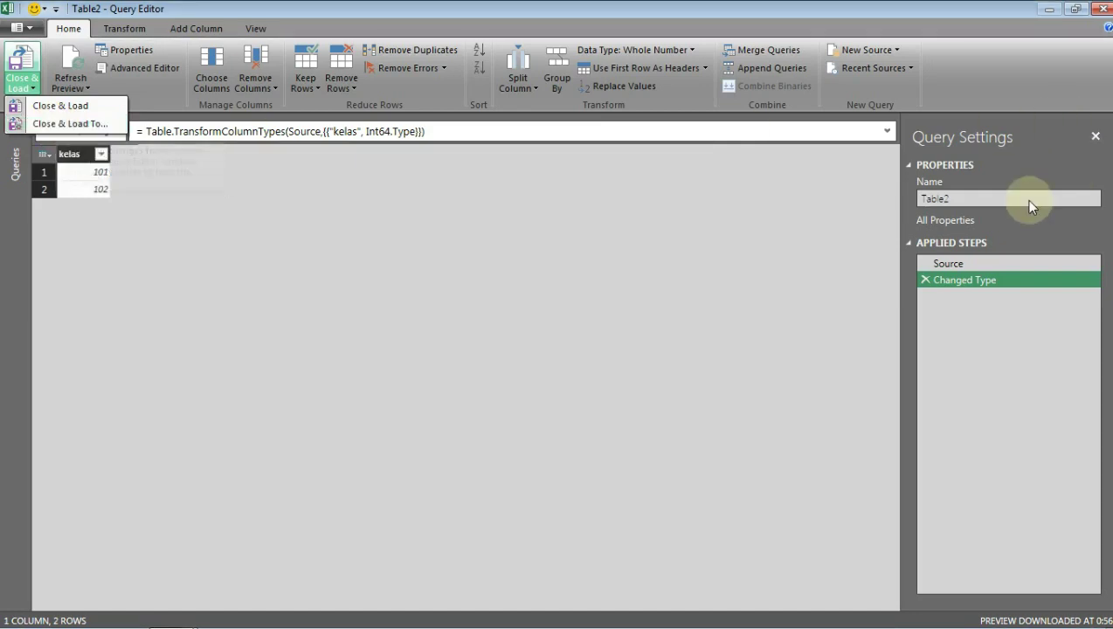
pyautogui.click(977, 197)
pyautogui.doubleClick(976, 197)
pyautogui.write('K')
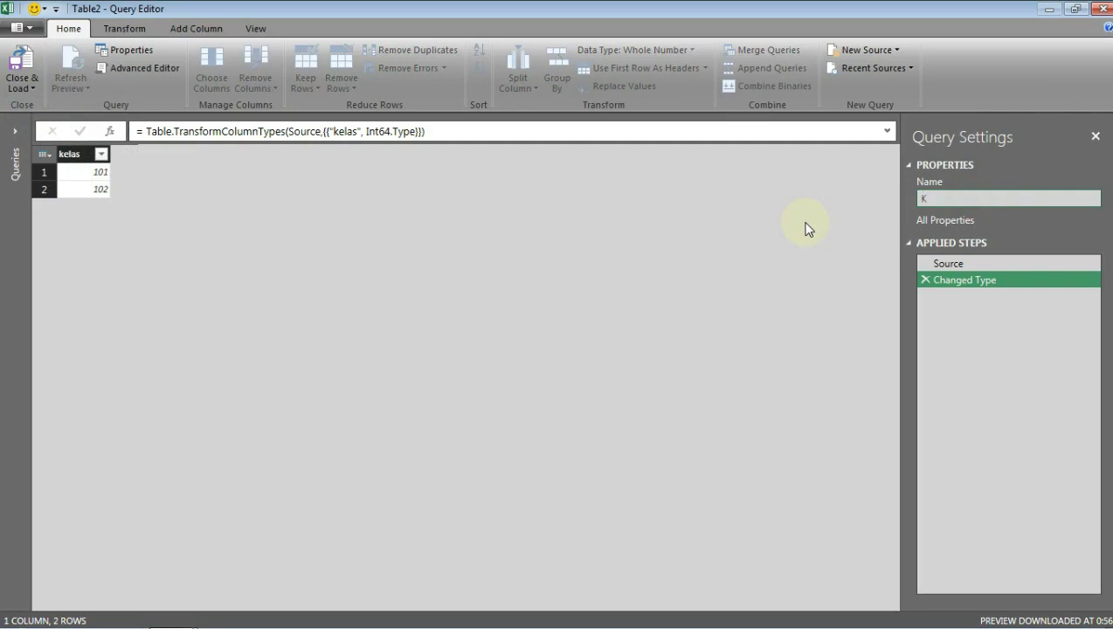
pyautogui.write('RITERIA')
# - Close the query editor and load the KRITERIA query with Only Create Connection
pyautogui.click(32, 84)
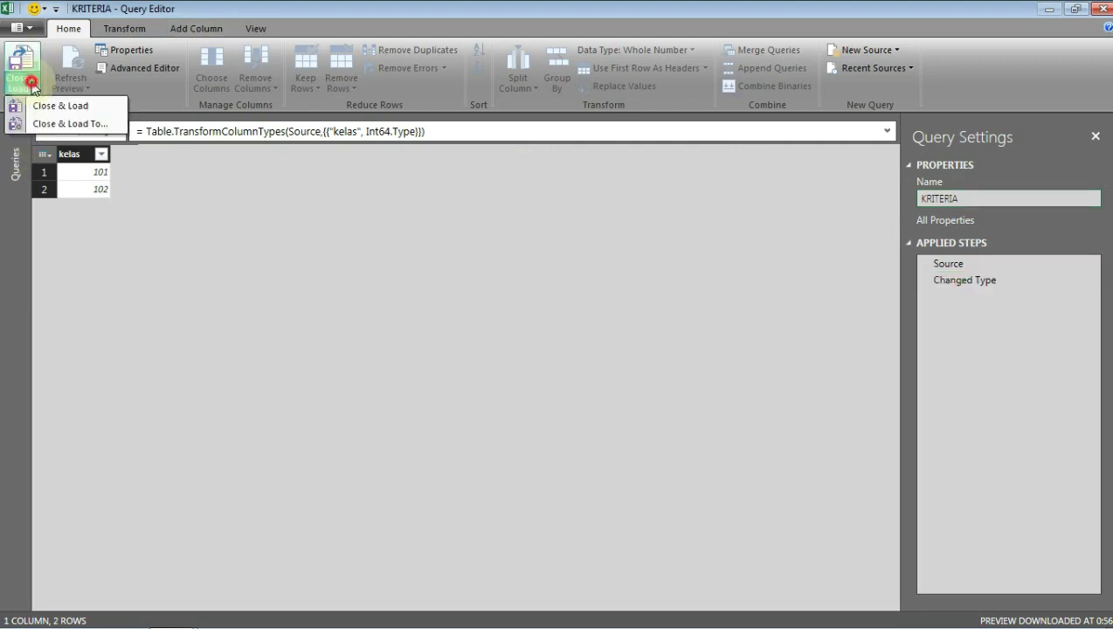
pyautogui.click(53, 123)
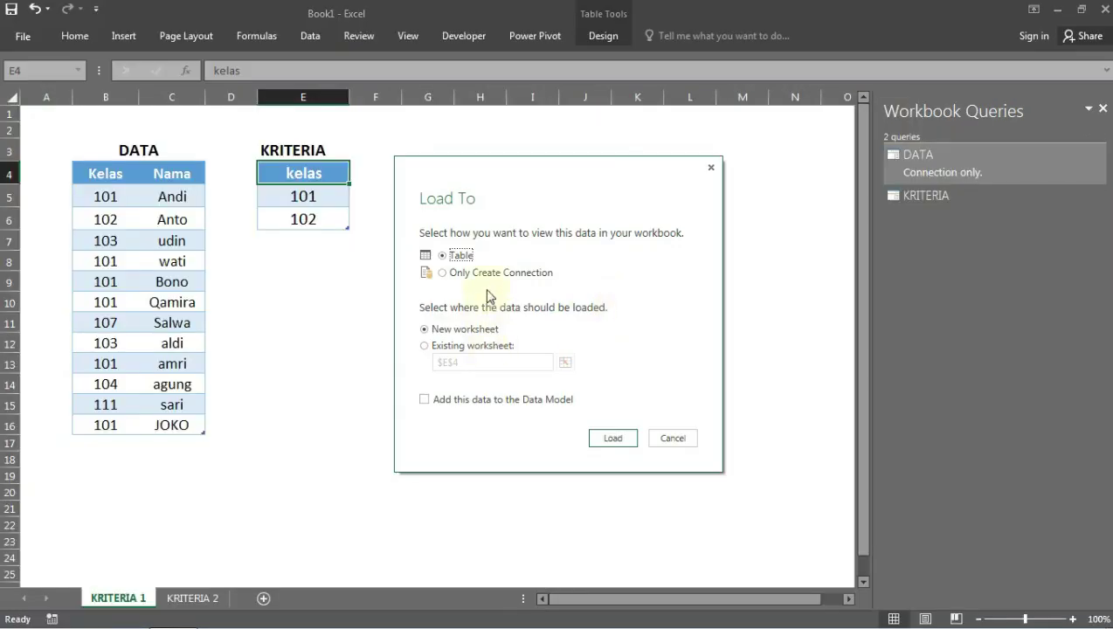
pyautogui.click(487, 274)
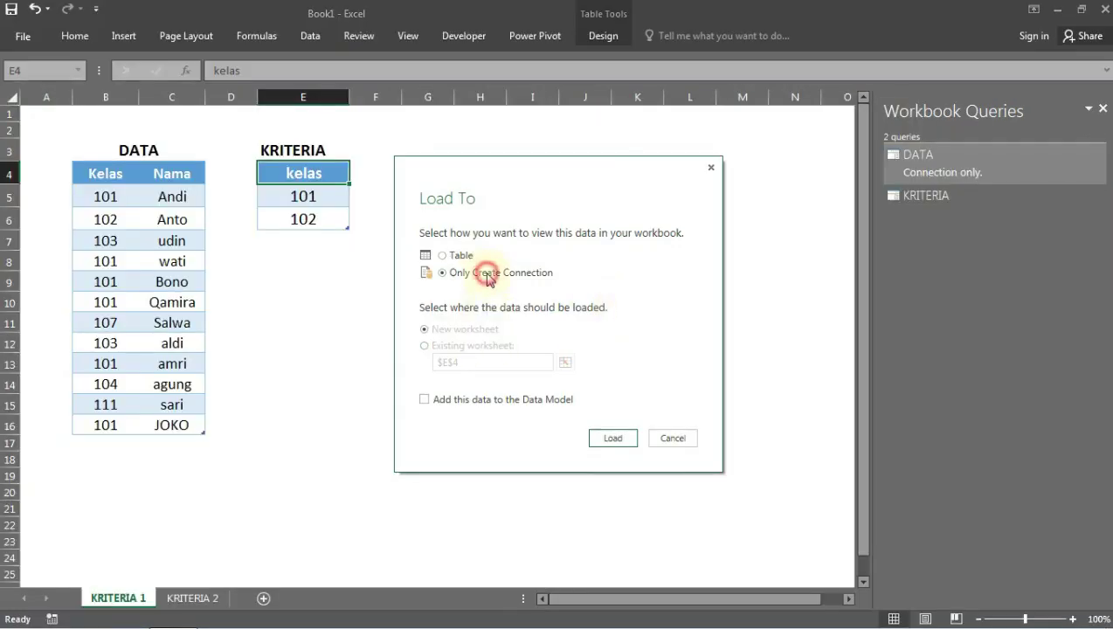
pyautogui.click(603, 439)
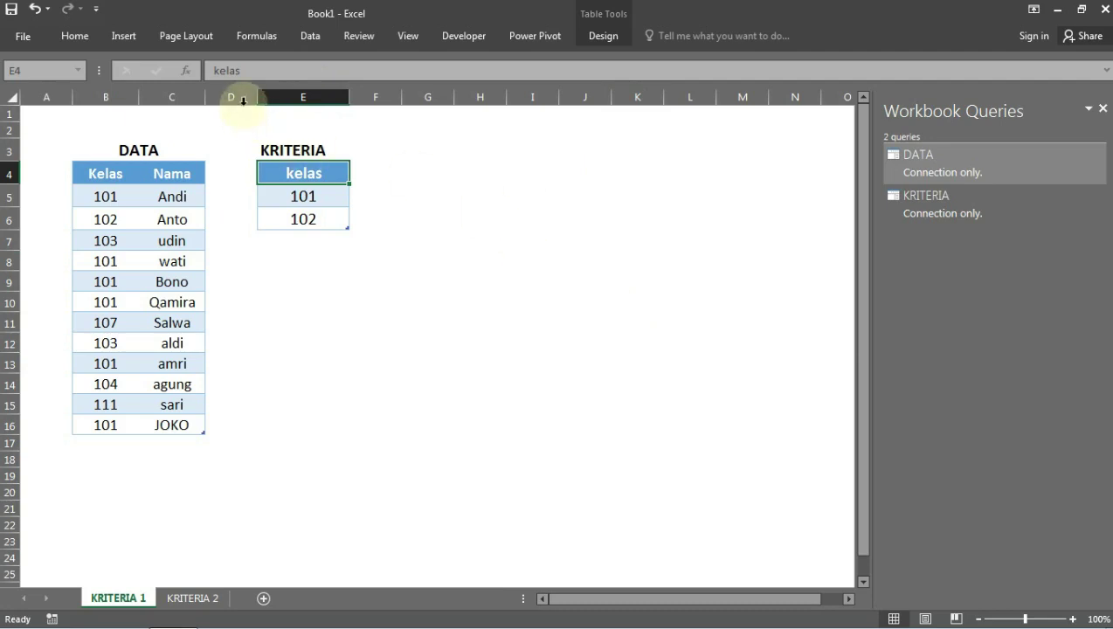
# - Narrow column D to bring the DATA and KRITERIA tables closer together
pyautogui.moveTo(260, 96); pyautogui.dragTo(241, 96)
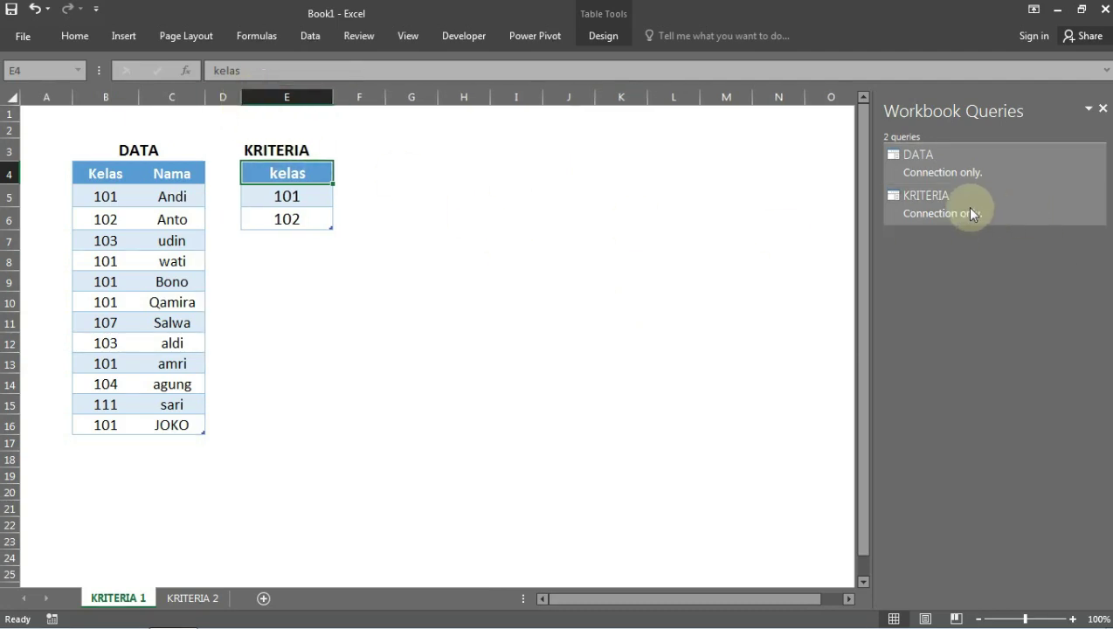
pyautogui.click(695, 301)
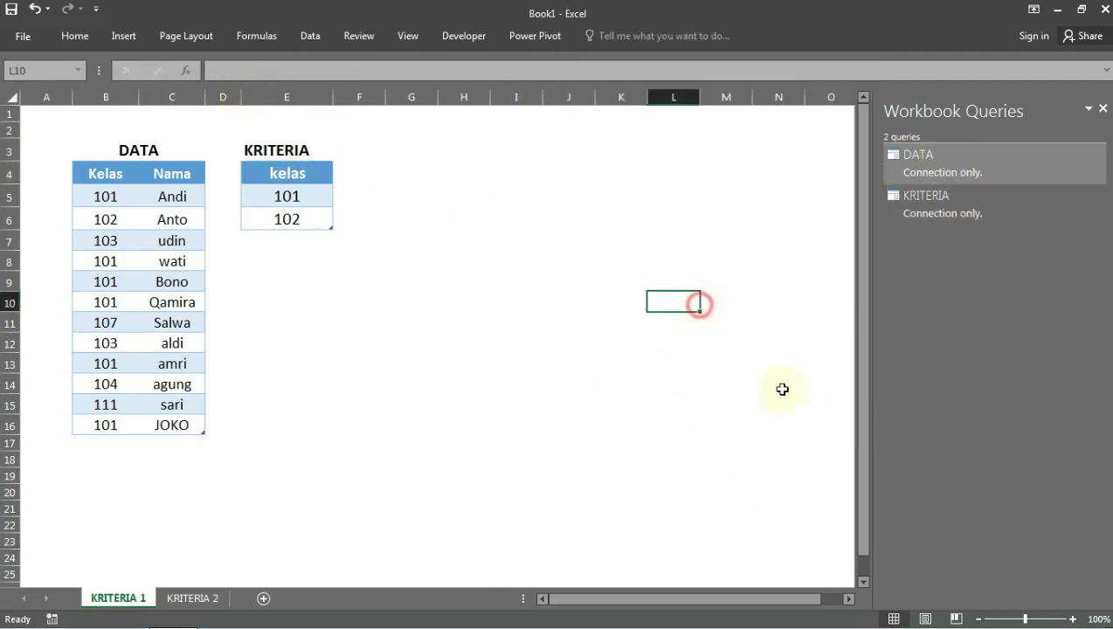
# - Create a new query that references the KRITERIA query
pyautogui.click(933, 206)
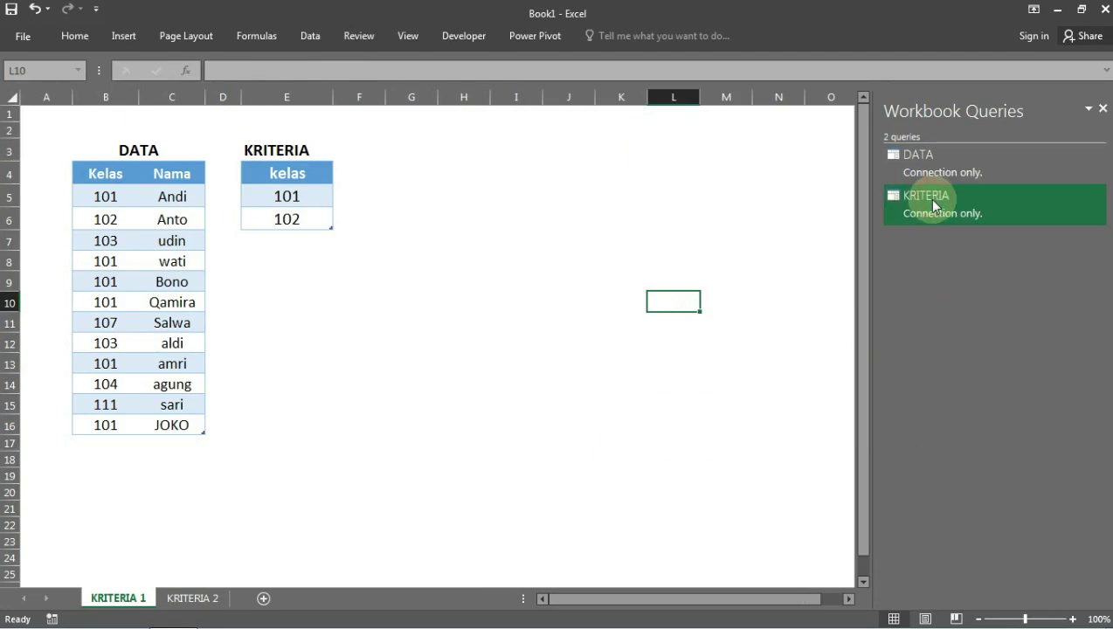
pyautogui.rightClick(933, 206)
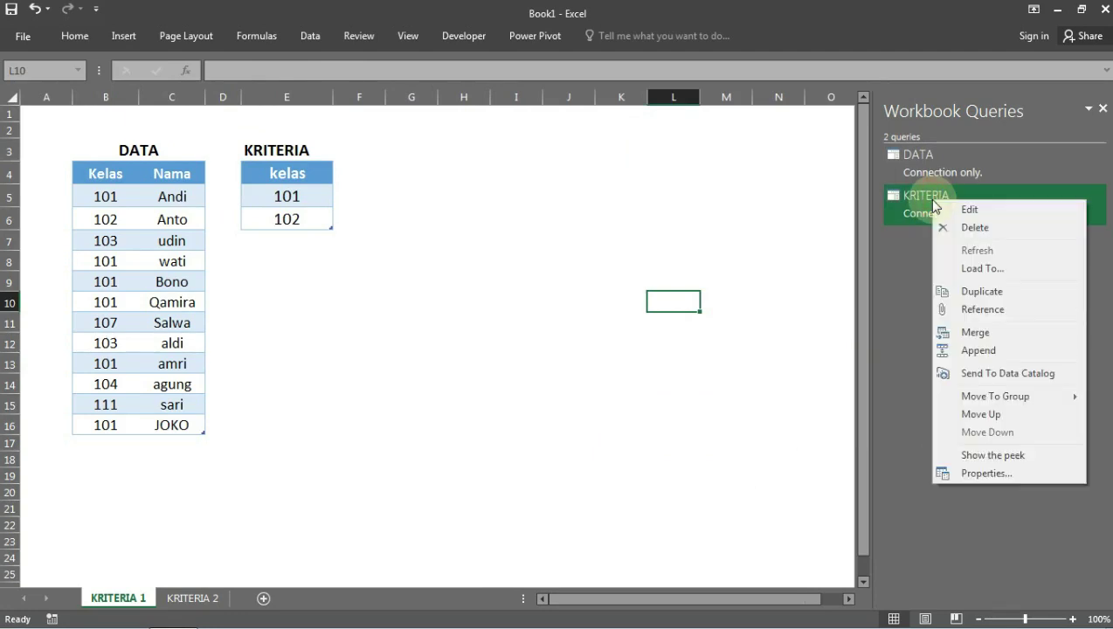
pyautogui.click(985, 310)
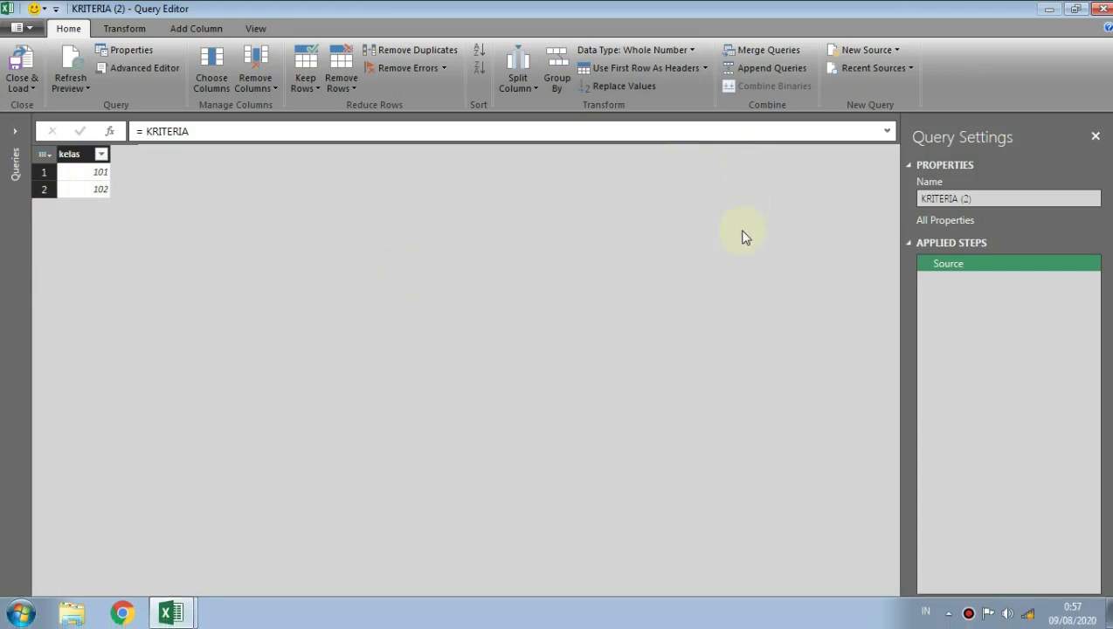
# - Merge the referenced criteria query with the DATA query, matching kelas to Kelas
pyautogui.click(783, 57)
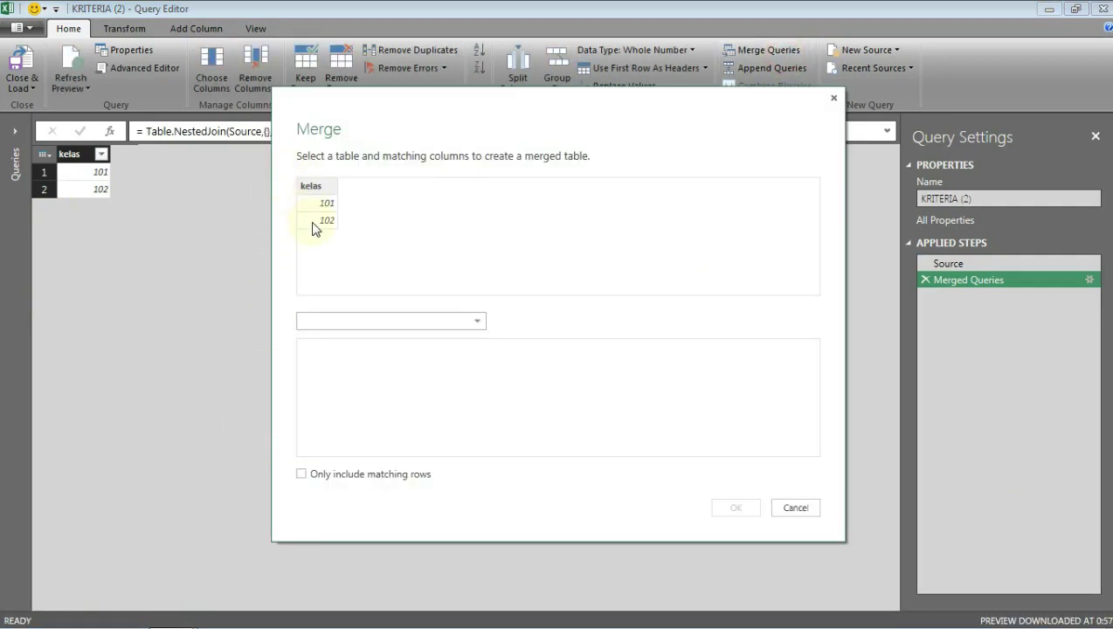
pyautogui.click(414, 321)
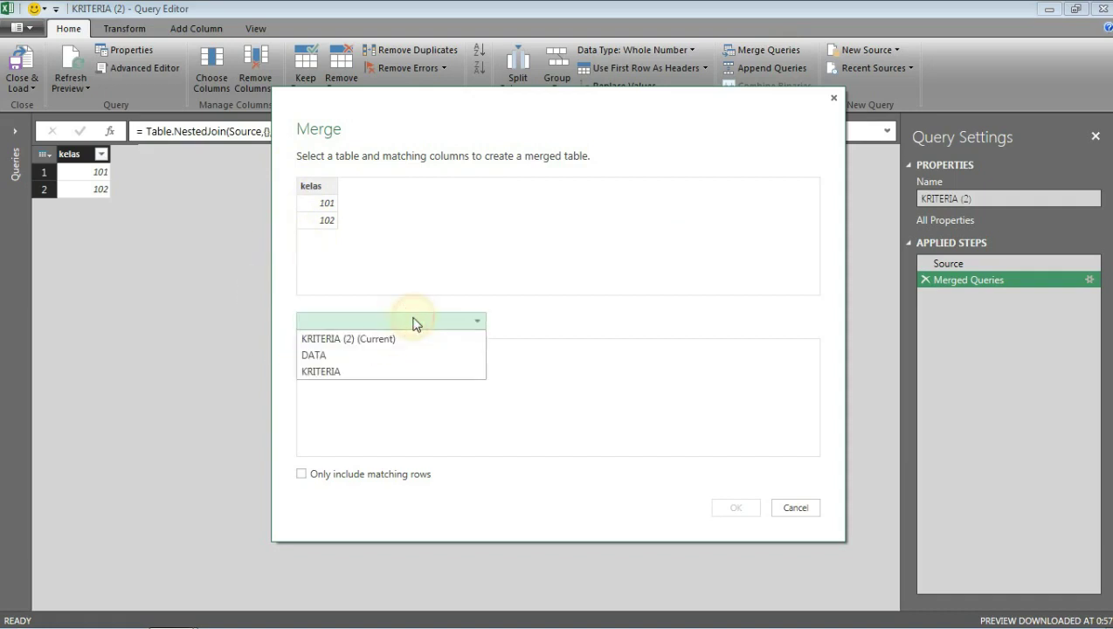
pyautogui.click(336, 355)
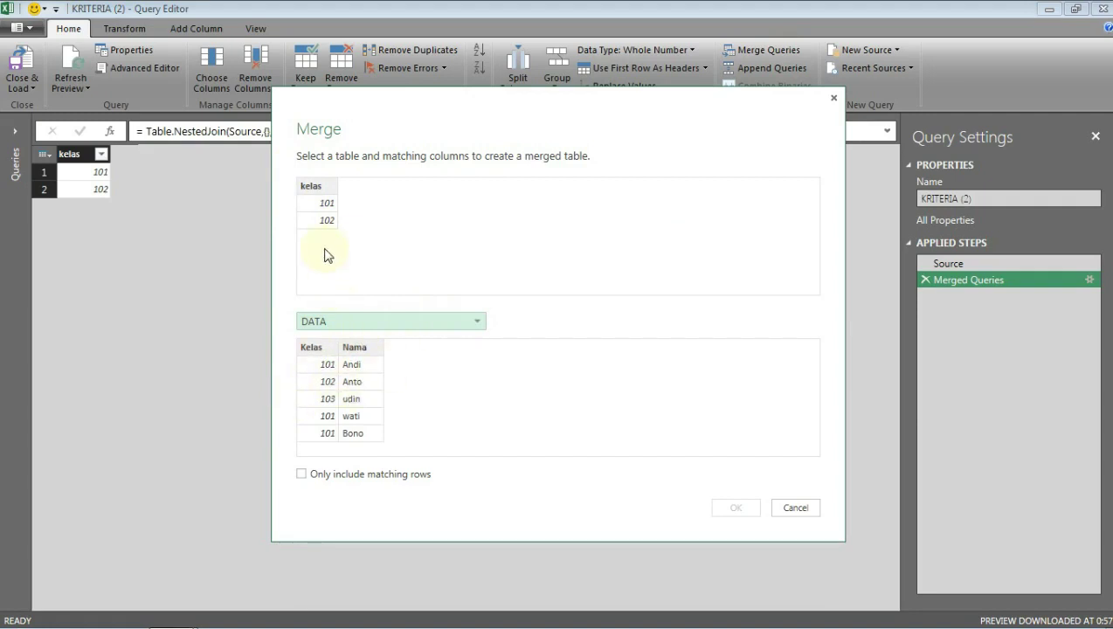
pyautogui.click(327, 191)
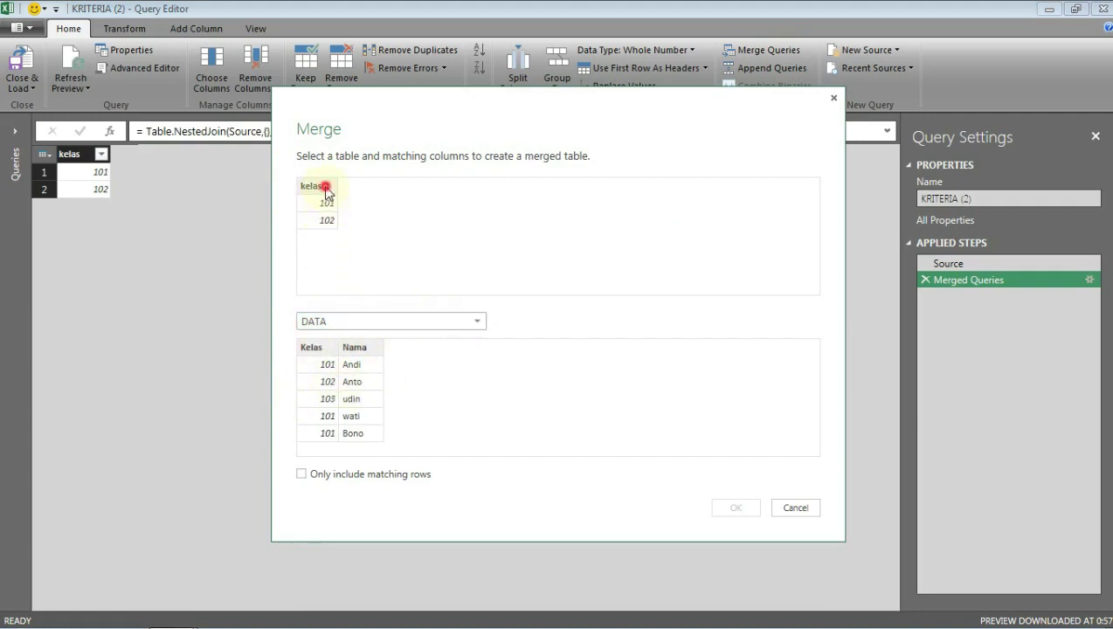
pyautogui.click(311, 350)
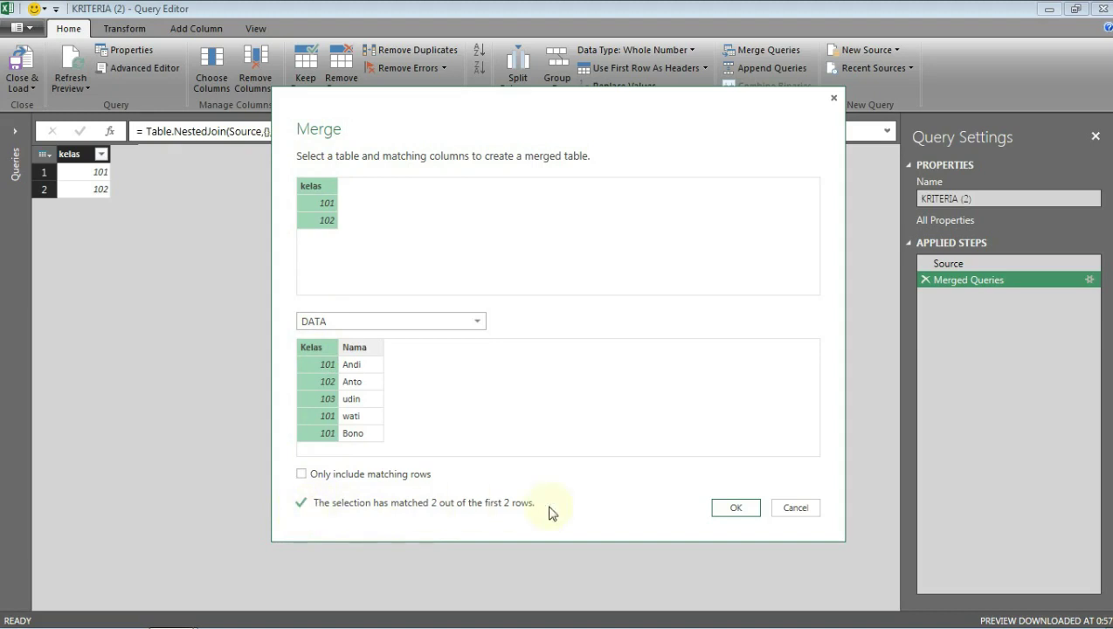
pyautogui.click(736, 508)
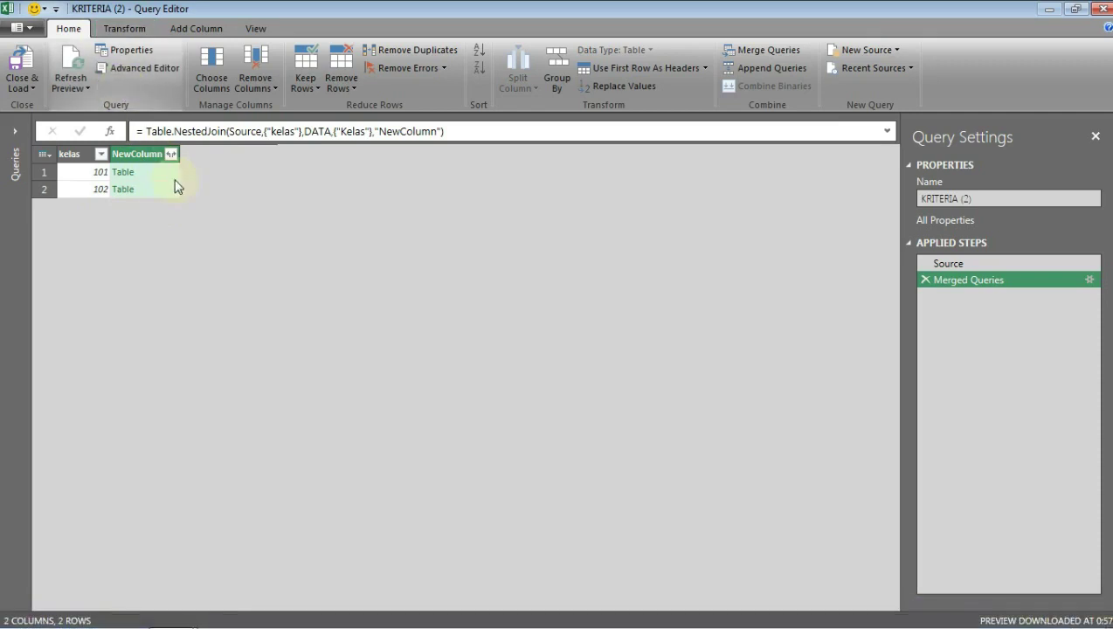
# - Start a custom column in the merged query and name it Hasil
pyautogui.click(214, 35)
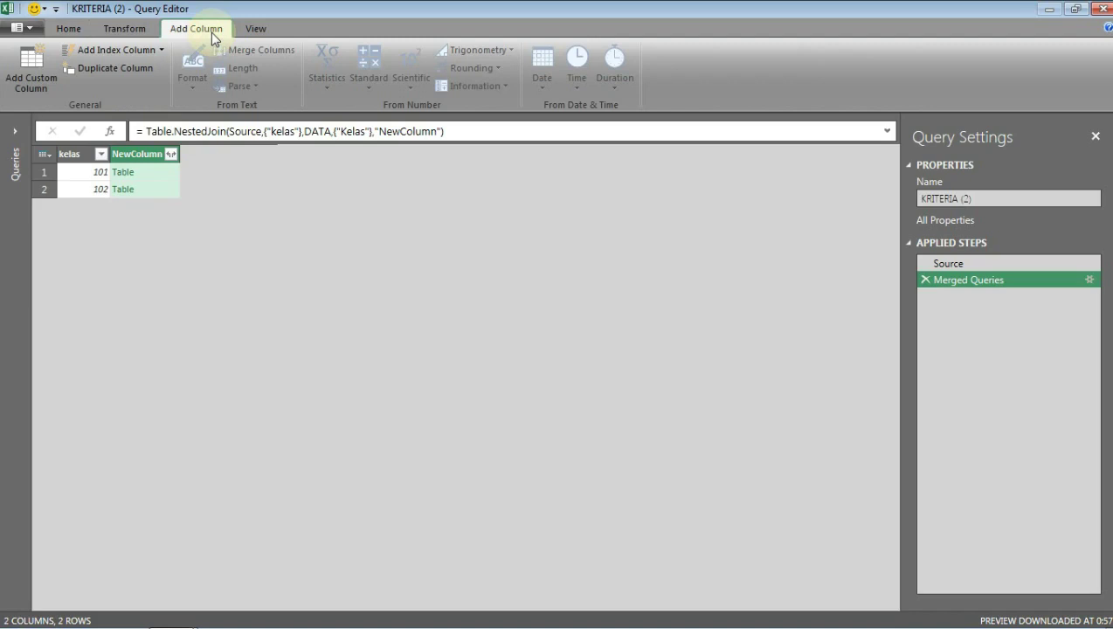
pyautogui.click(39, 88)
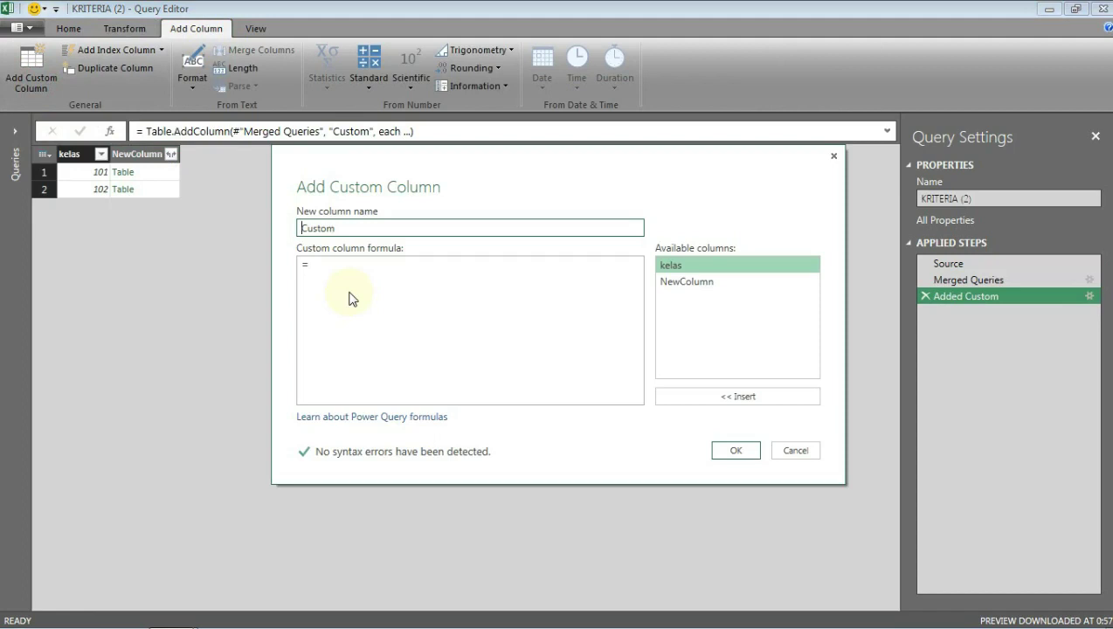
pyautogui.write('Hasil')
pyautogui.press('Delete')
pyautogui.press('Delete')
pyautogui.press('Delete')
pyautogui.press('Delete')
pyautogui.press('Delete')
pyautogui.press('Delete')
# - Begin the Hasil column formula with =Text.Column(Table.Column
pyautogui.click(334, 273)
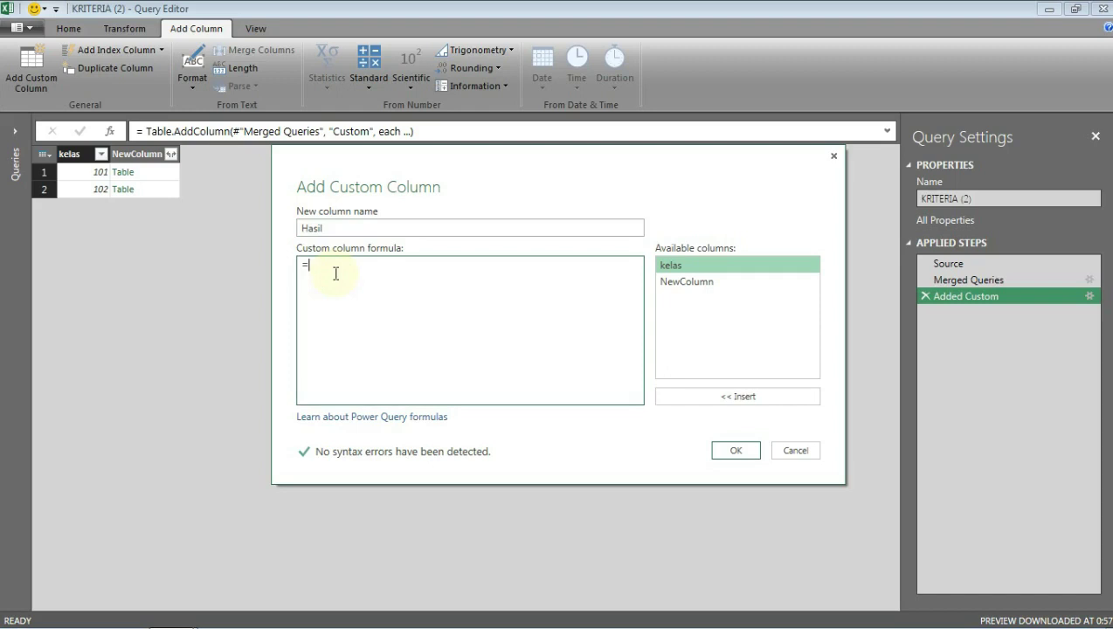
pyautogui.write('Text.Column(Table')
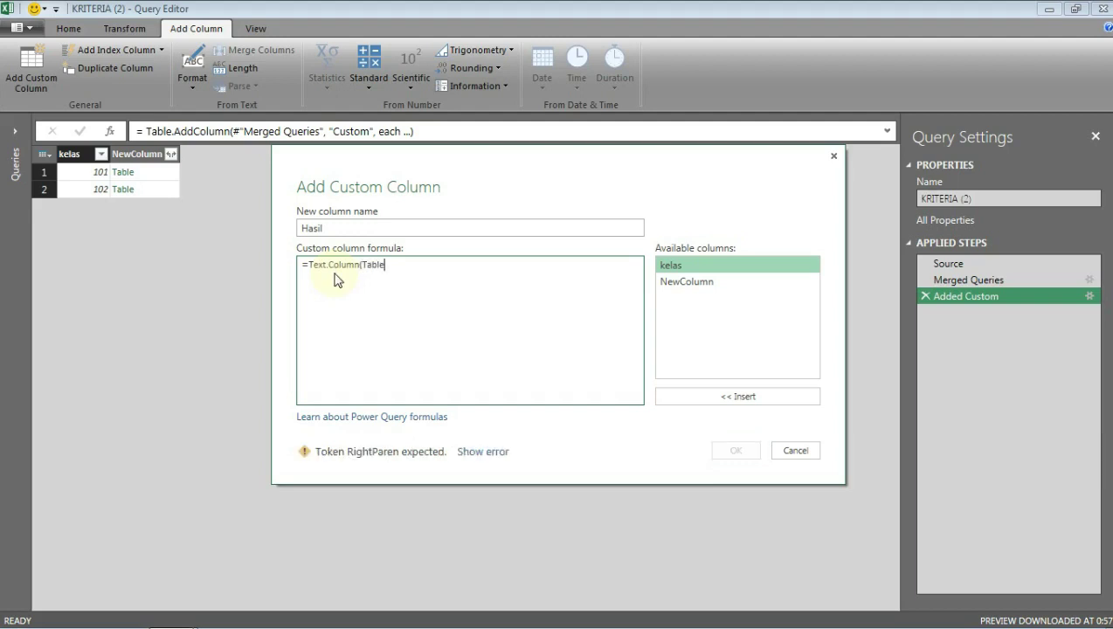
pyautogui.write('.Col')
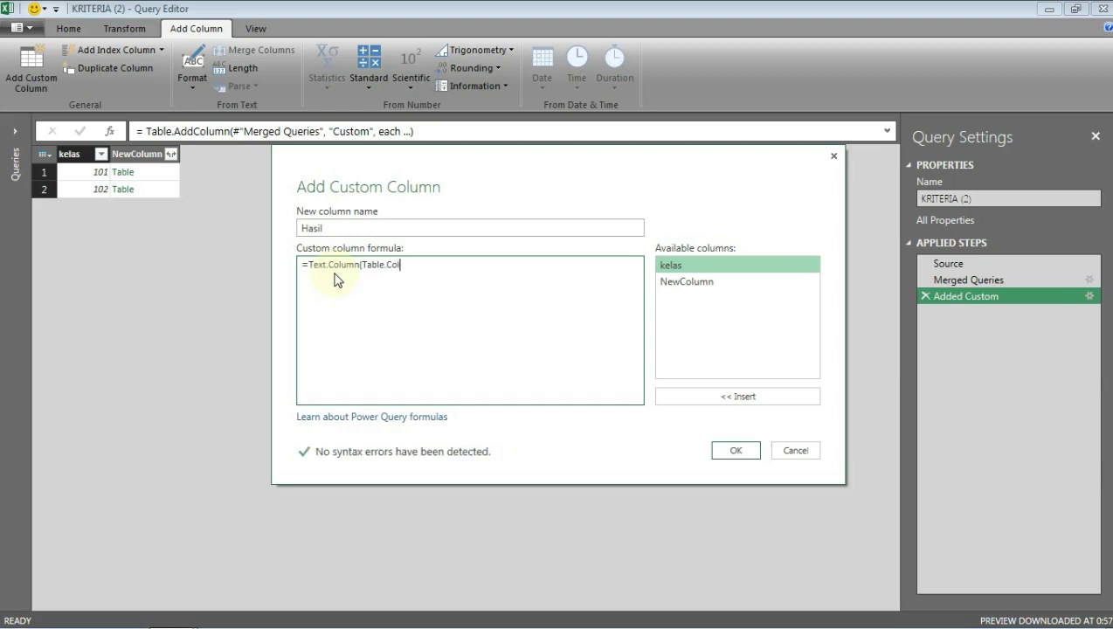
pyautogui.write('umn')
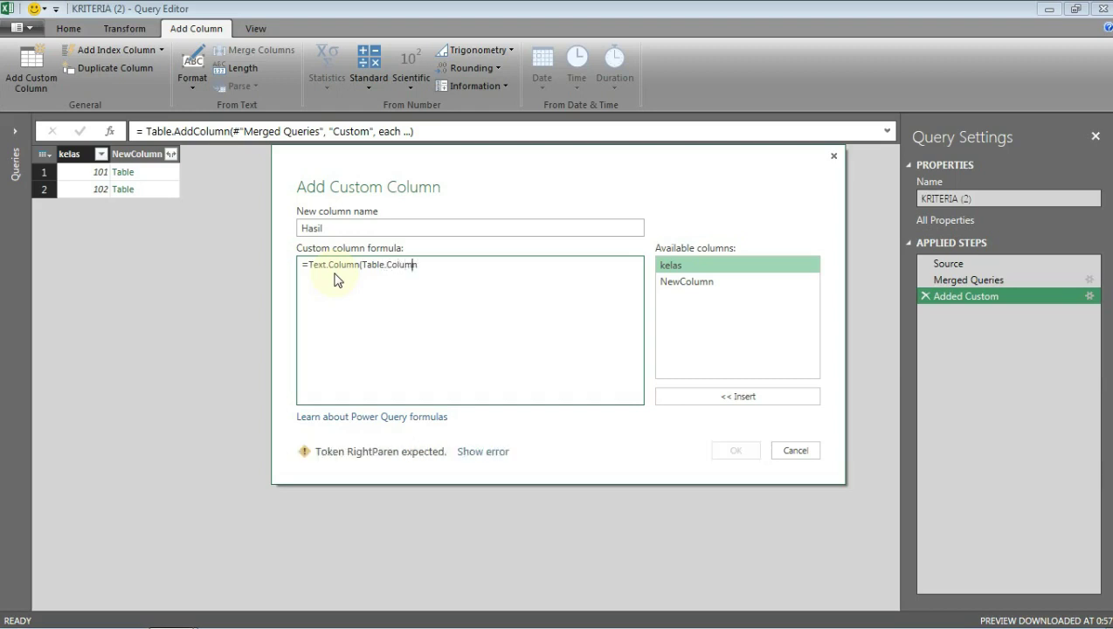
# - Correct the formula's outer function to Text.Combine
pyautogui.press('Left')
pyautogui.press('Left')
pyautogui.press('Left')
pyautogui.press('Left')
pyautogui.press('Left')
pyautogui.press('Left')
pyautogui.press('Left')
pyautogui.press('Left')
pyautogui.press('Left')
pyautogui.press('BackSpace')
pyautogui.press('BackSpace')
pyautogui.press('BackSpace')
pyautogui.press('BackSpace')
pyautogui.press('BackSpace')
pyautogui.press('BackSpace')
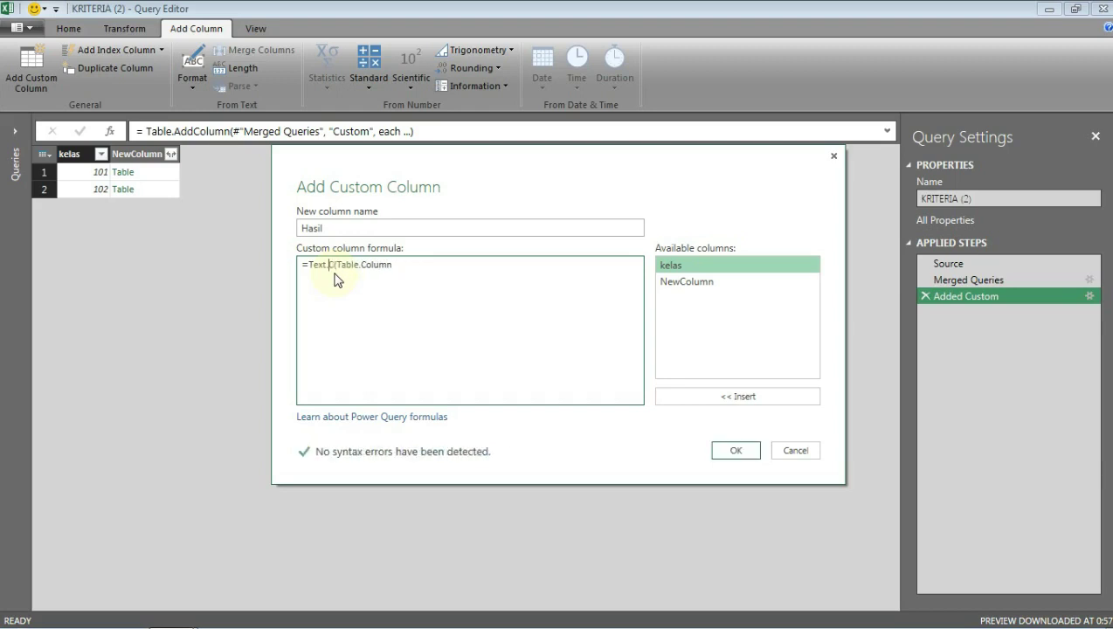
pyautogui.write('Combine(')
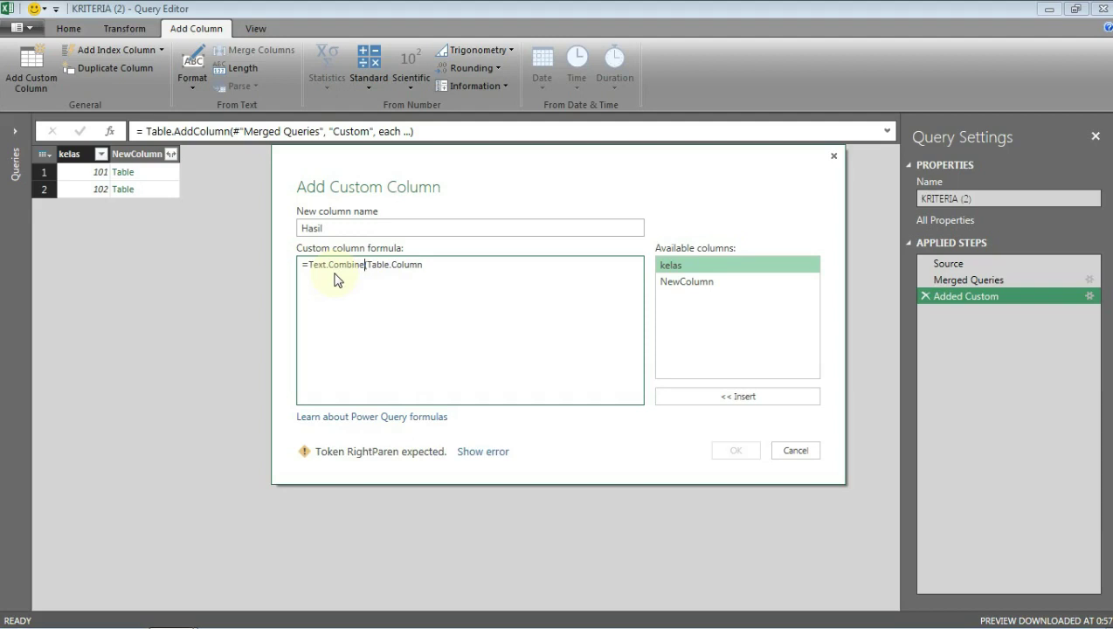
# - Open the Table.Column argument list and insert NewColumn as its first argument
pyautogui.press('Right')
pyautogui.press('Right')
pyautogui.press('Right')
pyautogui.press('Right')
pyautogui.press('Right')
pyautogui.press('Right')
pyautogui.press('Right')
pyautogui.press('Right')
pyautogui.write('(')
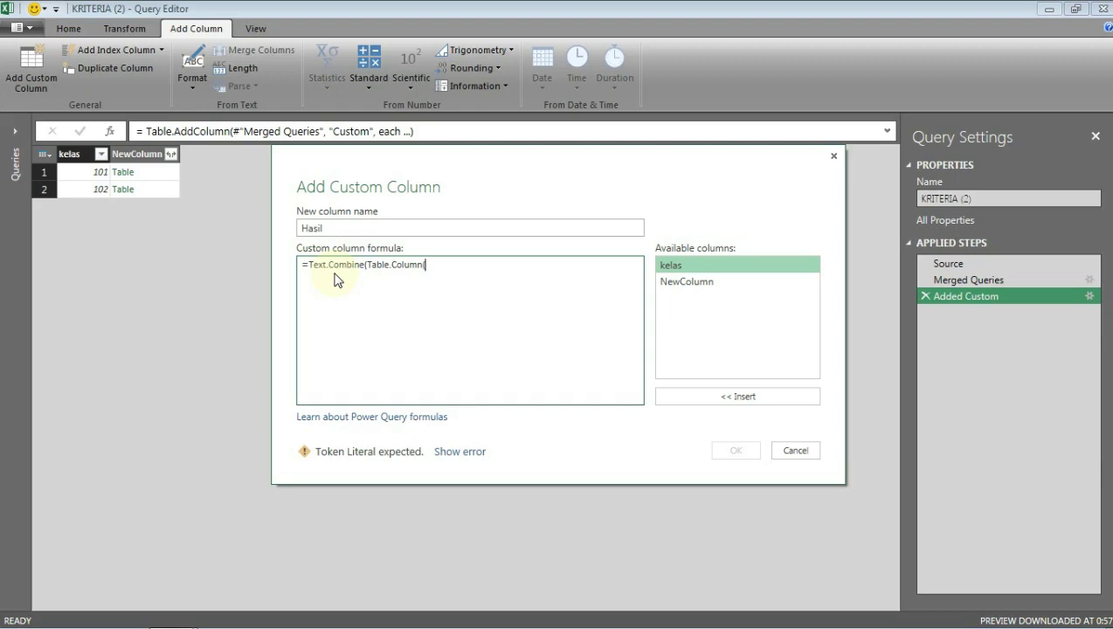
pyautogui.click(709, 282)
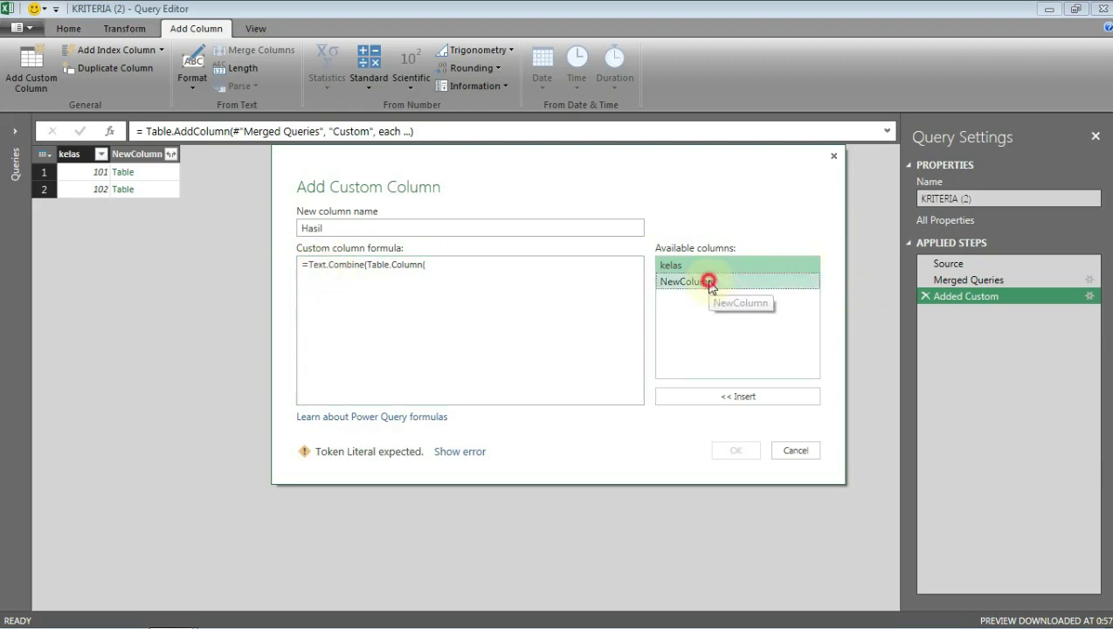
pyautogui.doubleClick(709, 282)
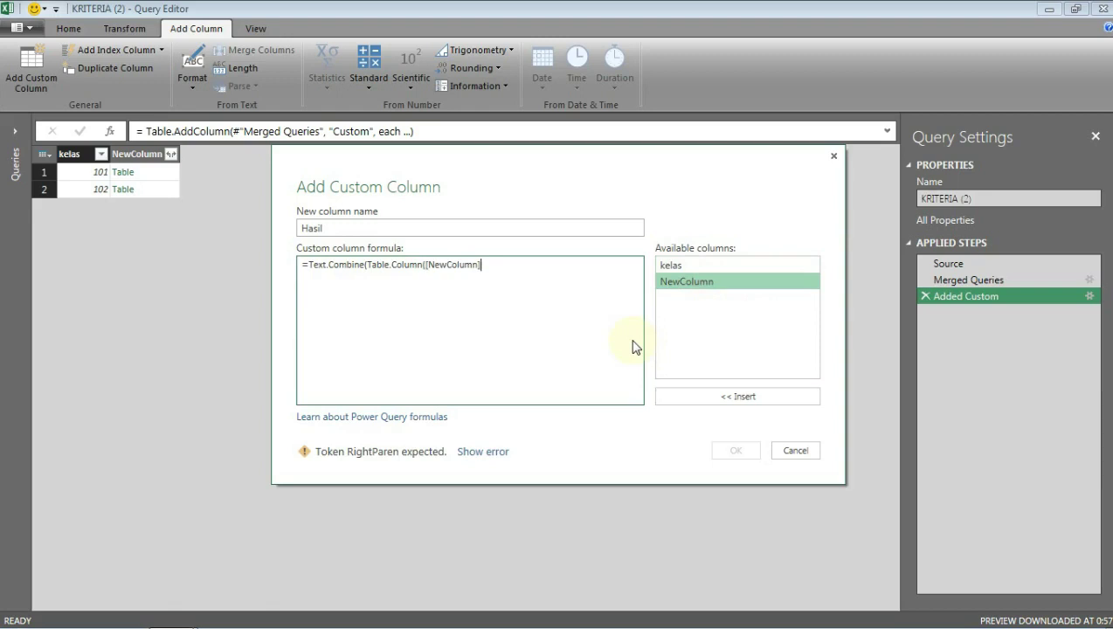
# - Complete the formula as =Text.Combine(Table.Column([NewColumn],"Nama"),",") and create the Hasil column
pyautogui.write(',"')
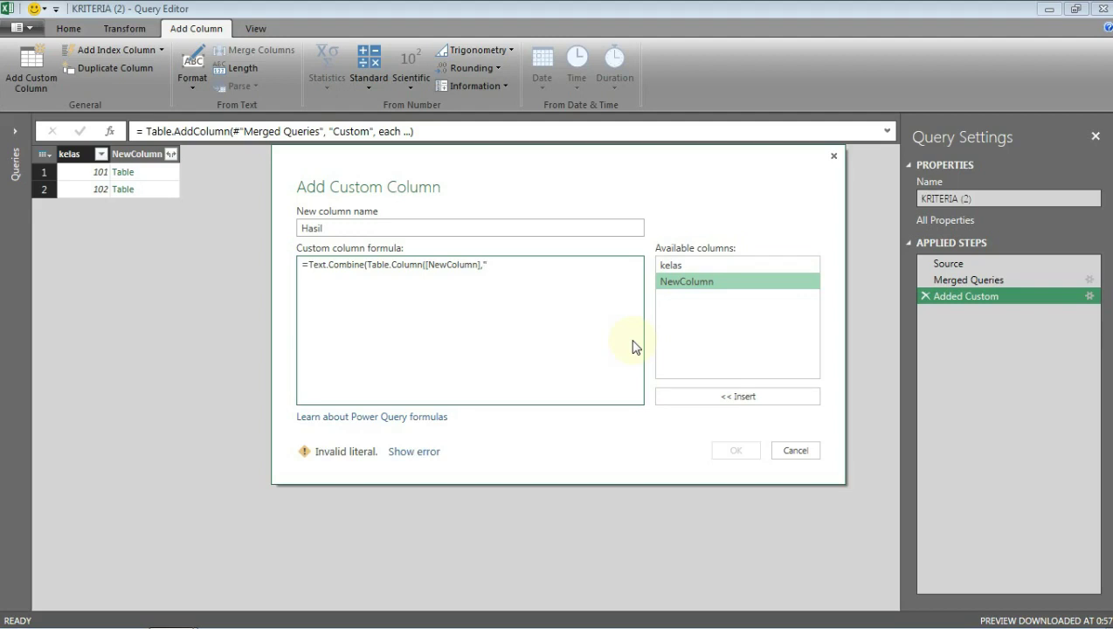
pyautogui.write('Nama"')
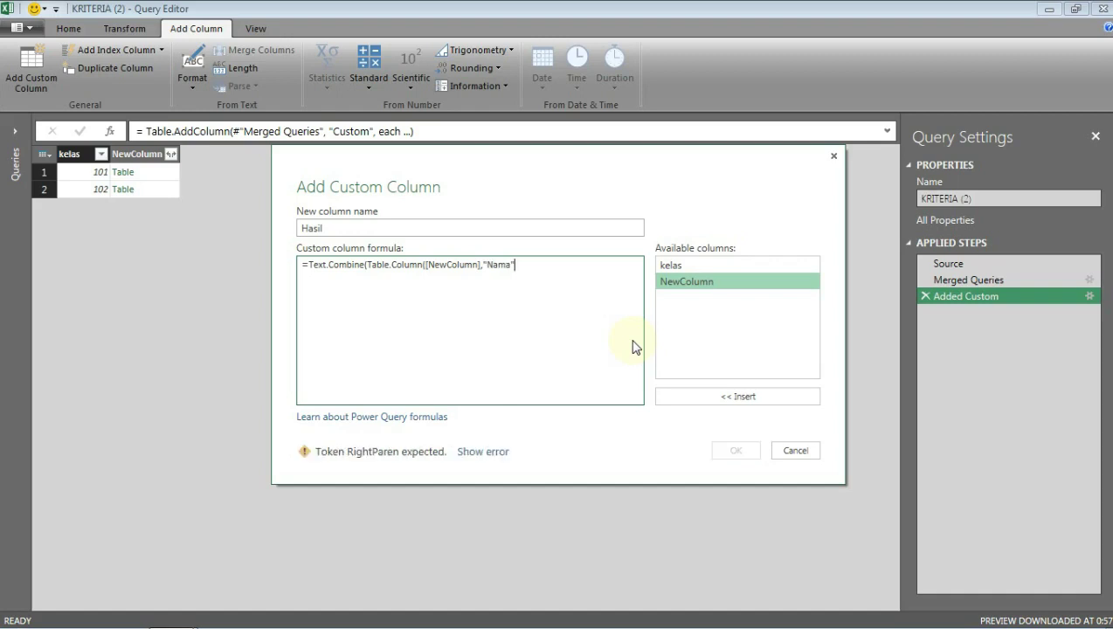
pyautogui.write('),",')
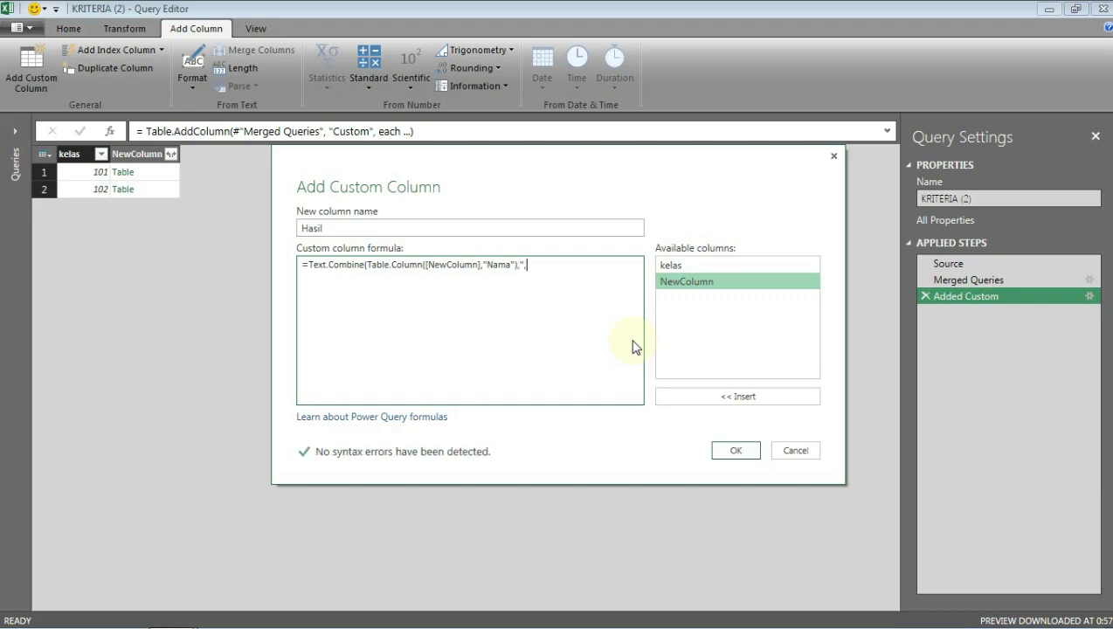
pyautogui.write('"')
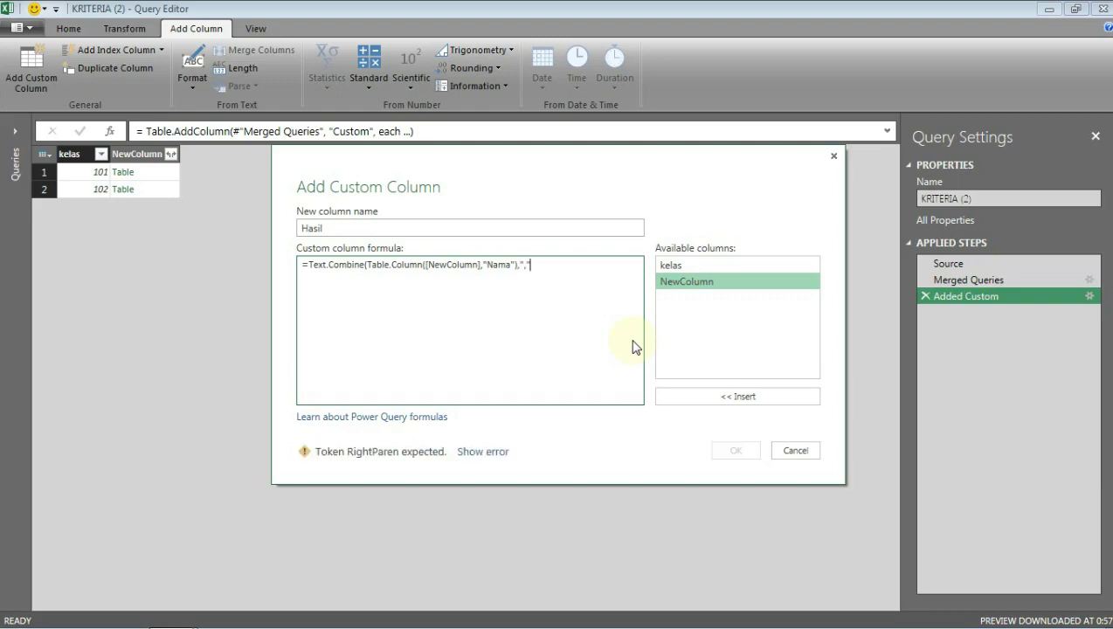
pyautogui.write(')')
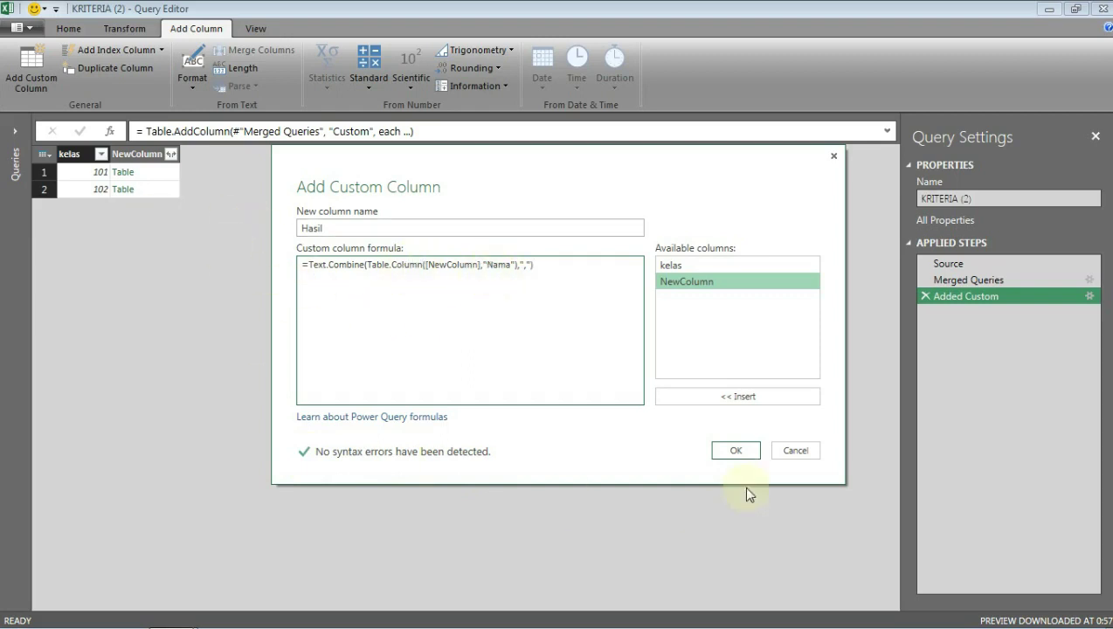
pyautogui.click(730, 451)
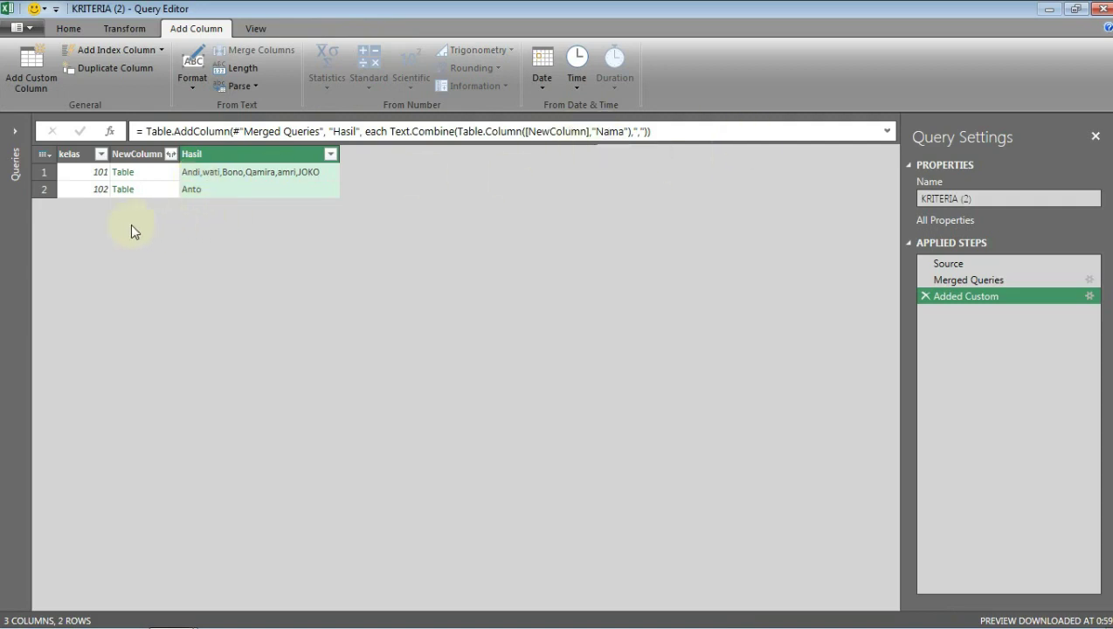
pyautogui.click(130, 159)
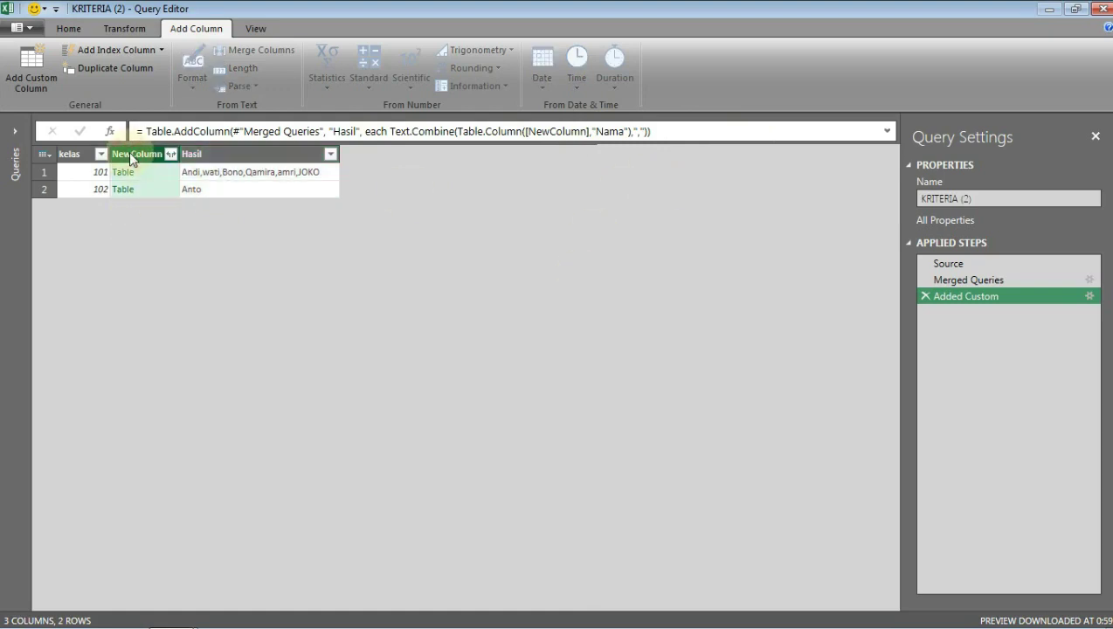
pyautogui.rightClick(131, 156)
pyautogui.moveTo(218, 345)
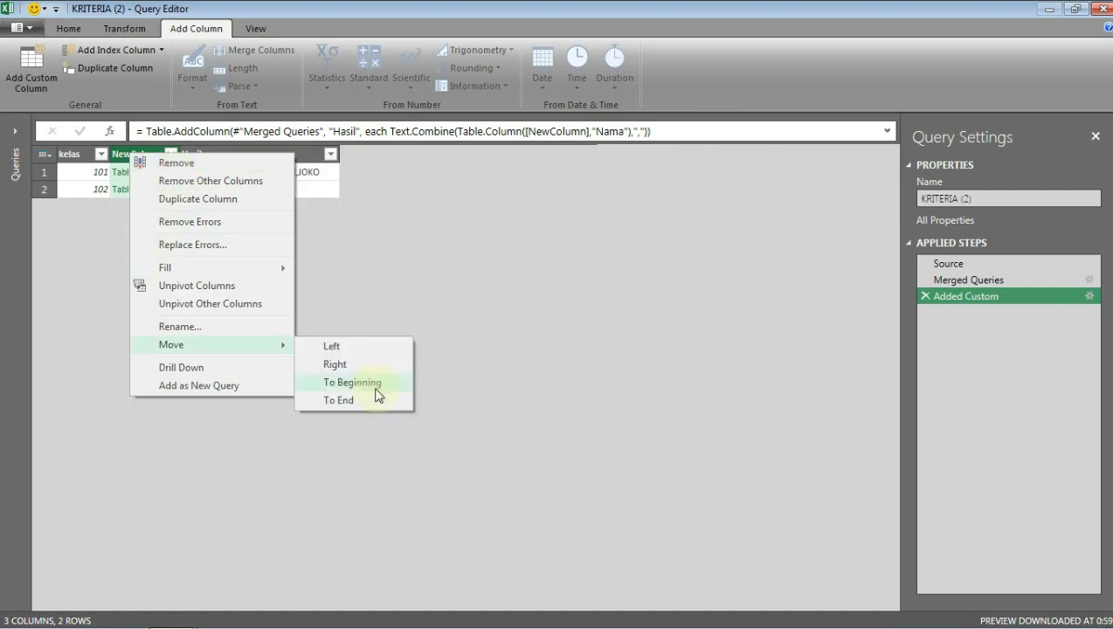
pyautogui.click(648, 392)
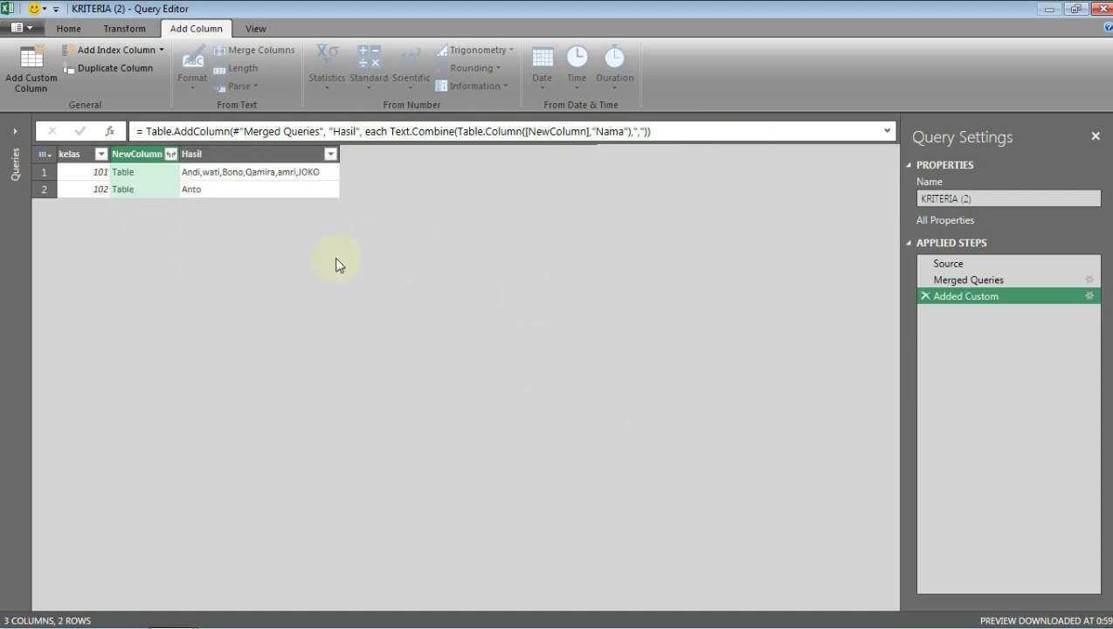
# - Remove the NewColumn column from the merged query
pyautogui.rightClick(137, 163)
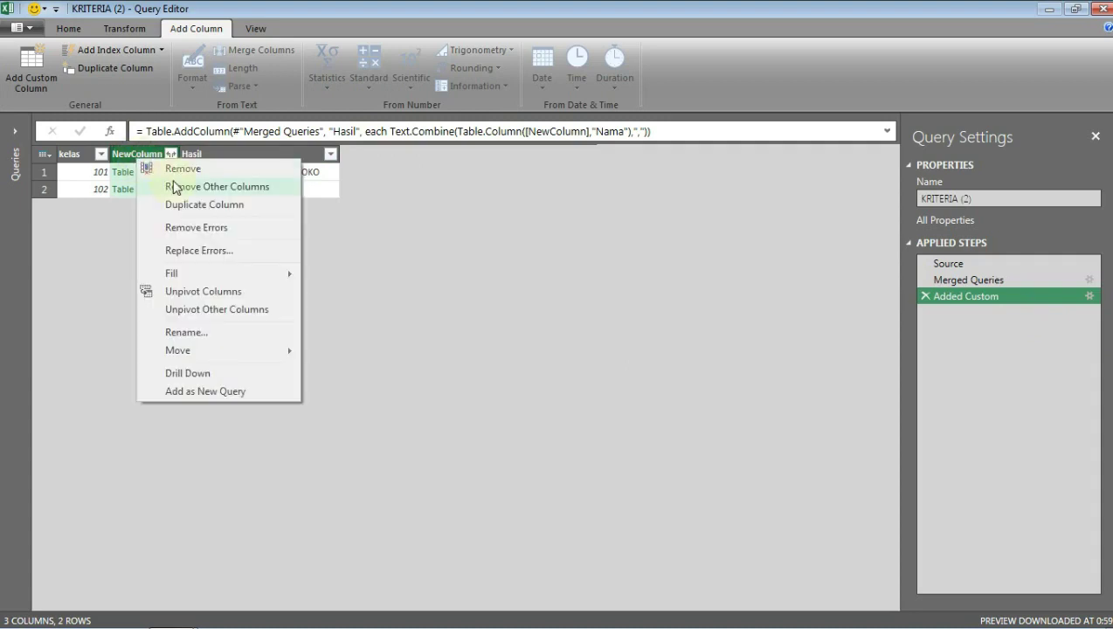
pyautogui.click(162, 168)
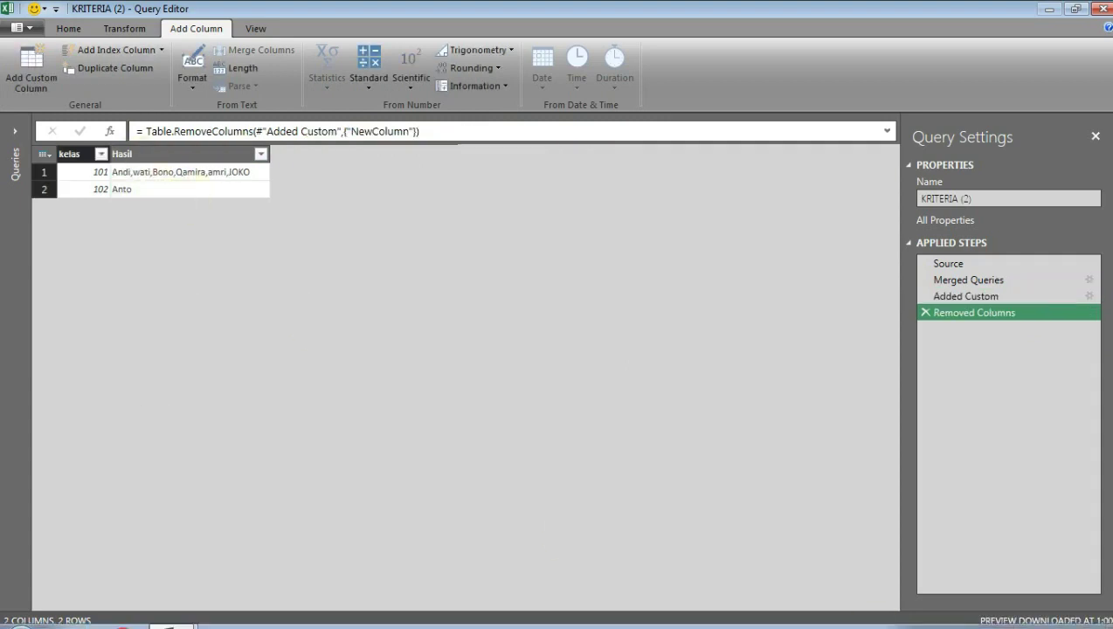
# - Close the query editor and load the result as a table into the existing worksheet at cell G4
pyautogui.click(65, 26)
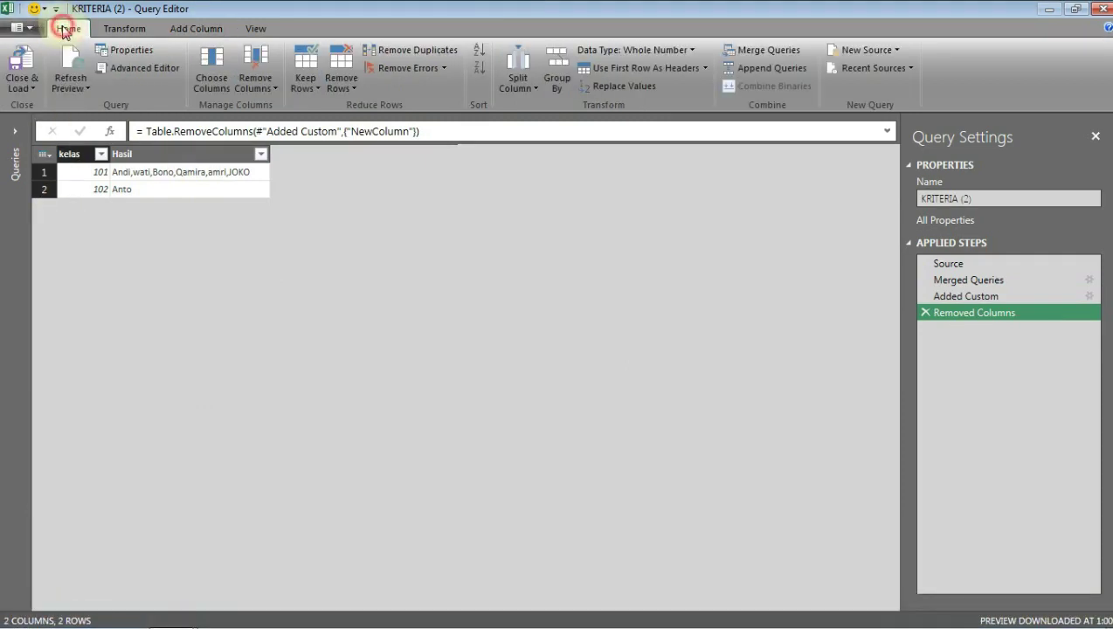
pyautogui.click(32, 91)
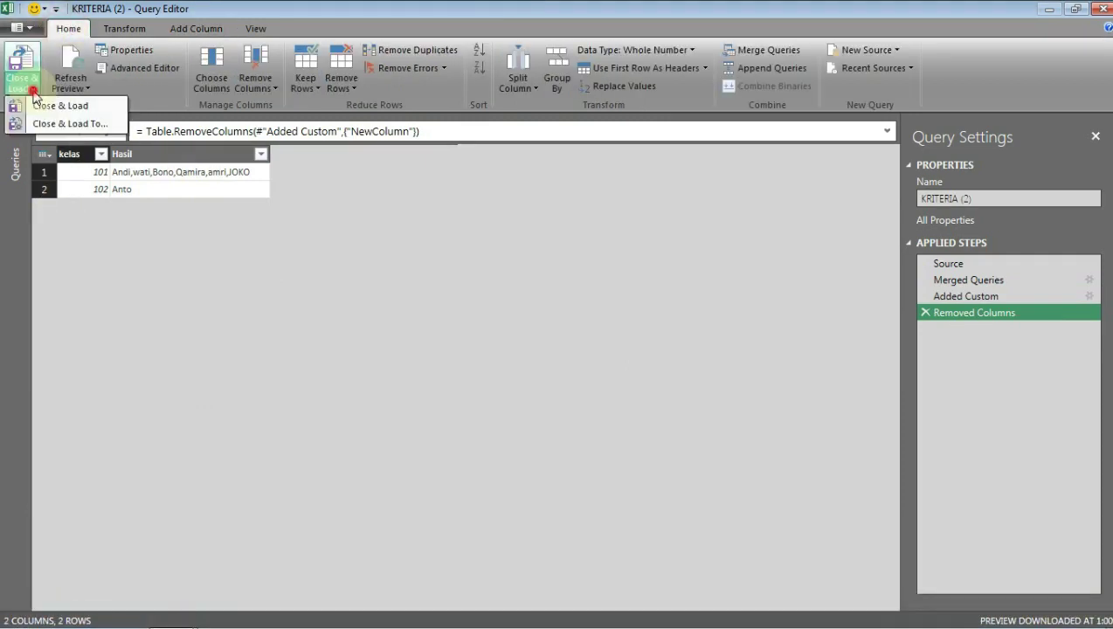
pyautogui.click(67, 125)
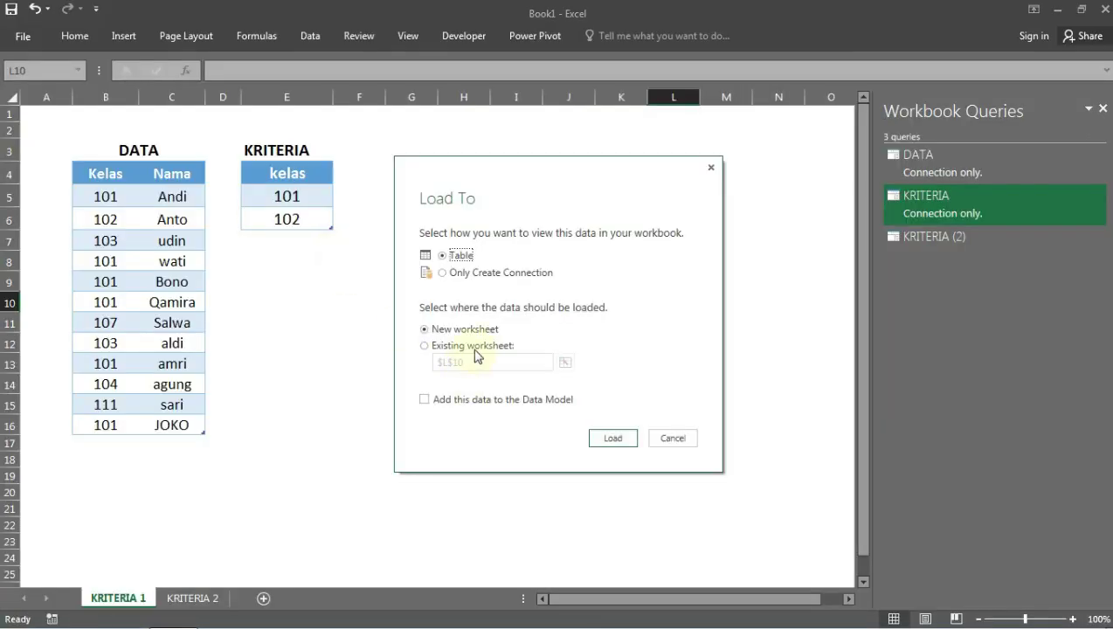
pyautogui.click(475, 347)
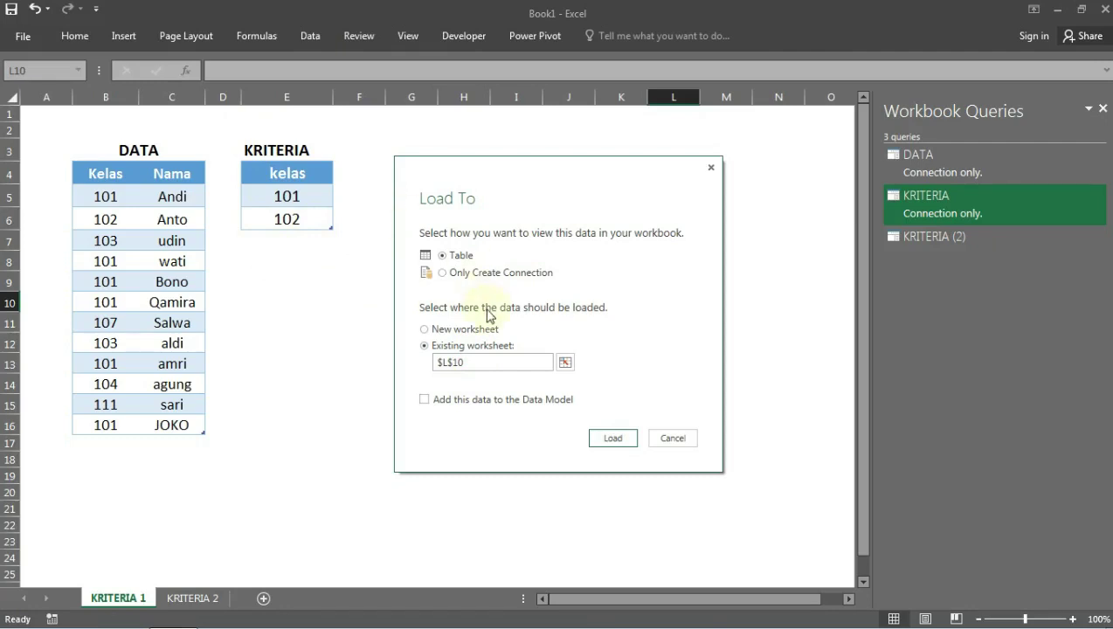
pyautogui.moveTo(574, 174); pyautogui.dragTo(725, 184)
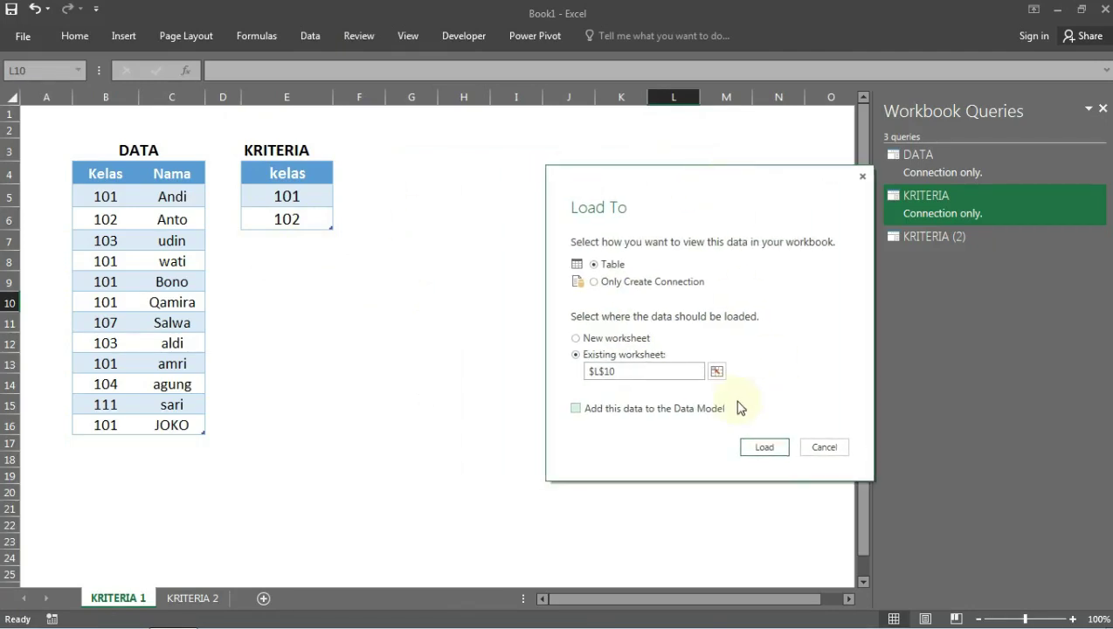
pyautogui.click(715, 371)
pyautogui.click(397, 170)
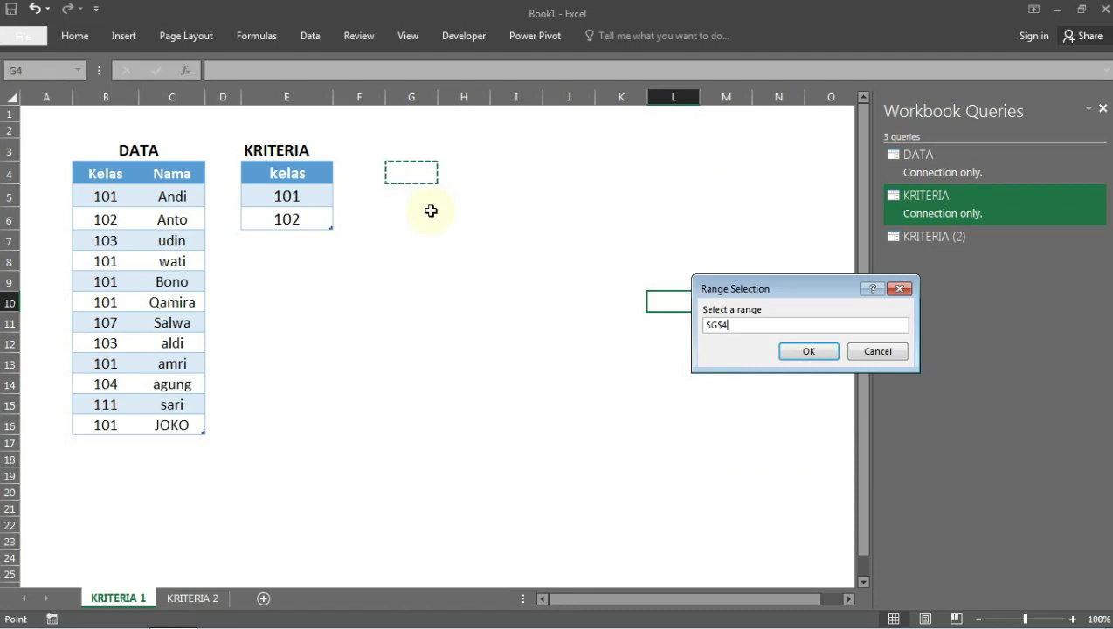
pyautogui.click(805, 352)
pyautogui.click(805, 352)
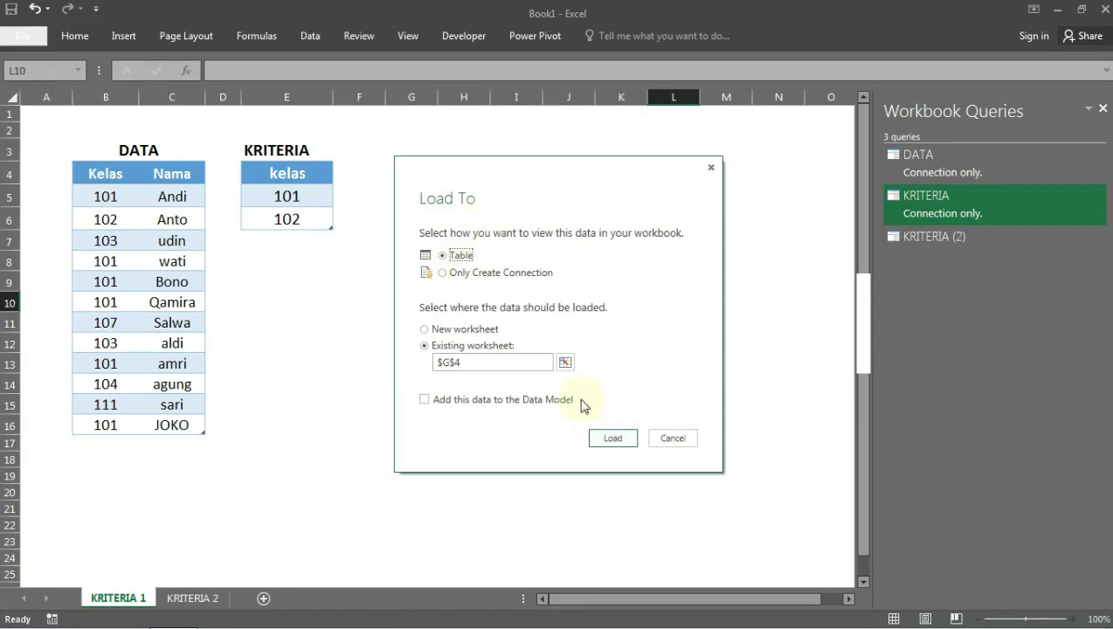
pyautogui.click(613, 438)
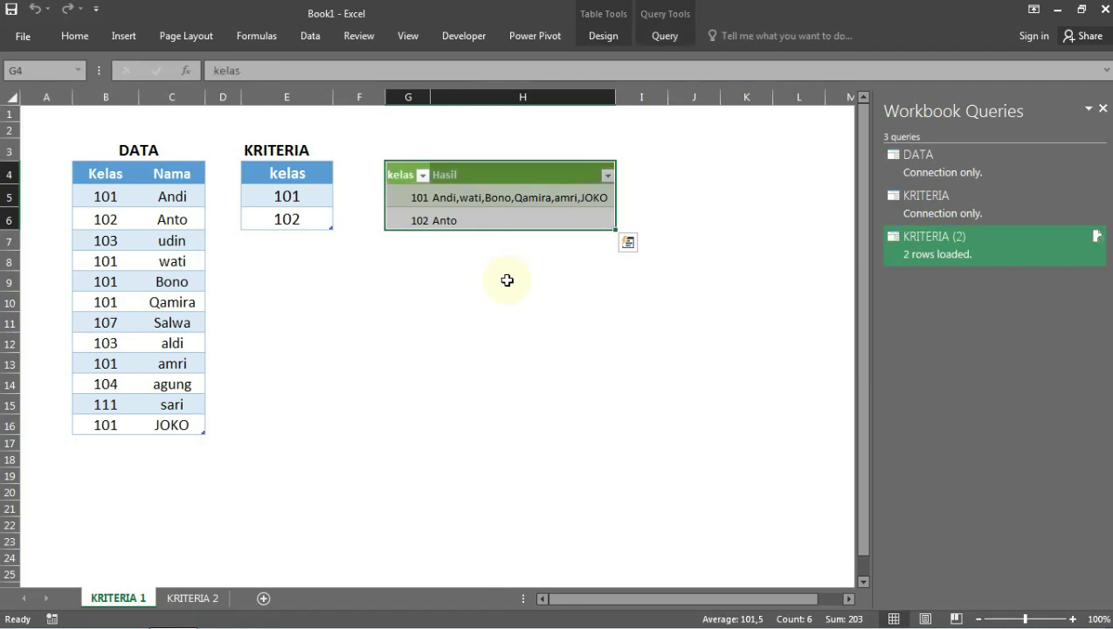
# - Turn off the filter buttons in the header of the loaded result table
pyautogui.click(506, 281)
pyautogui.moveTo(405, 179); pyautogui.dragTo(536, 180)
pyautogui.moveTo(561, 231); pyautogui.dragTo(566, 226)
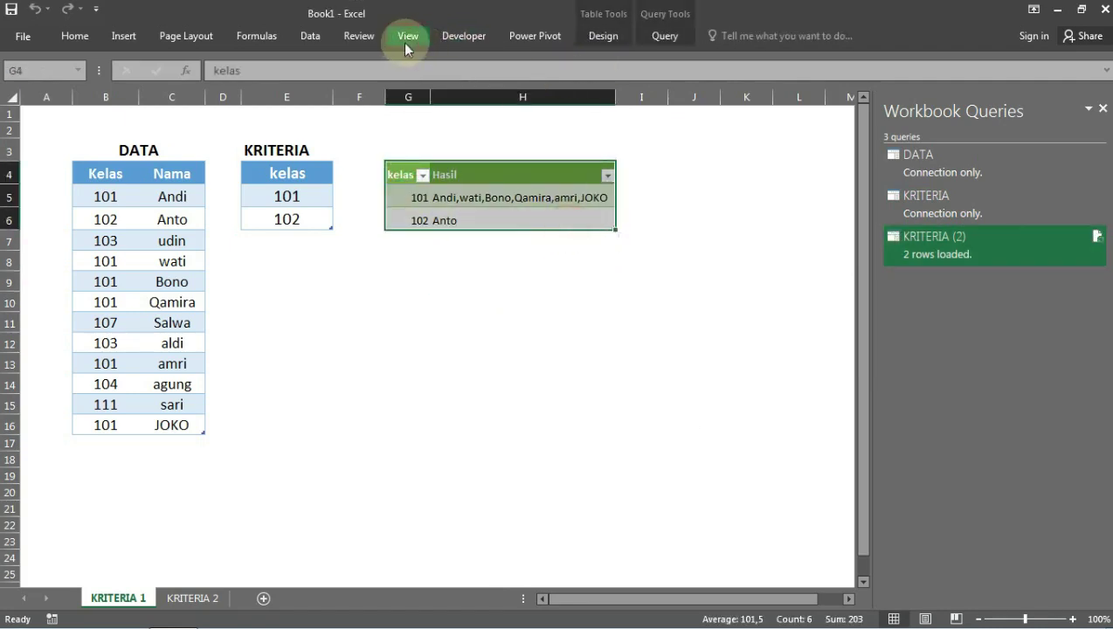
pyautogui.click(310, 36)
pyautogui.click(539, 250)
pyautogui.click(437, 262)
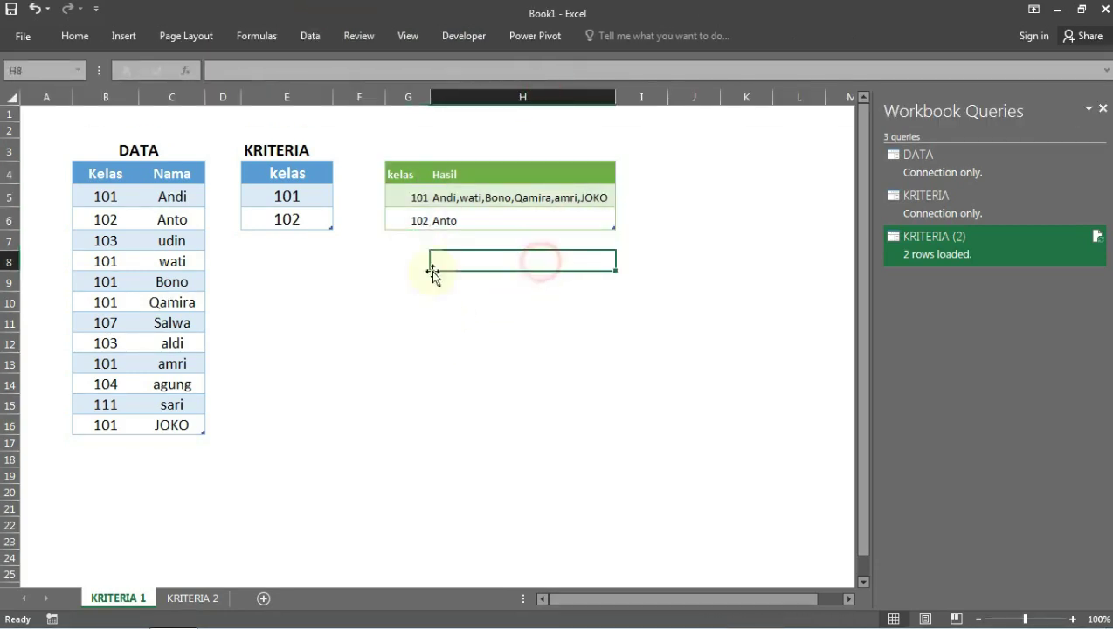
# - Centre the kelas and Hasil headers of the result table horizontally
pyautogui.moveTo(403, 171); pyautogui.dragTo(568, 171)
pyautogui.click(74, 36)
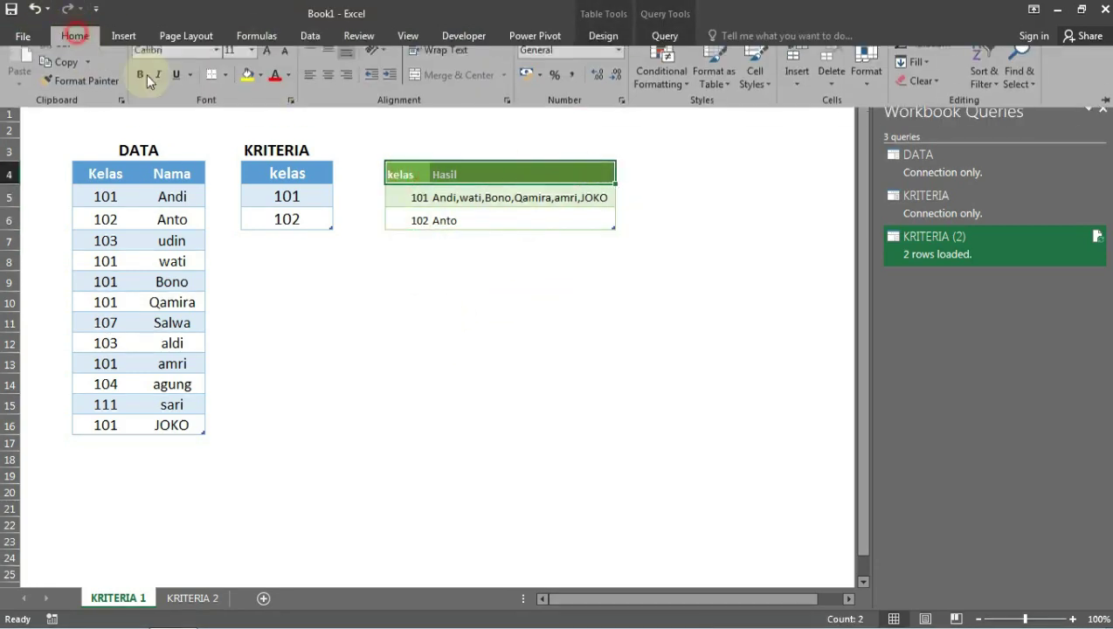
pyautogui.click(328, 91)
pyautogui.click(397, 279)
pyautogui.click(422, 265)
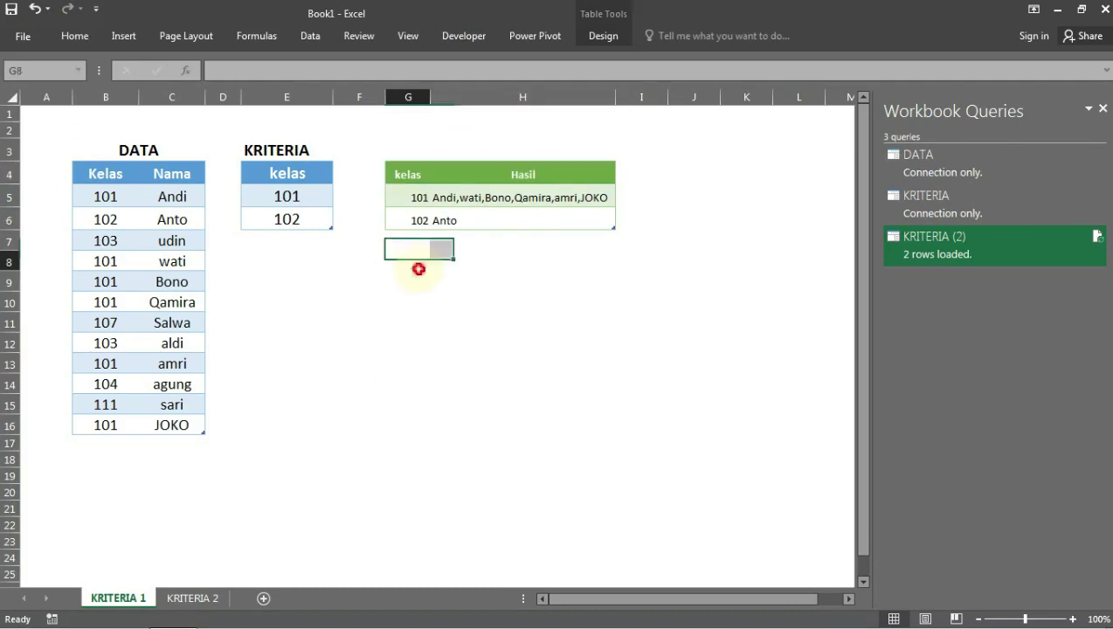
# - Increase the result table's font size to 14 and widen the Hasil column to fit the combined text
pyautogui.moveTo(413, 173); pyautogui.dragTo(569, 216)
pyautogui.click(74, 35)
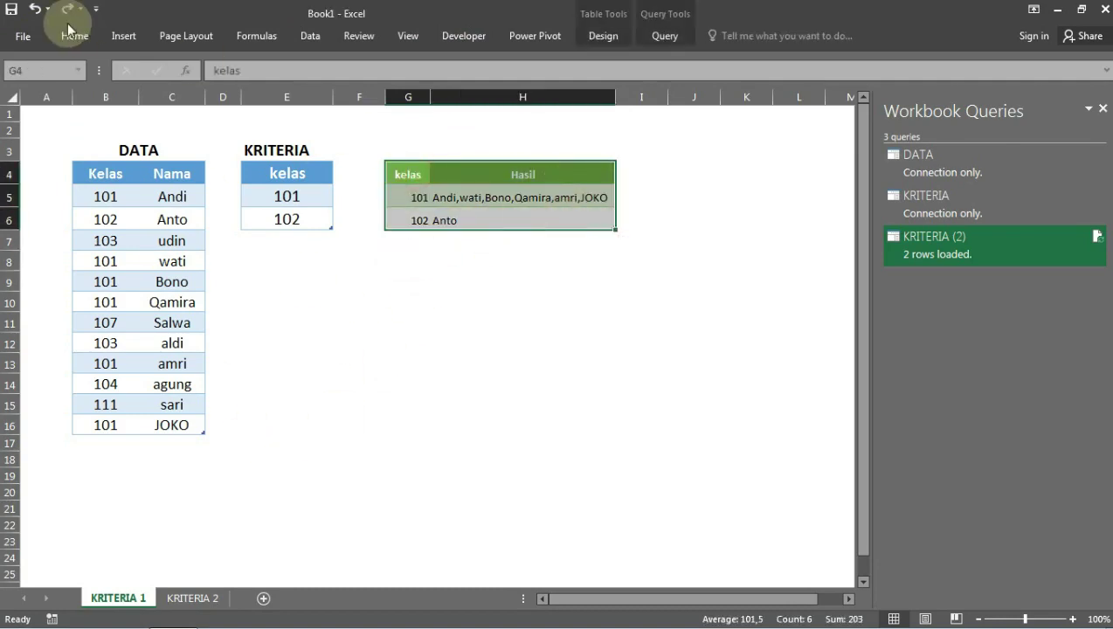
pyautogui.click(267, 66)
pyautogui.click(267, 65)
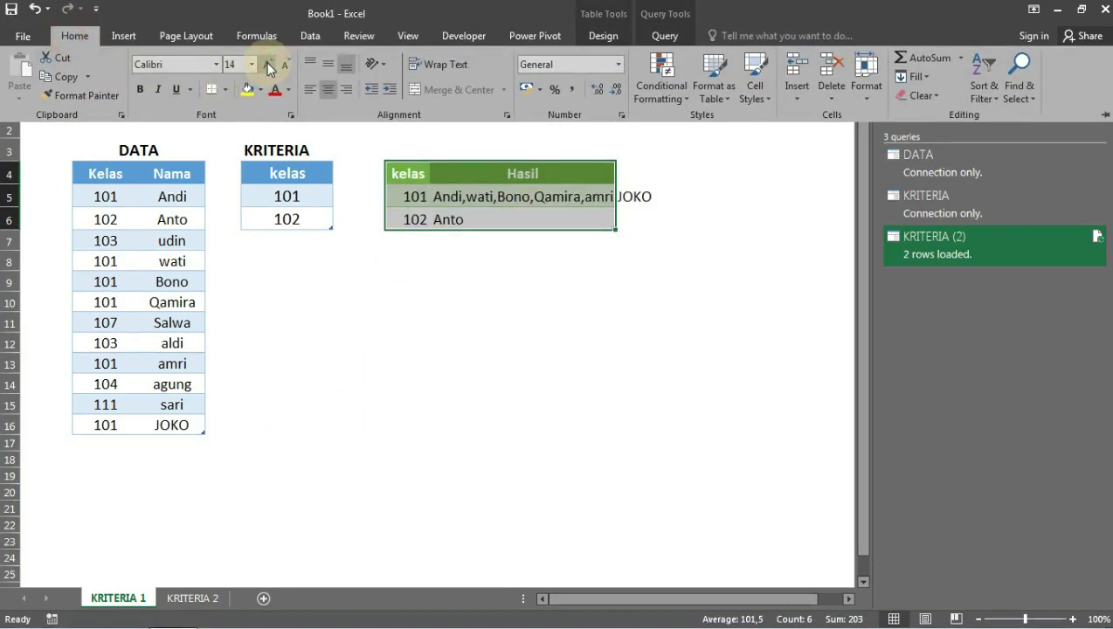
pyautogui.click(485, 300)
pyautogui.moveTo(612, 93); pyautogui.dragTo(715, 96)
pyautogui.click(615, 383)
pyautogui.click(585, 269)
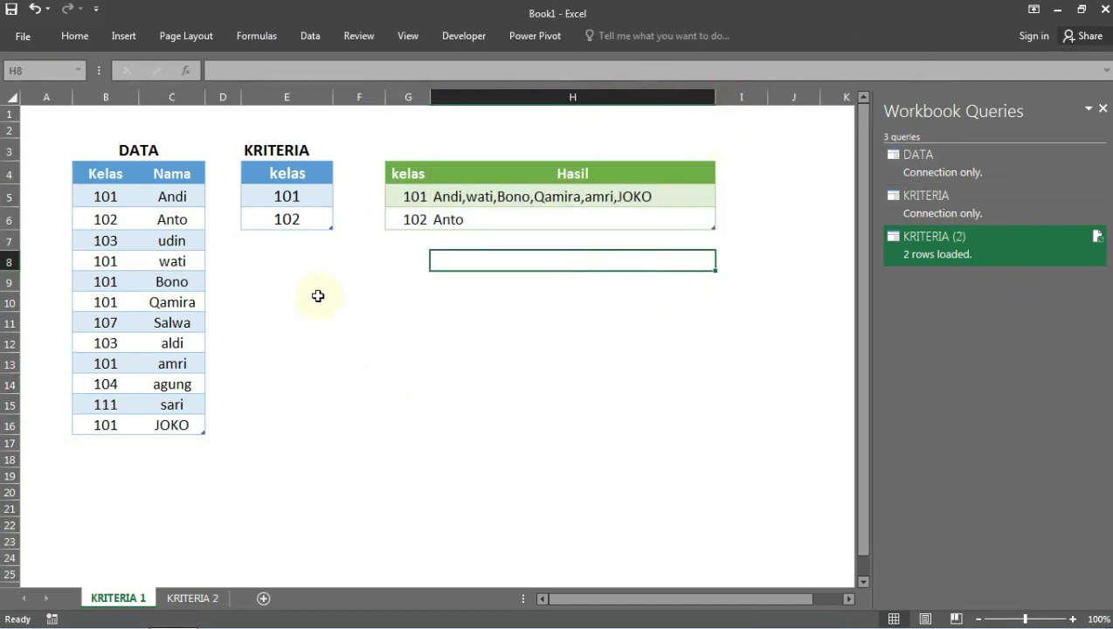
# - Add 103 as a new class in the KRITERIA table at E7 and refresh the KRITERIA (2) query
pyautogui.click(295, 234)
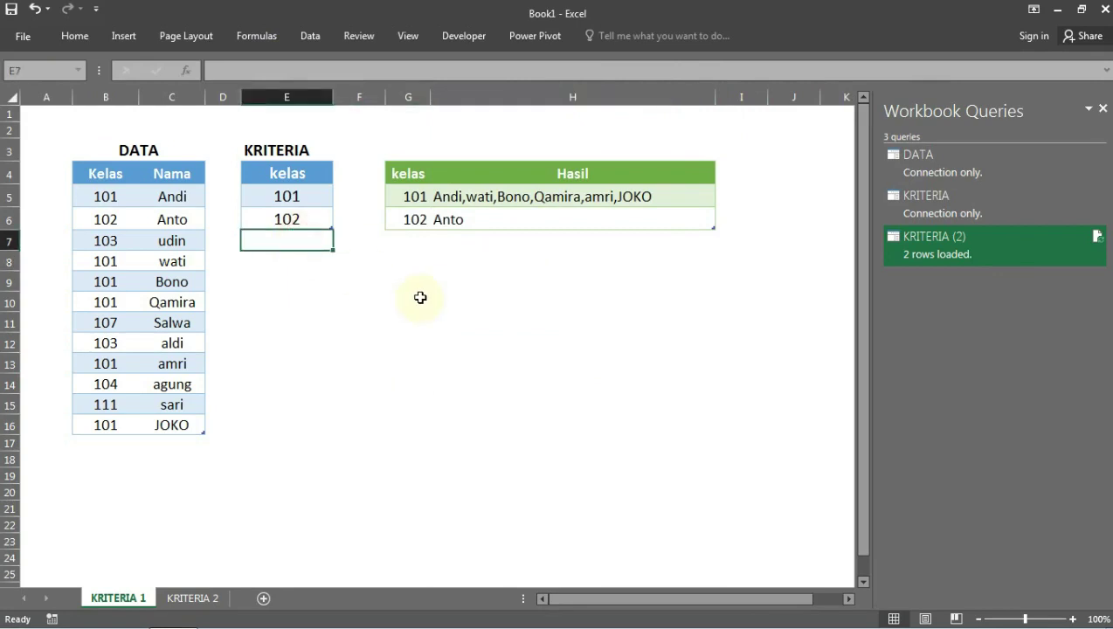
pyautogui.write('103')
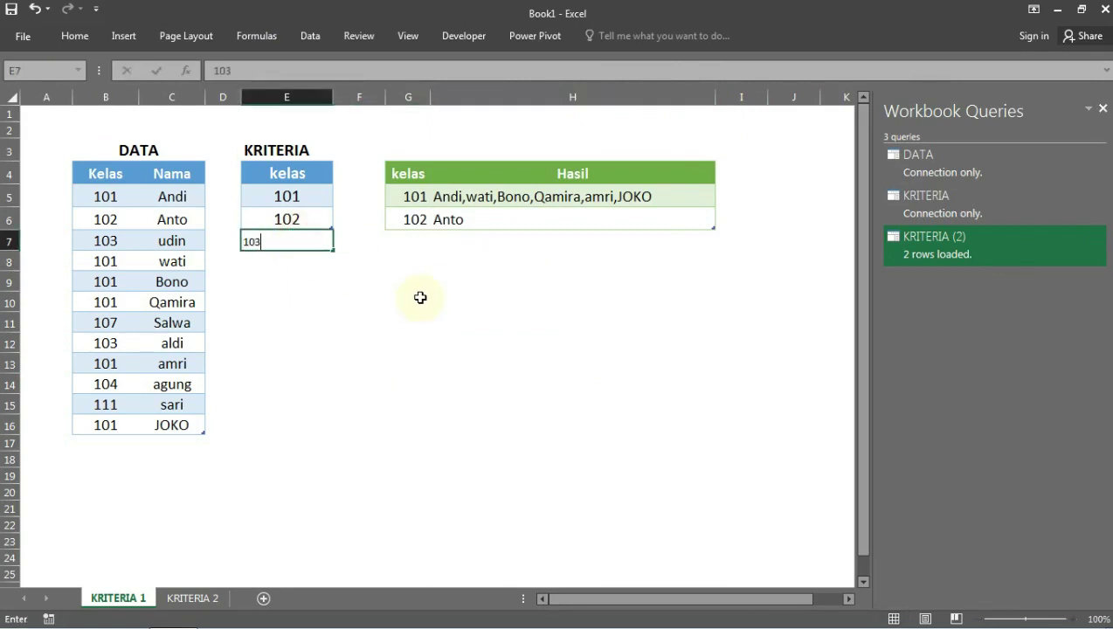
pyautogui.press('Return')
pyautogui.press('Up')
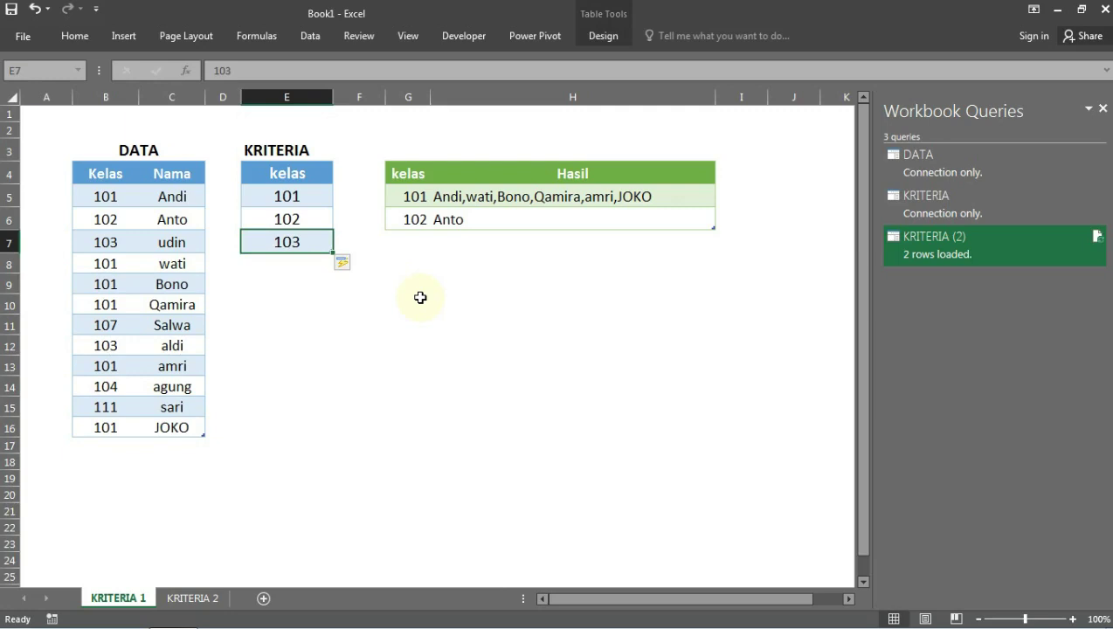
pyautogui.click(1097, 237)
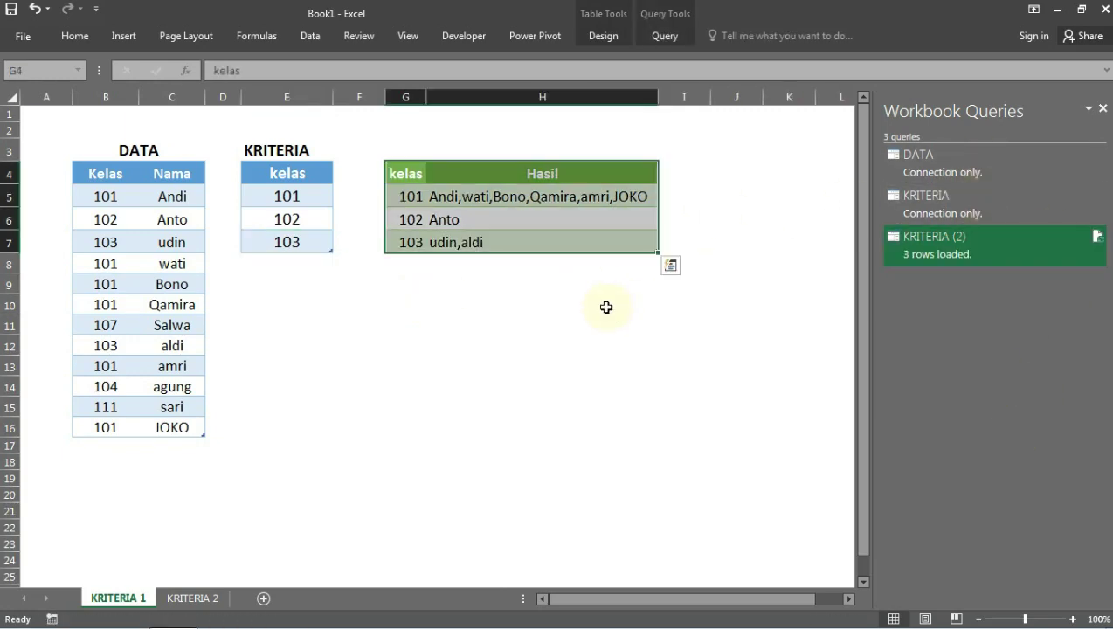
# - Compare the DATA rows for classes 103 and 101 with the names combined in the Hasil column
pyautogui.click(289, 242)
pyautogui.click(174, 346)
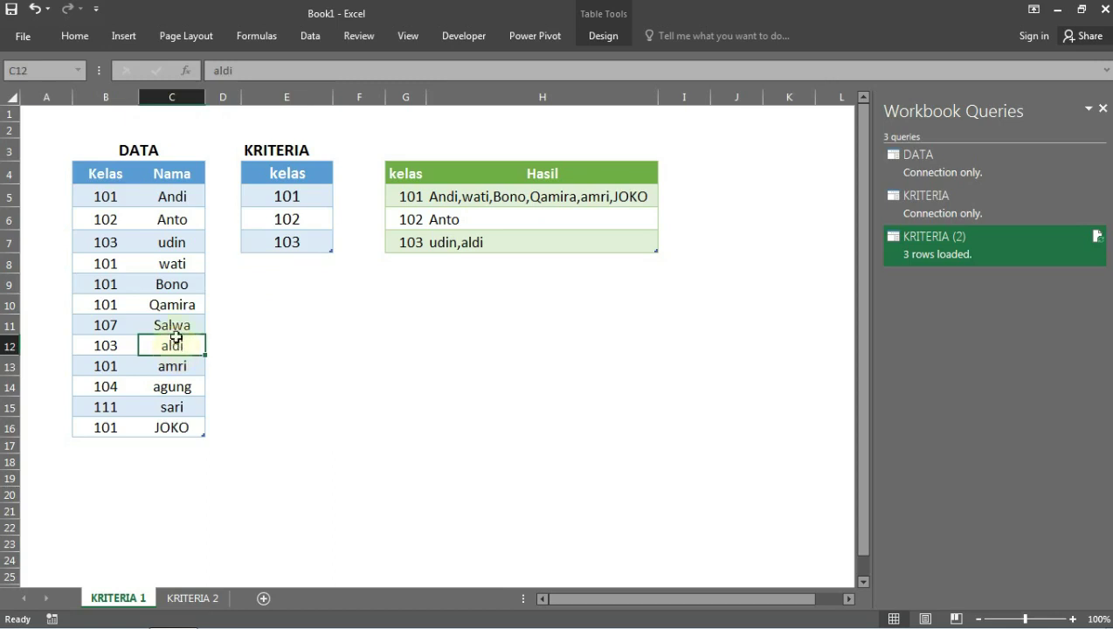
pyautogui.click(159, 243)
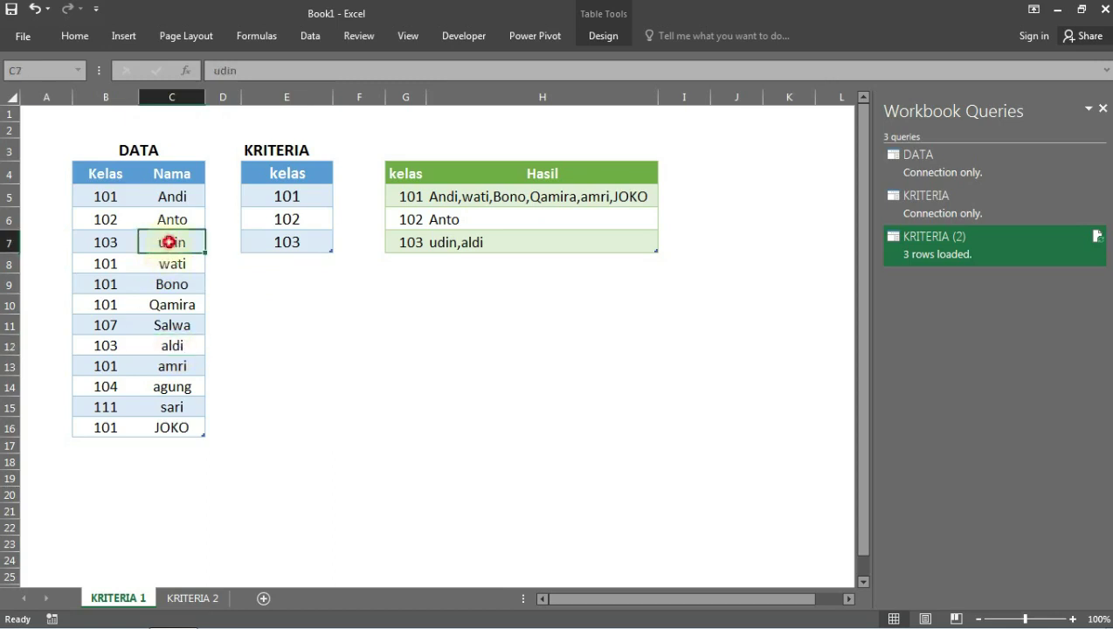
pyautogui.click(174, 348)
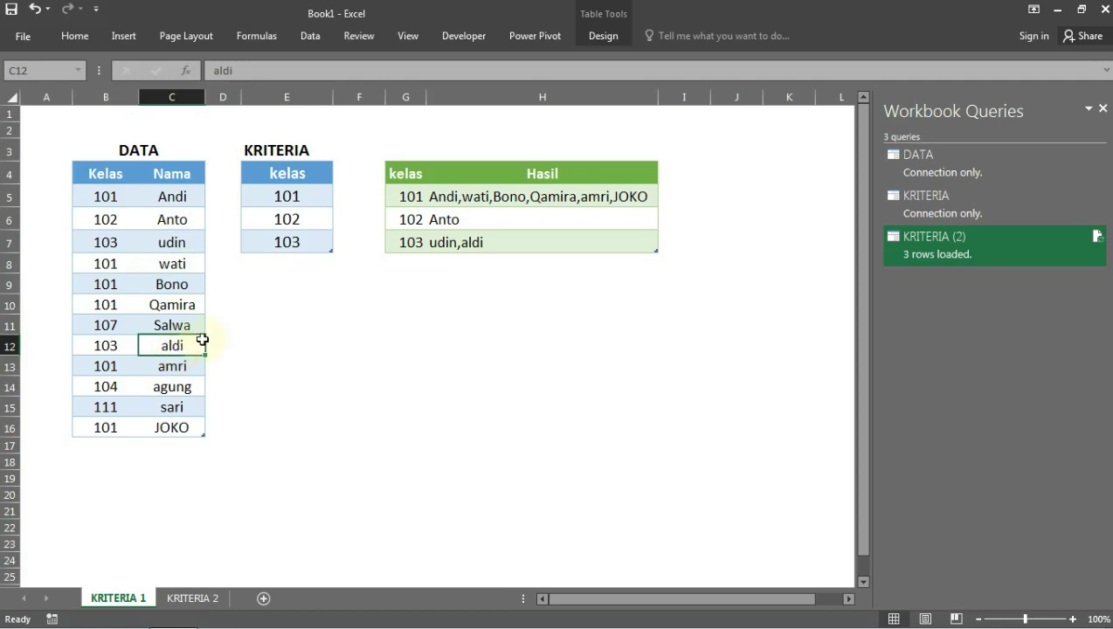
pyautogui.click(286, 196)
pyautogui.click(178, 194)
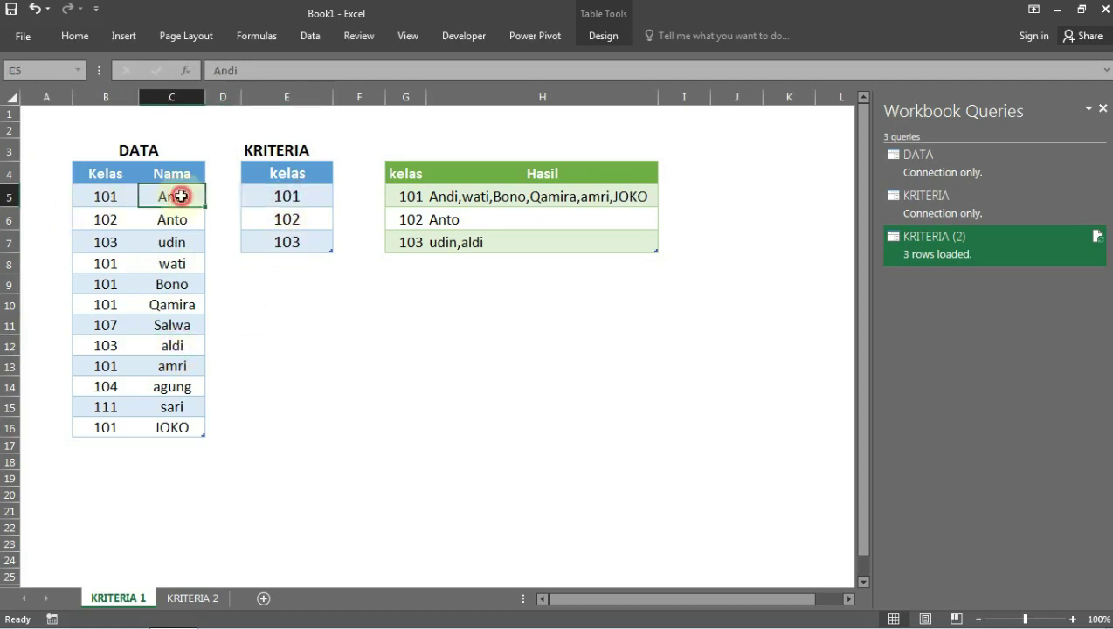
pyautogui.click(173, 263)
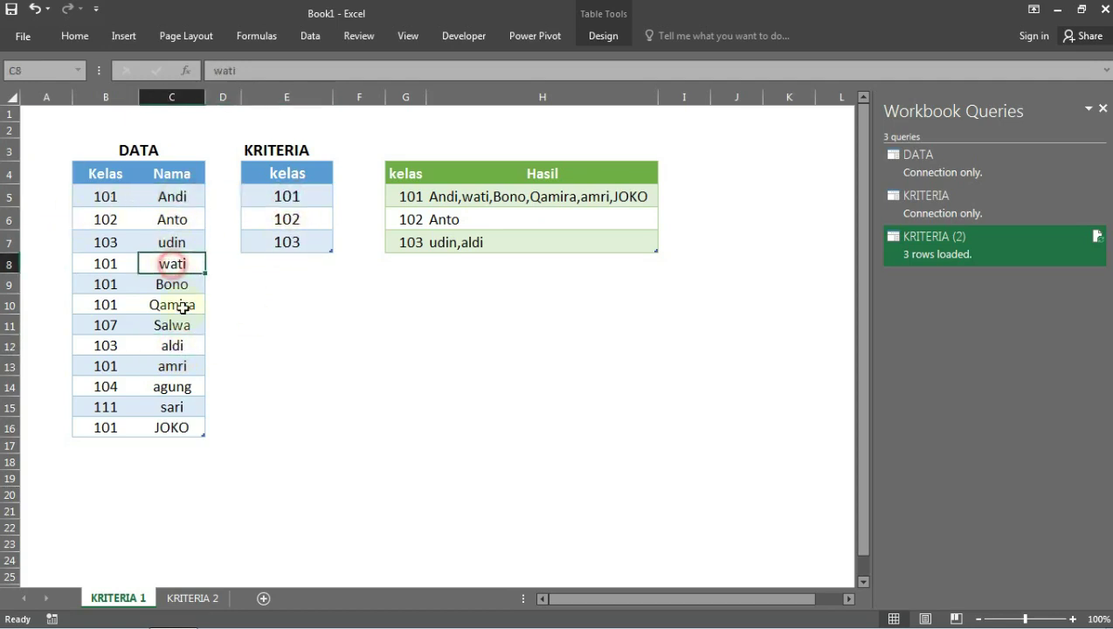
pyautogui.click(174, 284)
pyautogui.click(176, 305)
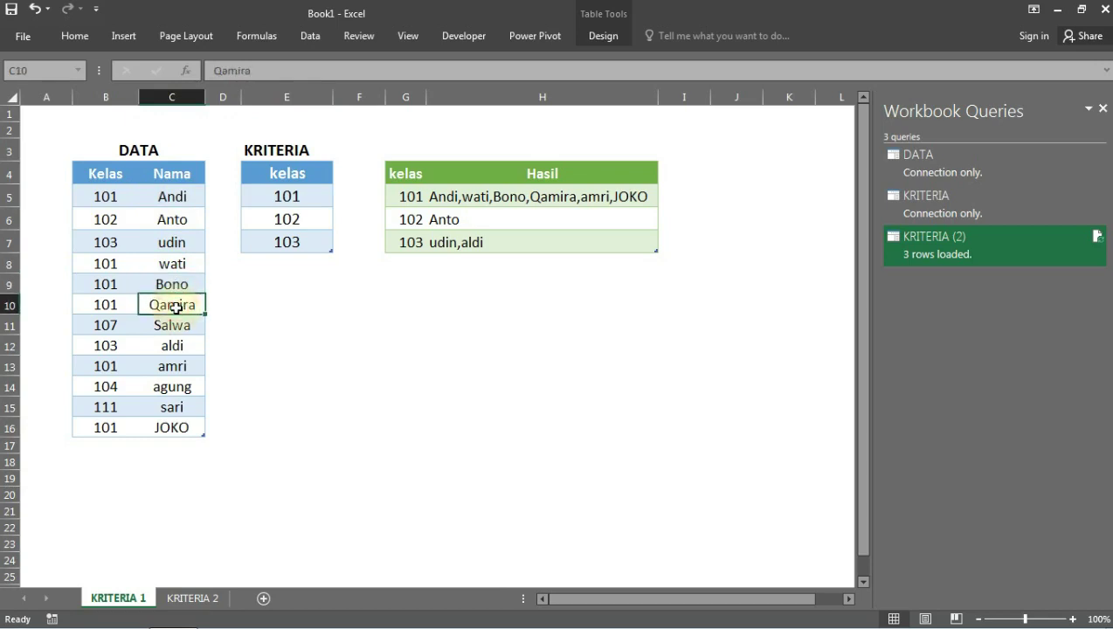
pyautogui.click(172, 368)
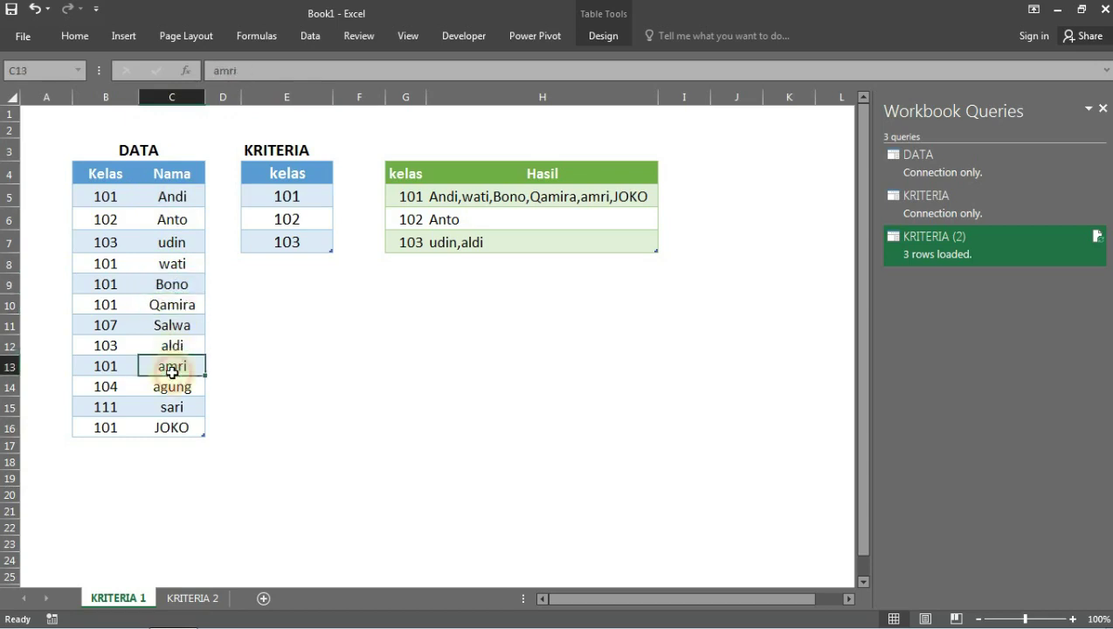
pyautogui.click(172, 427)
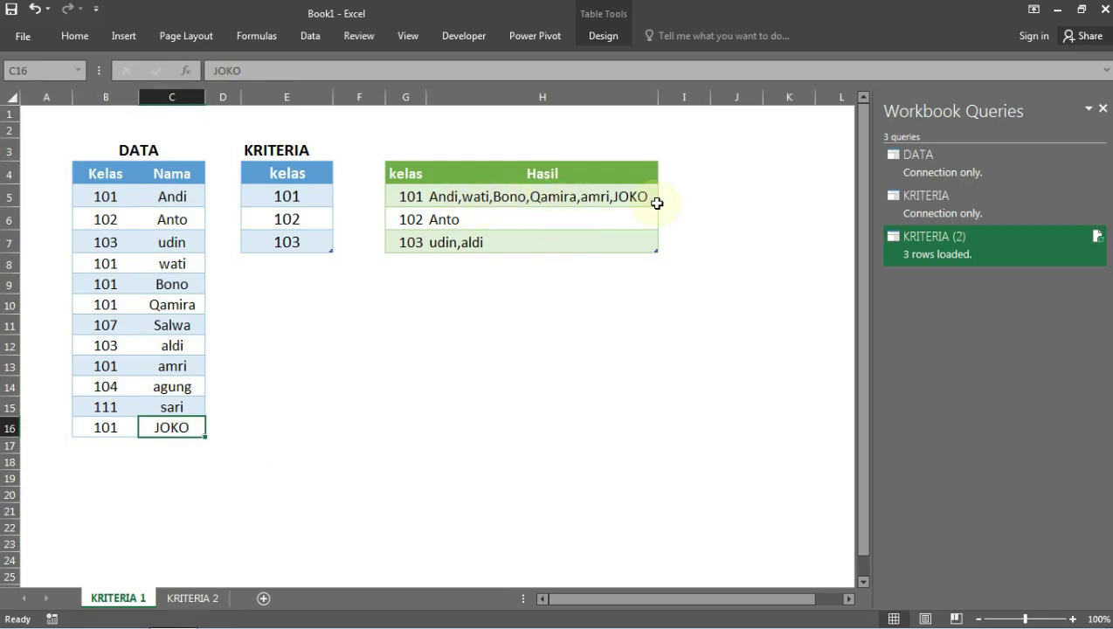
pyautogui.click(188, 196)
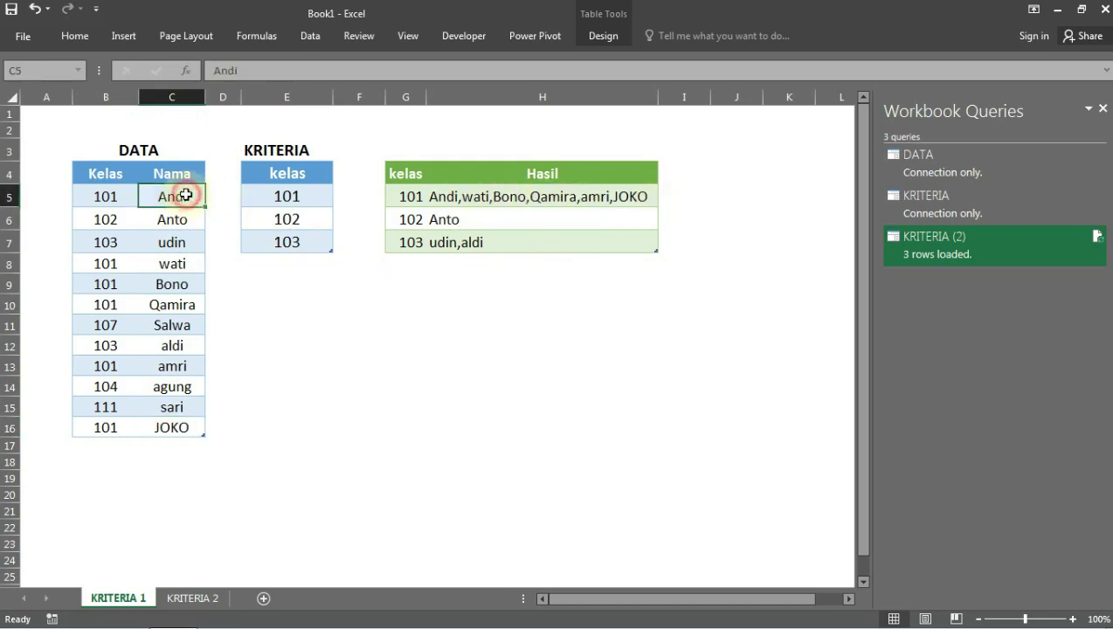
pyautogui.click(182, 261)
pyautogui.click(179, 286)
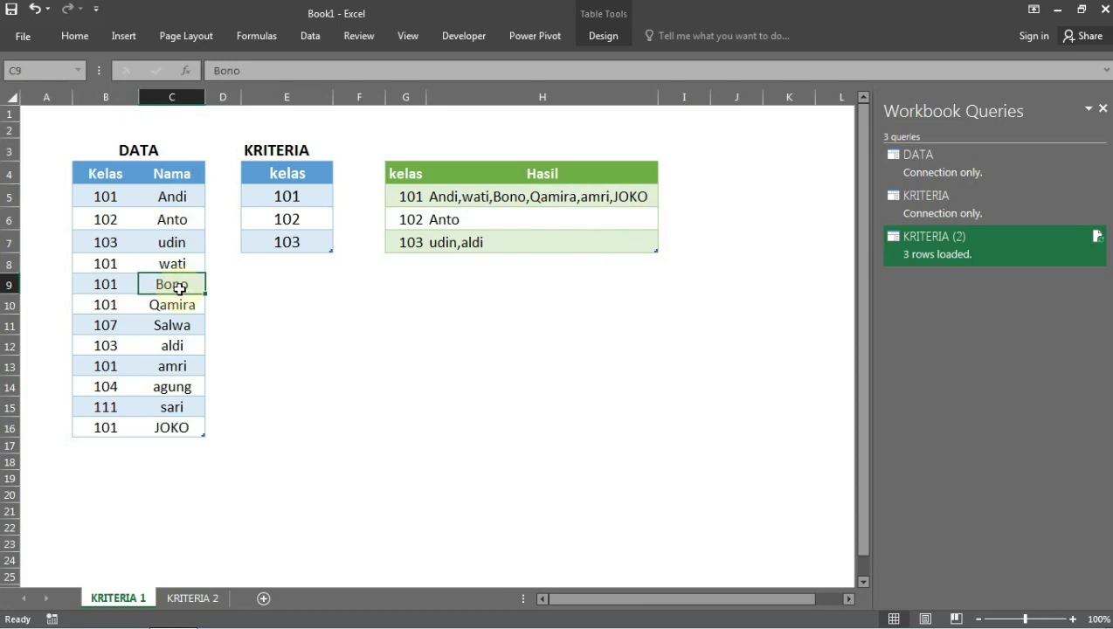
pyautogui.click(178, 305)
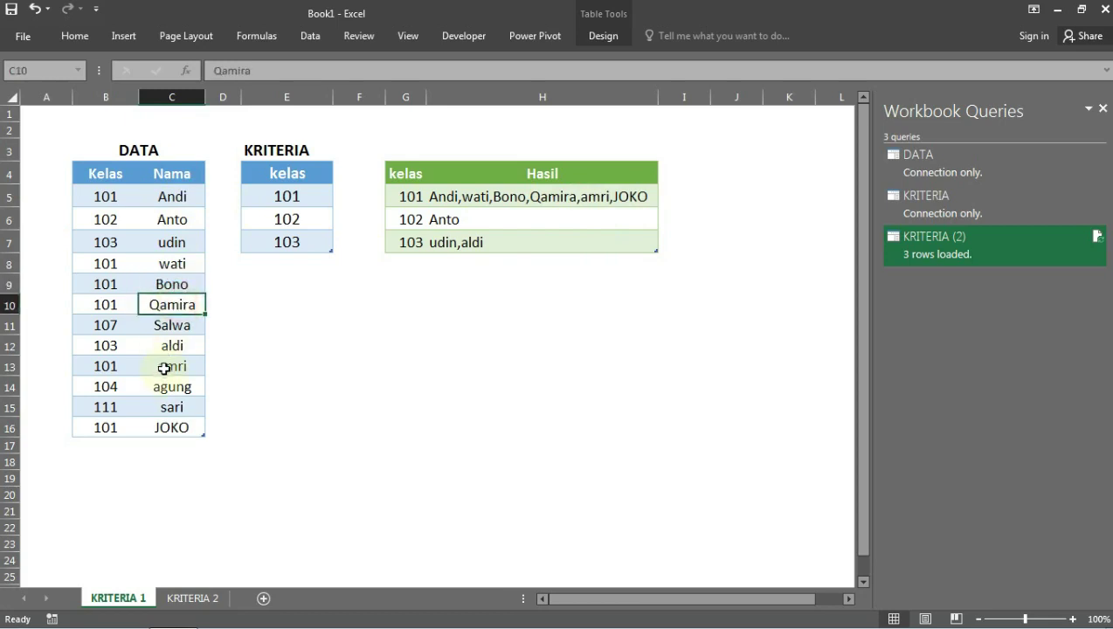
pyautogui.click(164, 366)
pyautogui.click(166, 427)
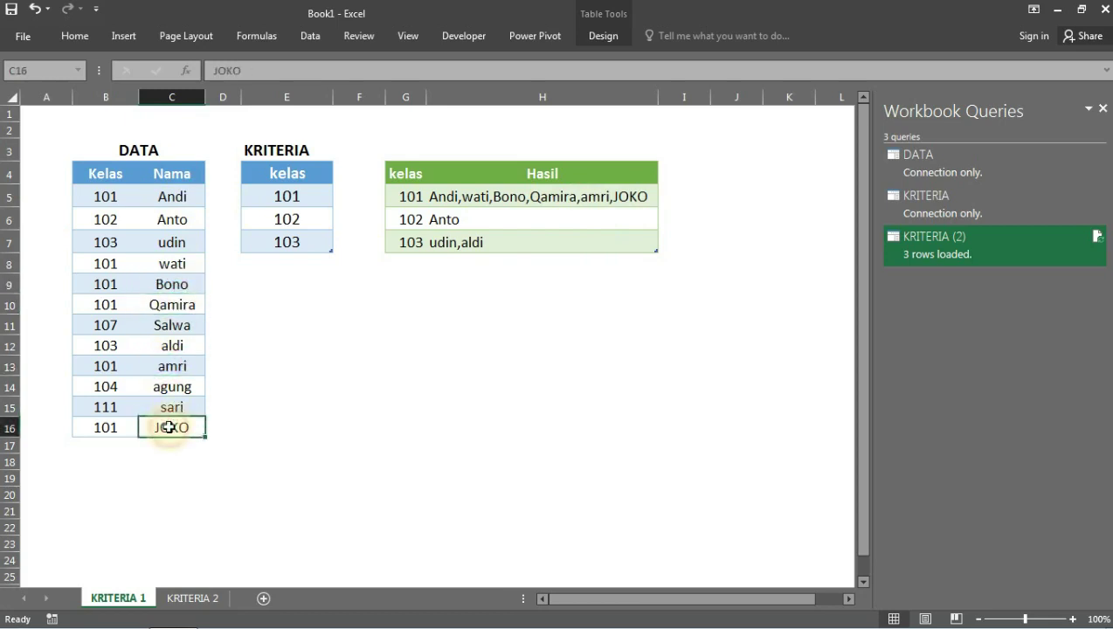
# - Set the Kelas value in the last row of the DATA table (B16) to 102
pyautogui.click(116, 427)
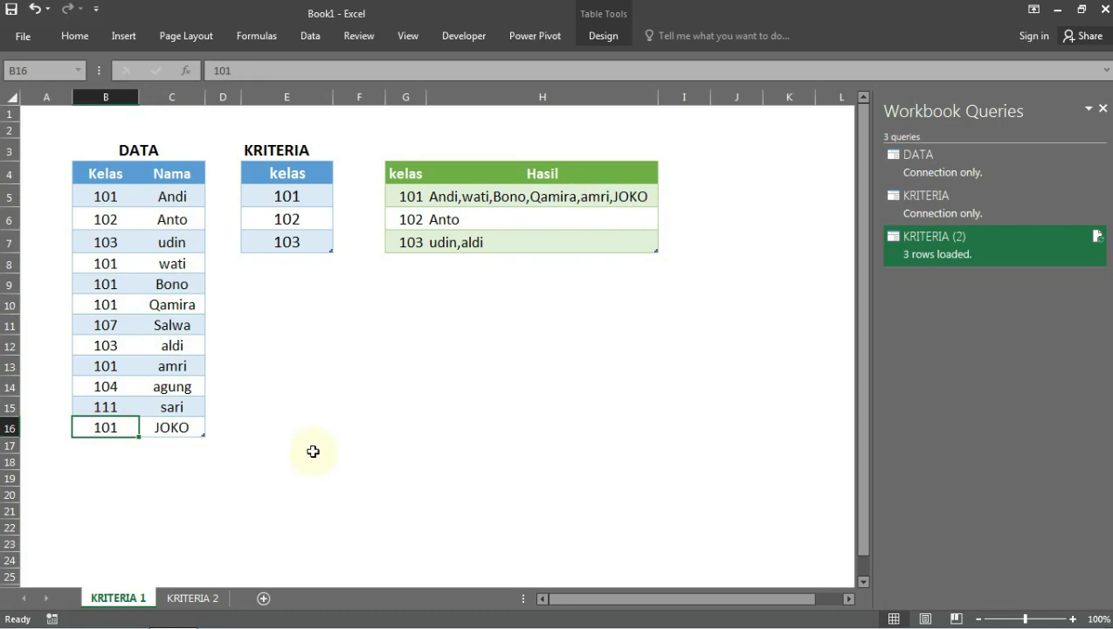
pyautogui.write('102')
pyautogui.hotkey('ctrl', 'Return')
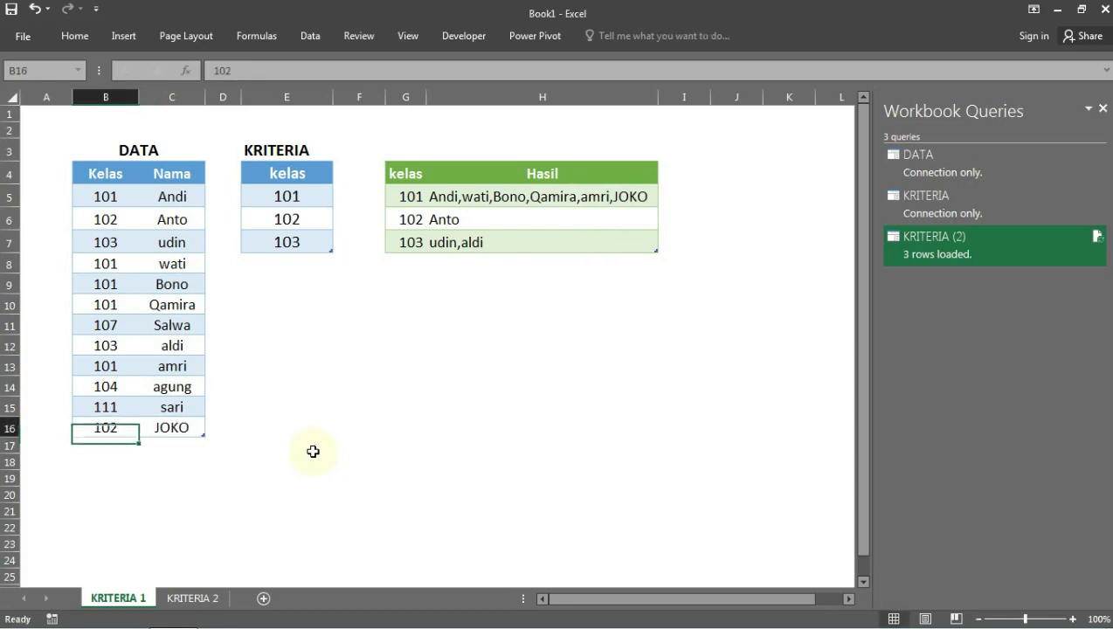
# - Set the Kelas value in B13 of the DATA table to 102 and refresh the KRITERIA (2) query
pyautogui.click(109, 307)
pyautogui.press('Down')
pyautogui.press('Down')
pyautogui.press('Down')
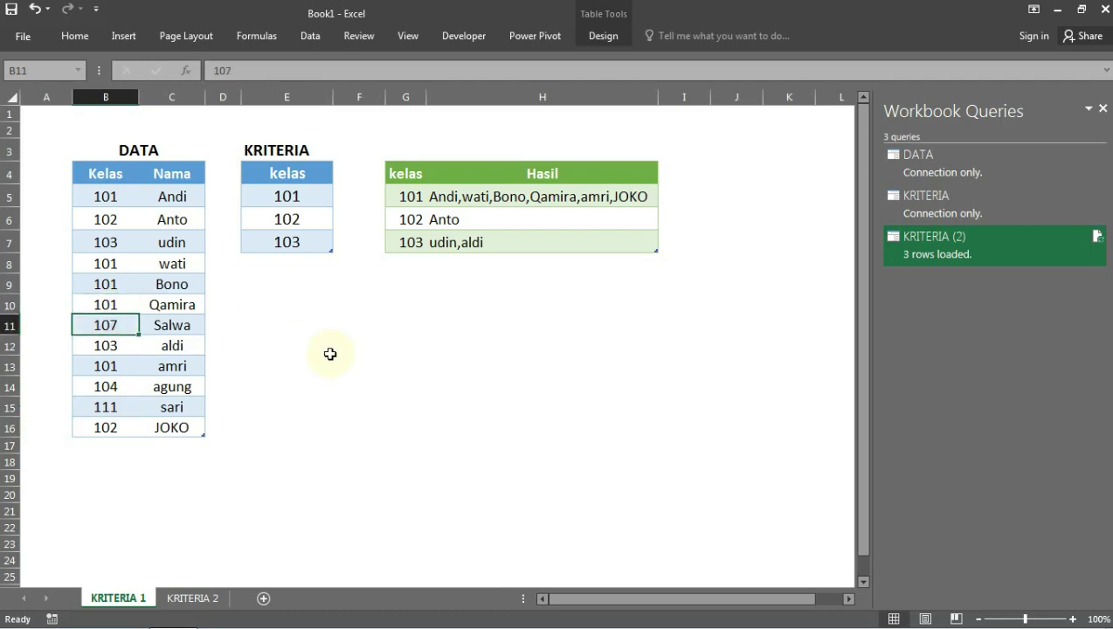
pyautogui.write('102')
pyautogui.hotkey('ctrl', 'Return')
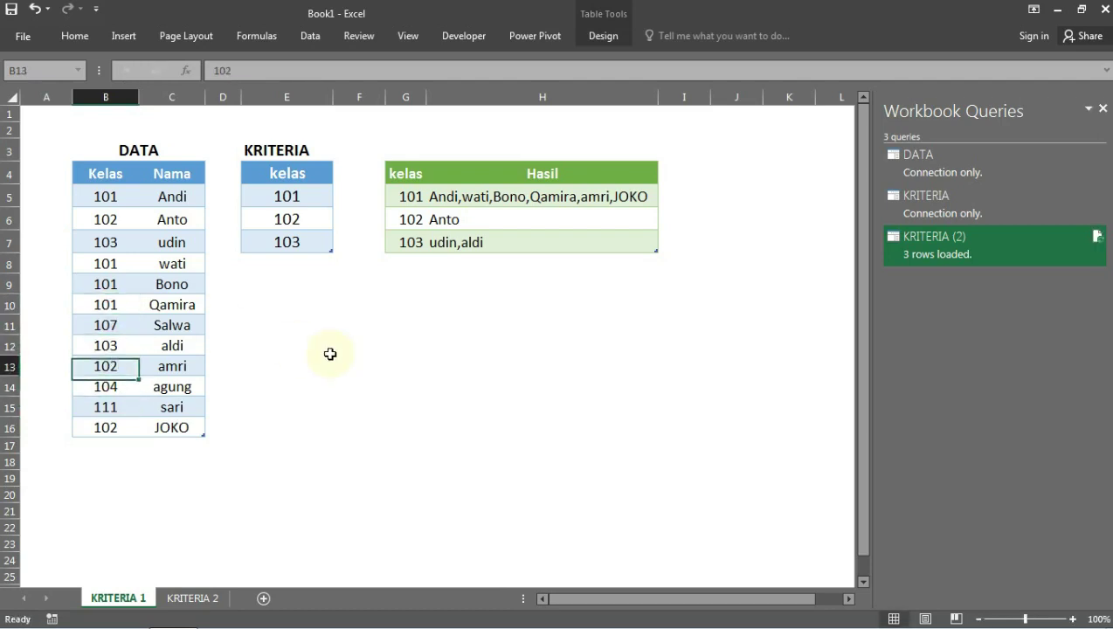
pyautogui.click(1091, 243)
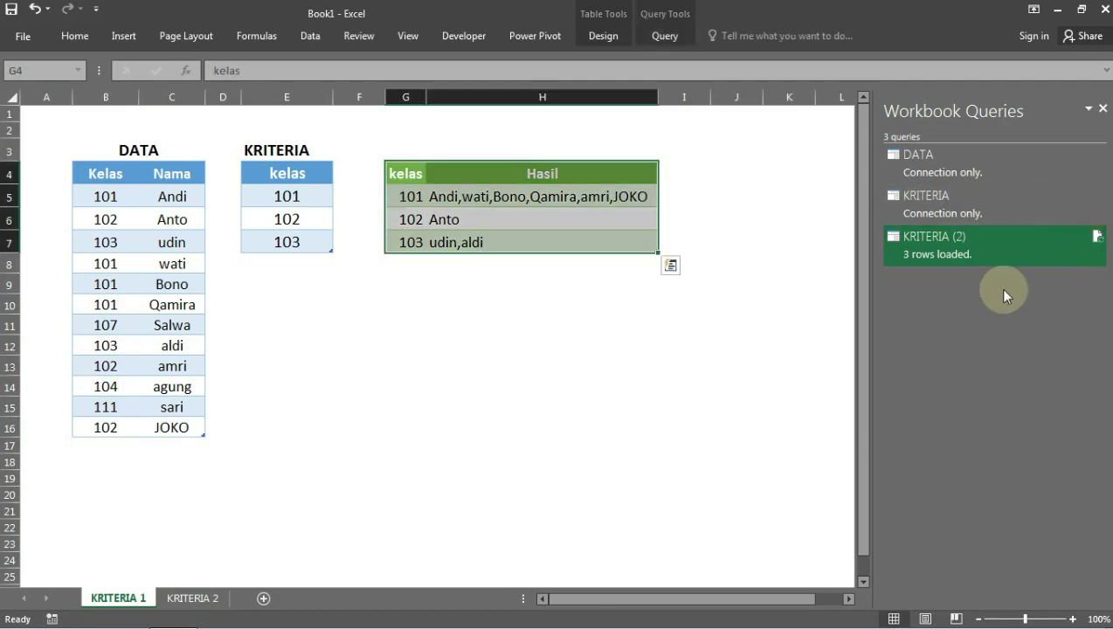
pyautogui.click(1094, 238)
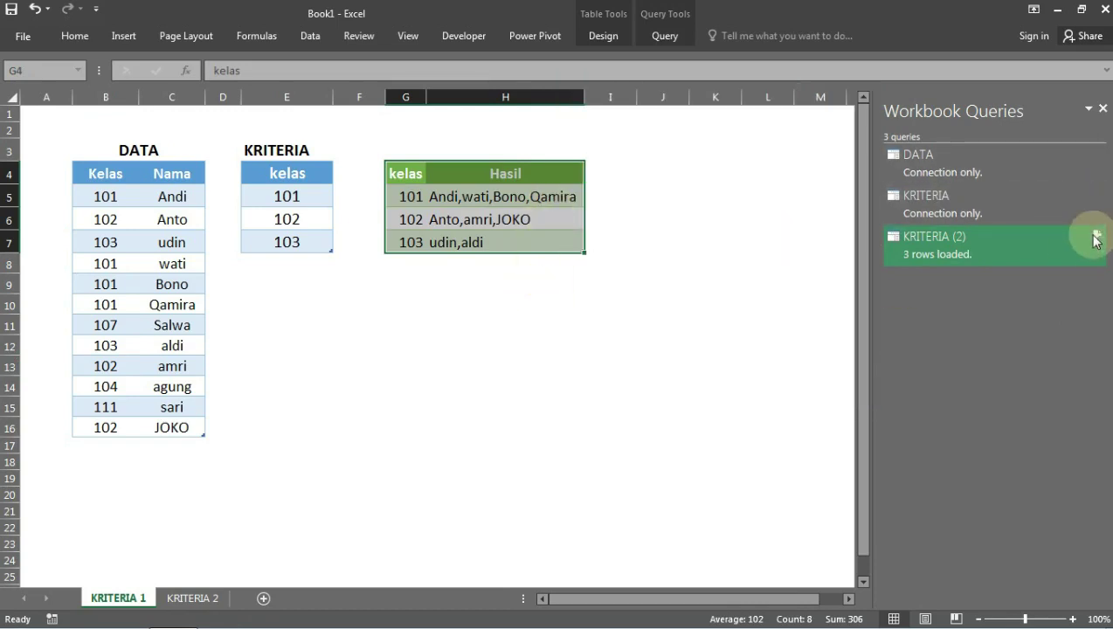
# - Examine the Refresh commands offered for the result table among its query tools and table design tools
pyautogui.click(665, 35)
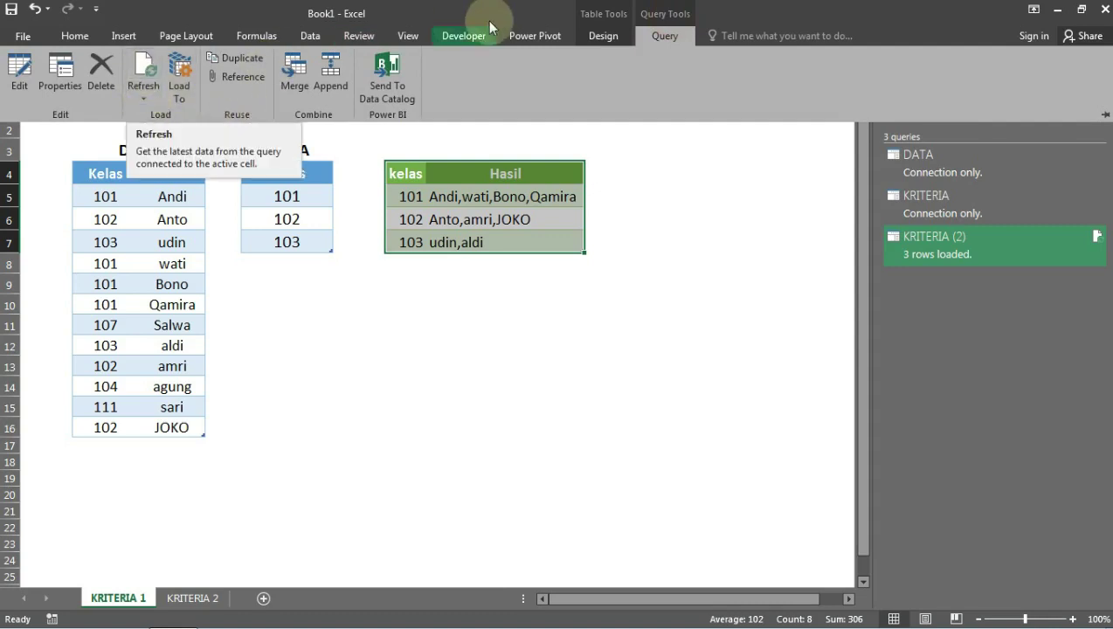
pyautogui.click(603, 19)
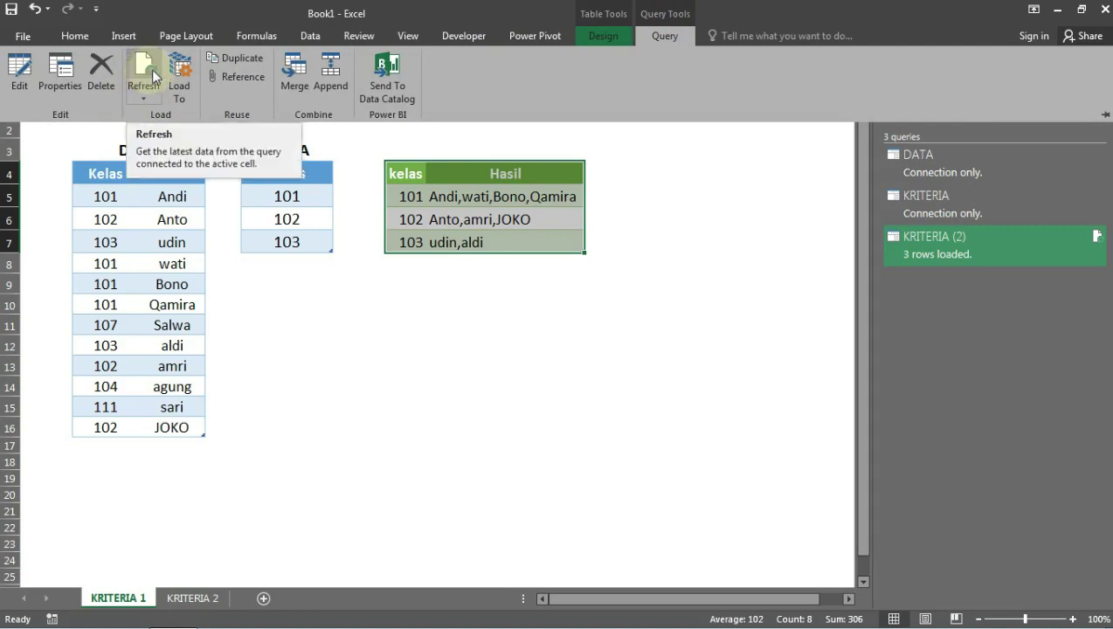
pyautogui.click(602, 38)
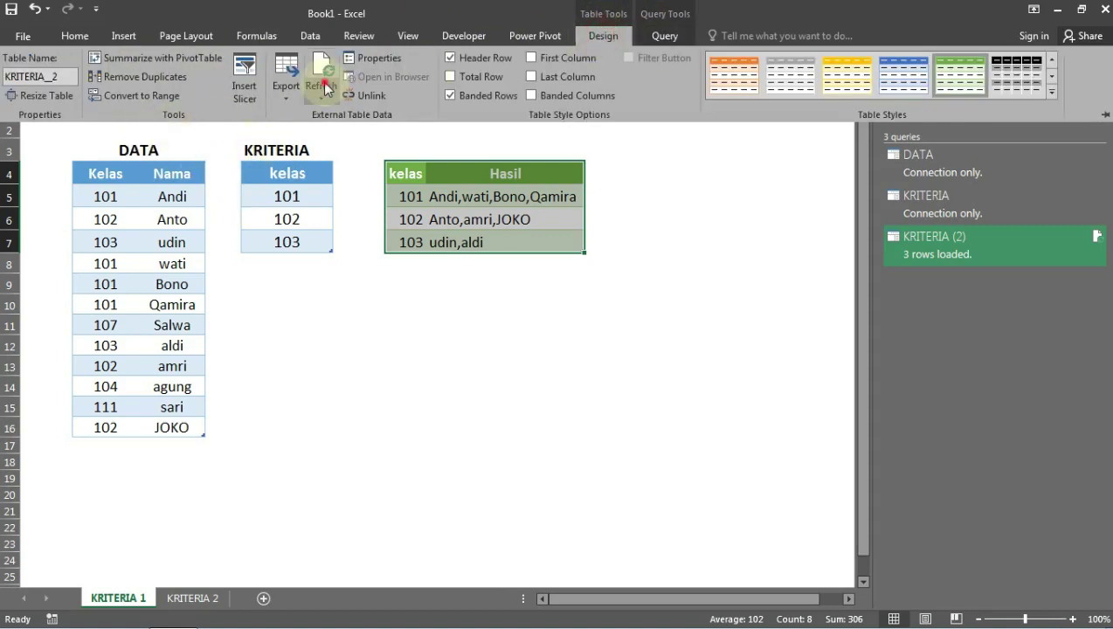
pyautogui.click(325, 87)
pyautogui.click(339, 114)
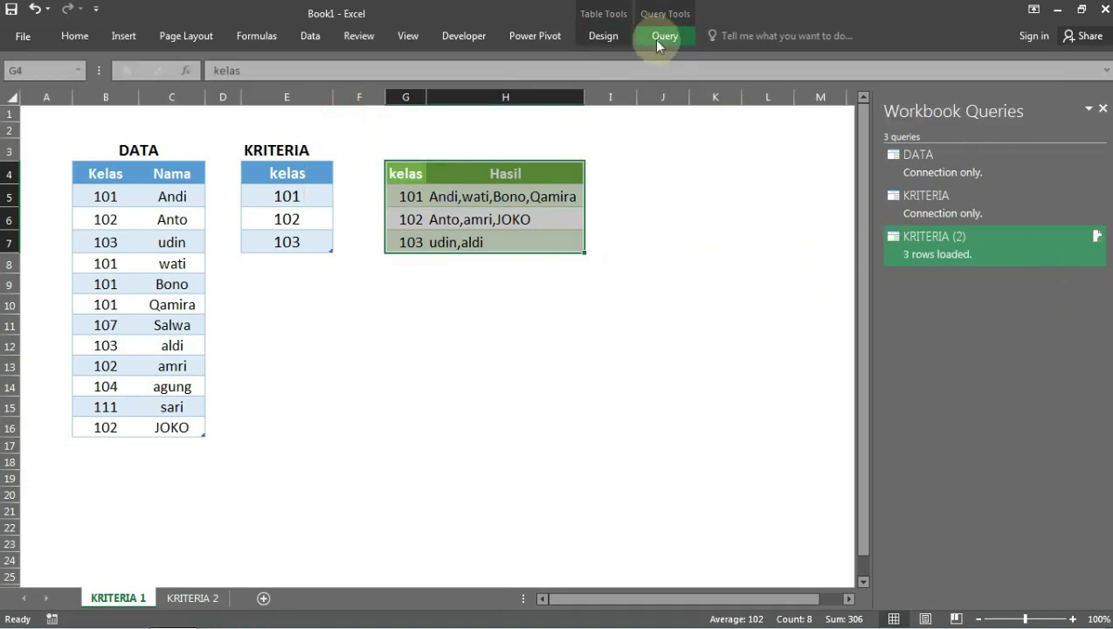
pyautogui.click(465, 280)
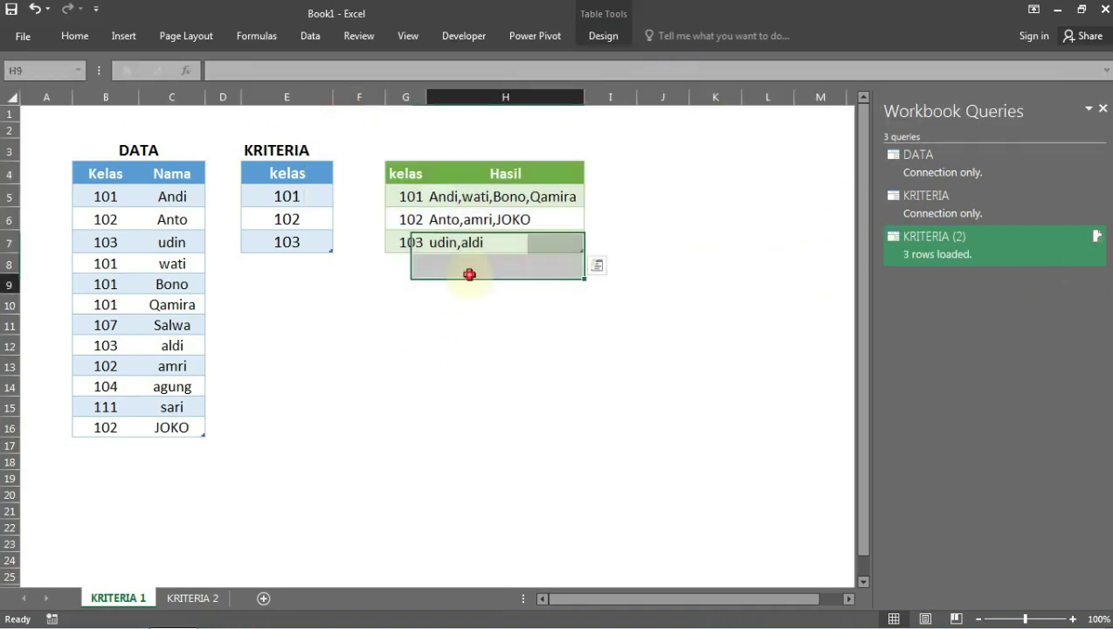
# - Add 104 as a new class in the KRITERIA table at E8 and refresh the KRITERIA (2) query
pyautogui.click(287, 263)
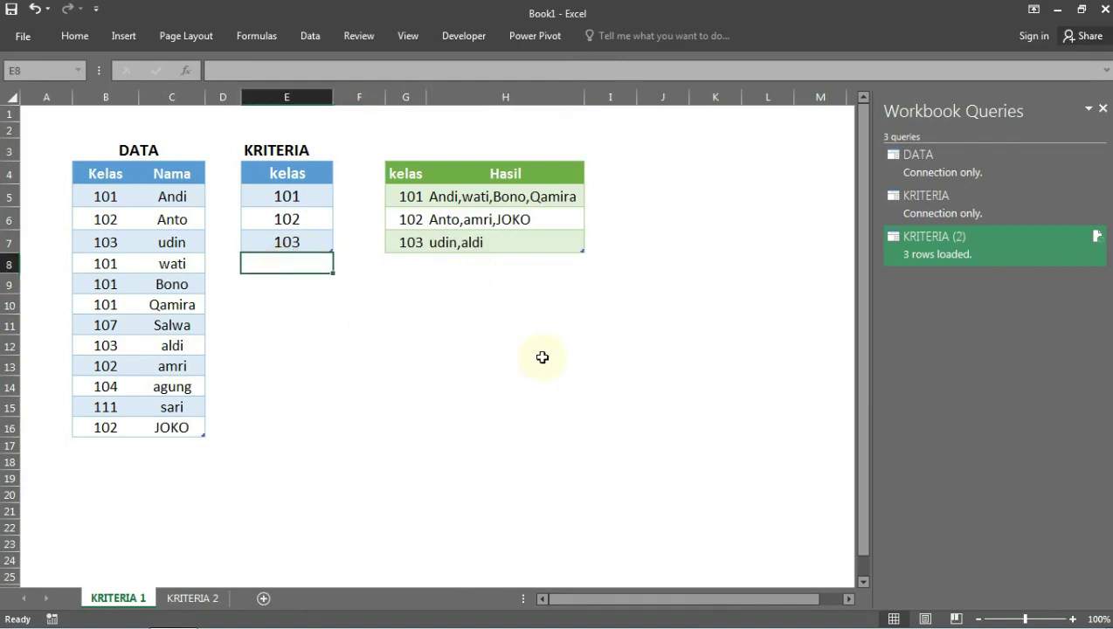
pyautogui.write('104')
pyautogui.press('Return')
pyautogui.press('Up')
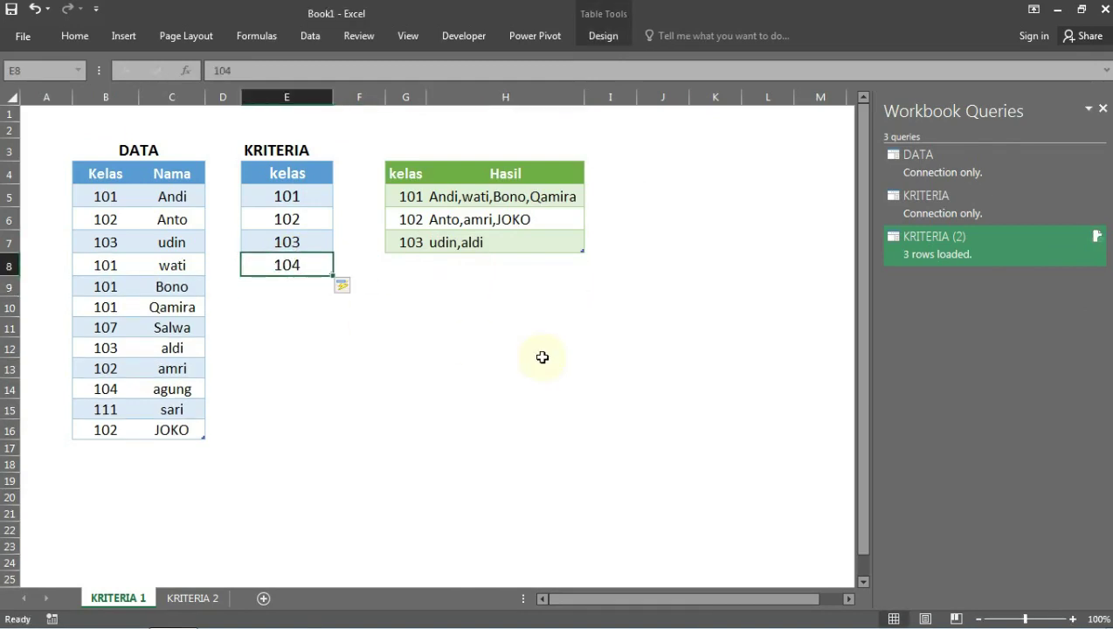
pyautogui.click(1096, 242)
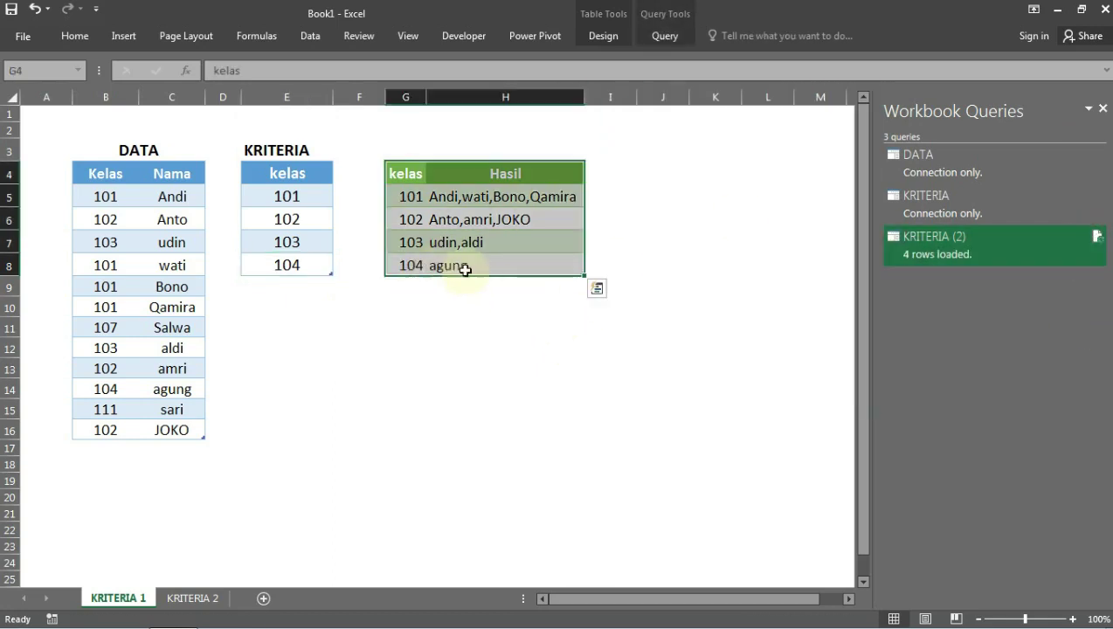
# - Set the Kelas value in B11 of the DATA table to 104 and reload the KRITERIA (2) results
pyautogui.click(128, 327)
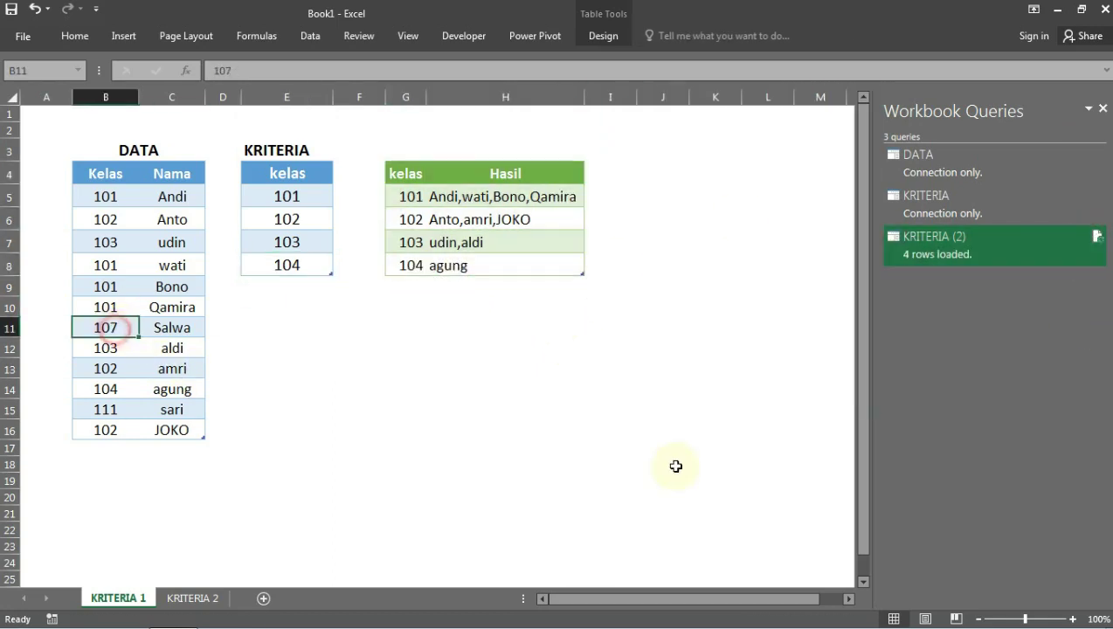
pyautogui.write('10')
pyautogui.hotkey('ctrl', 'Return')
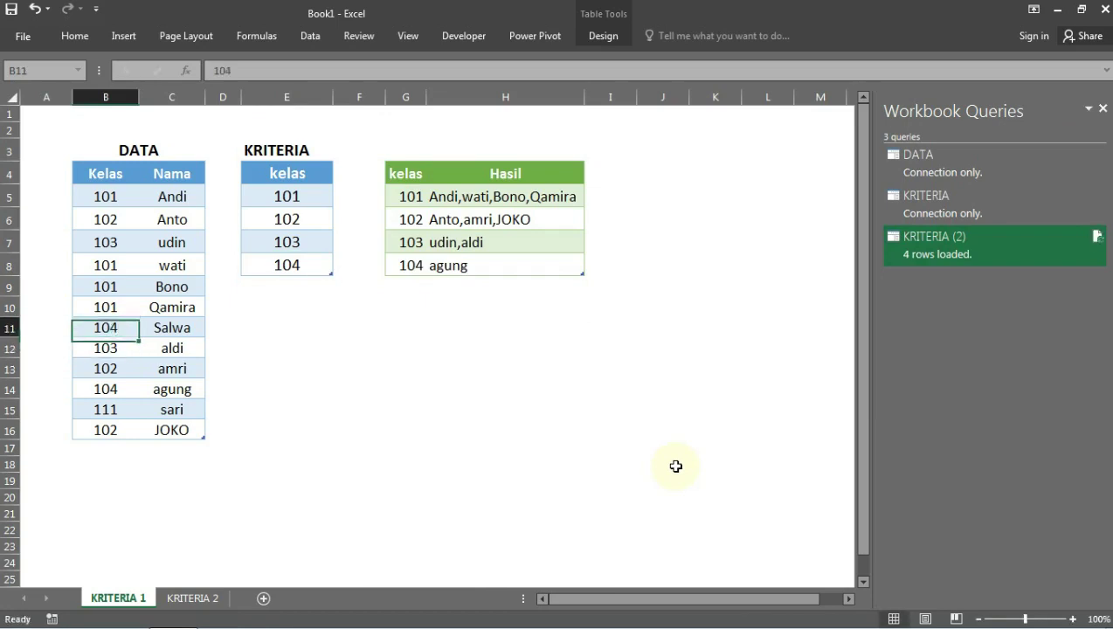
pyautogui.press('Right')
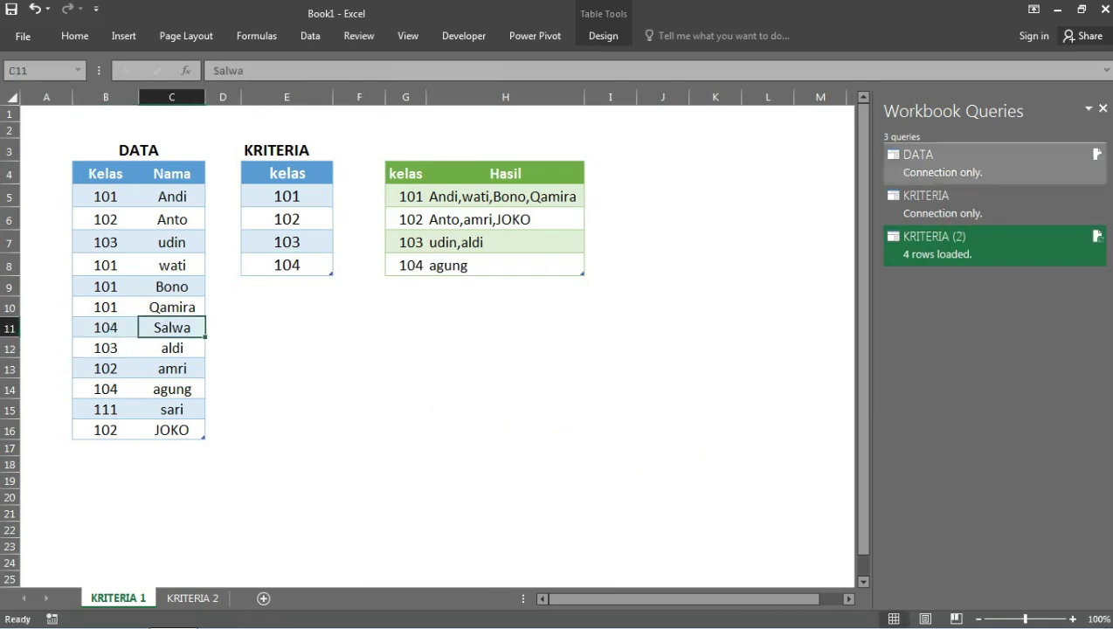
pyautogui.click(1095, 236)
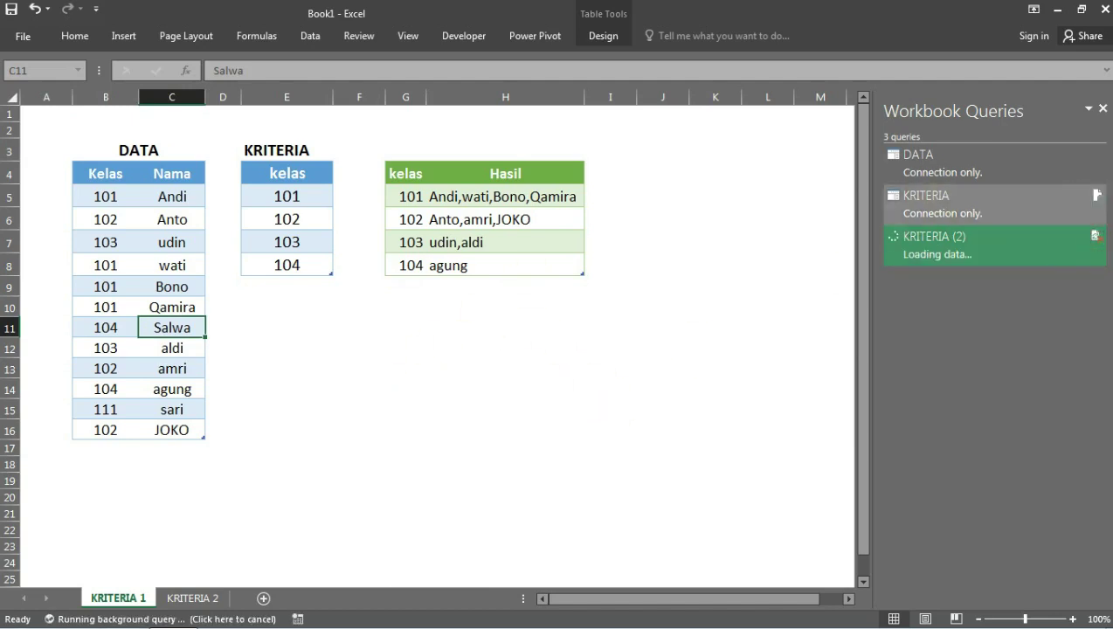
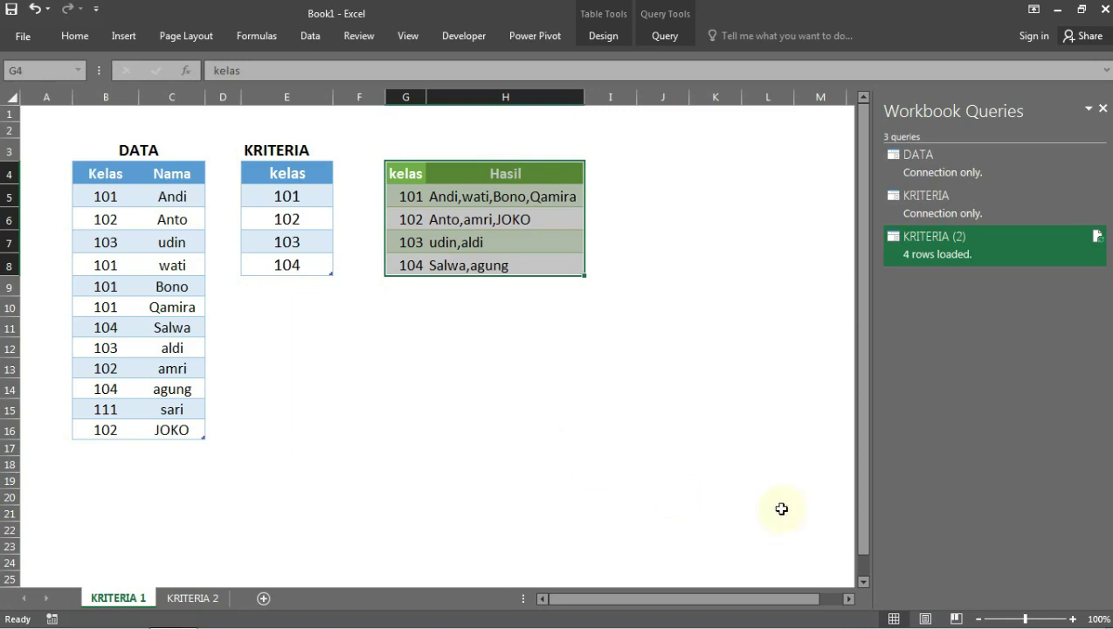
# - Review the Kelas column of the DATA table and the single-column KRITERIA table beside it
pyautogui.click(430, 150)
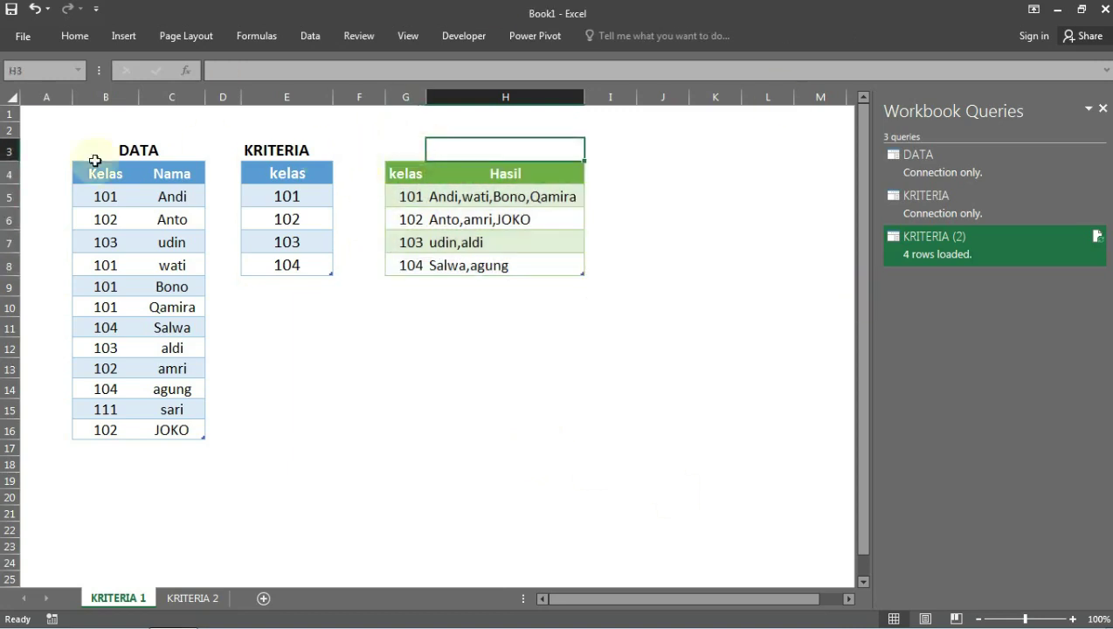
pyautogui.click(100, 194)
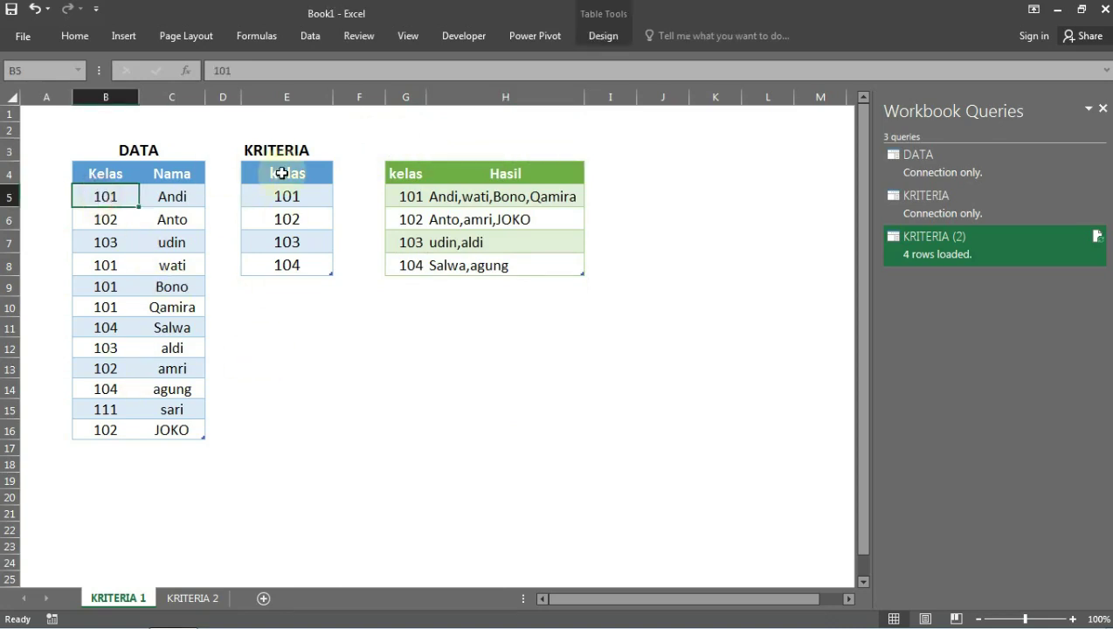
pyautogui.moveTo(281, 169); pyautogui.dragTo(288, 268)
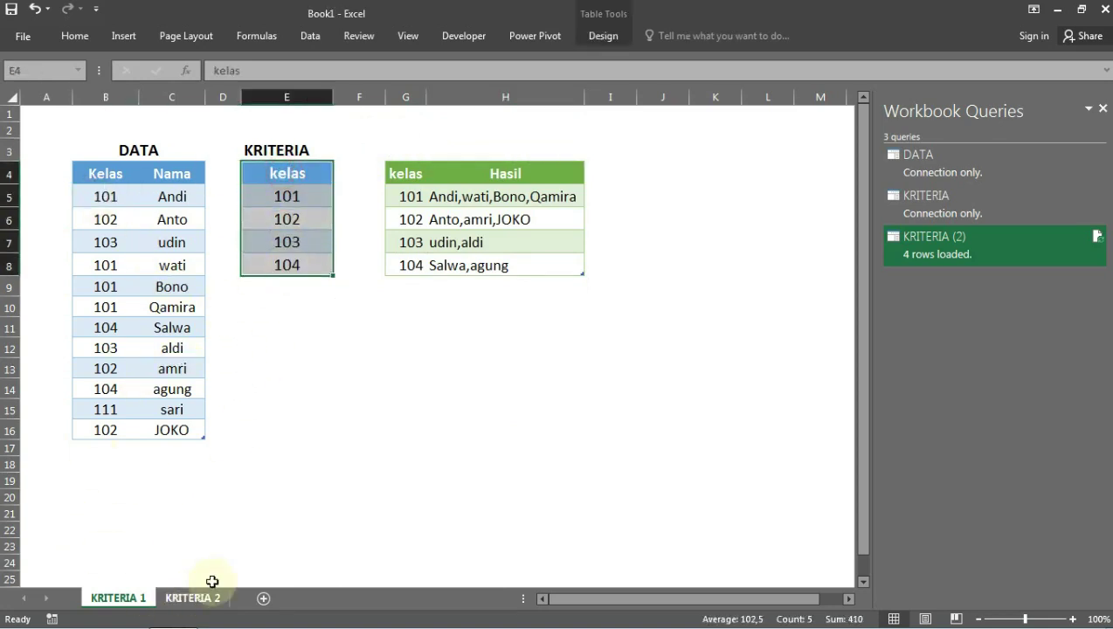
# - On the KRITERIA 2 sheet, merge and center the DATABASE title across B3:D3
pyautogui.click(184, 597)
pyautogui.click(339, 227)
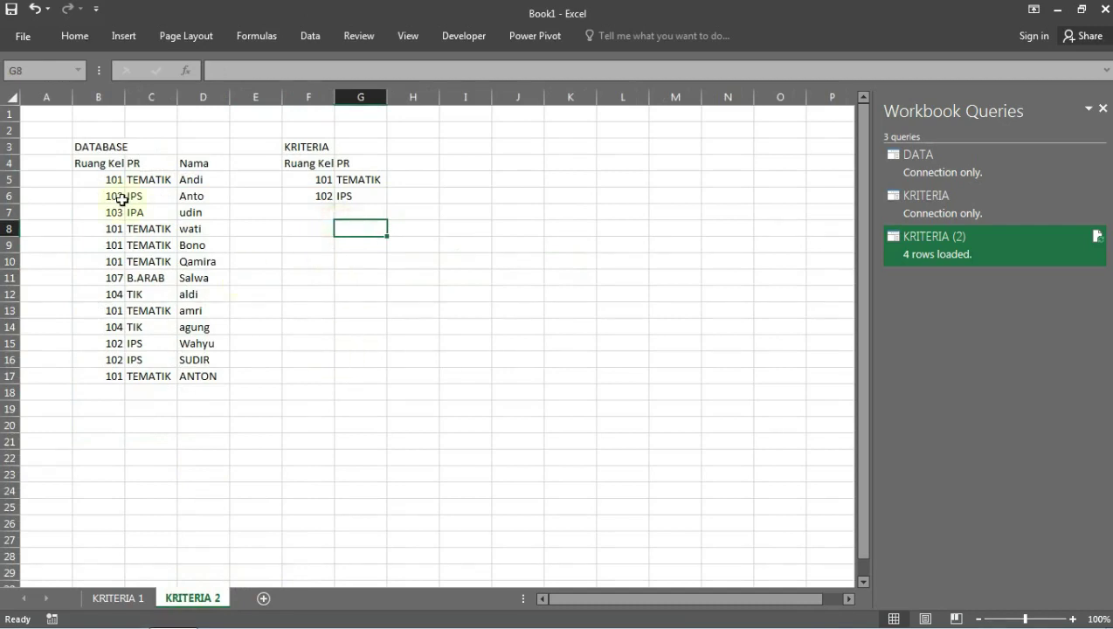
pyautogui.moveTo(83, 153); pyautogui.dragTo(191, 142)
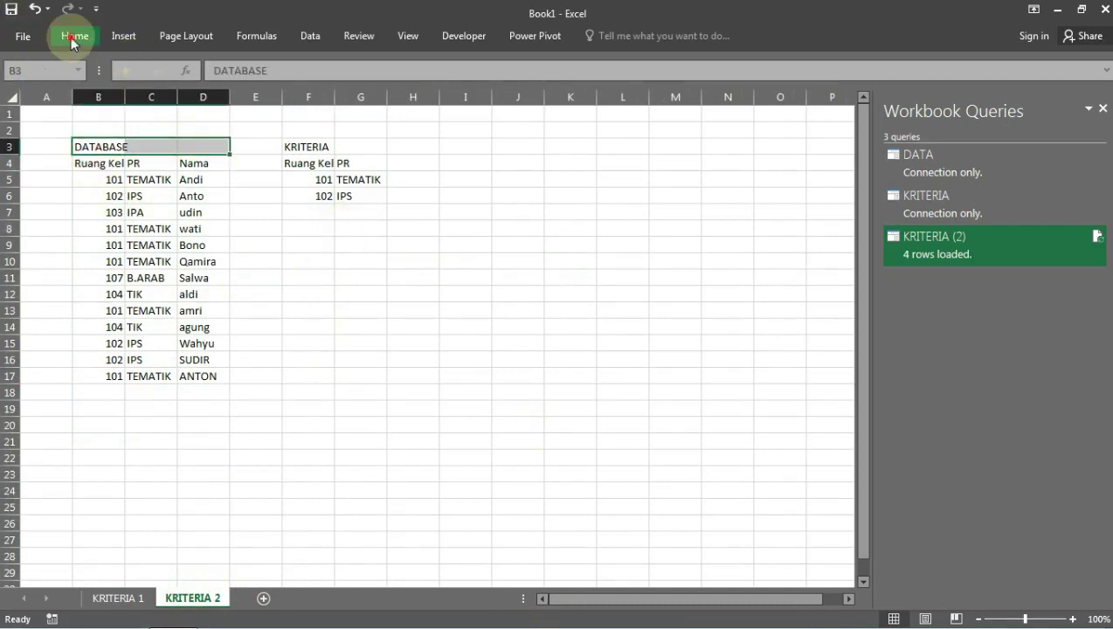
pyautogui.click(74, 37)
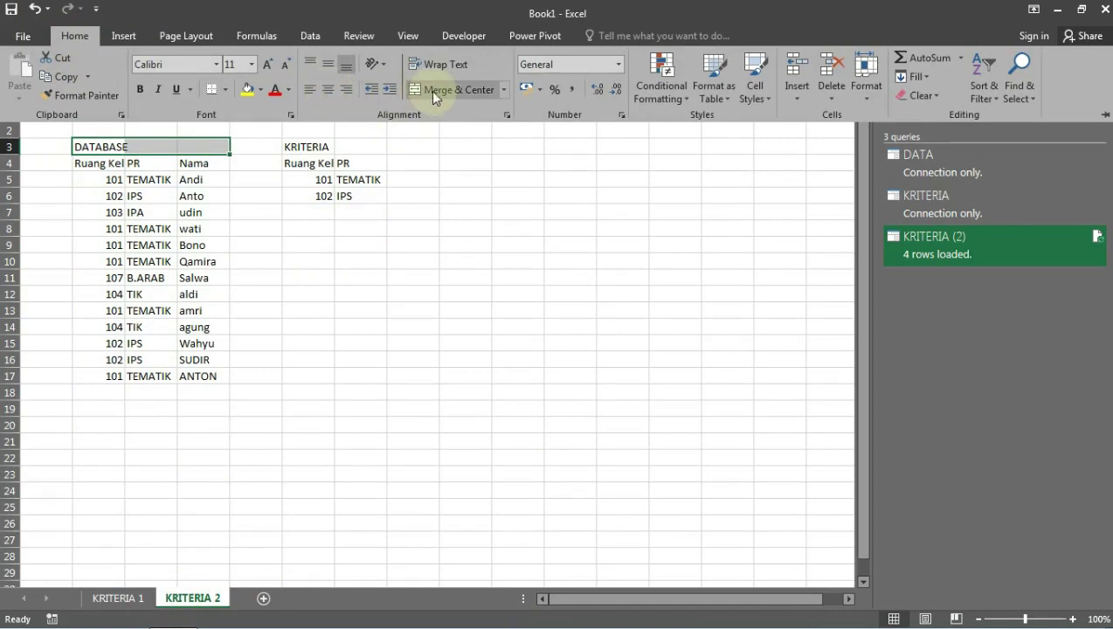
pyautogui.click(431, 91)
# - Center the contents of the DATABASE range B4:D17 and the KRITERIA range F4:G6
pyautogui.moveTo(87, 163); pyautogui.dragTo(206, 373)
pyautogui.click(73, 37)
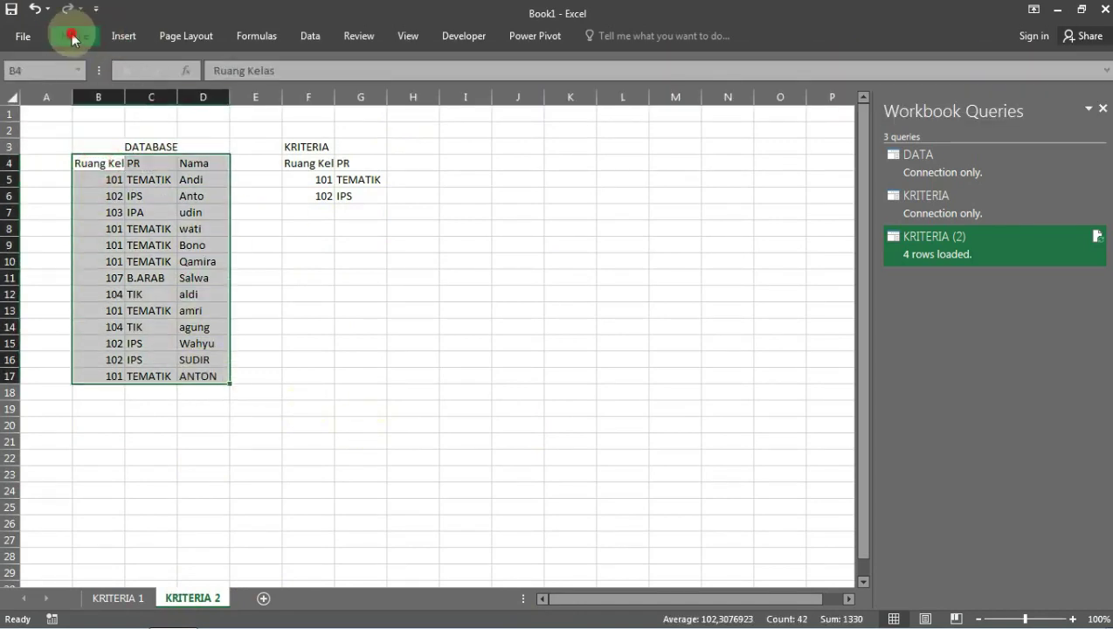
pyautogui.click(324, 87)
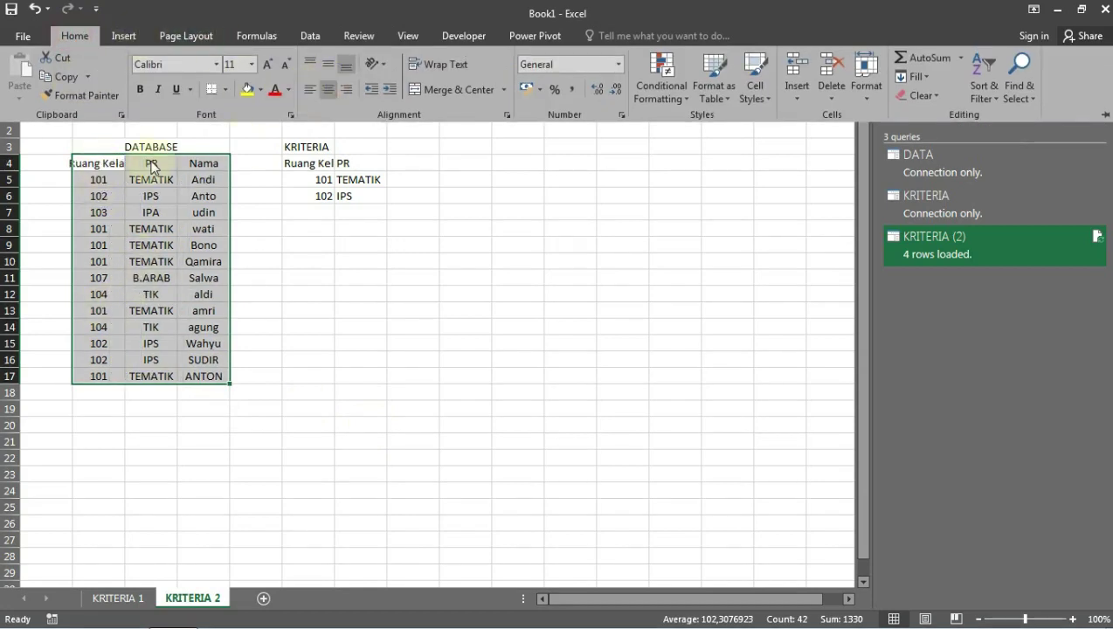
pyautogui.click(288, 163)
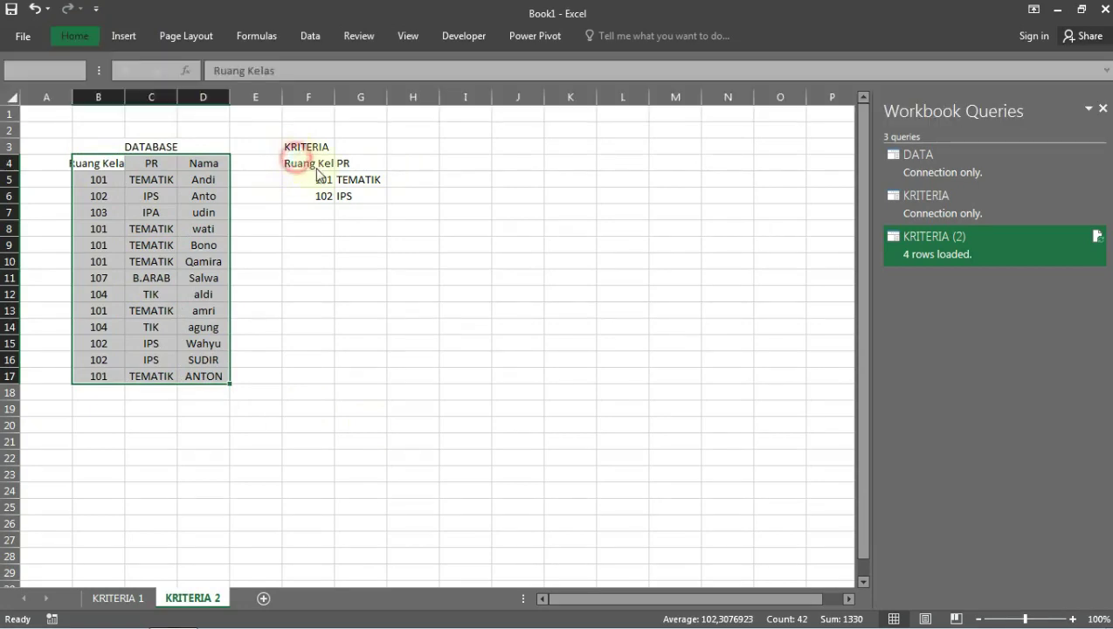
pyautogui.moveTo(307, 163); pyautogui.dragTo(371, 199)
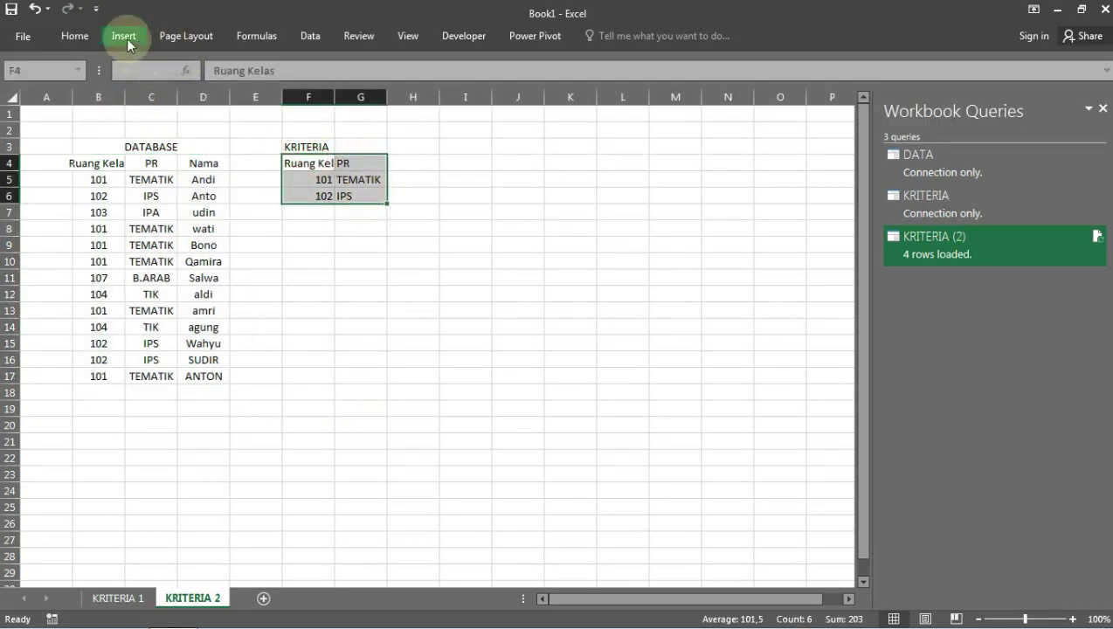
pyautogui.click(74, 36)
pyautogui.click(326, 90)
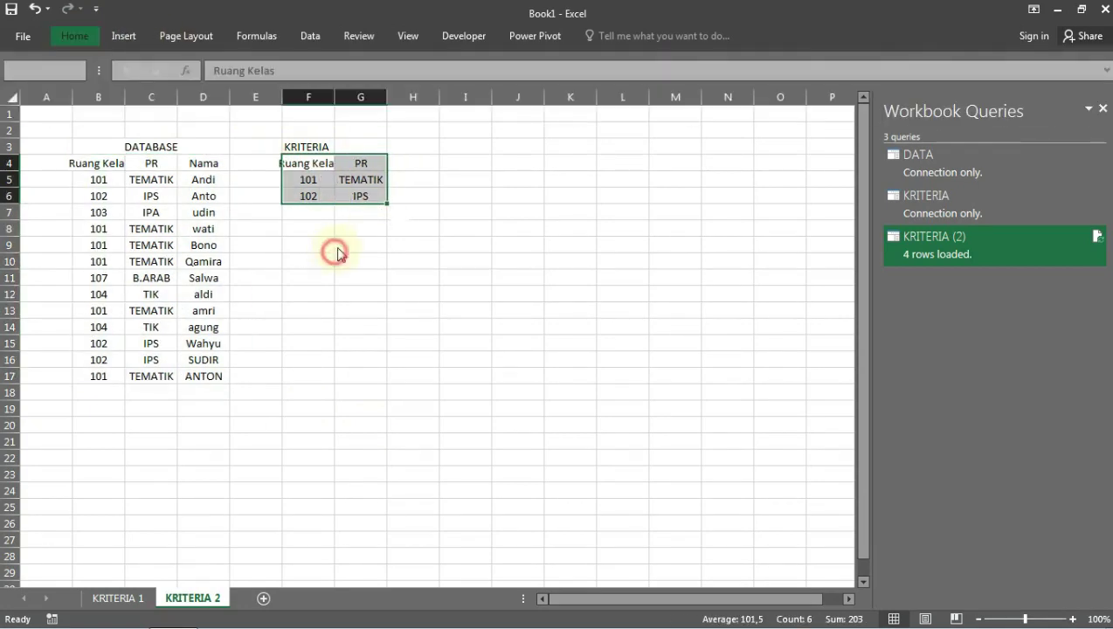
# - Convert the DATABASE range B4:D17 into a table with headers and turn off its filter
pyautogui.click(316, 164)
pyautogui.click(90, 166)
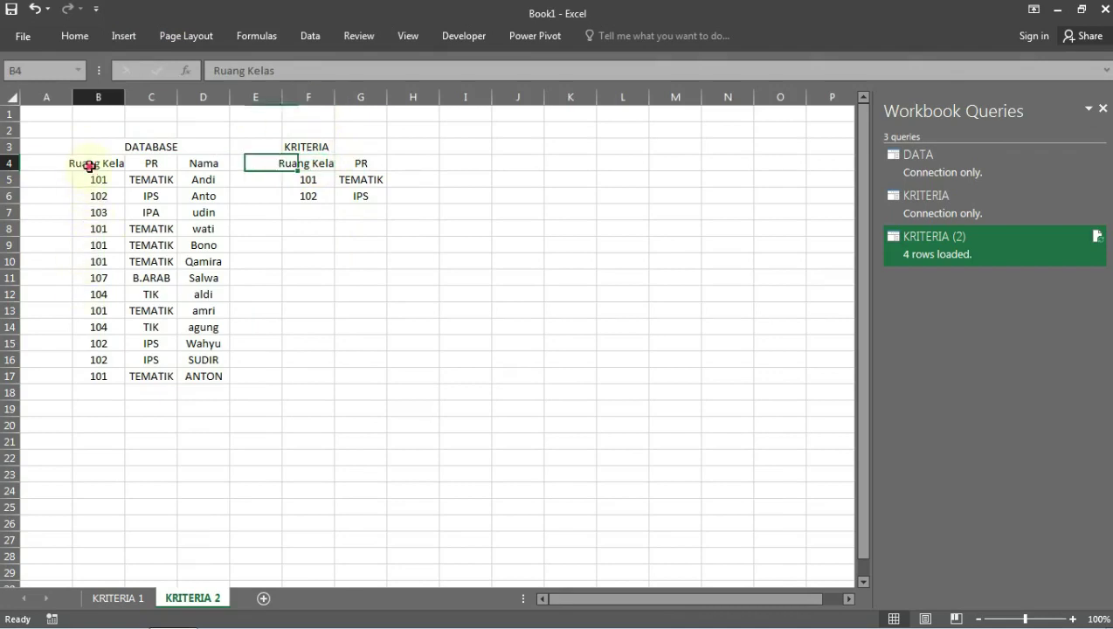
pyautogui.moveTo(99, 162); pyautogui.dragTo(193, 373)
pyautogui.click(123, 35)
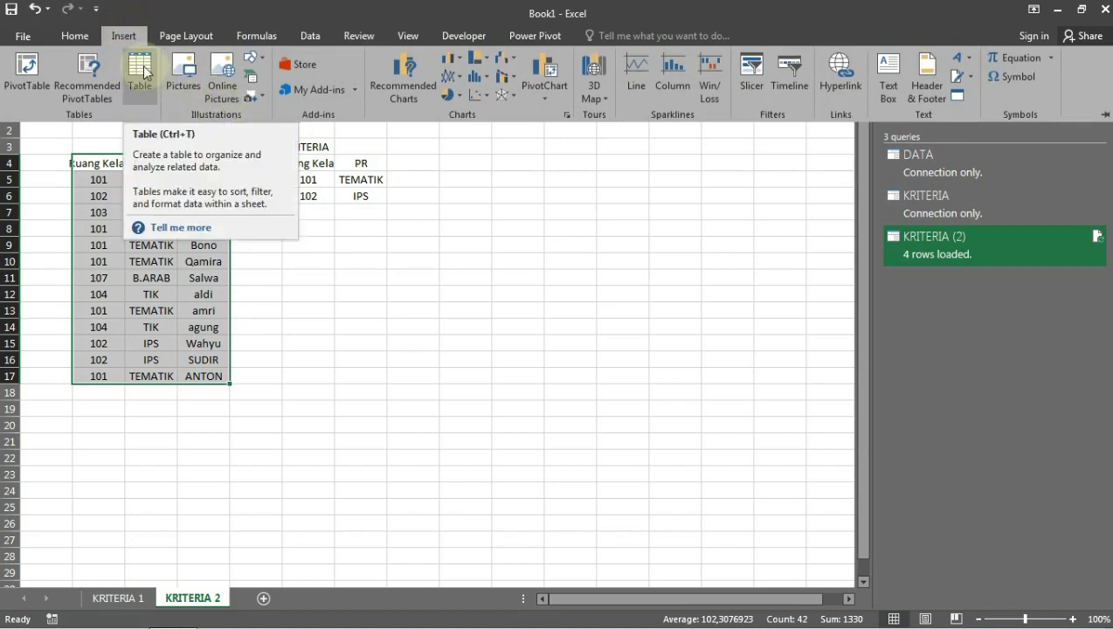
pyautogui.click(142, 70)
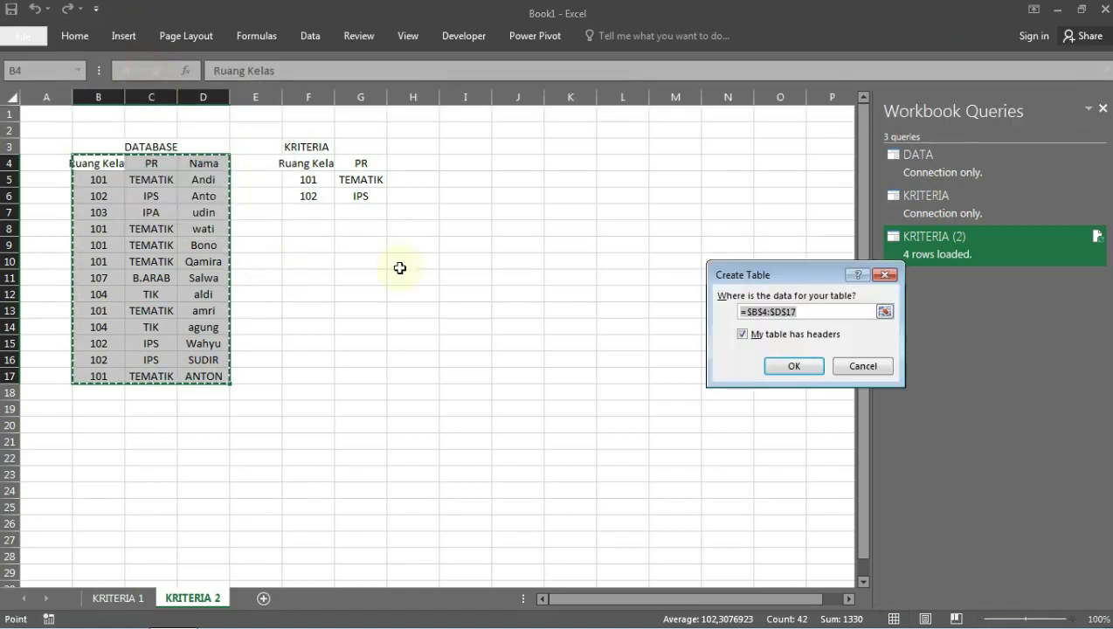
pyautogui.click(795, 365)
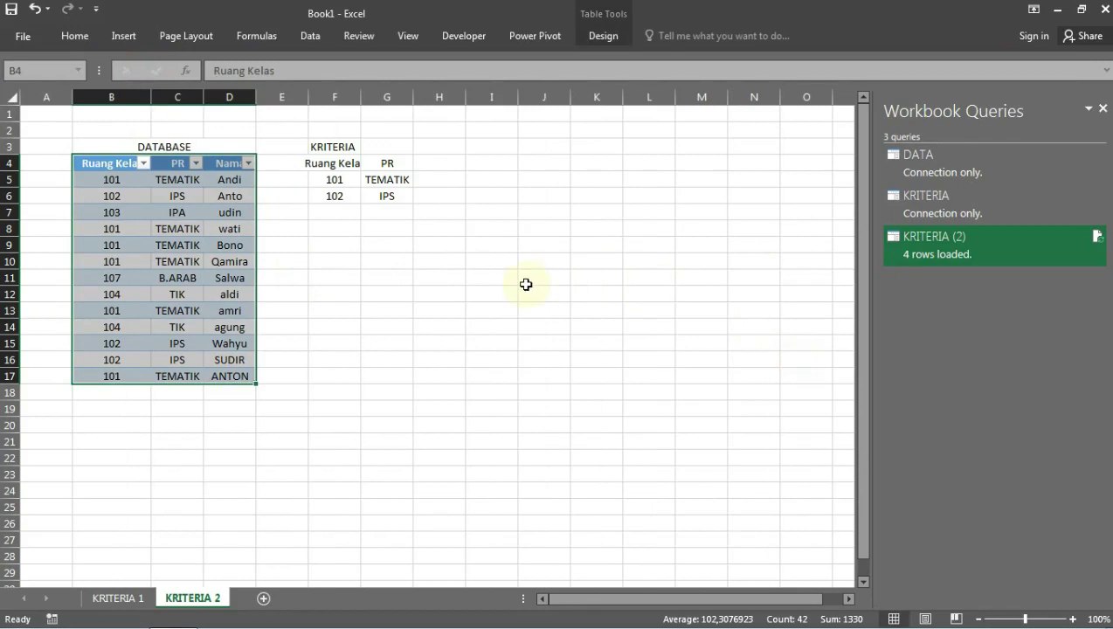
pyautogui.click(310, 37)
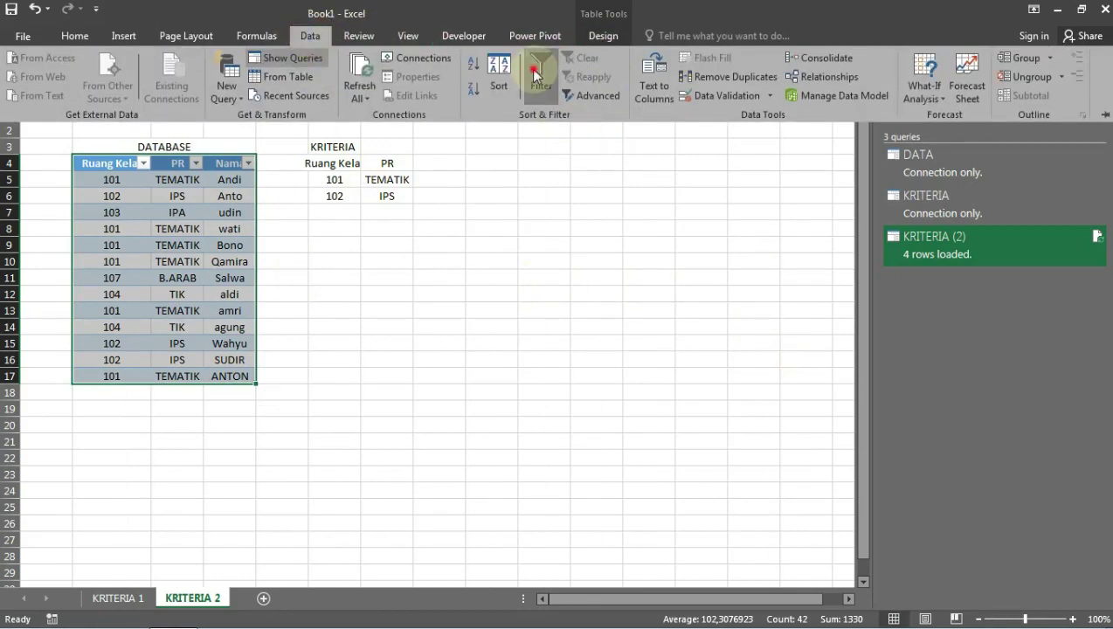
pyautogui.click(534, 70)
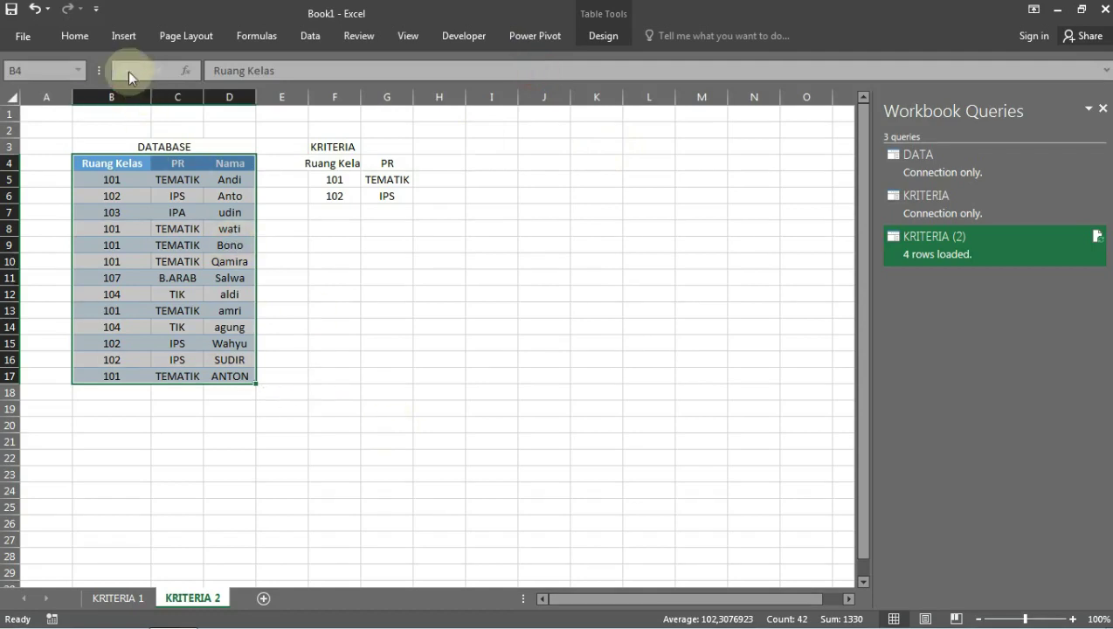
# - Increase the font size of the DATABASE table to 14
pyautogui.click(74, 36)
pyautogui.click(270, 64)
pyautogui.click(269, 64)
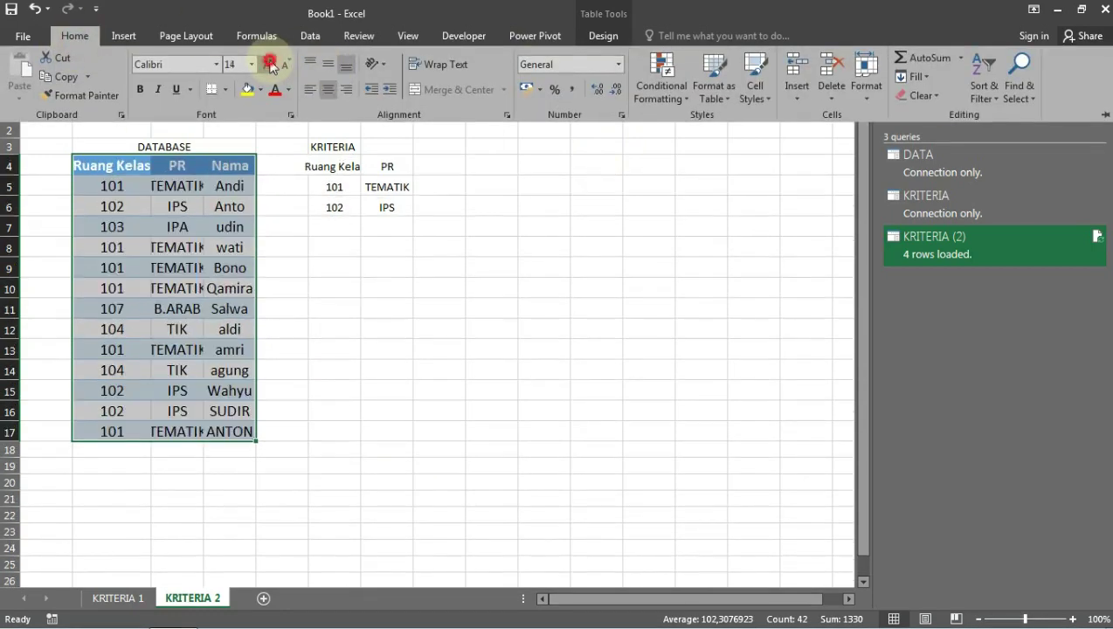
# - Keep the DATABASE table's font size at 14 and widen the PR and Nama columns to fit their contents
pyautogui.click(272, 65)
pyautogui.click(283, 65)
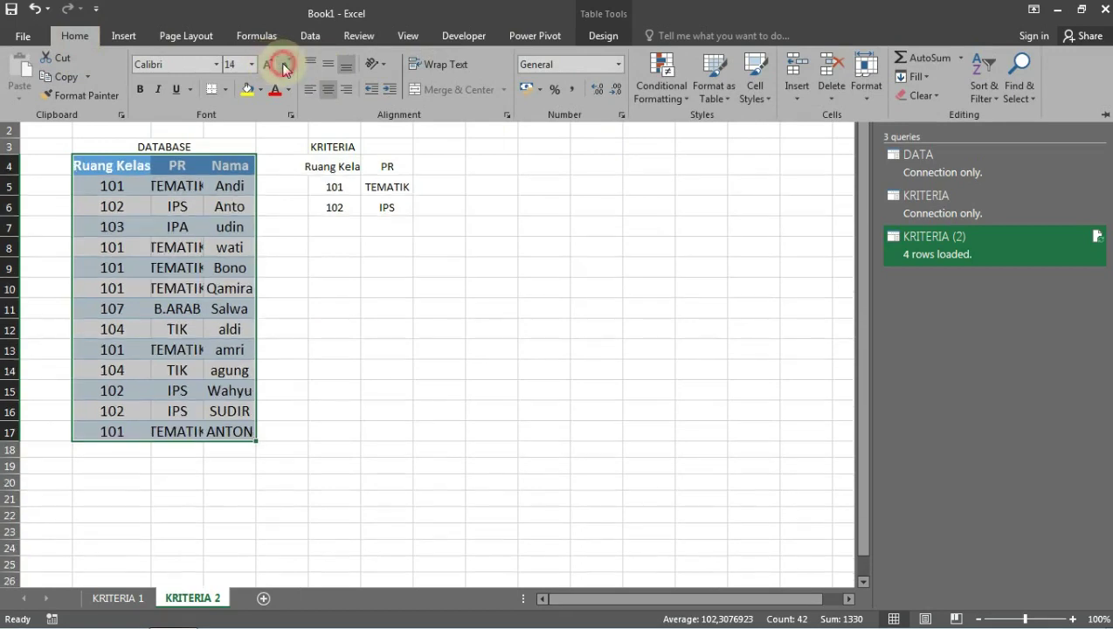
pyautogui.click(248, 276)
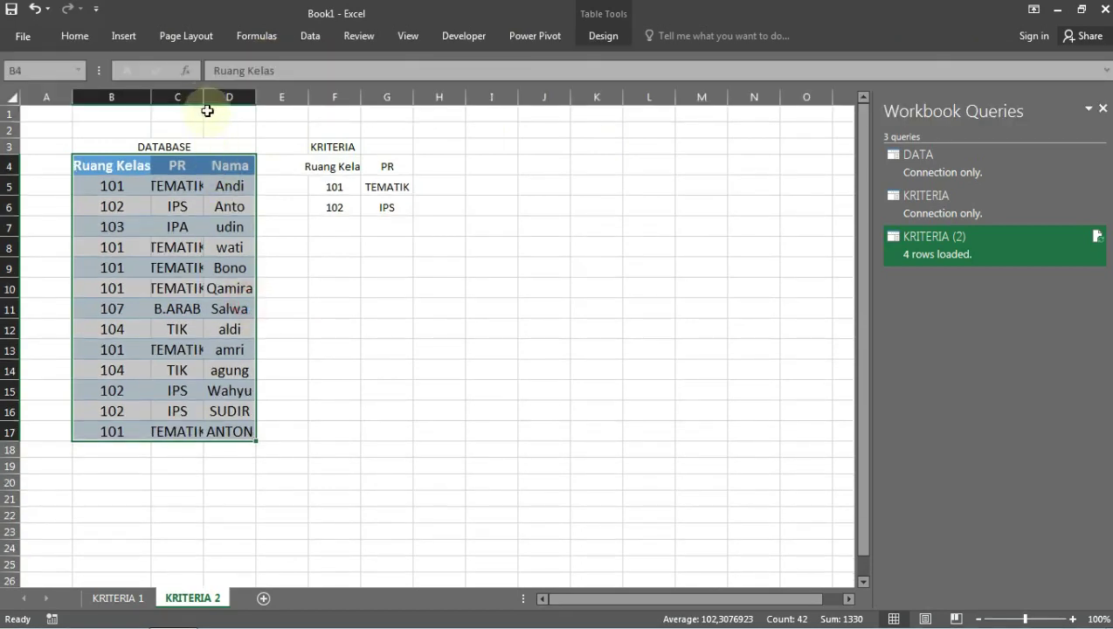
pyautogui.moveTo(205, 98); pyautogui.dragTo(205, 99)
pyautogui.doubleClick(204, 98)
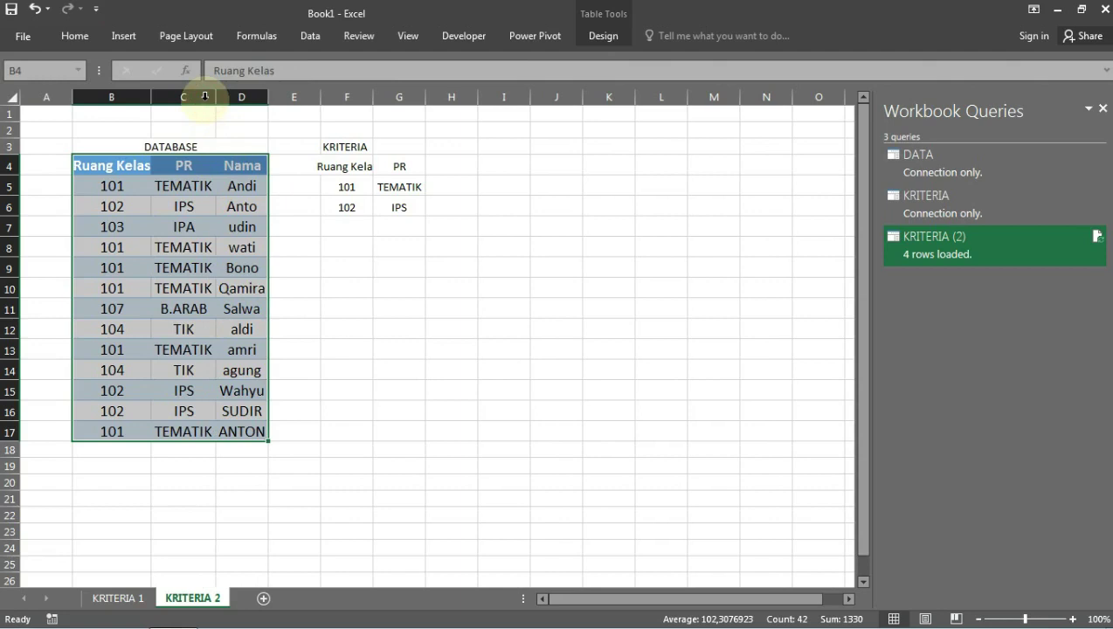
pyautogui.moveTo(269, 97); pyautogui.dragTo(286, 97)
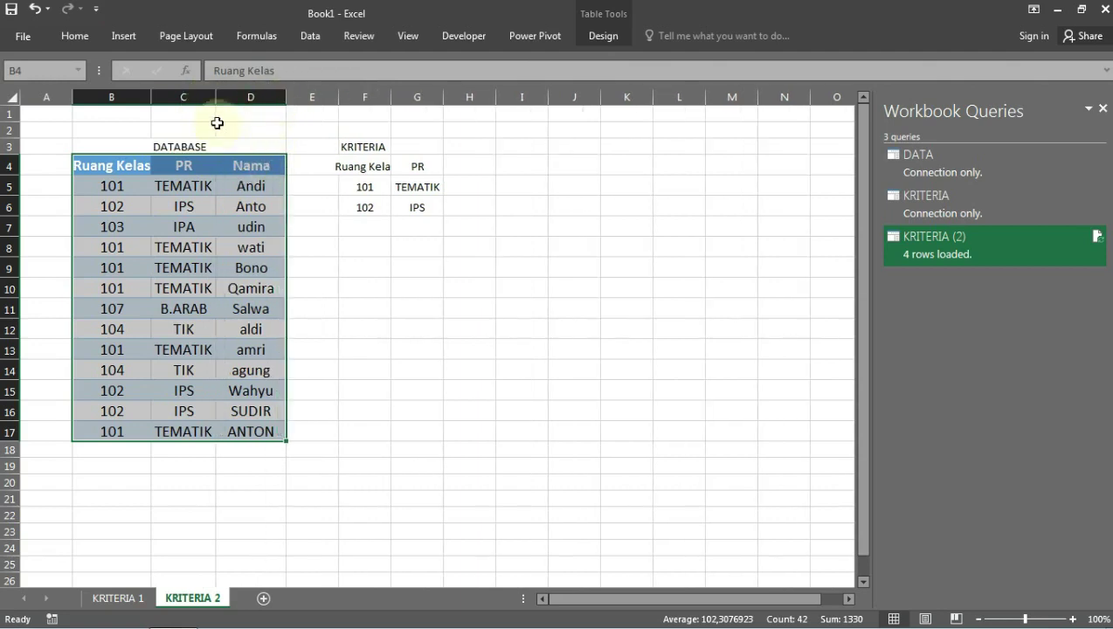
pyautogui.moveTo(215, 96); pyautogui.dragTo(229, 97)
# - Increase the font size of the merged DATABASE title above the table
pyautogui.click(184, 147)
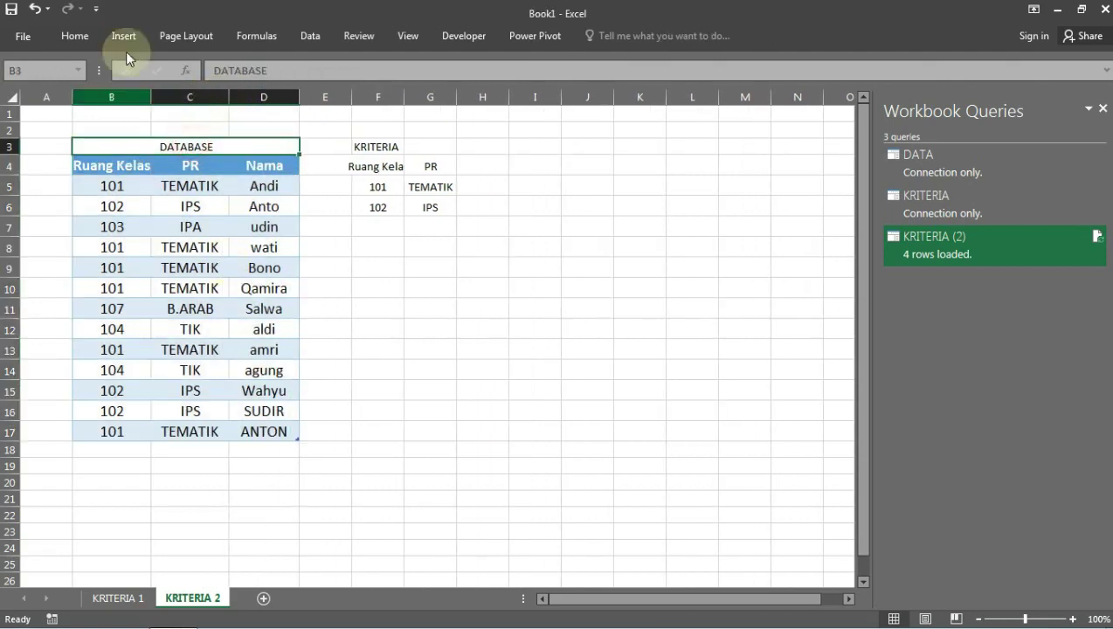
pyautogui.click(76, 36)
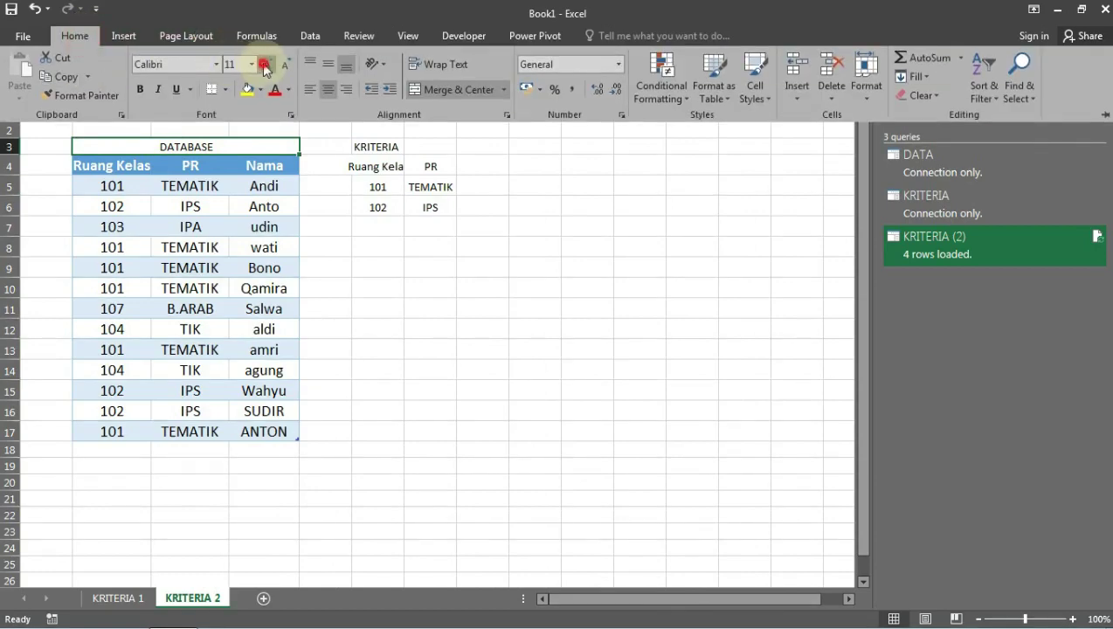
pyautogui.click(414, 417)
# - Convert the KRITERIA range F4:G6 into a table with headers
pyautogui.click(360, 168)
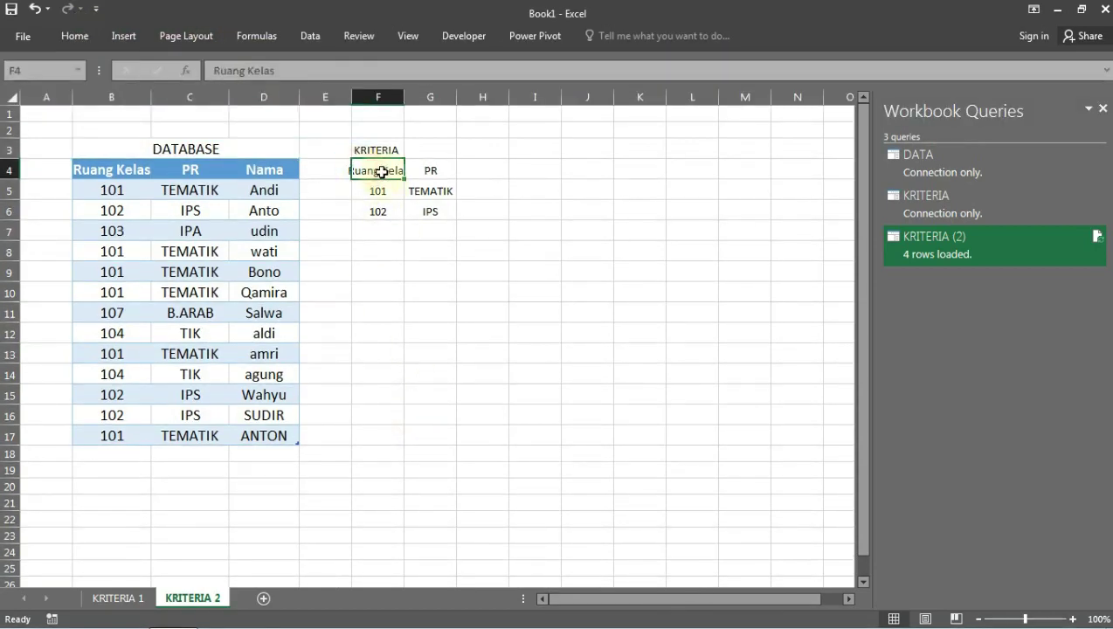
pyautogui.moveTo(382, 172); pyautogui.dragTo(437, 219)
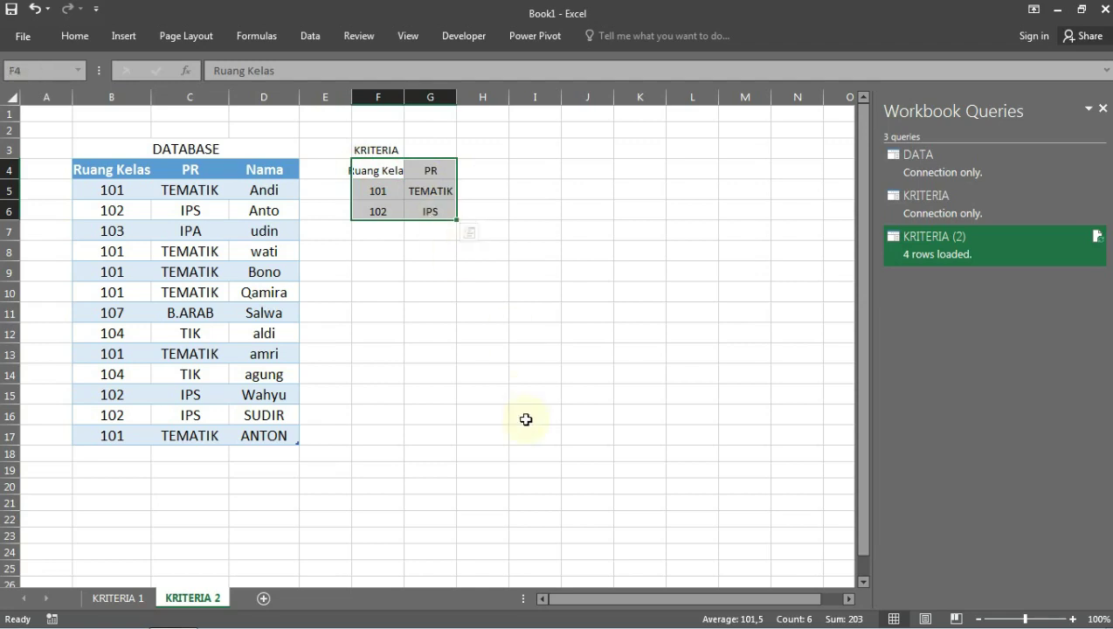
pyautogui.click(124, 36)
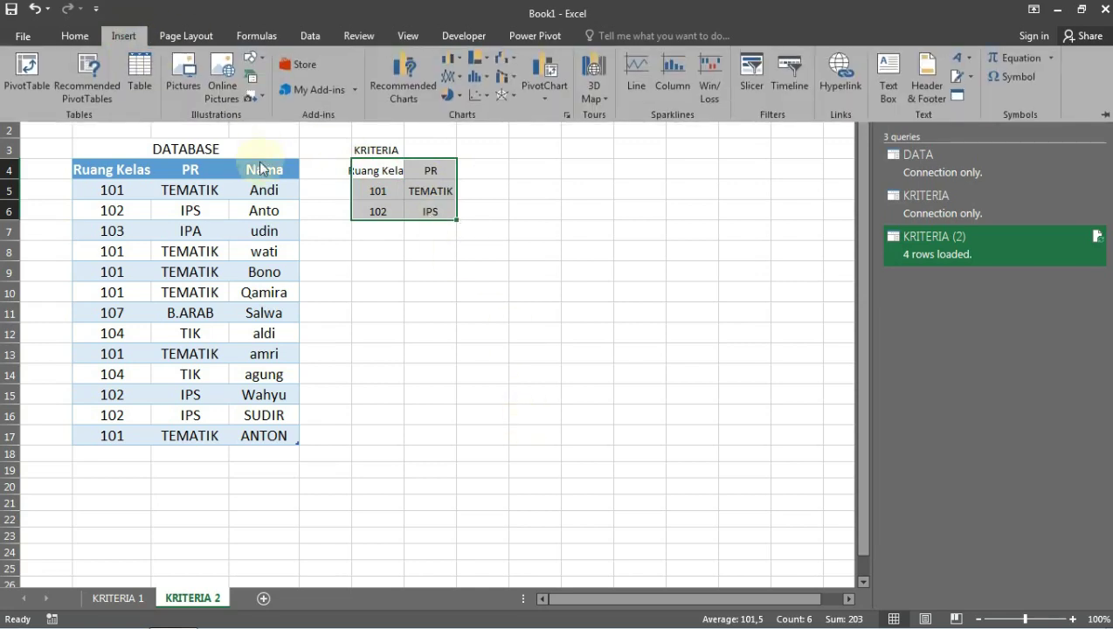
pyautogui.click(142, 76)
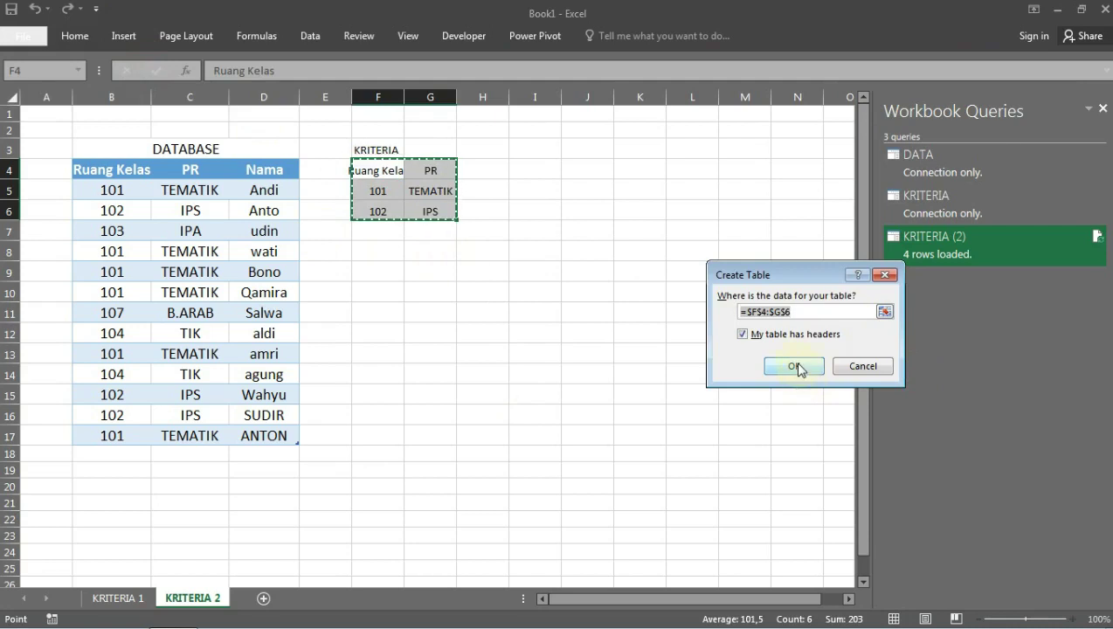
pyautogui.click(796, 367)
# - Set the KRITERIA table's font size to 14 and autofit columns F and G
pyautogui.click(75, 36)
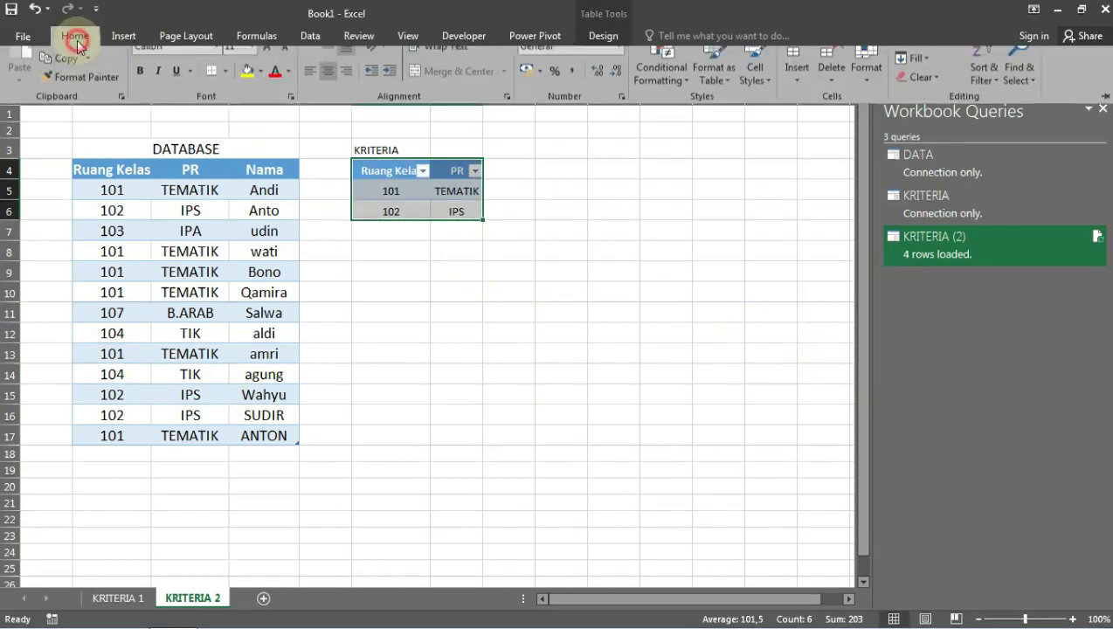
pyautogui.click(270, 66)
pyautogui.click(270, 67)
pyautogui.click(270, 67)
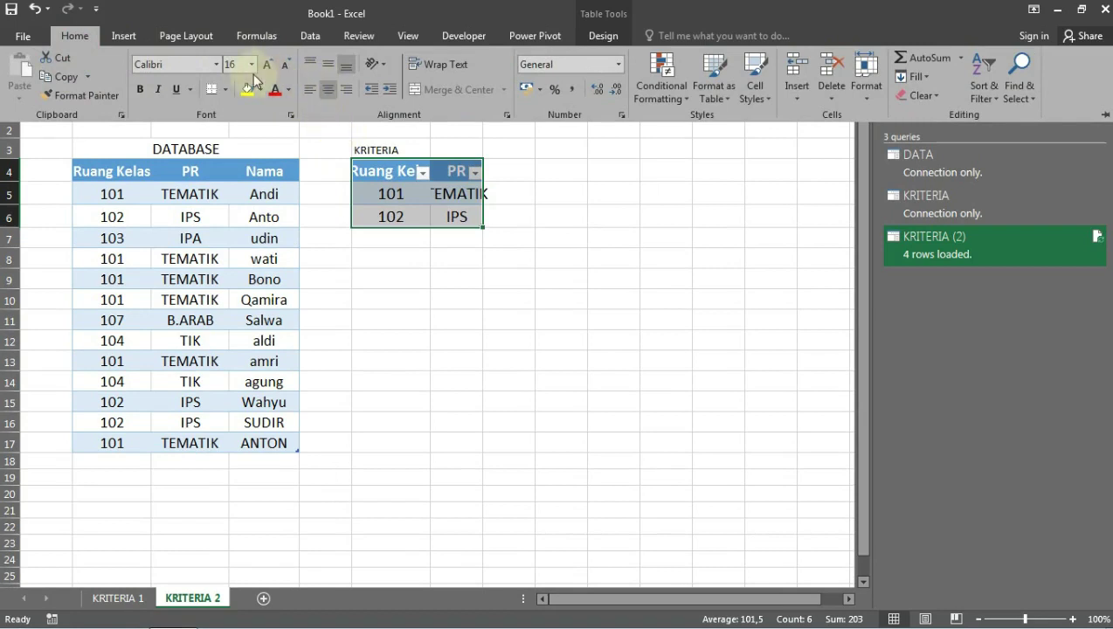
pyautogui.click(277, 68)
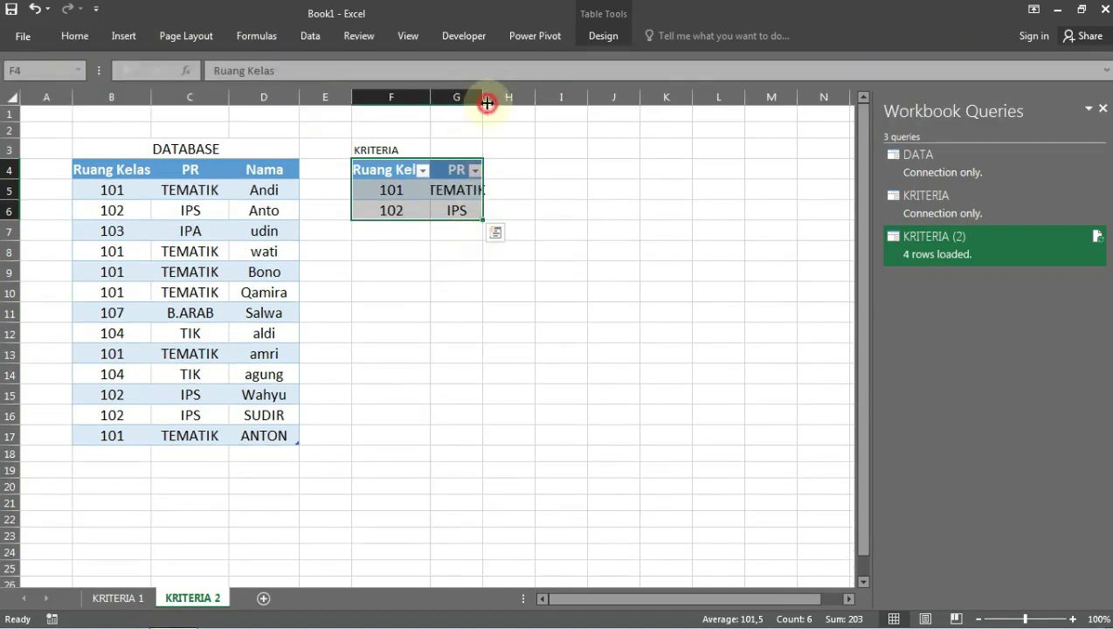
pyautogui.doubleClick(484, 97)
pyautogui.doubleClick(430, 96)
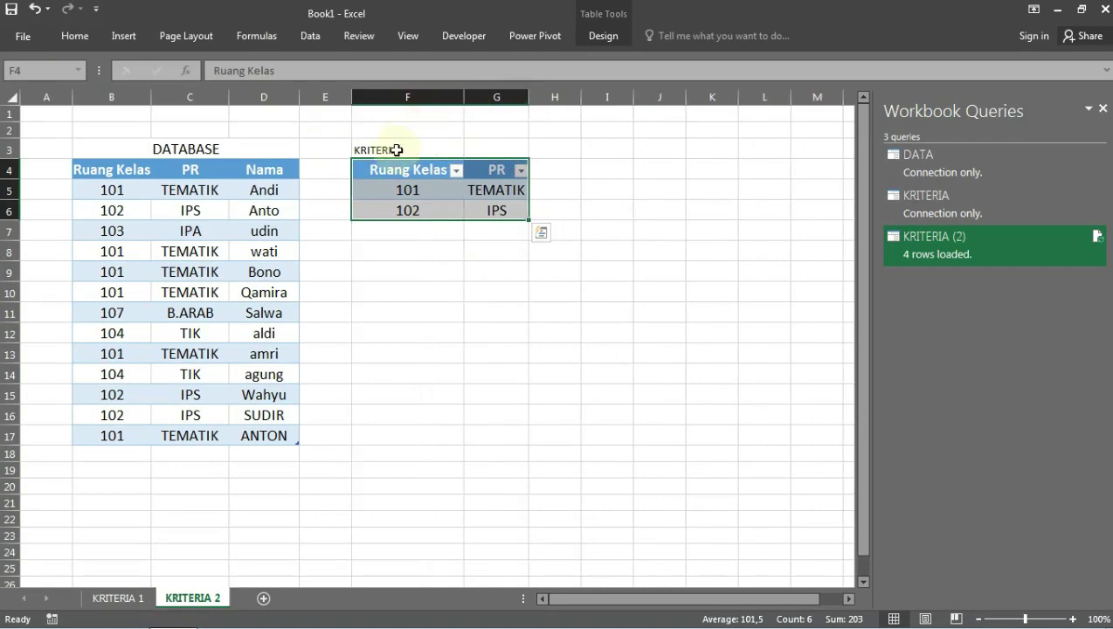
# - Merge and center the KRITERIA title across F3:G3 and increase its font size to 14
pyautogui.moveTo(396, 151); pyautogui.dragTo(497, 149)
pyautogui.click(75, 36)
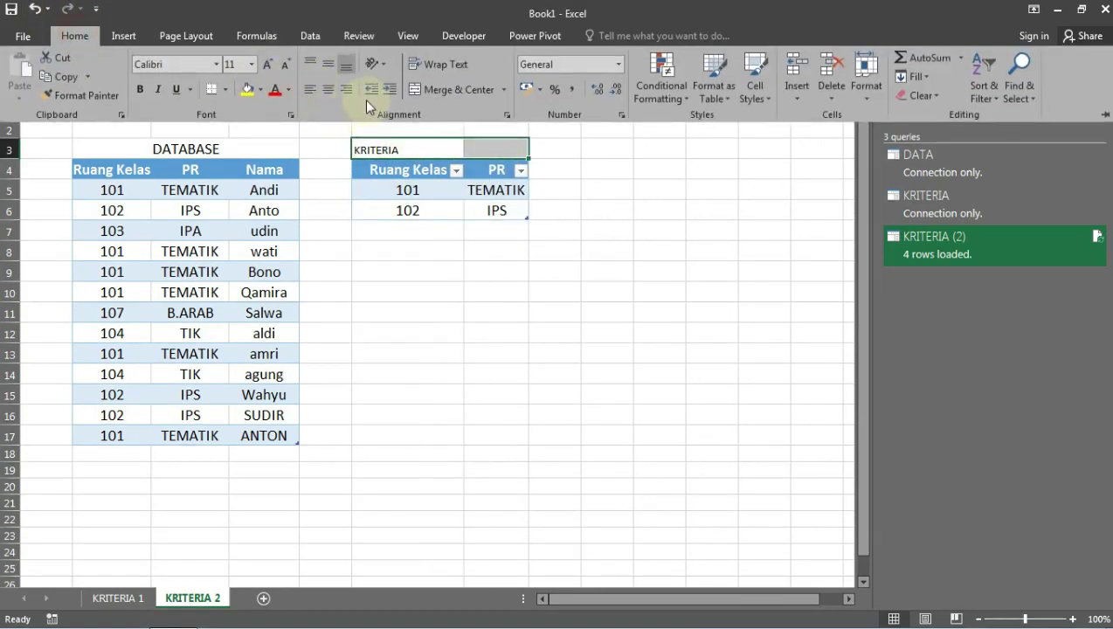
pyautogui.click(450, 89)
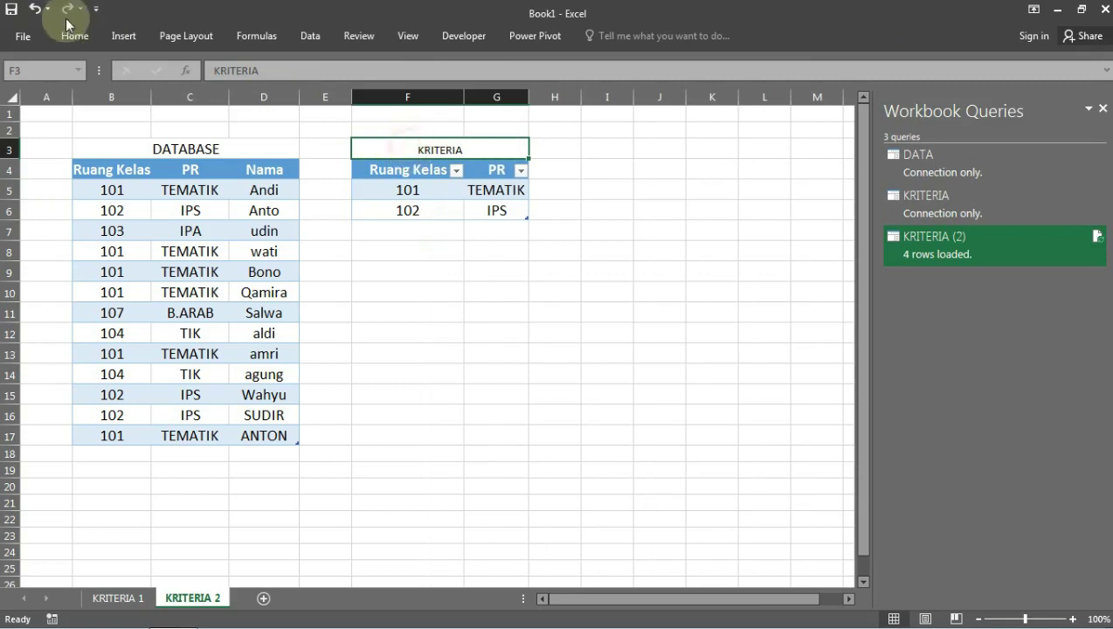
pyautogui.click(74, 35)
pyautogui.click(269, 67)
pyautogui.click(269, 67)
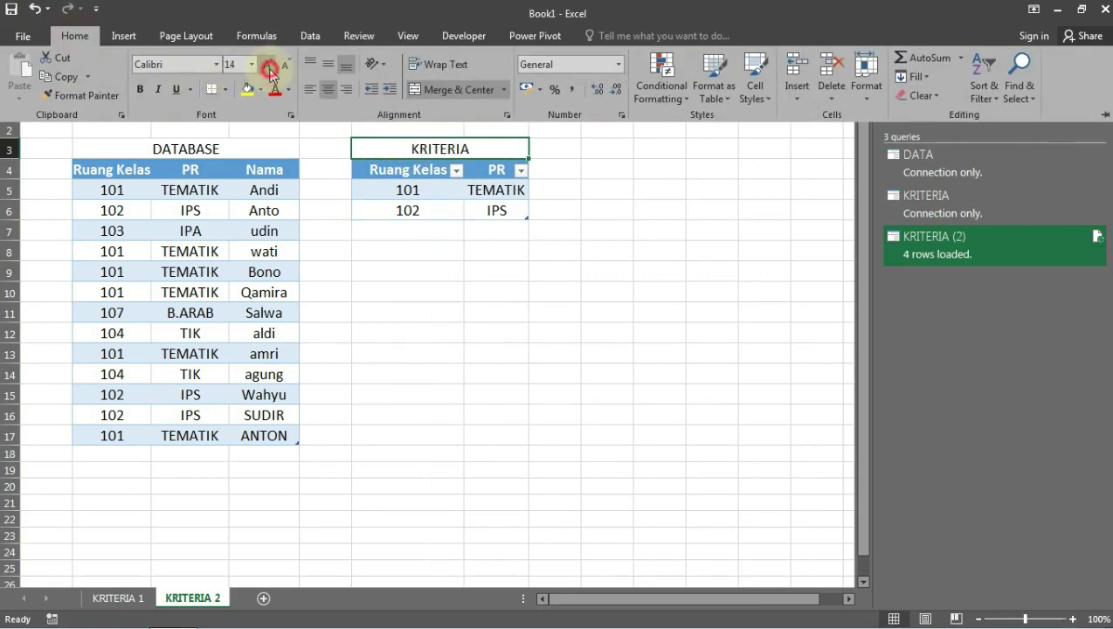
pyautogui.click(360, 296)
# - Hide the gridlines on the KRITERIA 2 sheet
pyautogui.click(409, 36)
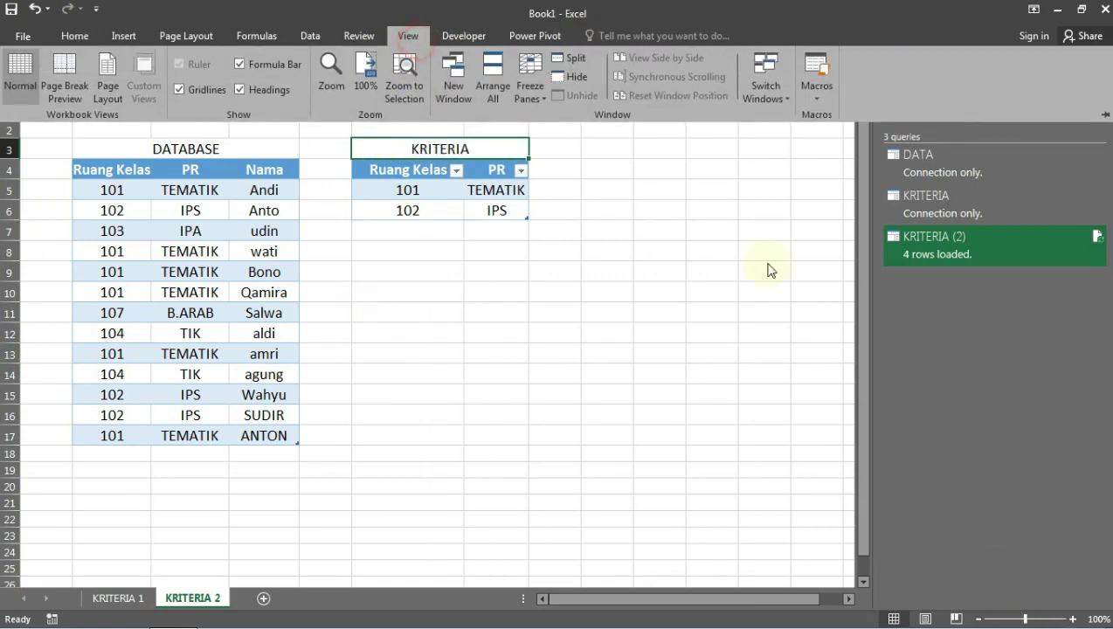
pyautogui.click(179, 89)
pyautogui.click(464, 251)
pyautogui.click(518, 291)
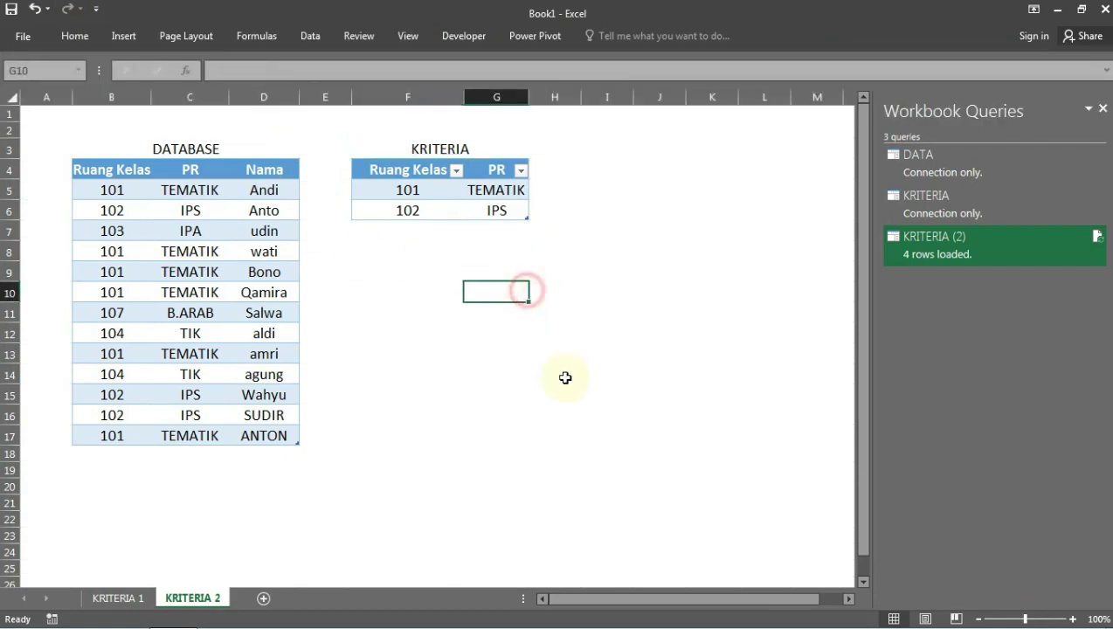
pyautogui.click(444, 272)
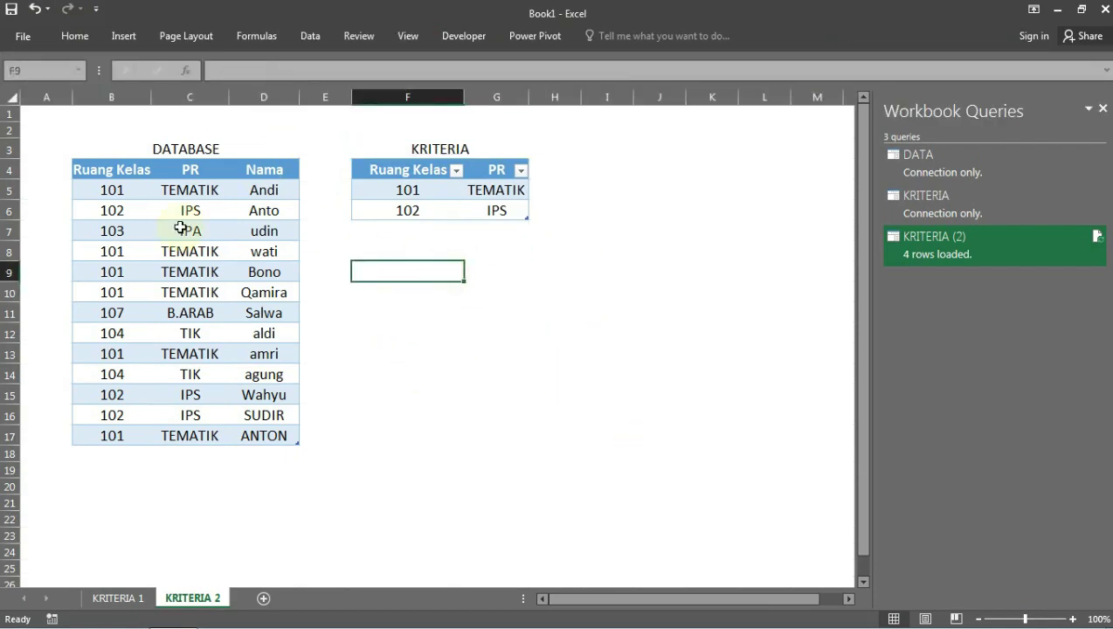
# - Examine how the Ruang Kelas and PR columns of the DATABASE table correspond to the two KRITERIA columns
pyautogui.click(183, 148)
pyautogui.click(484, 142)
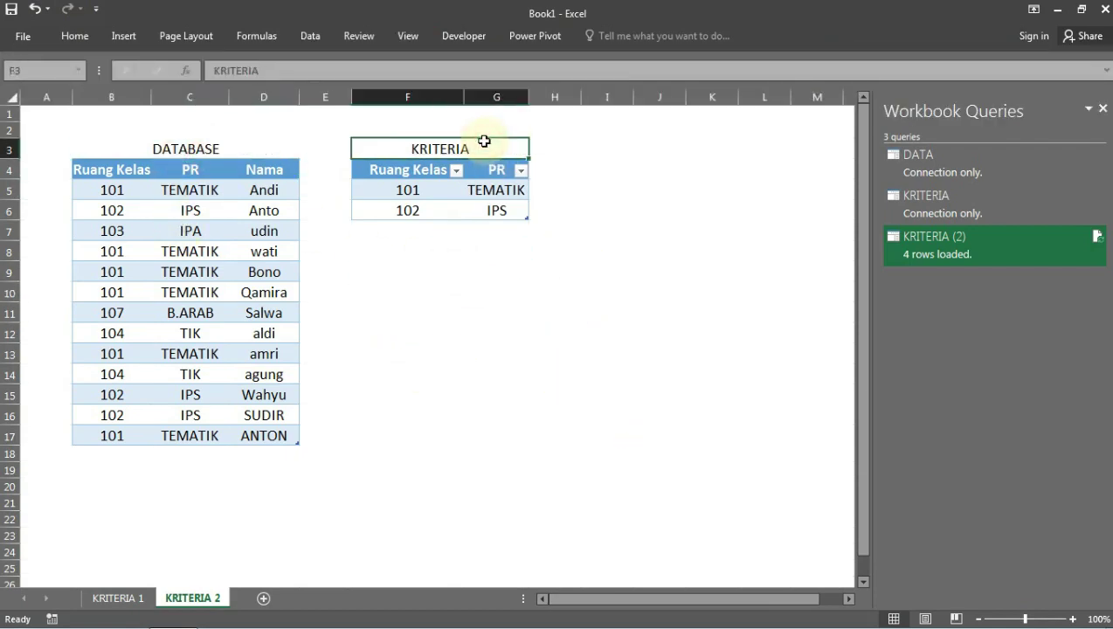
pyautogui.click(533, 212)
pyautogui.moveTo(385, 171); pyautogui.dragTo(481, 213)
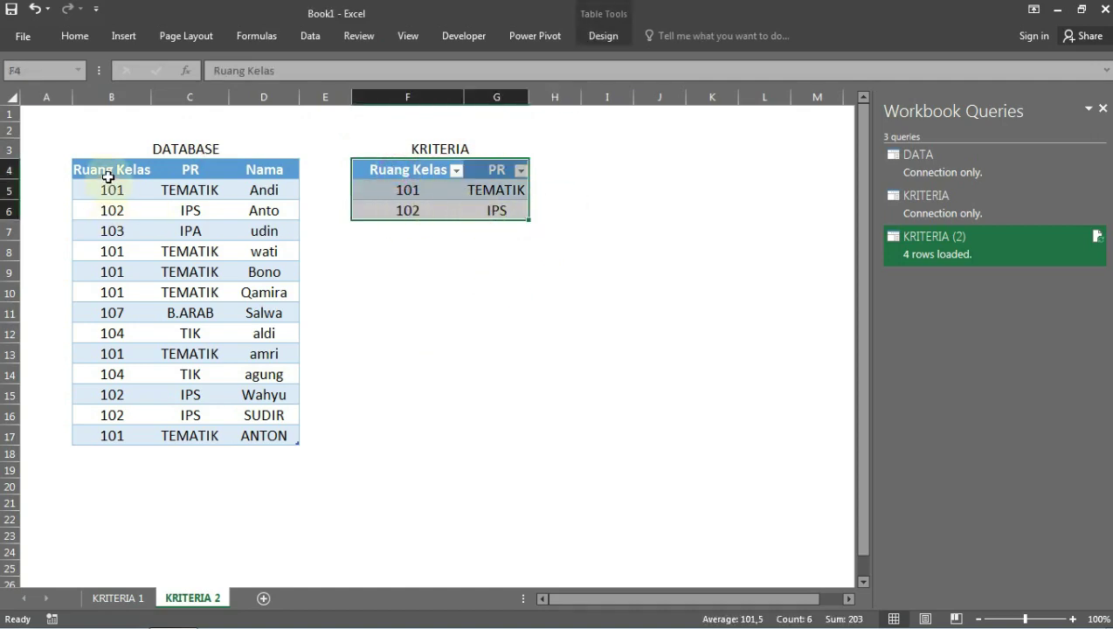
pyautogui.moveTo(96, 171); pyautogui.dragTo(109, 293)
pyautogui.moveTo(189, 171); pyautogui.dragTo(189, 440)
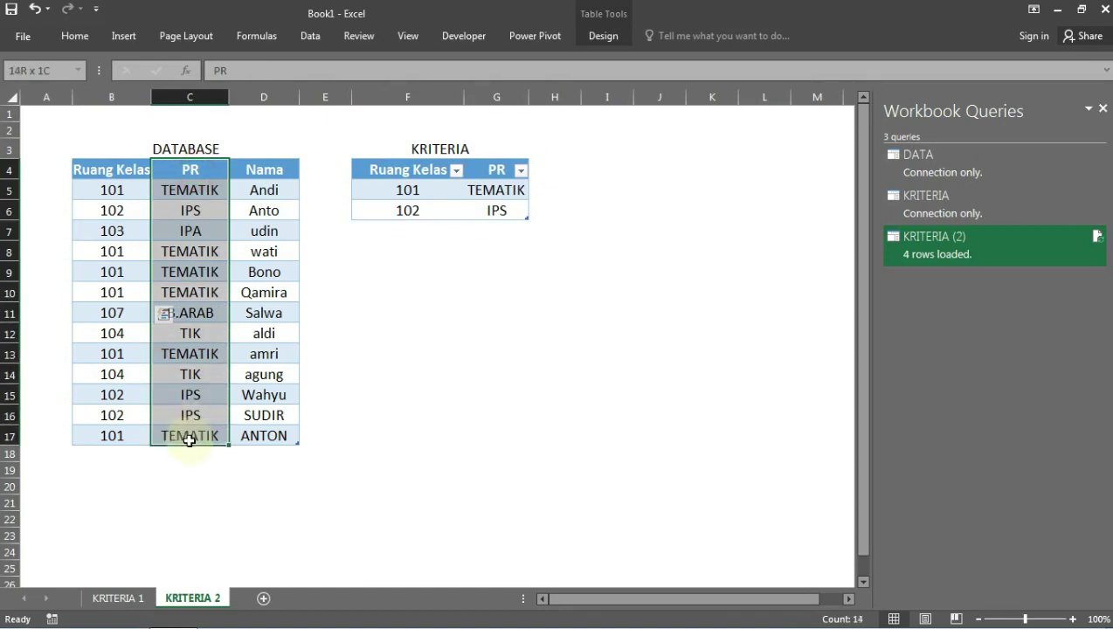
pyautogui.click(104, 171)
pyautogui.click(109, 192)
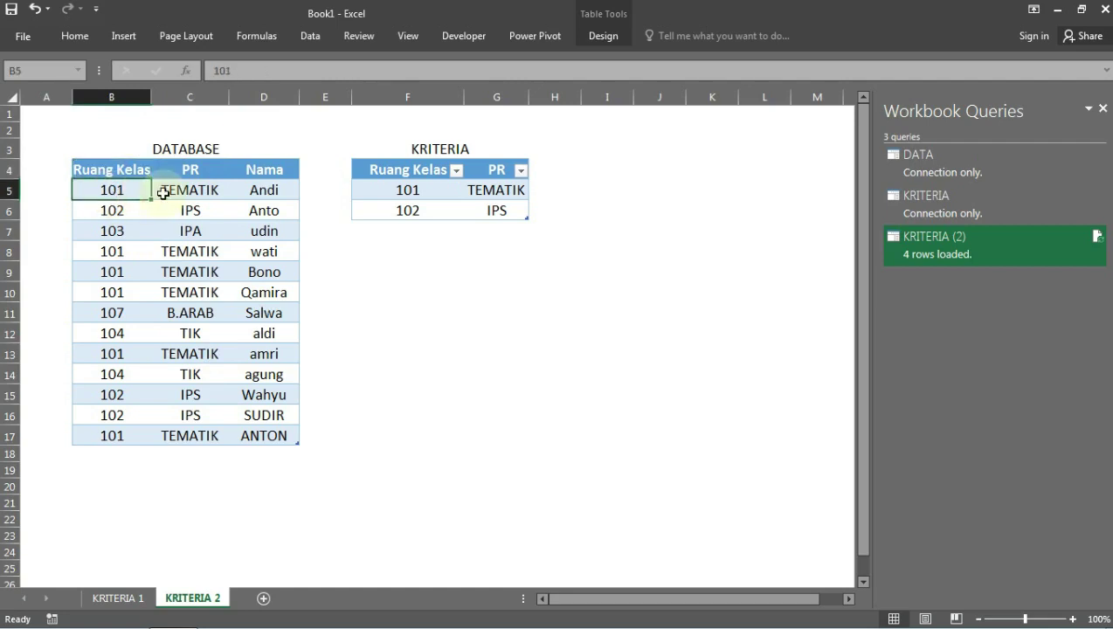
pyautogui.click(189, 190)
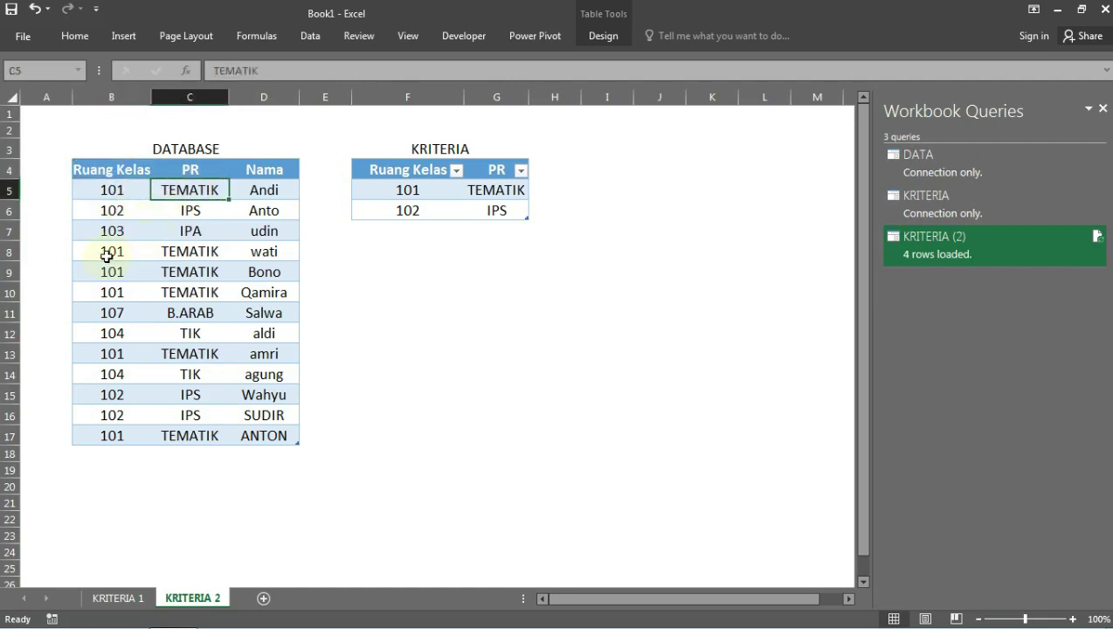
pyautogui.moveTo(106, 256); pyautogui.dragTo(164, 291)
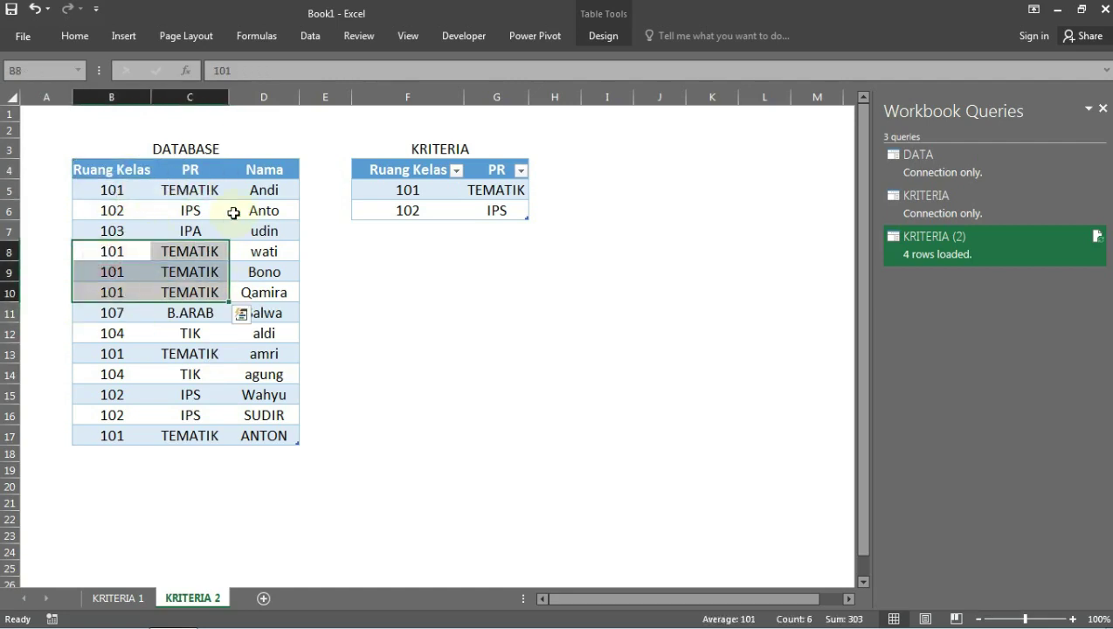
pyautogui.click(276, 189)
# - Rename the DATABASE table's Nama header to "Nama Siswa" and autofit column D
pyautogui.click(281, 166)
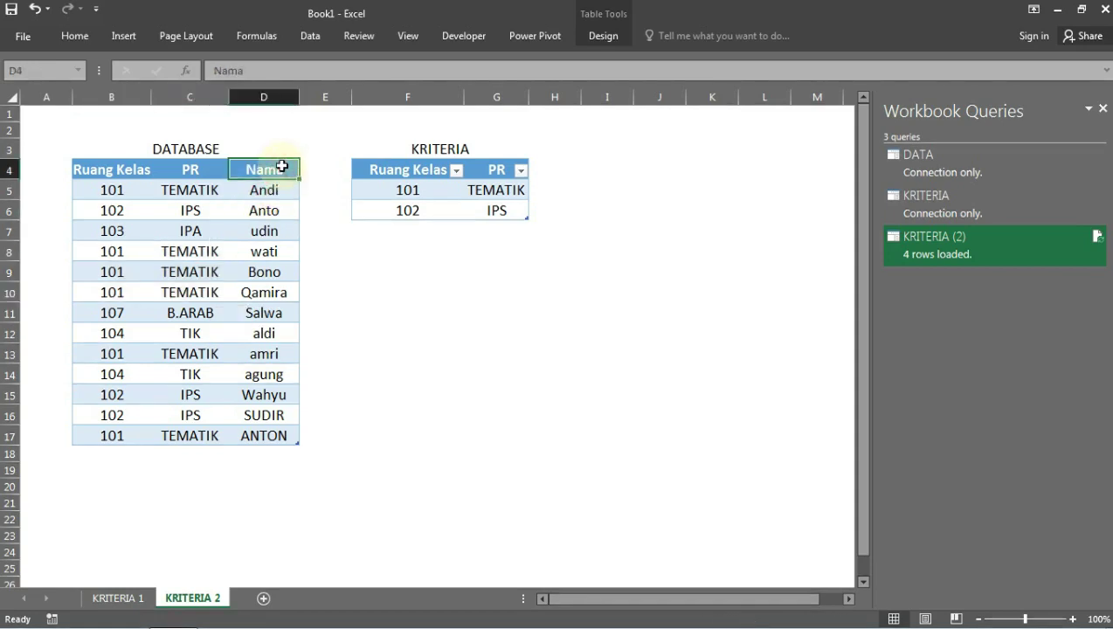
pyautogui.click(248, 70)
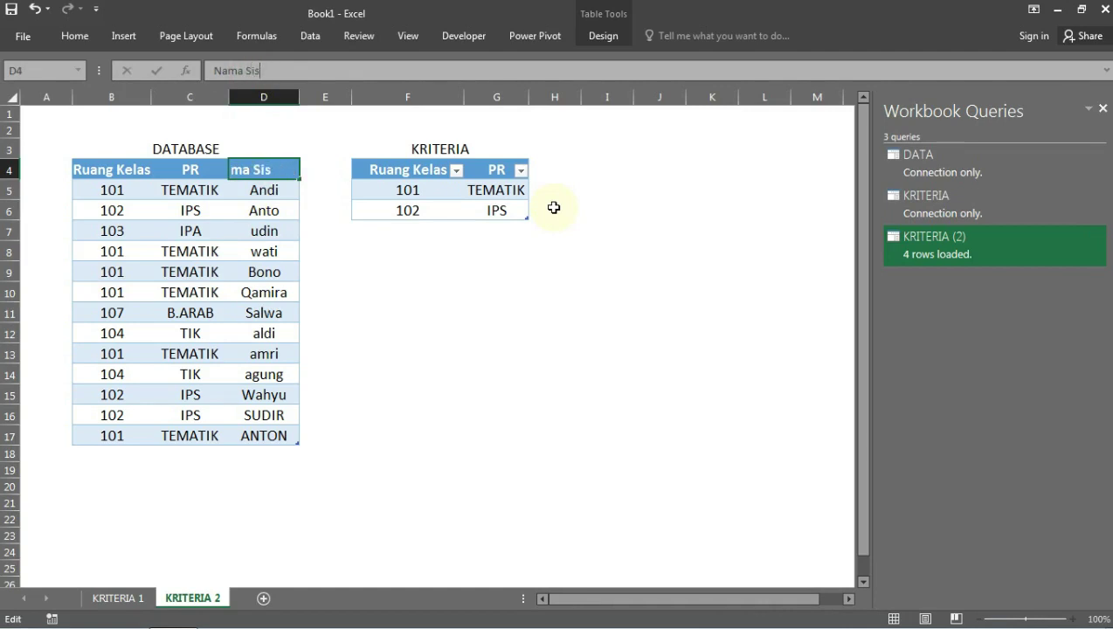
pyautogui.press('Return')
pyautogui.press('Up')
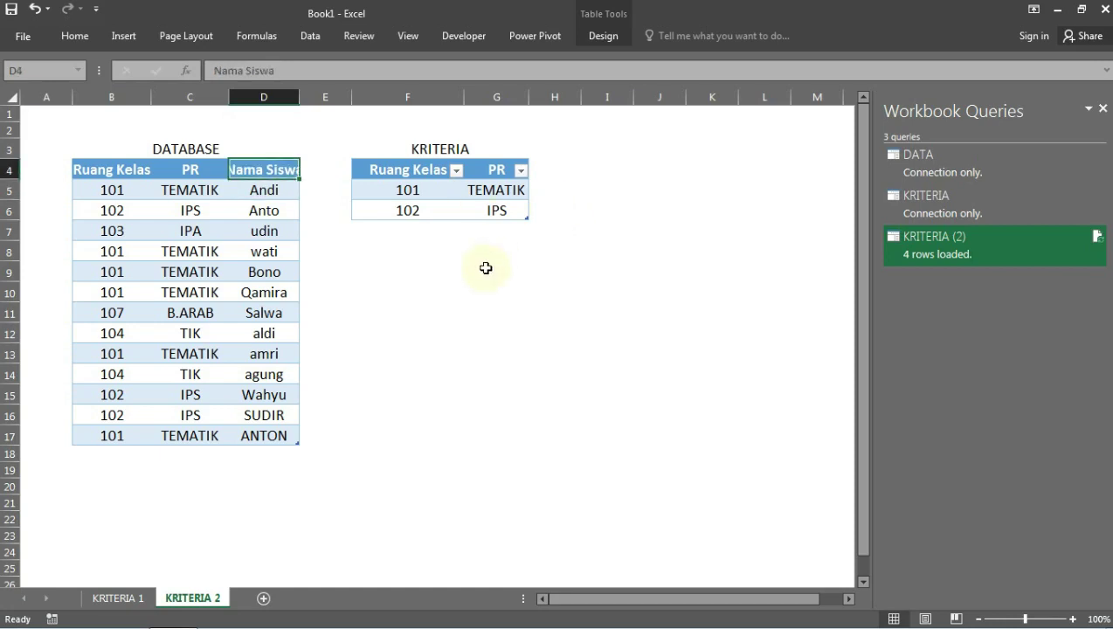
pyautogui.doubleClick(299, 96)
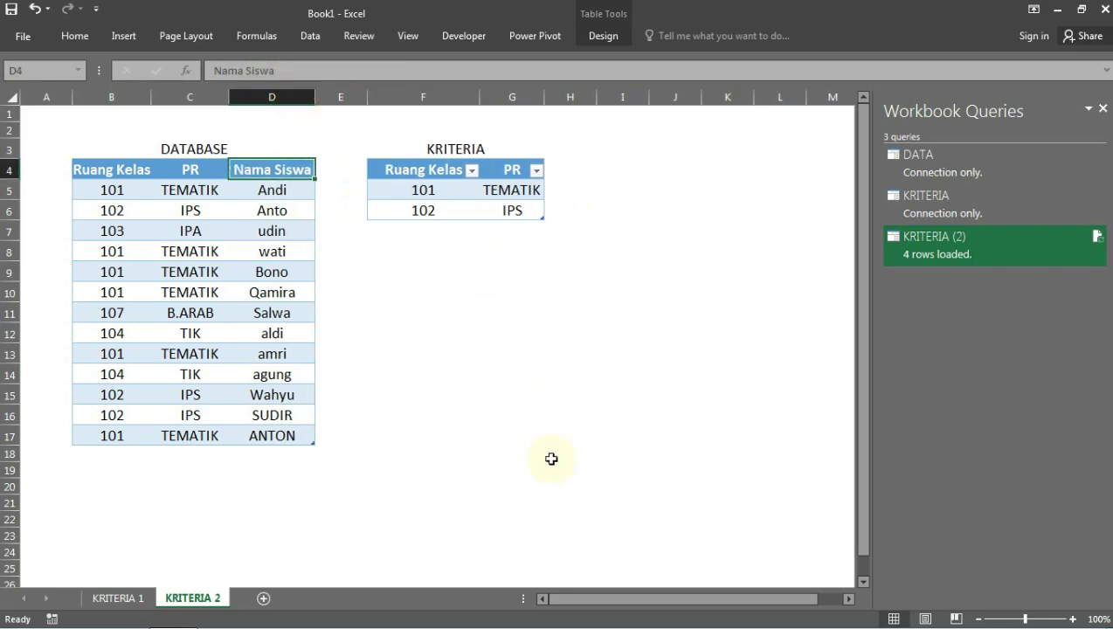
pyautogui.click(471, 270)
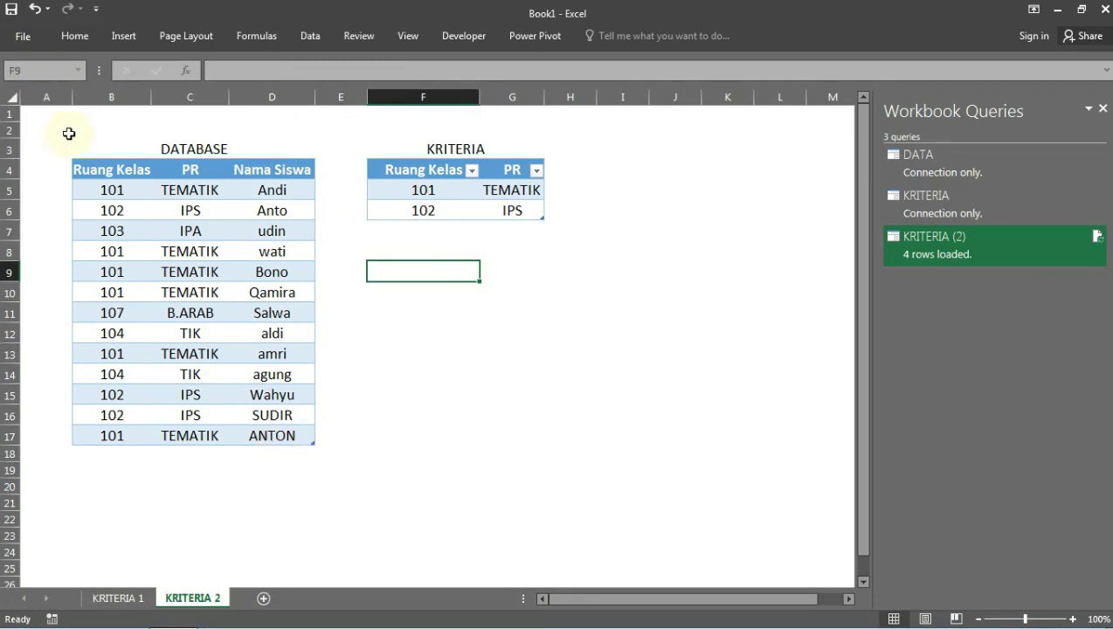
# - Examine which students in the DATABASE table match room 101 with PR TEMATIK, and compare the layout with the KRITERIA 1 sheet
pyautogui.click(114, 172)
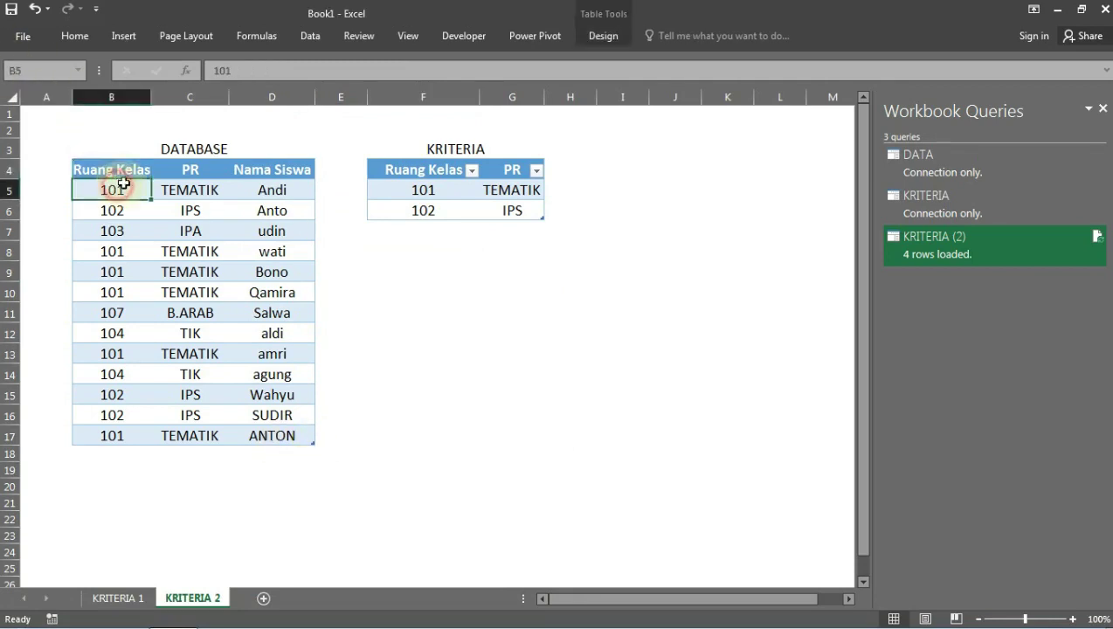
pyautogui.click(186, 161)
pyautogui.click(188, 187)
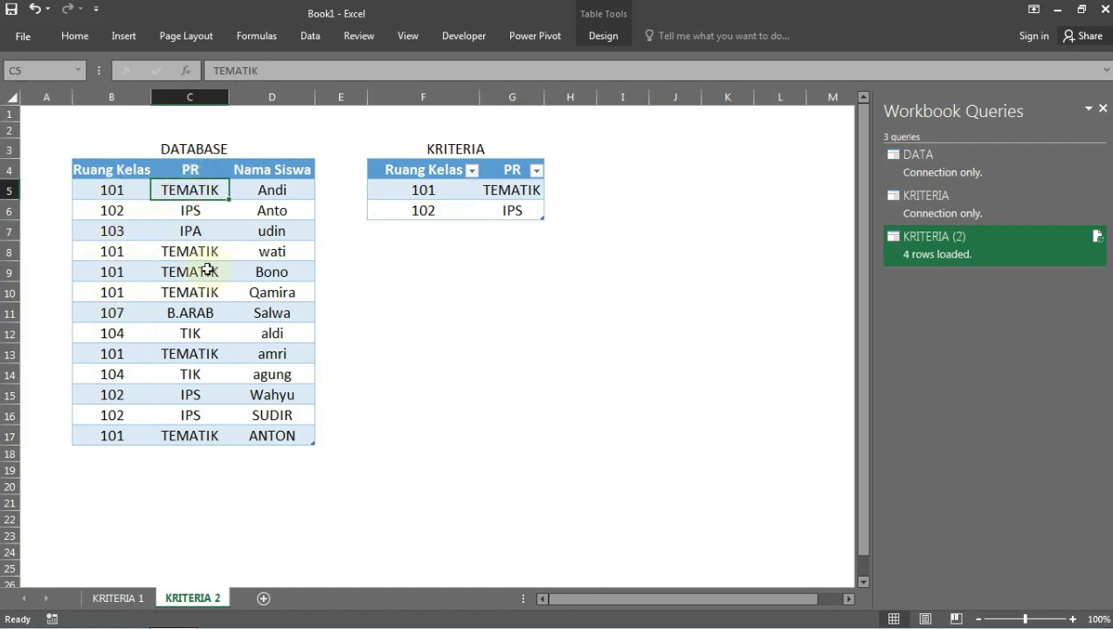
pyautogui.click(268, 188)
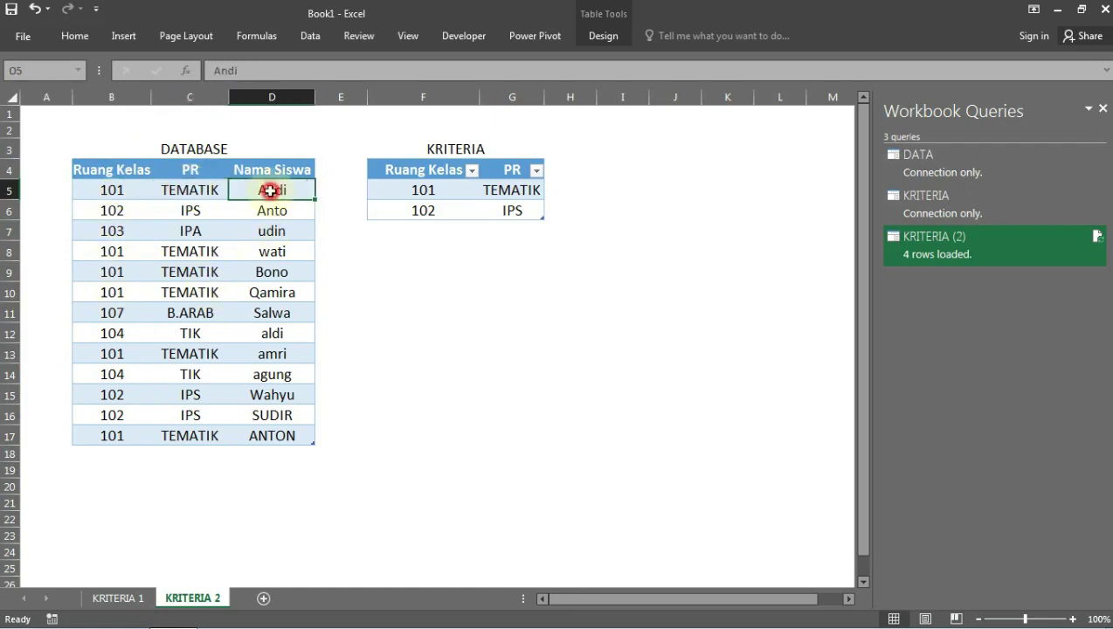
pyautogui.click(272, 254)
pyautogui.click(264, 269)
pyautogui.click(272, 291)
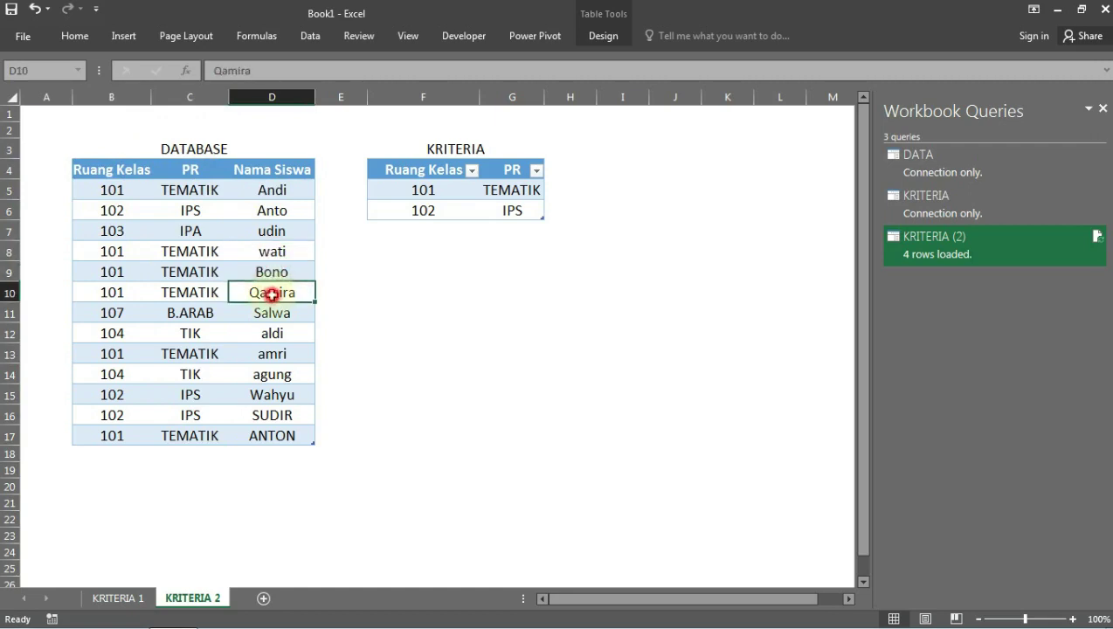
pyautogui.click(269, 351)
pyautogui.click(272, 434)
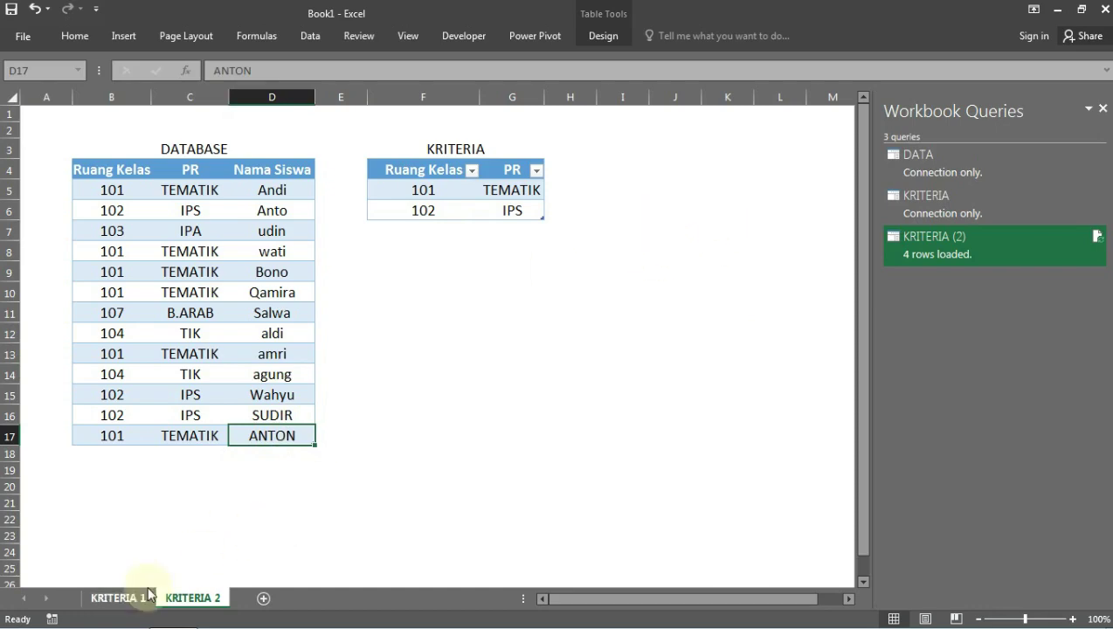
pyautogui.click(118, 598)
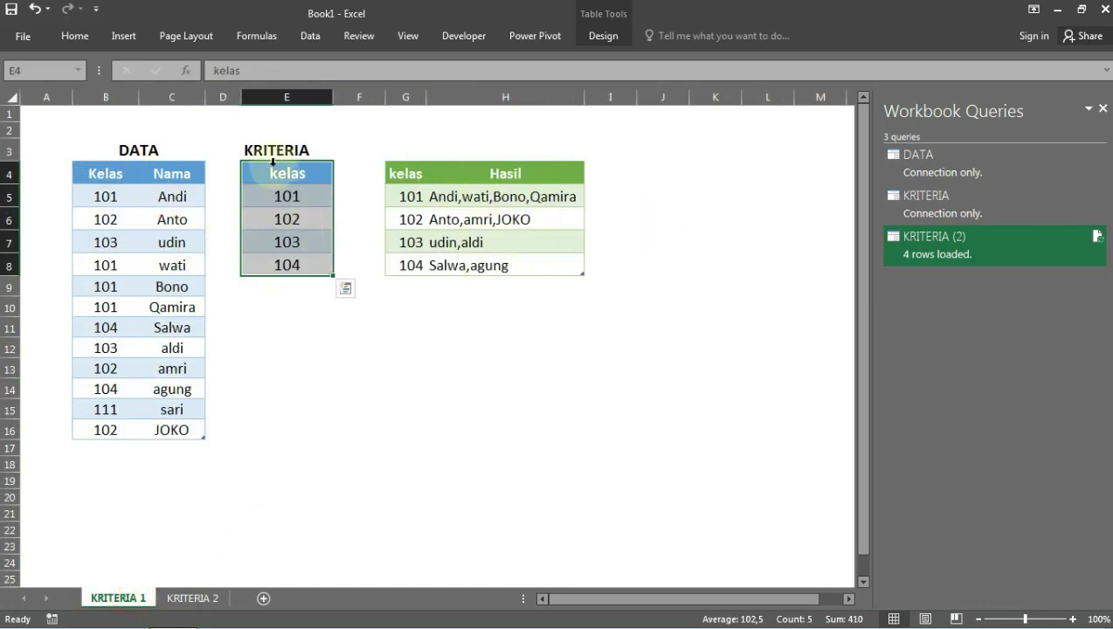
pyautogui.click(200, 597)
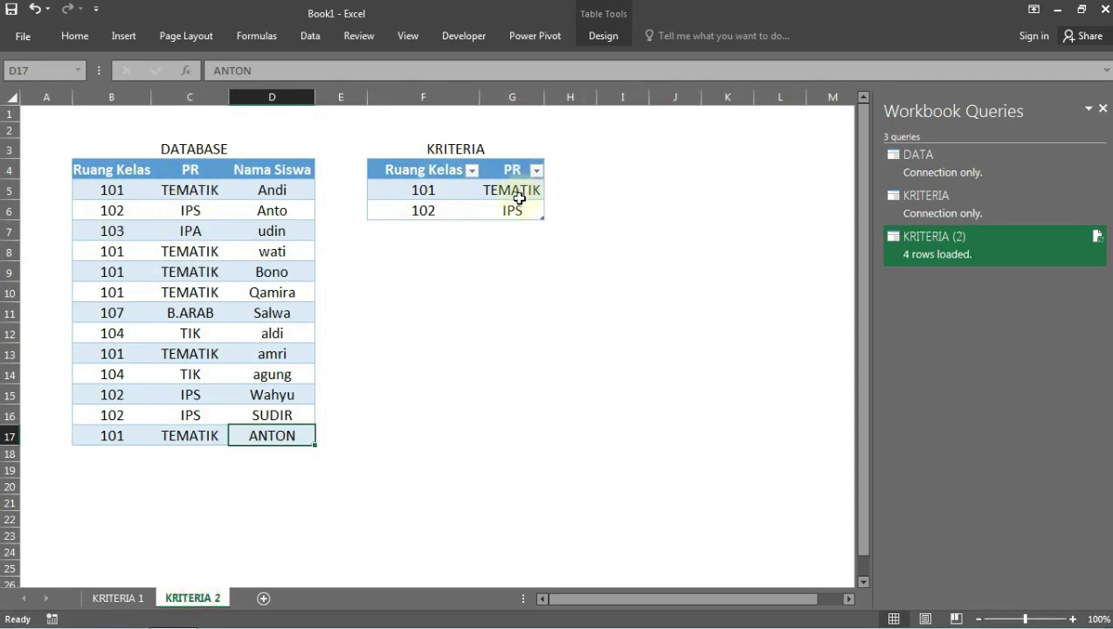
# - Widen column G slightly to give the KRITERIA table's PR column more room
pyautogui.moveTo(544, 97); pyautogui.dragTo(556, 97)
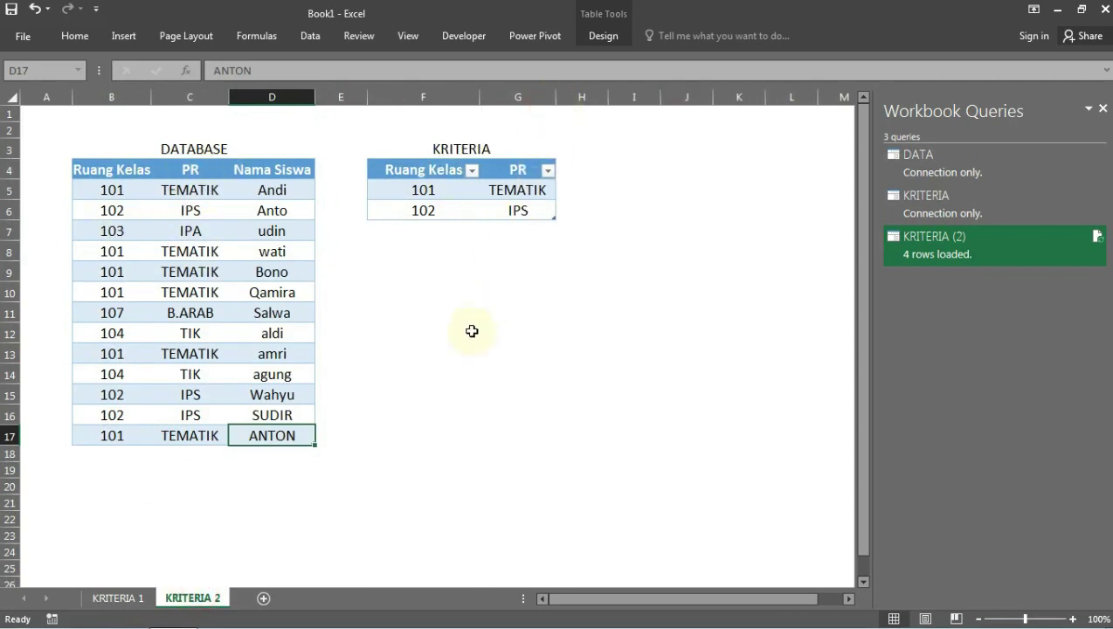
pyautogui.click(589, 169)
pyautogui.click(453, 249)
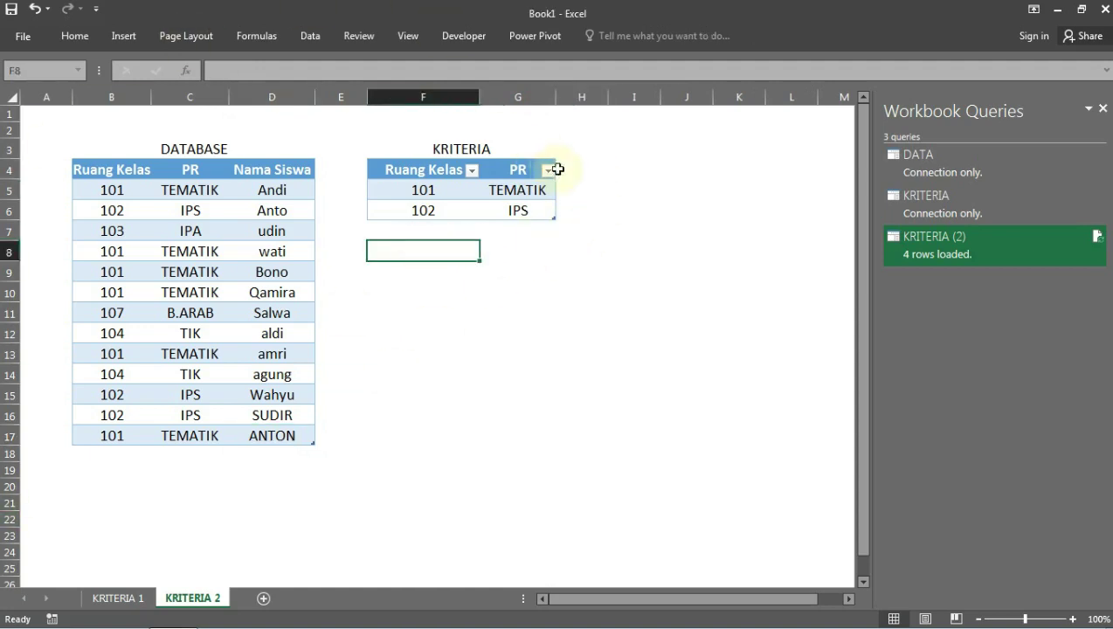
pyautogui.click(589, 168)
pyautogui.moveTo(162, 209); pyautogui.dragTo(303, 316)
pyautogui.click(529, 207)
pyautogui.click(599, 169)
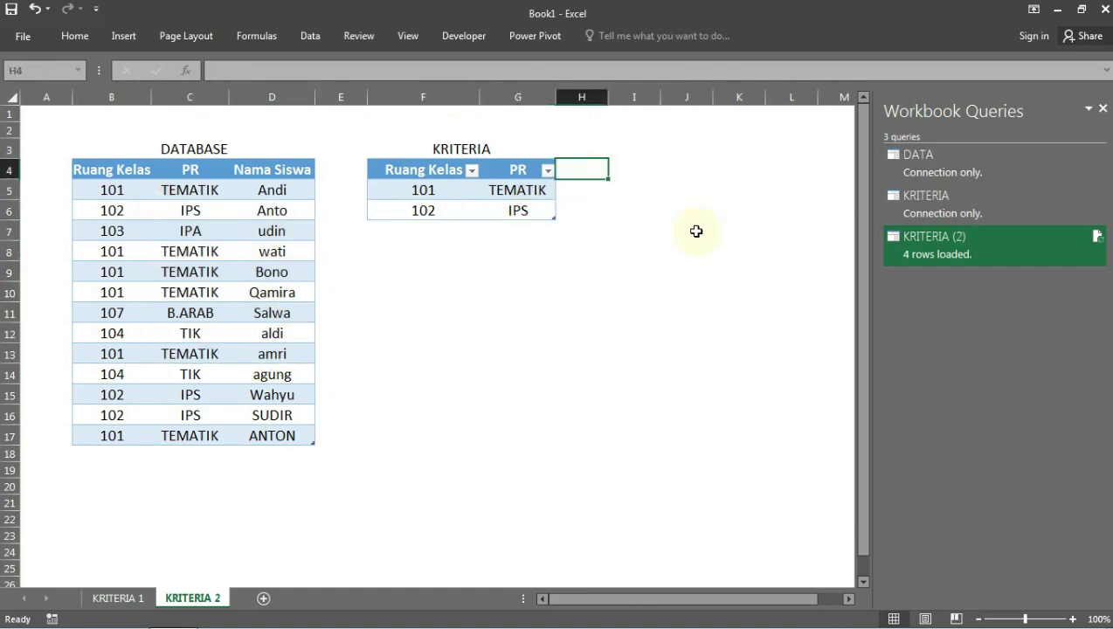
# - Create a Power Query query from the DATABASE table and load it as a connection only
pyautogui.click(188, 208)
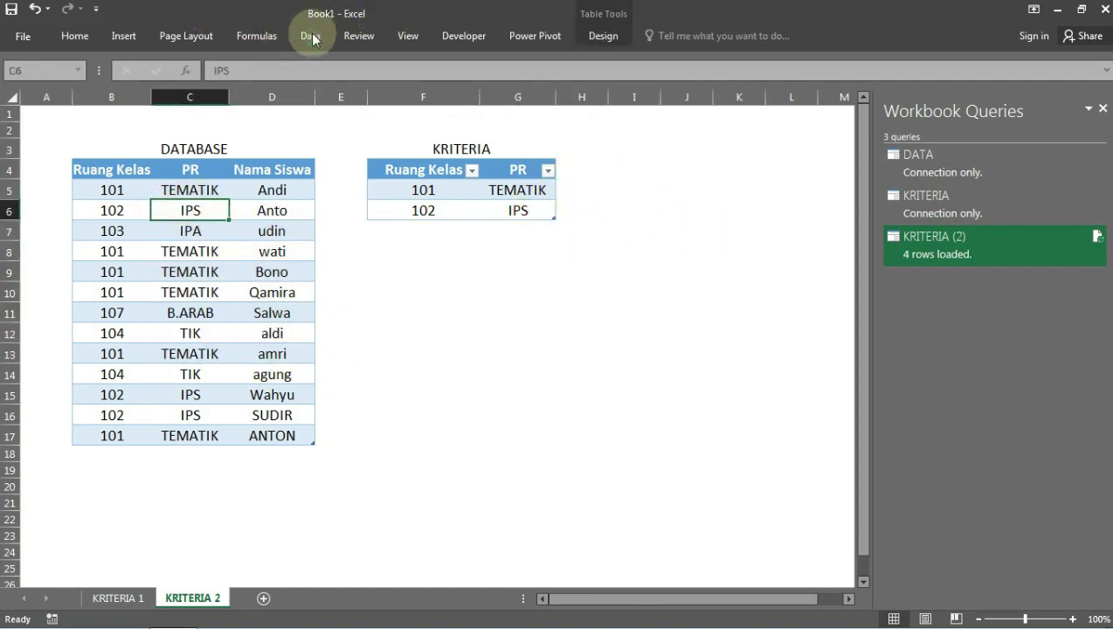
pyautogui.click(310, 37)
pyautogui.click(288, 75)
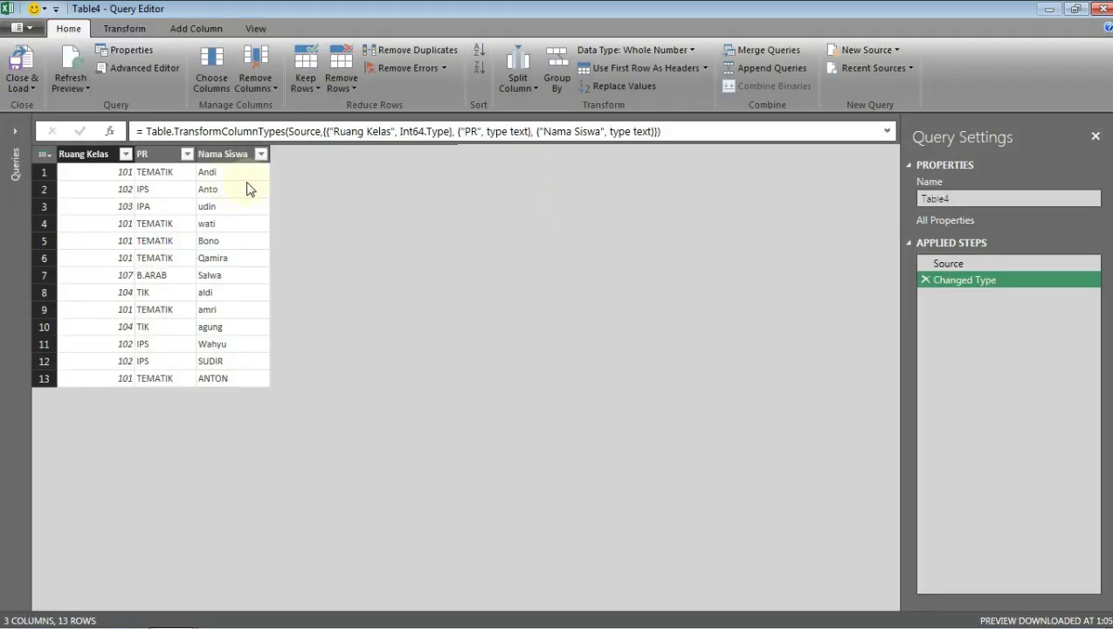
pyautogui.click(31, 89)
pyautogui.click(61, 123)
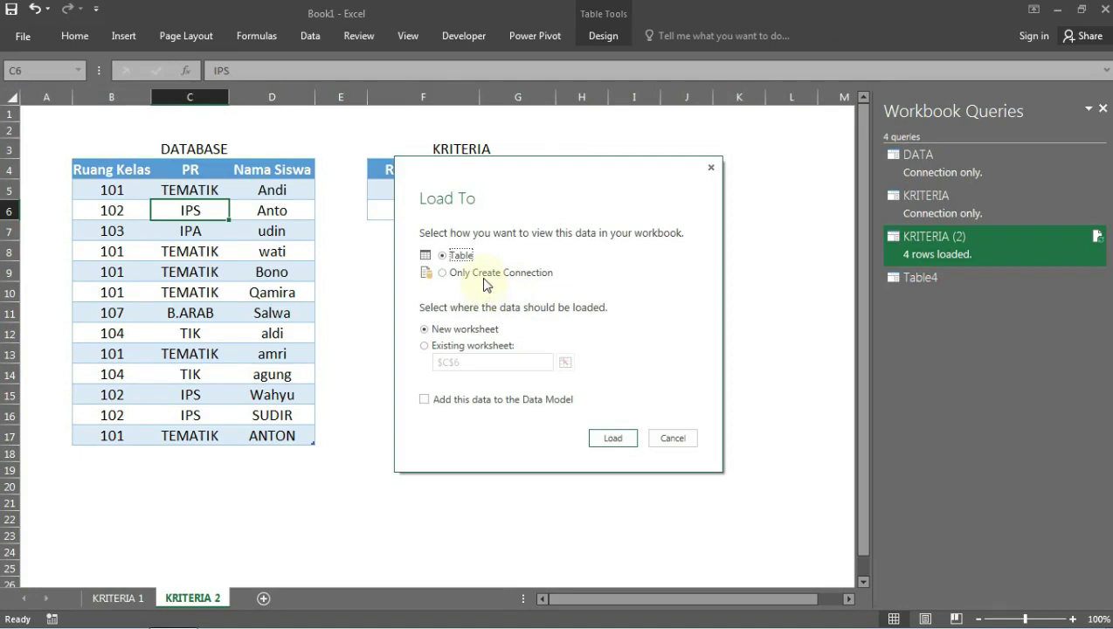
pyautogui.click(486, 281)
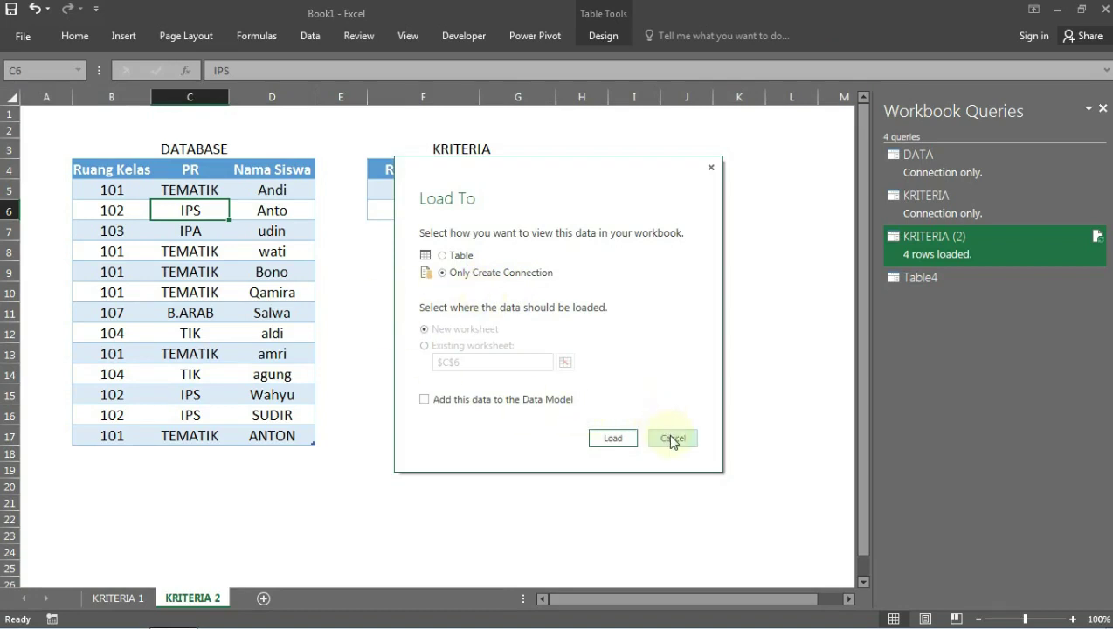
pyautogui.click(611, 440)
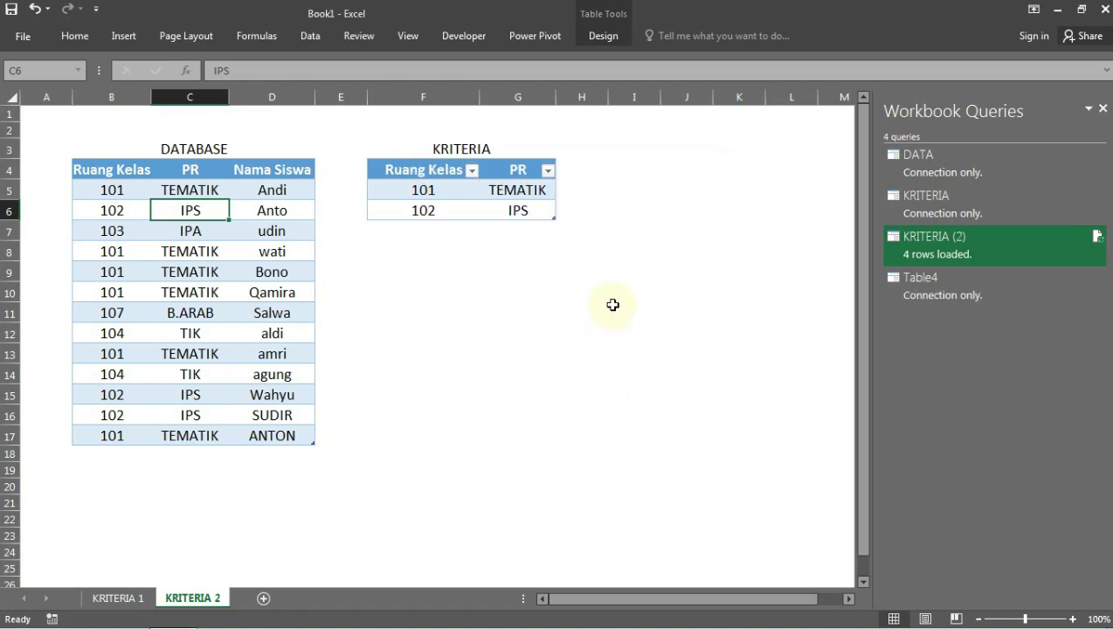
# - Rename the Table4 query as "database2", save it back to the workbook and preview it
pyautogui.doubleClick(949, 293)
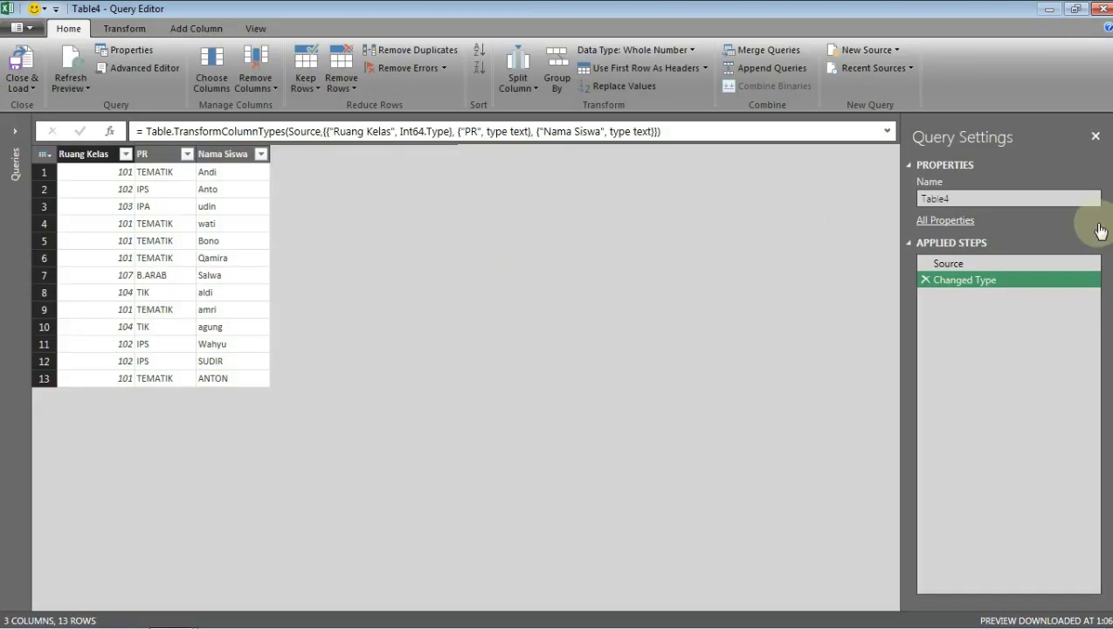
pyautogui.doubleClick(981, 197)
pyautogui.press('BackSpace')
pyautogui.write('da')
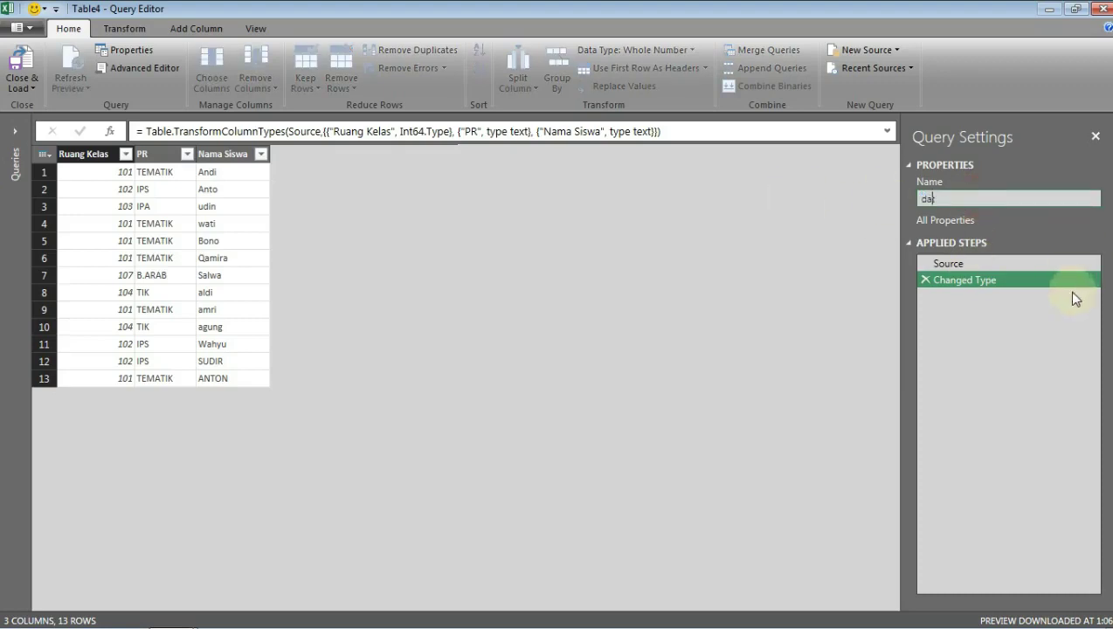
pyautogui.write('tabase2')
pyautogui.press('Return')
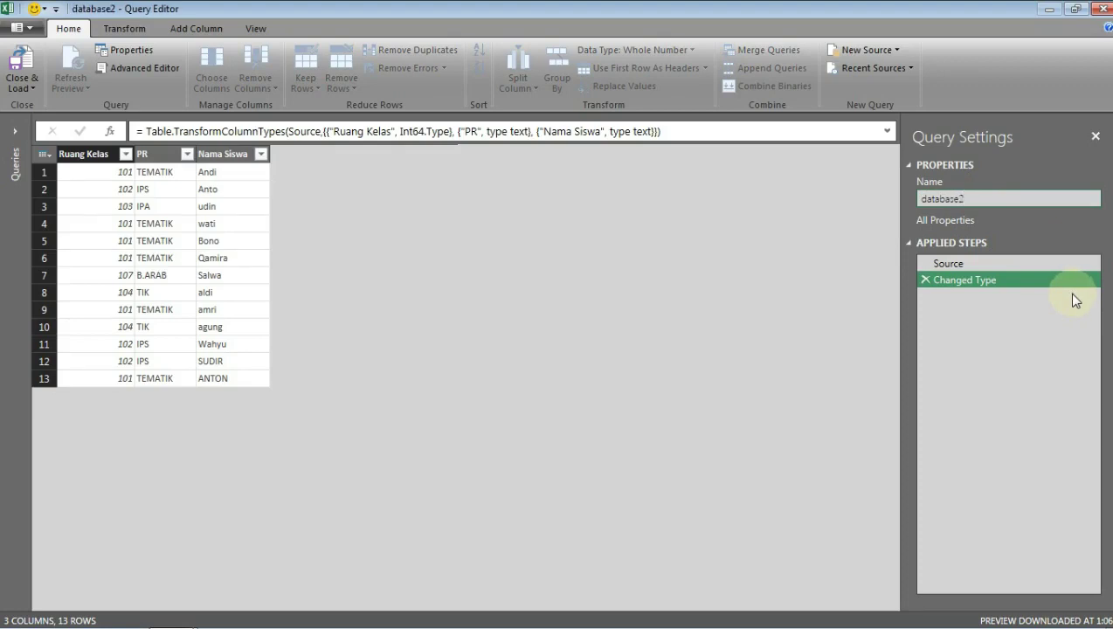
pyautogui.click(21, 62)
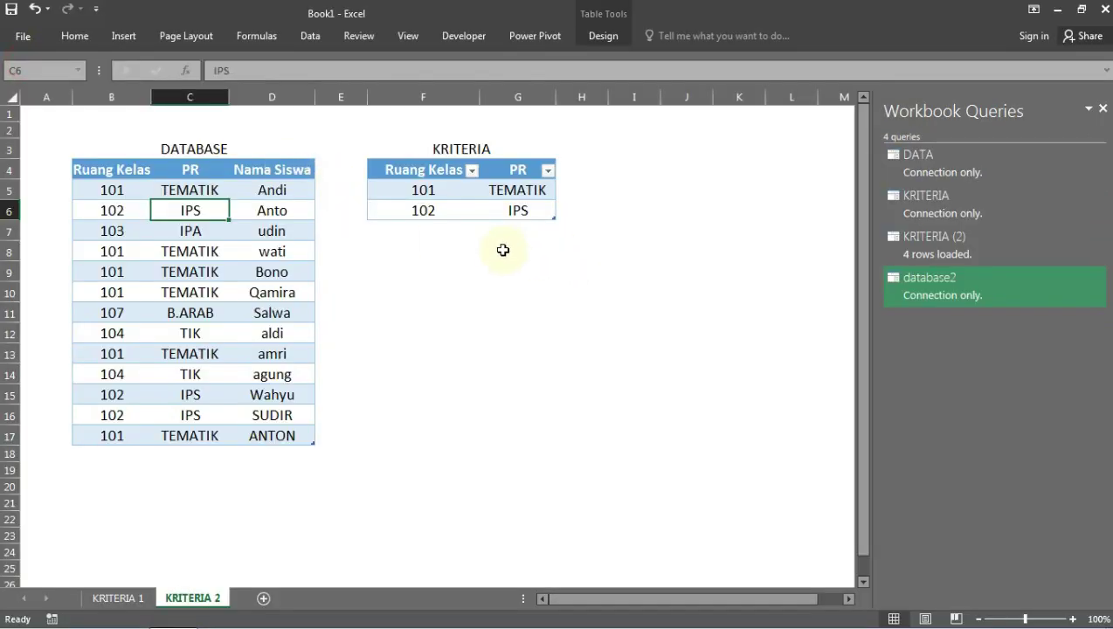
pyautogui.moveTo(943, 297)
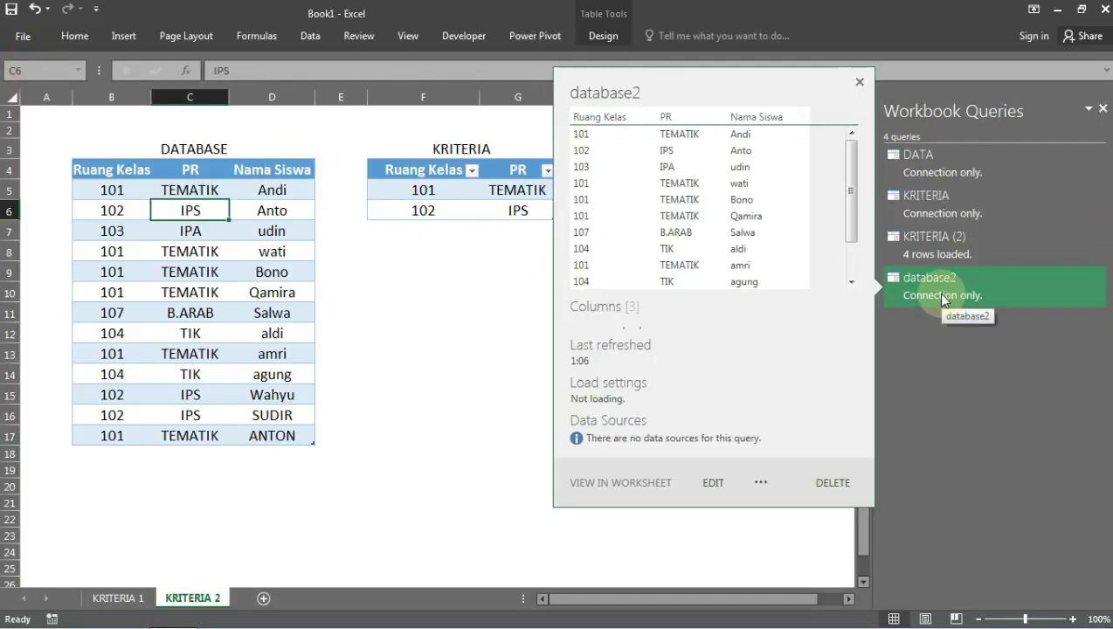
pyautogui.click(503, 256)
# - Remove the filter buttons from the KRITERIA table's headers in F4:G6
pyautogui.click(426, 173)
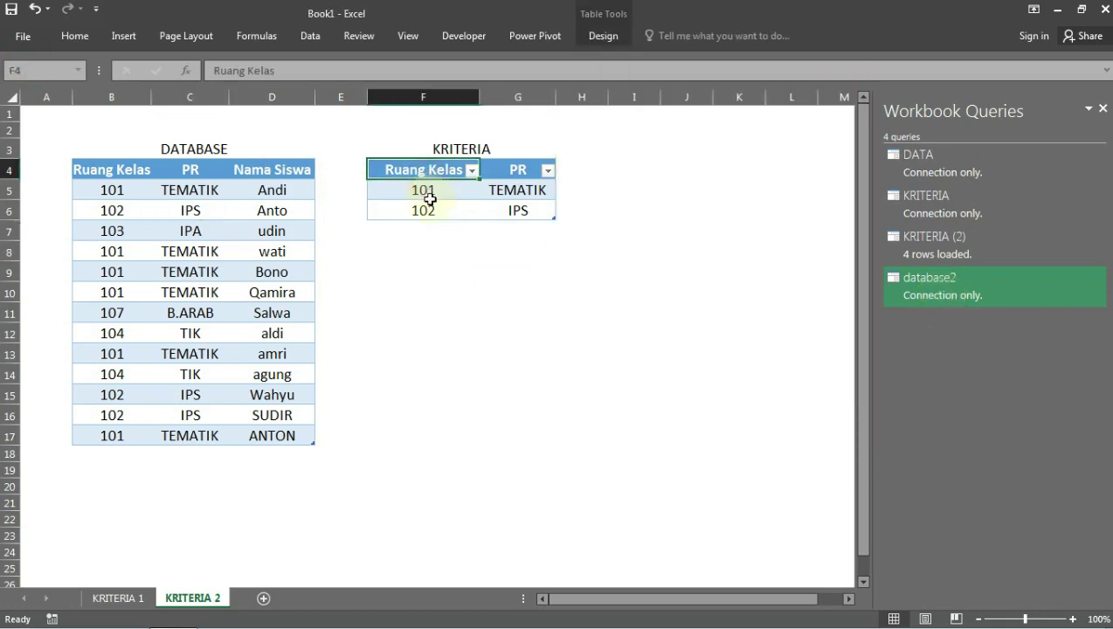
pyautogui.keyDown('shift'); pyautogui.click(531, 209); pyautogui.keyUp('shift')
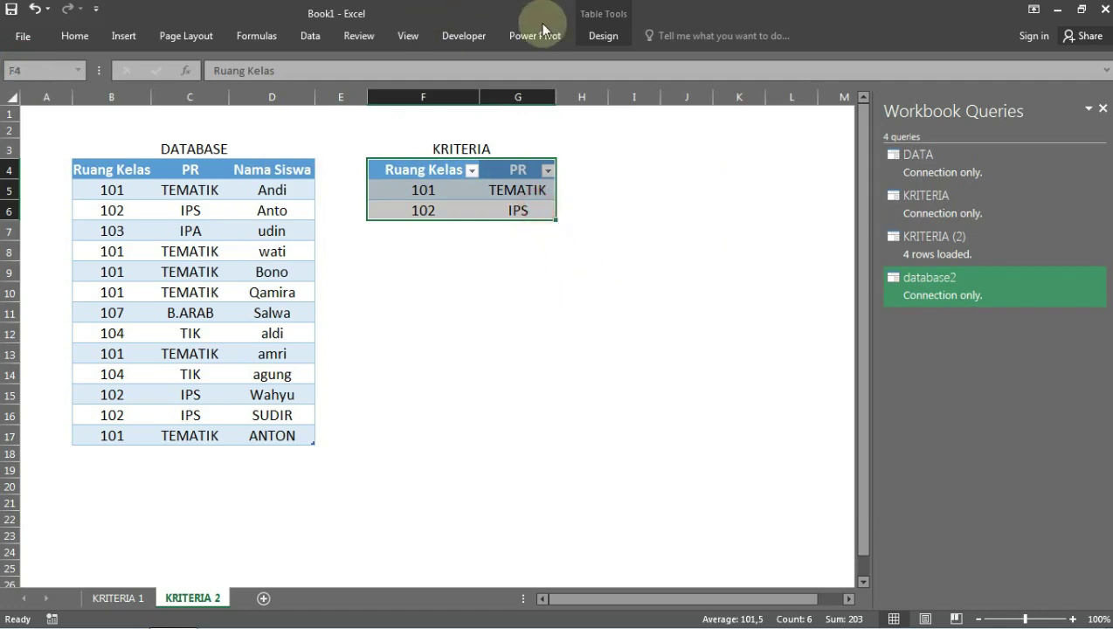
pyautogui.click(310, 35)
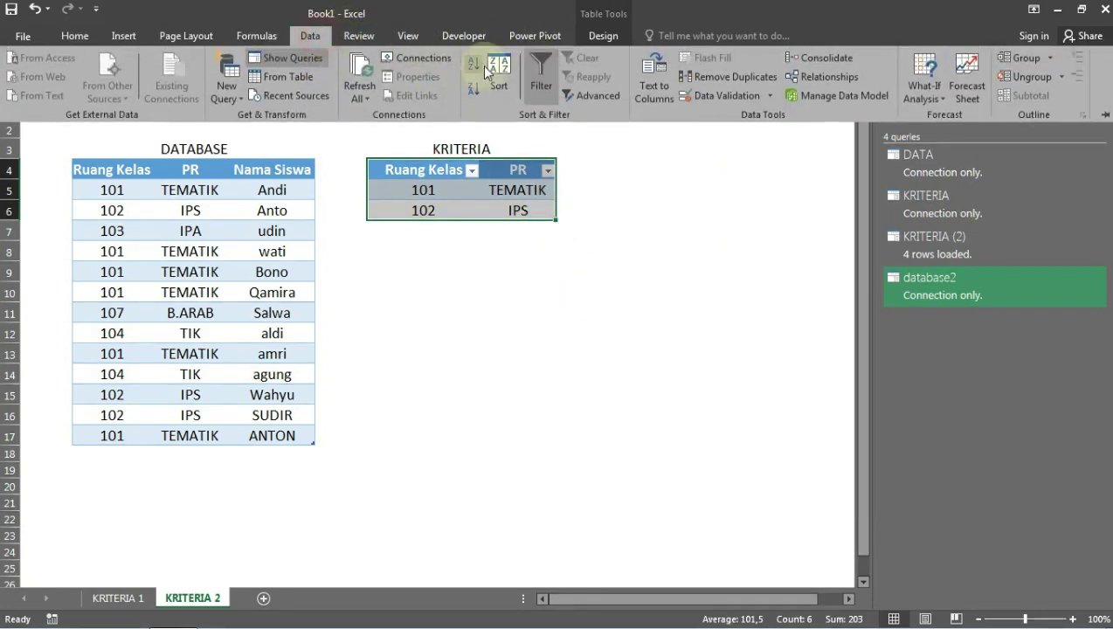
pyautogui.click(540, 70)
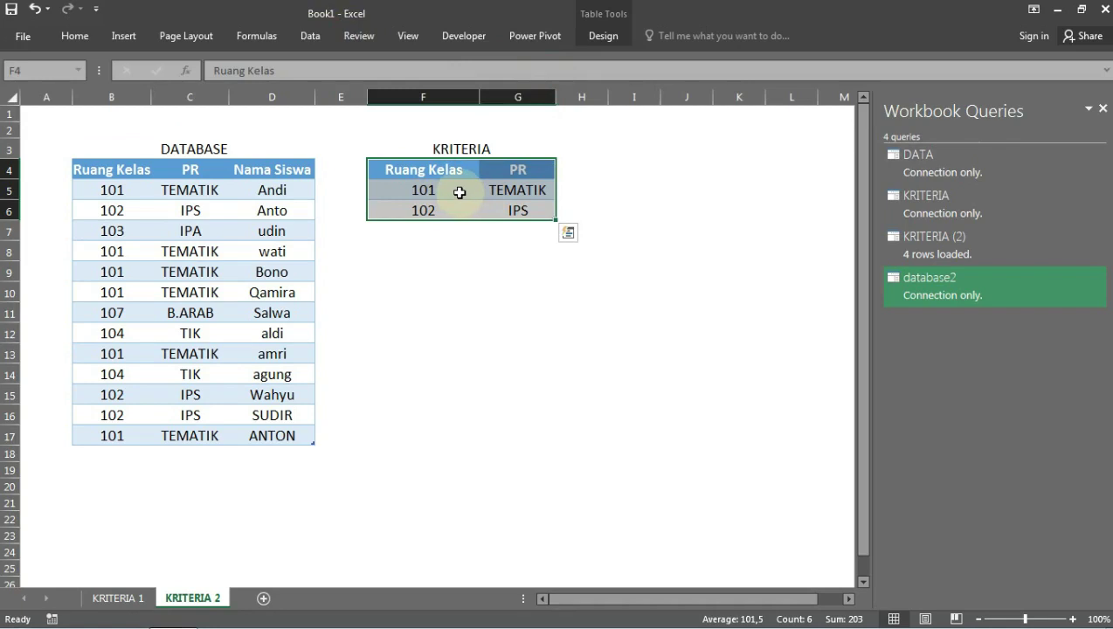
# - Create a Power Query query from the KRITERIA table and name it "kriteria2"
pyautogui.click(310, 35)
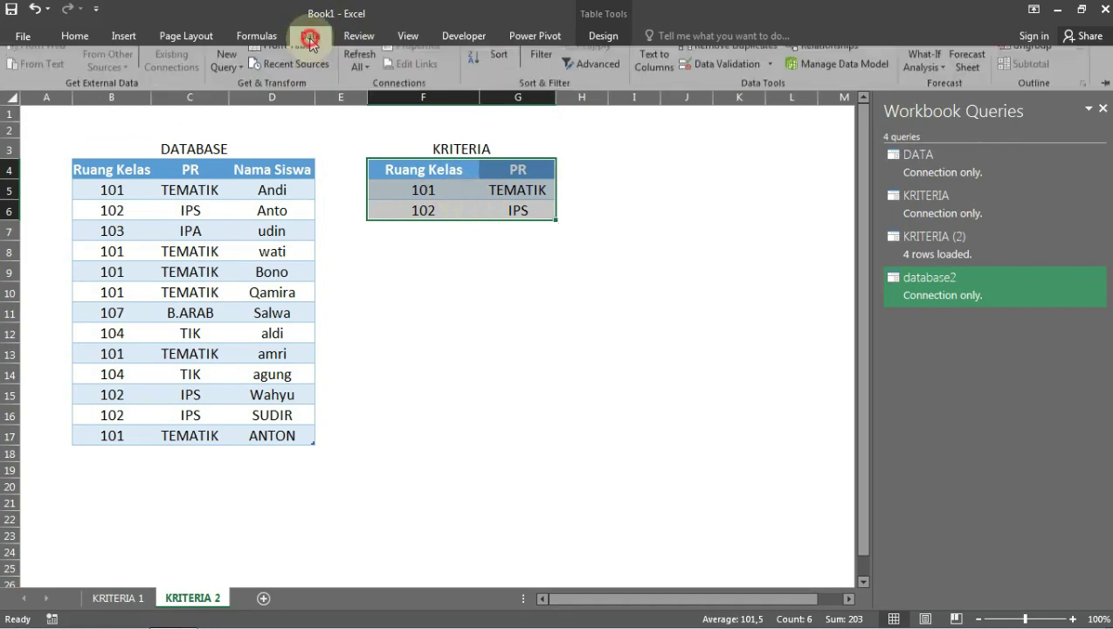
pyautogui.click(312, 80)
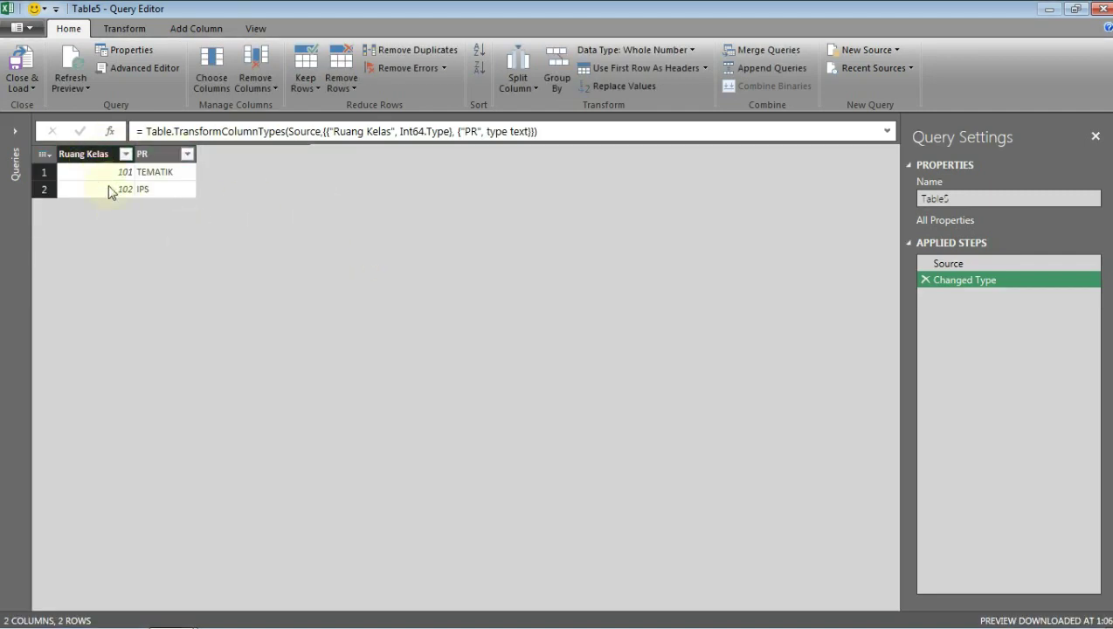
pyautogui.click(962, 200)
pyautogui.write('K')
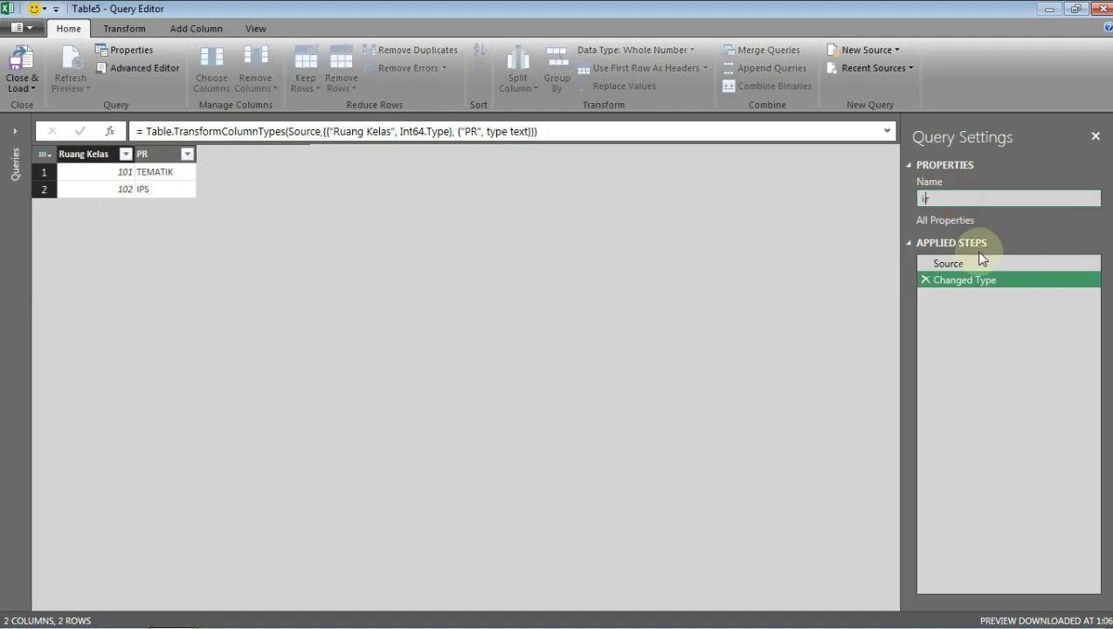
pyautogui.write('riteria2')
pyautogui.press('Return')
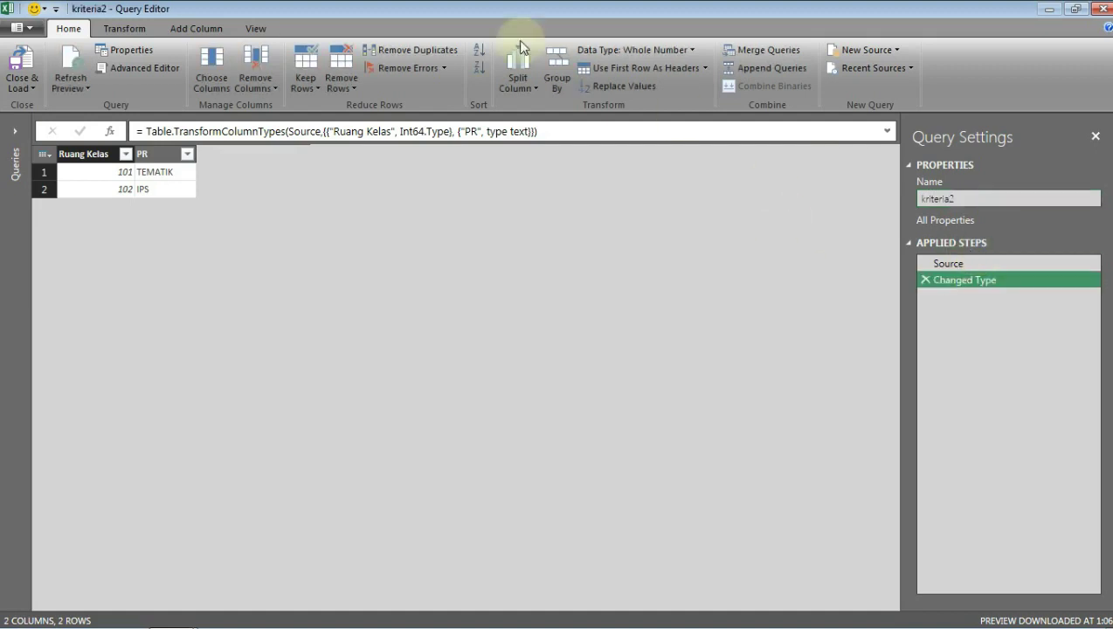
# - Load the kriteria2 query as a connection only and preview its contents
pyautogui.click(33, 87)
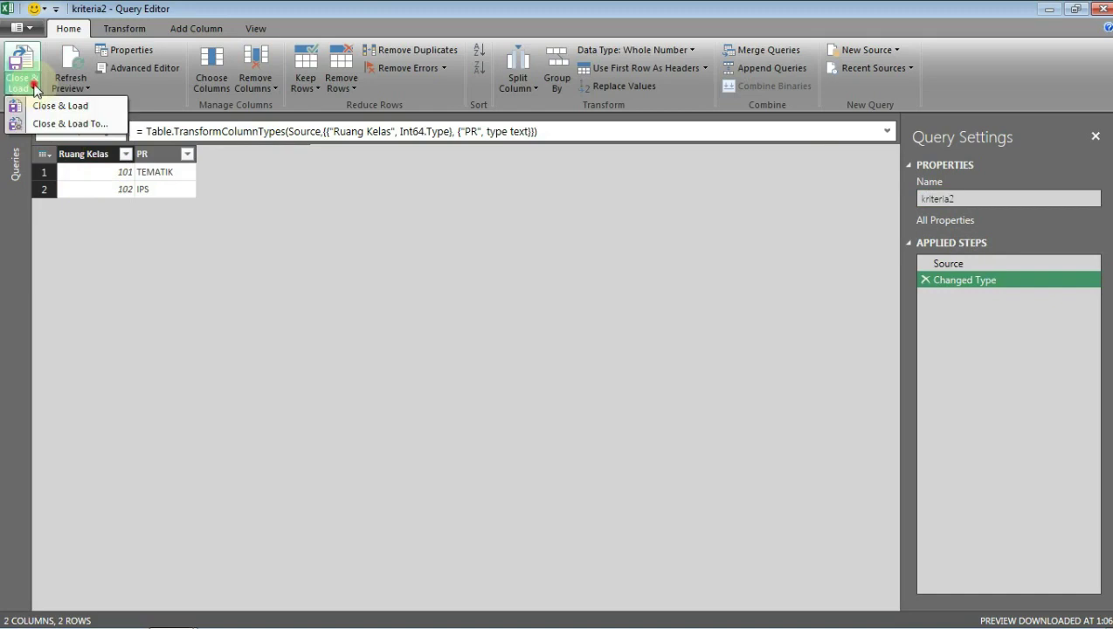
pyautogui.click(51, 125)
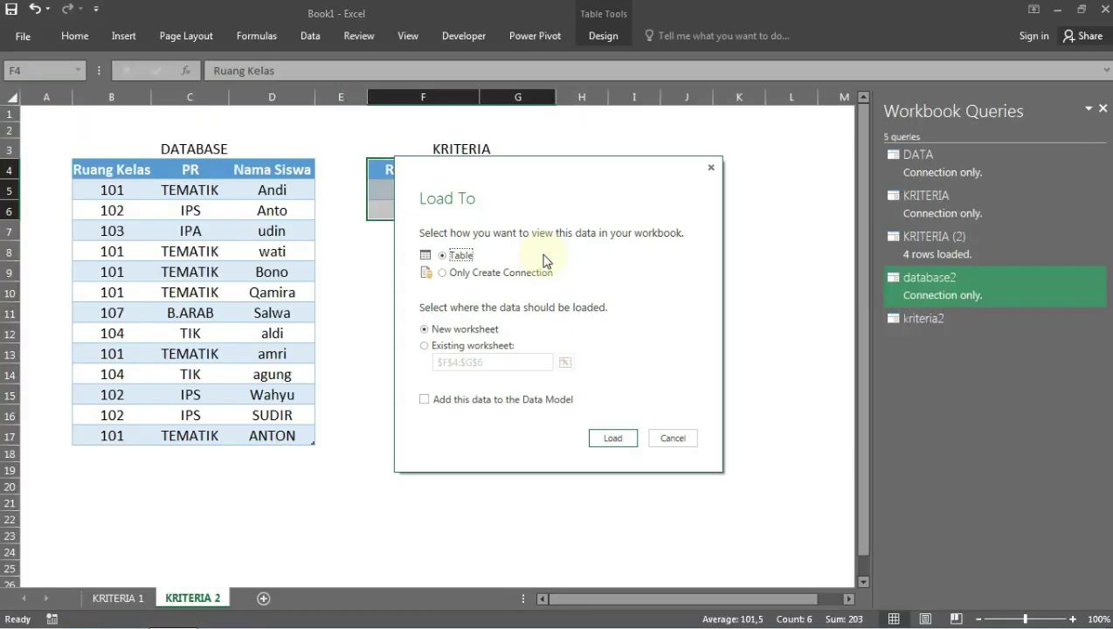
pyautogui.click(469, 274)
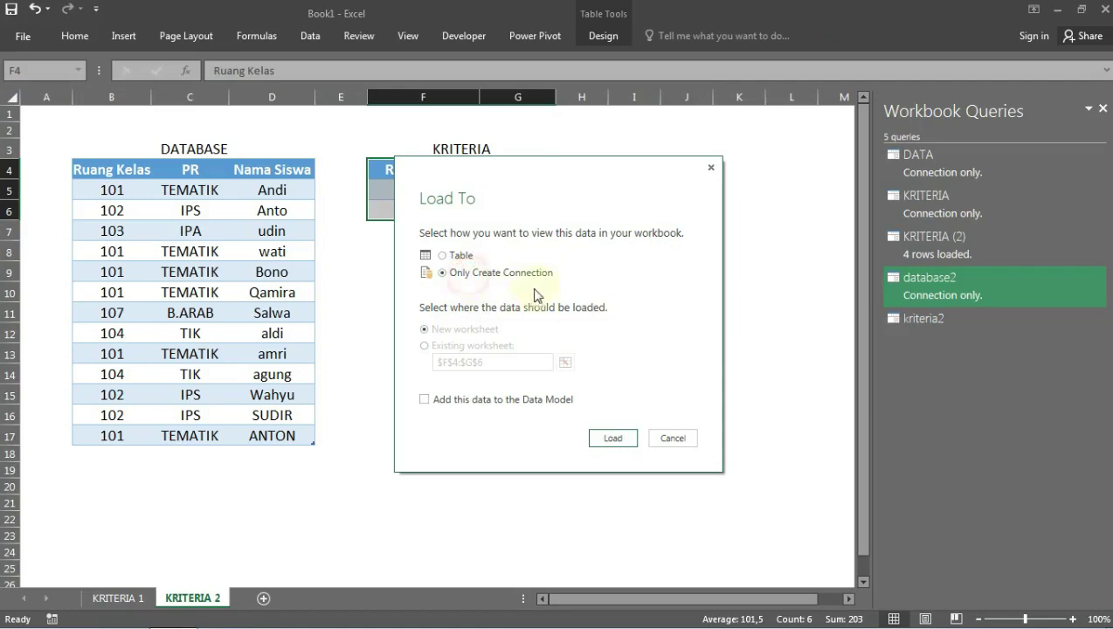
pyautogui.click(615, 437)
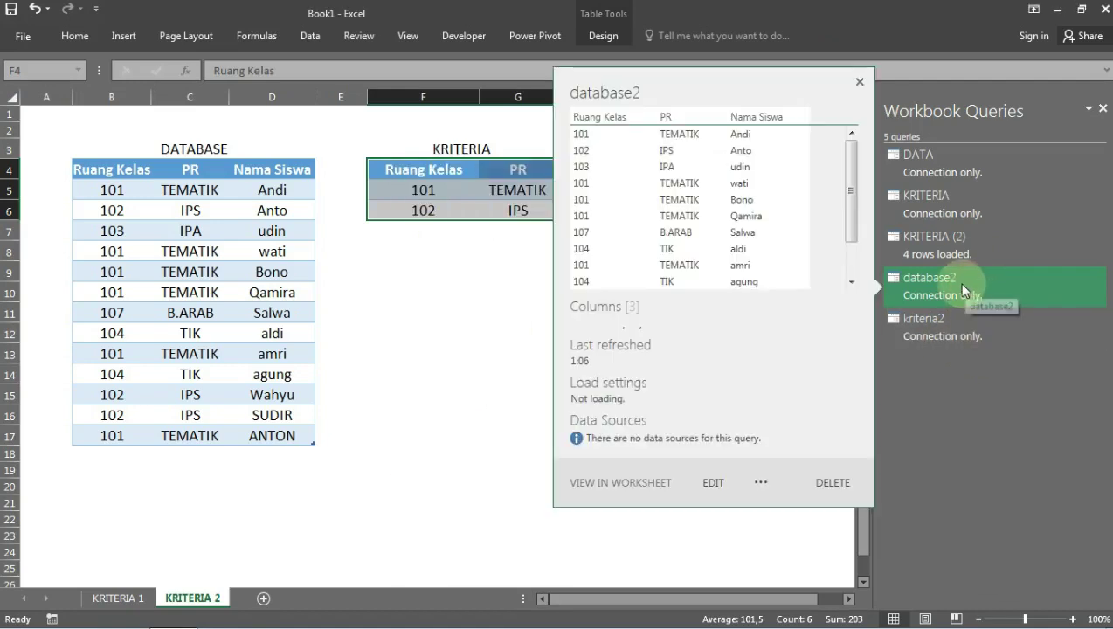
pyautogui.moveTo(949, 339)
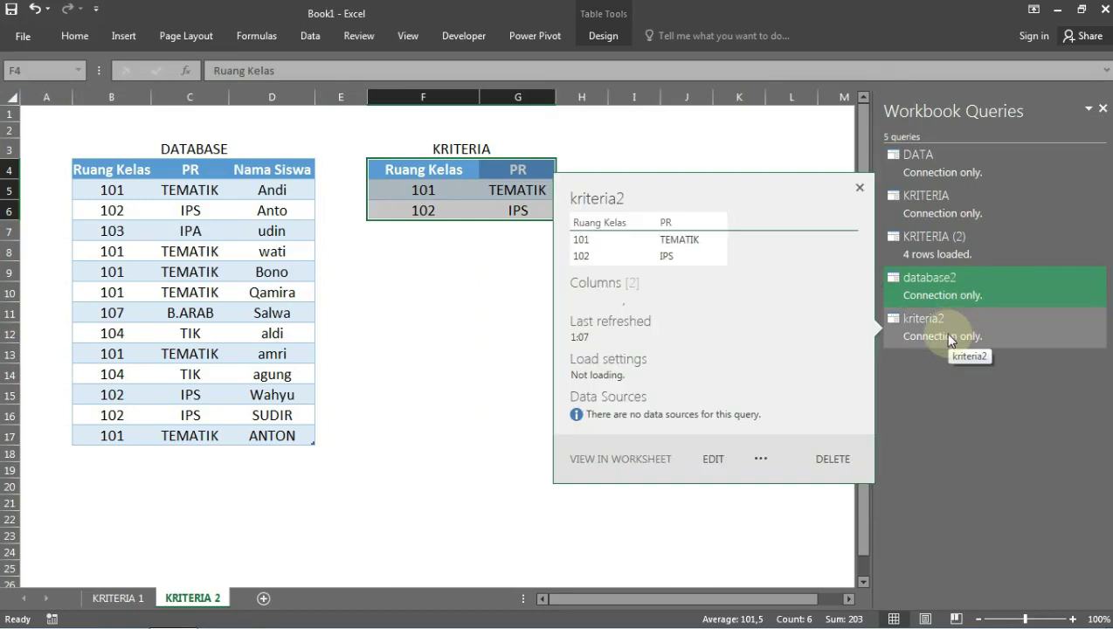
pyautogui.click(464, 215)
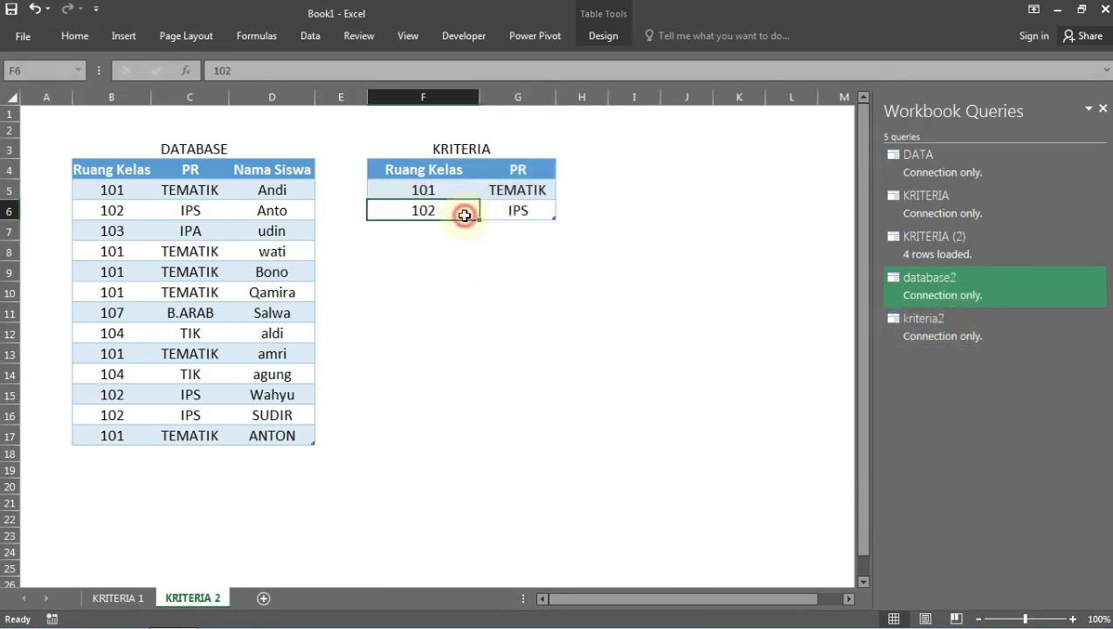
pyautogui.click(172, 208)
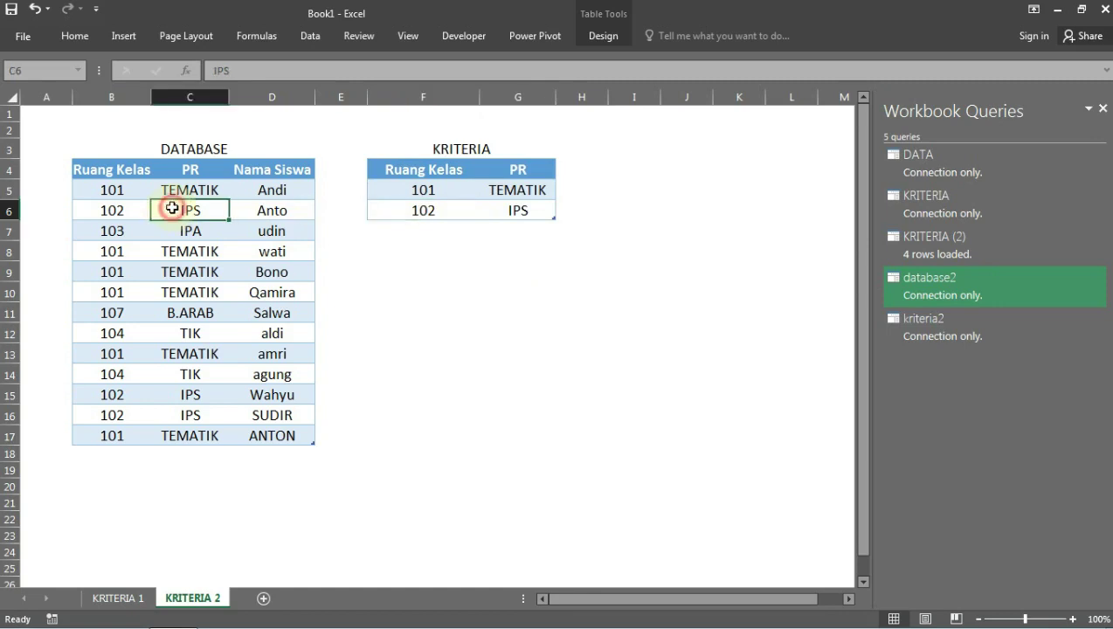
# - Review the database2 query's columns and applied steps in the Query Editor and return to the KRITERIA 2 sheet
pyautogui.click(273, 170)
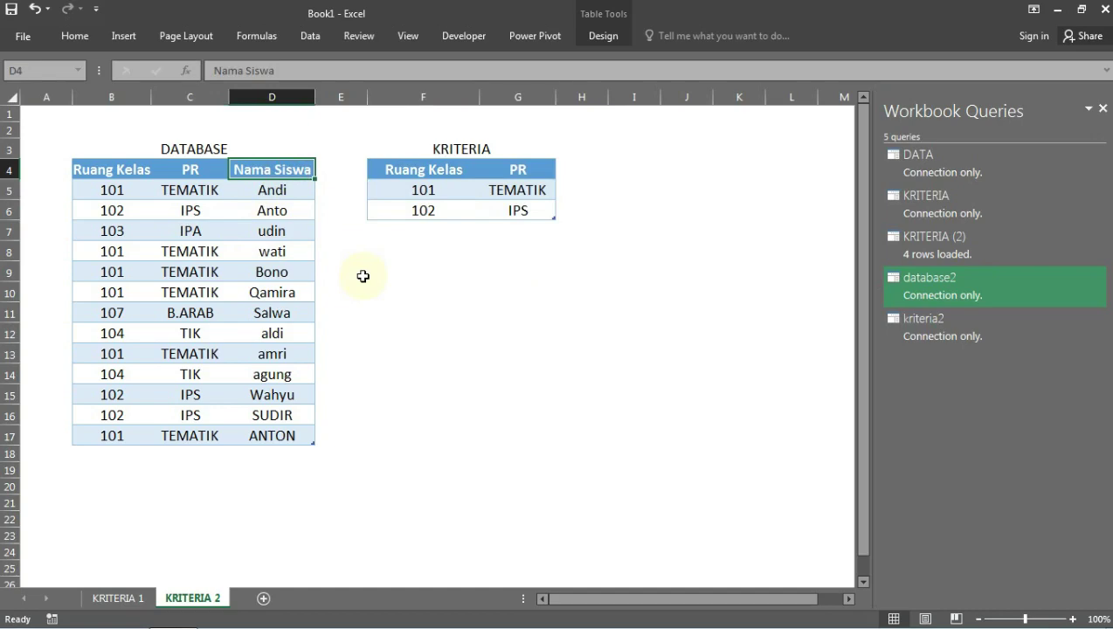
pyautogui.doubleClick(944, 301)
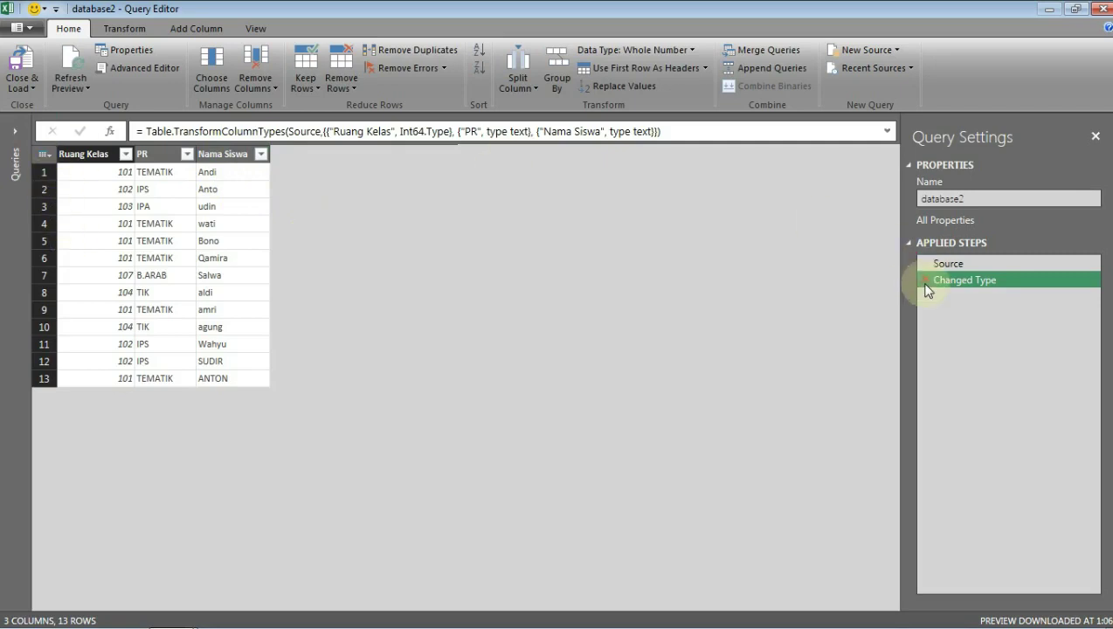
pyautogui.click(21, 61)
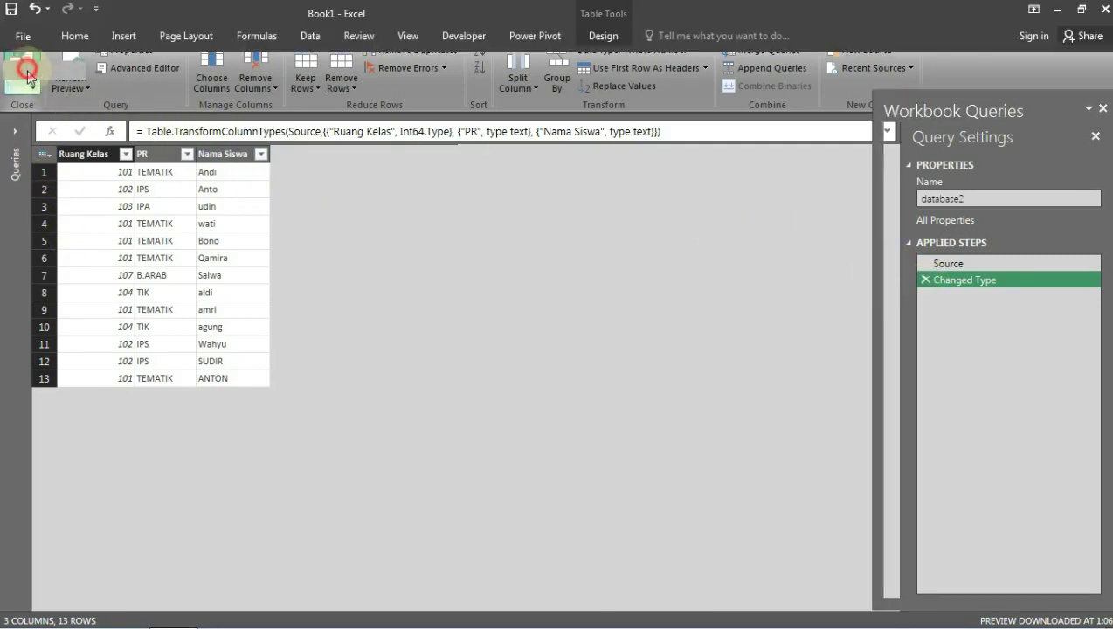
pyautogui.click(549, 291)
pyautogui.click(587, 169)
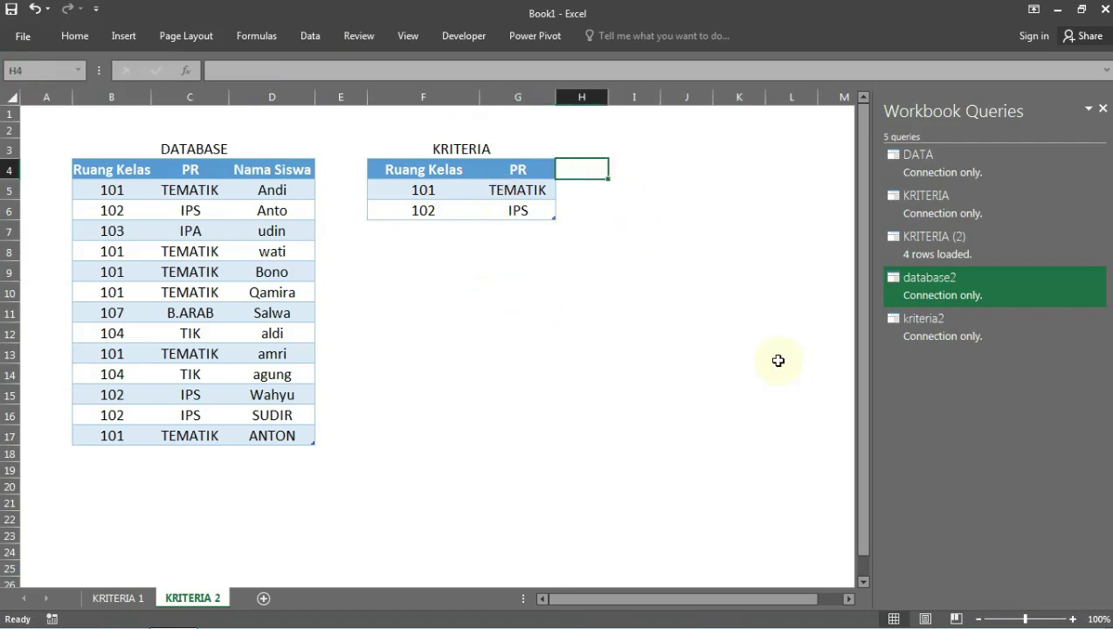
pyautogui.click(707, 349)
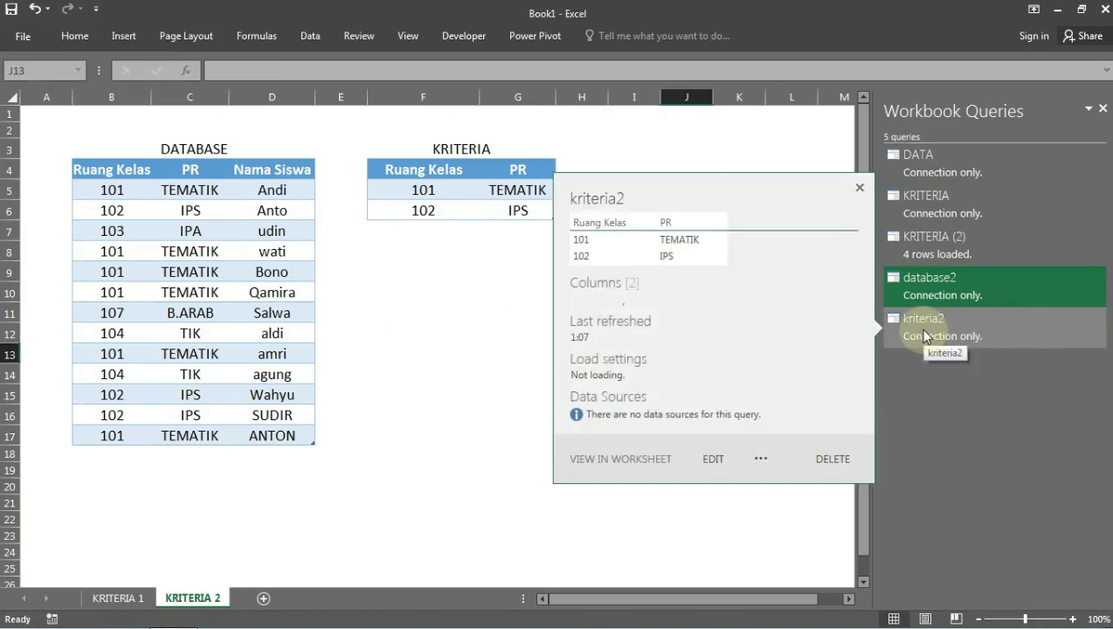
# - Create a new query that references the kriteria2 query
pyautogui.click(924, 337)
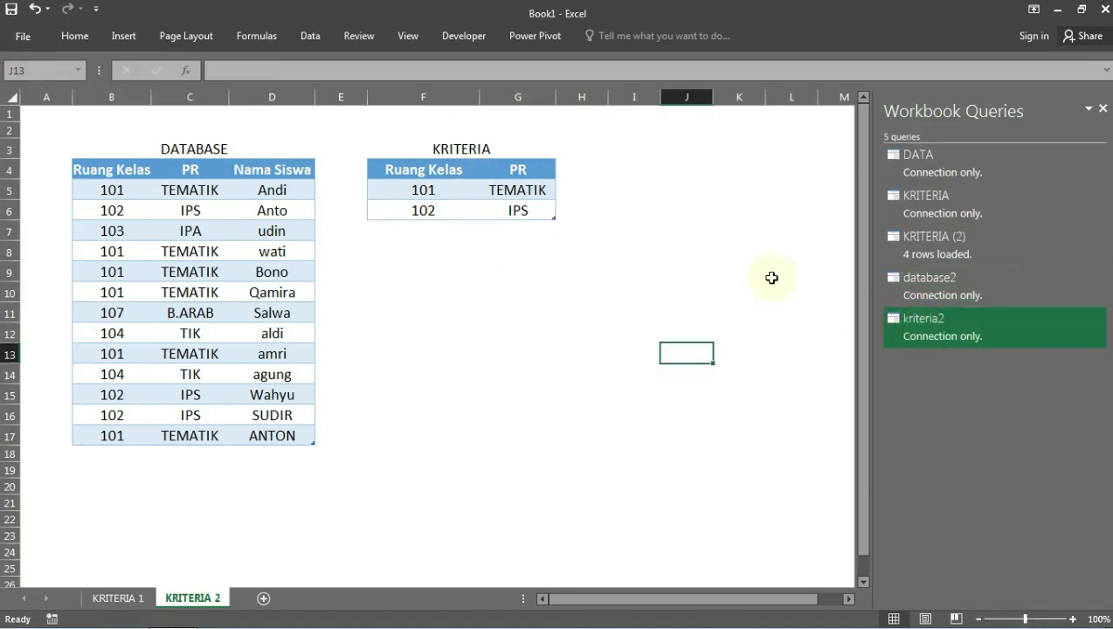
pyautogui.click(908, 320)
pyautogui.rightClick(912, 322)
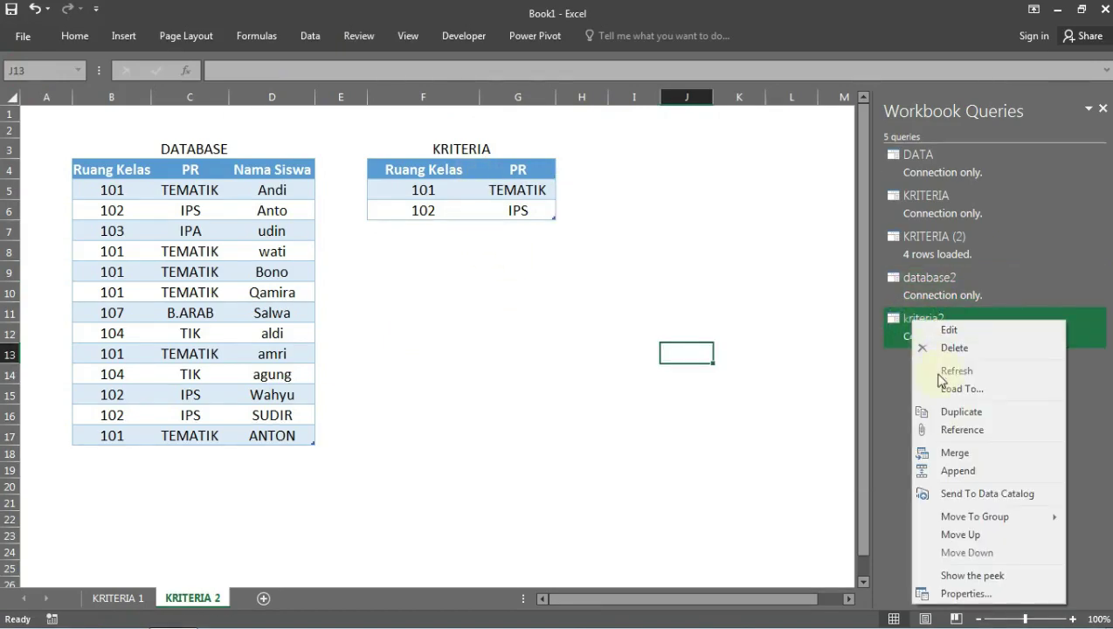
pyautogui.click(958, 431)
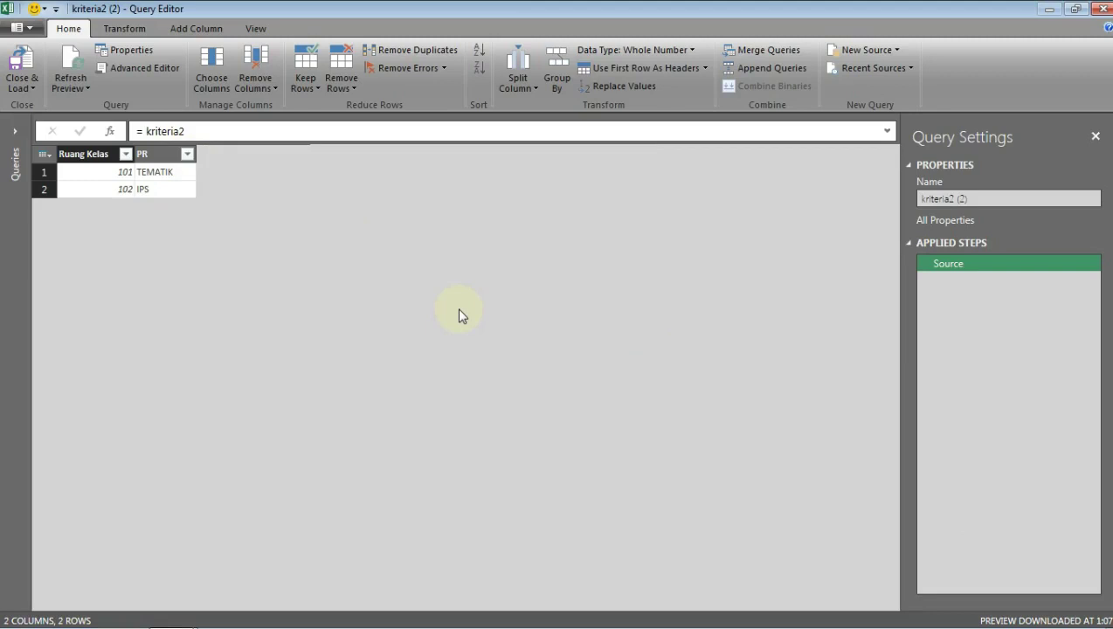
# - Merge the referenced query with database2, matching on both the Ruang Kelas and PR columns
pyautogui.click(761, 55)
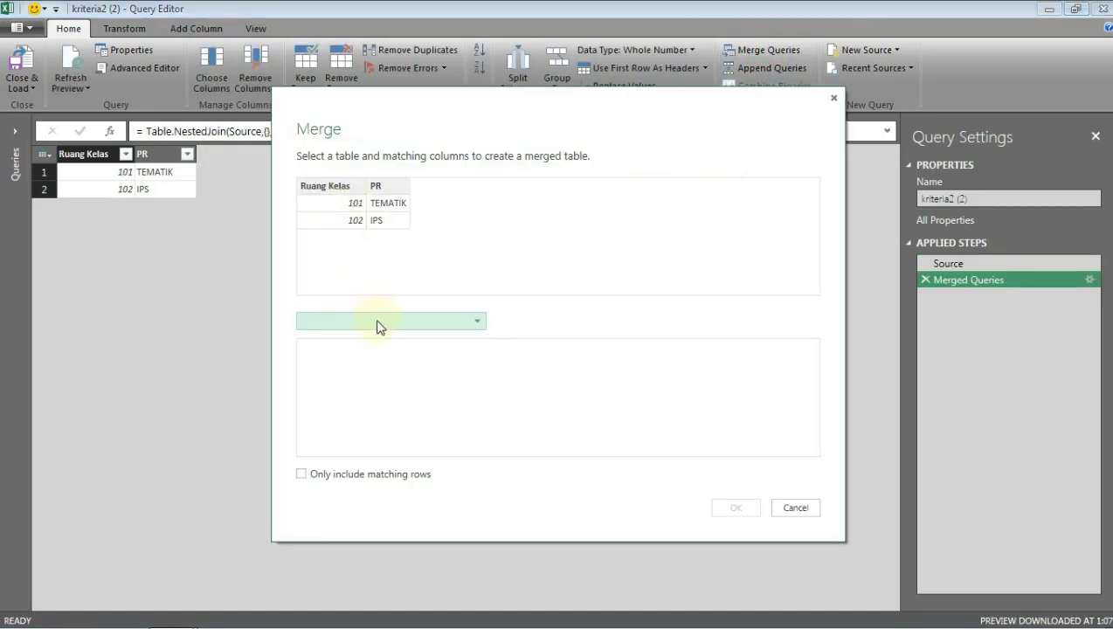
pyautogui.click(380, 322)
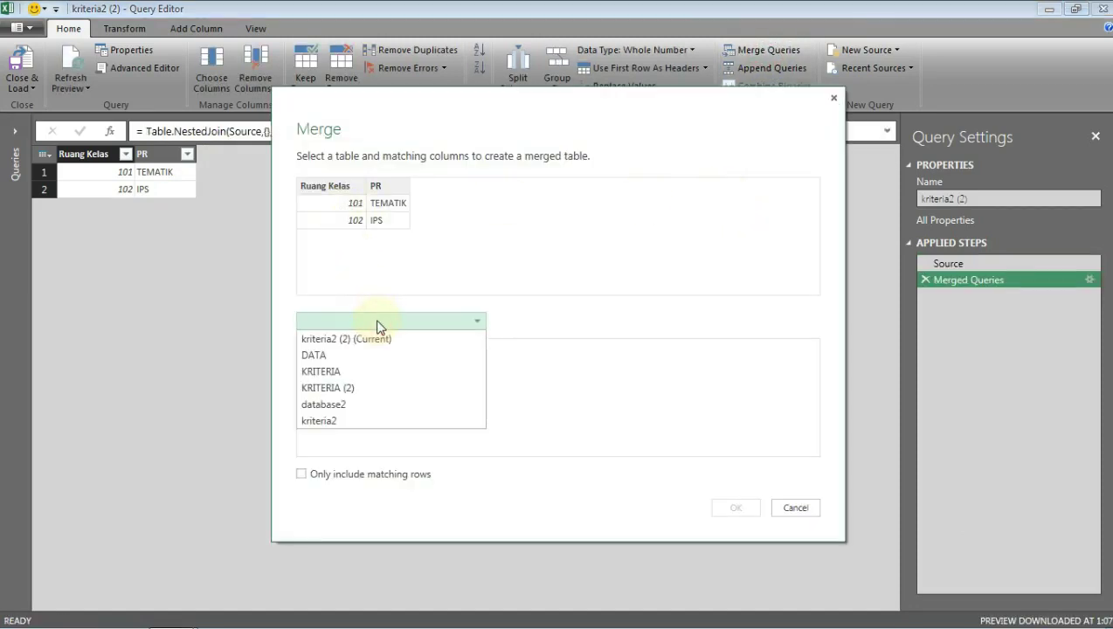
pyautogui.click(353, 405)
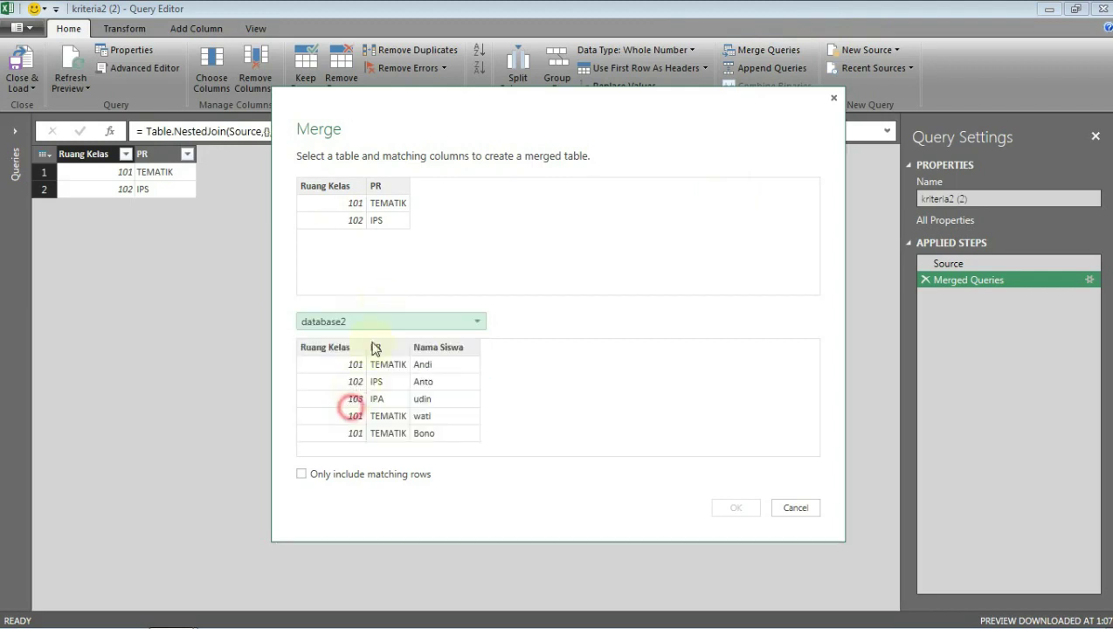
pyautogui.click(336, 188)
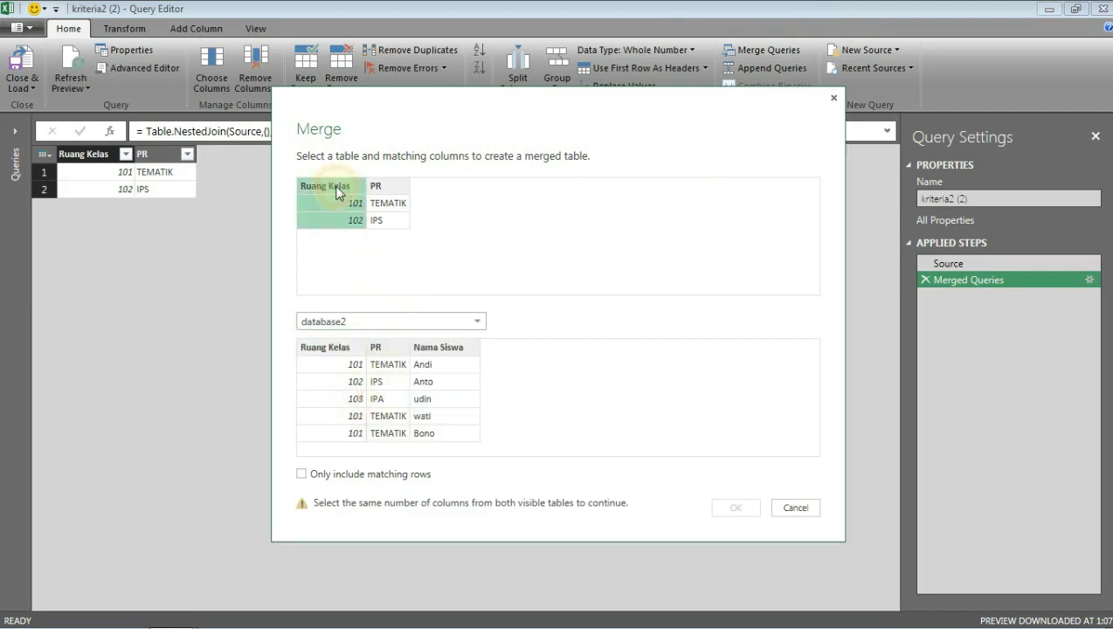
pyautogui.click(335, 349)
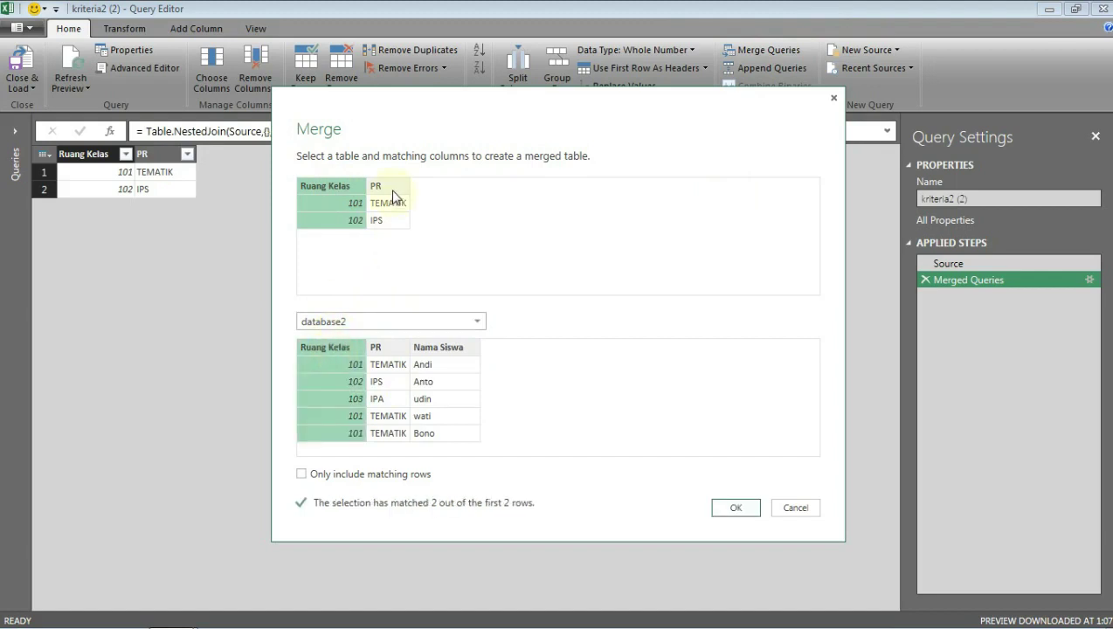
pyautogui.keyDown('ctrl'); pyautogui.click(391, 188); pyautogui.keyUp('ctrl')
pyautogui.keyDown('ctrl'); pyautogui.click(376, 346); pyautogui.keyUp('ctrl')
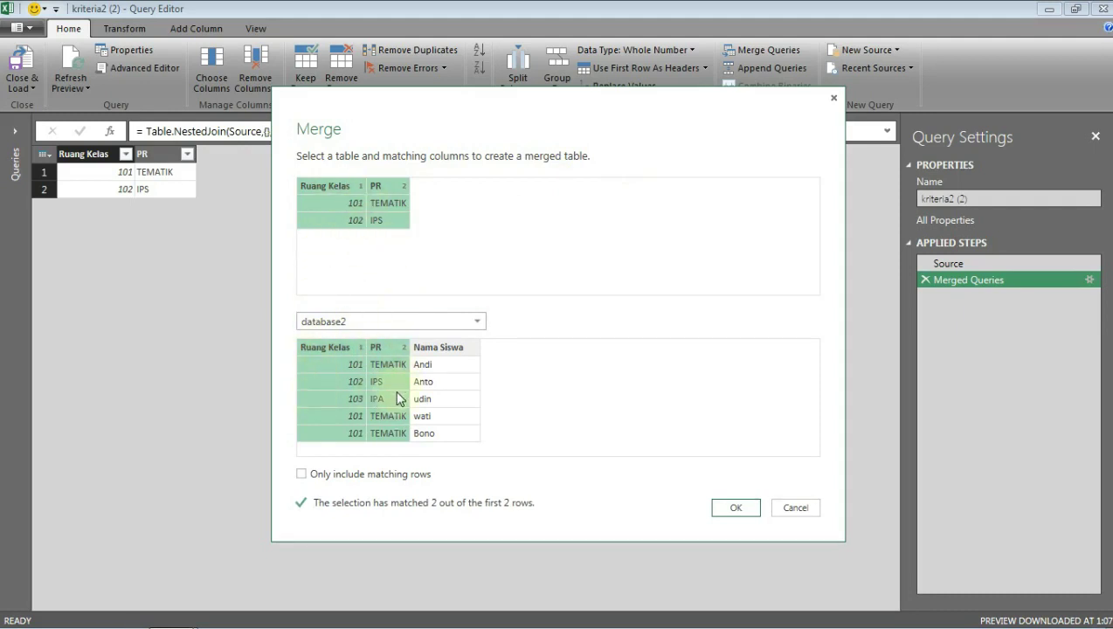
pyautogui.click(734, 508)
pyautogui.click(732, 510)
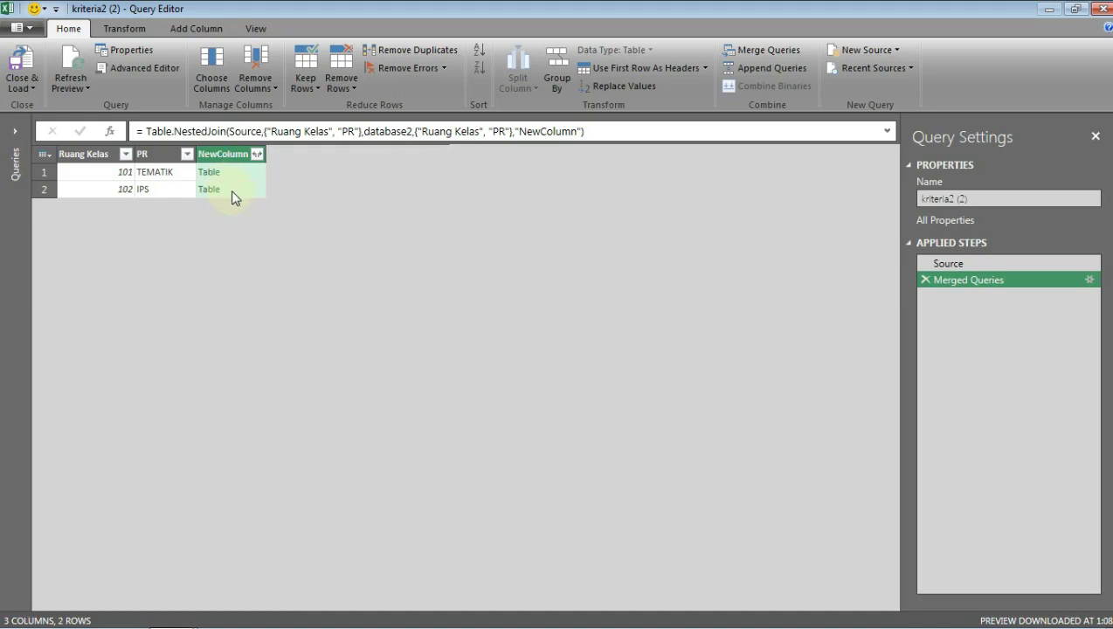
# - Start a custom column in the merged query and name it "Hasil Nama Siswa"
pyautogui.click(210, 28)
pyautogui.click(29, 83)
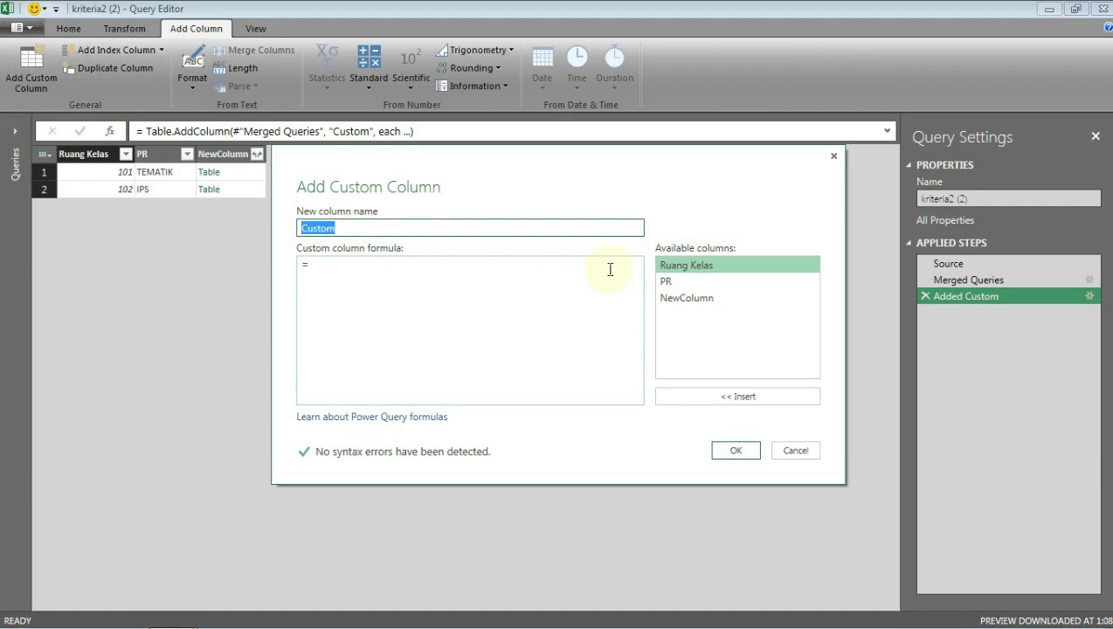
pyautogui.write('Hasil')
pyautogui.write('Nama Siswa')
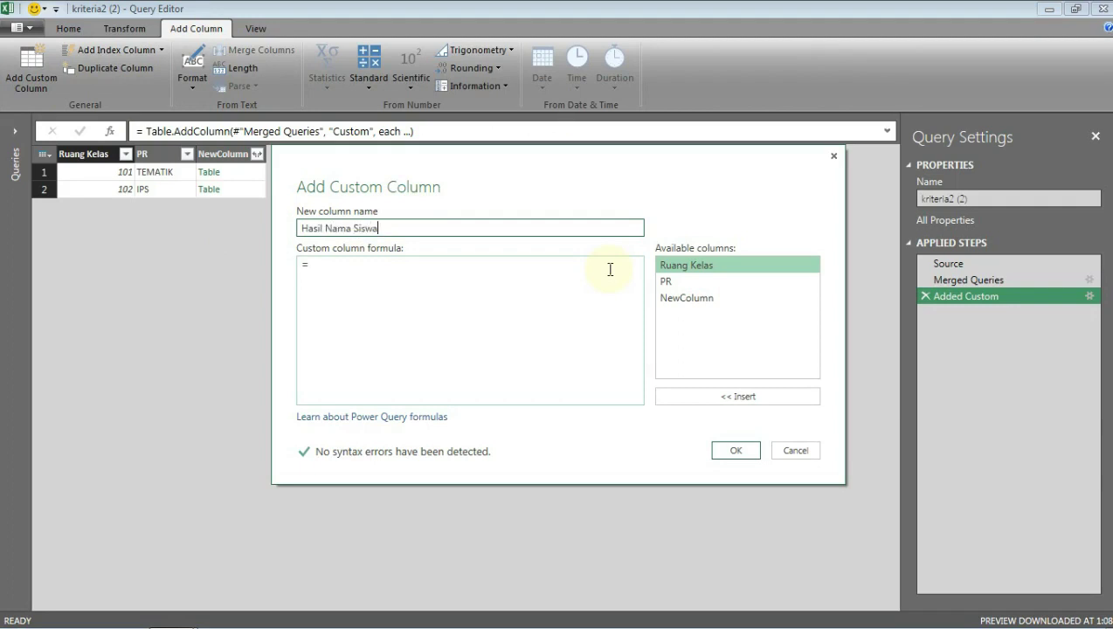
# - Give the custom column the formula =Text.Combine(Table.Column([NewColumn],"Nama Siswa"),",") and add it to the query
pyautogui.click(348, 266)
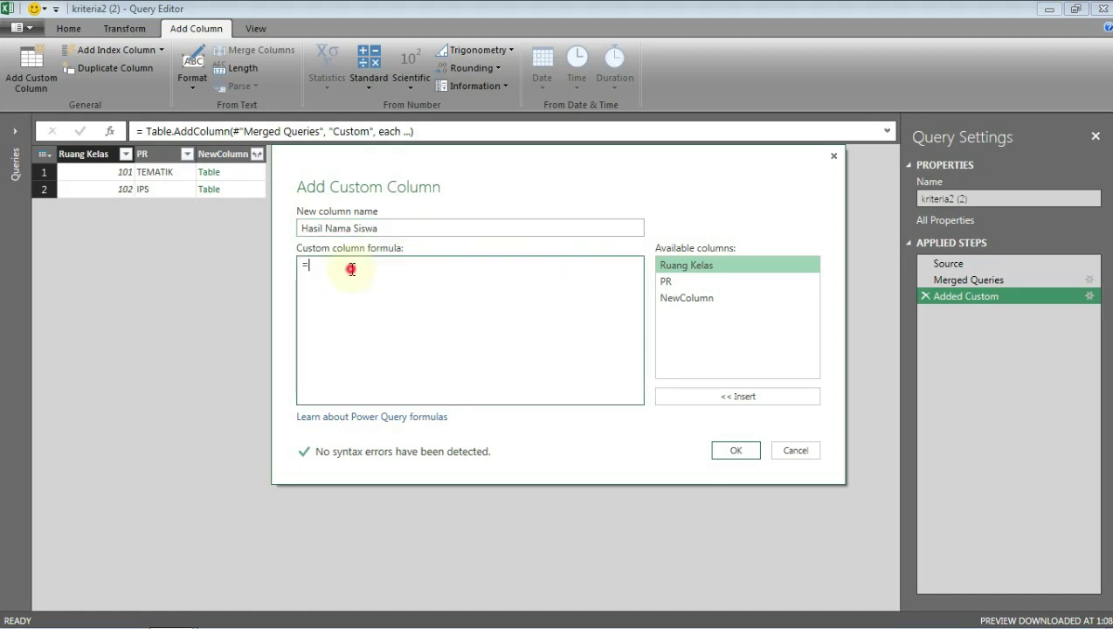
pyautogui.write('Text.Combine(Table')
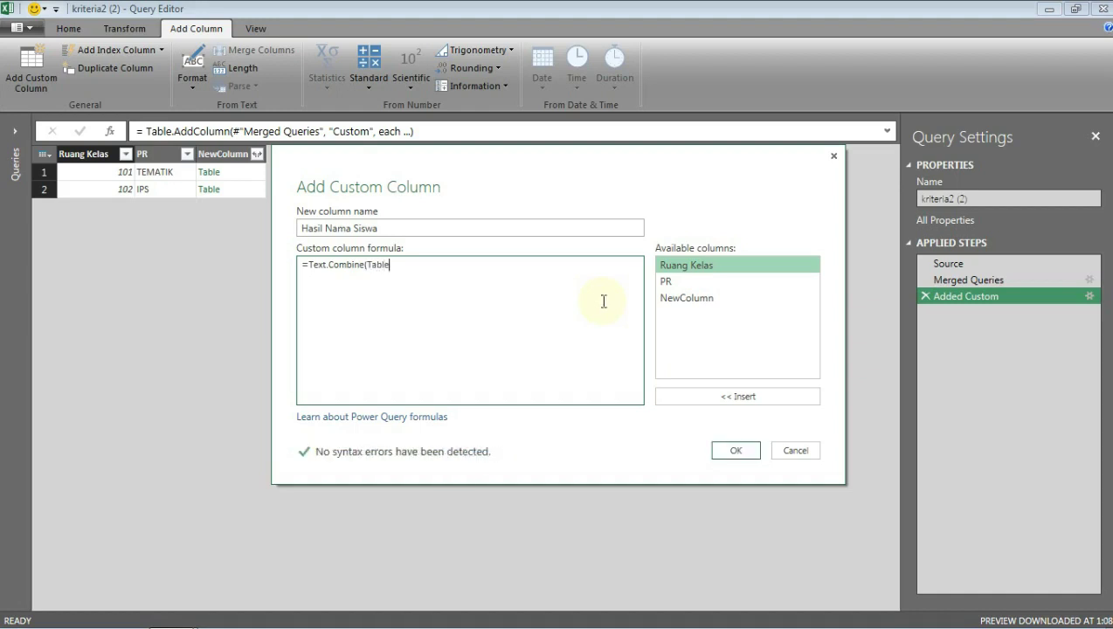
pyautogui.write('.Column')
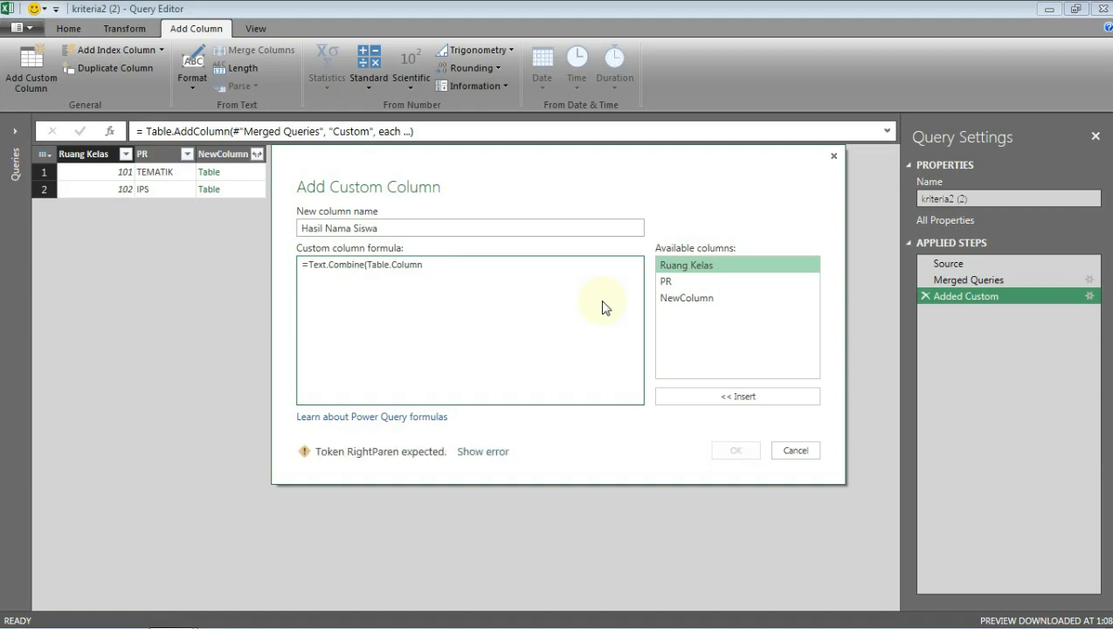
pyautogui.write(')')
pyautogui.press('BackSpace')
pyautogui.write('(')
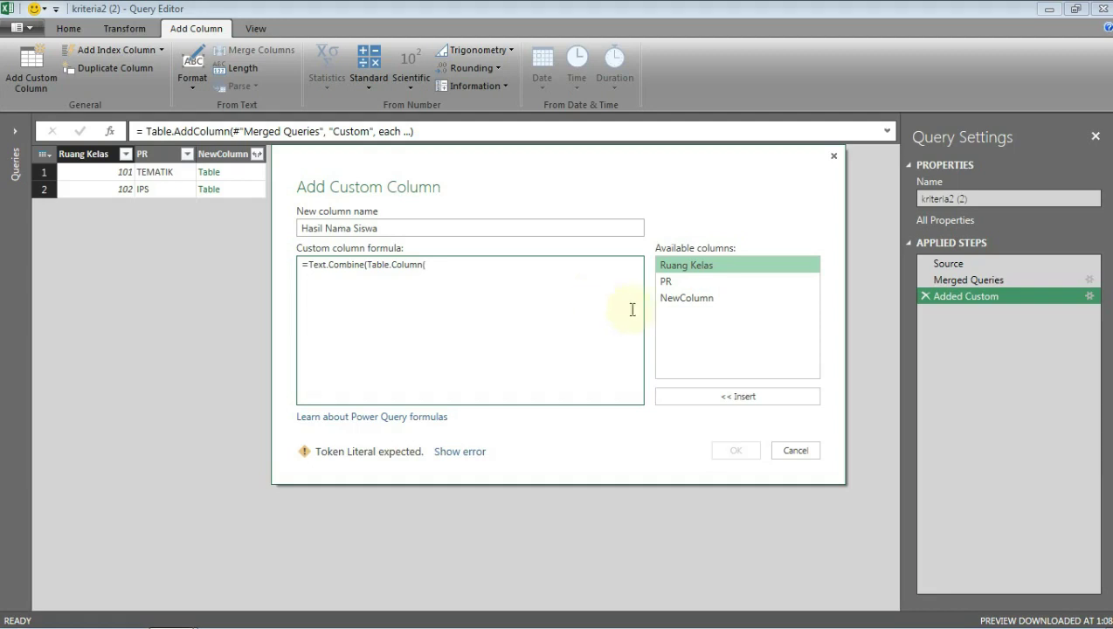
pyautogui.doubleClick(686, 300)
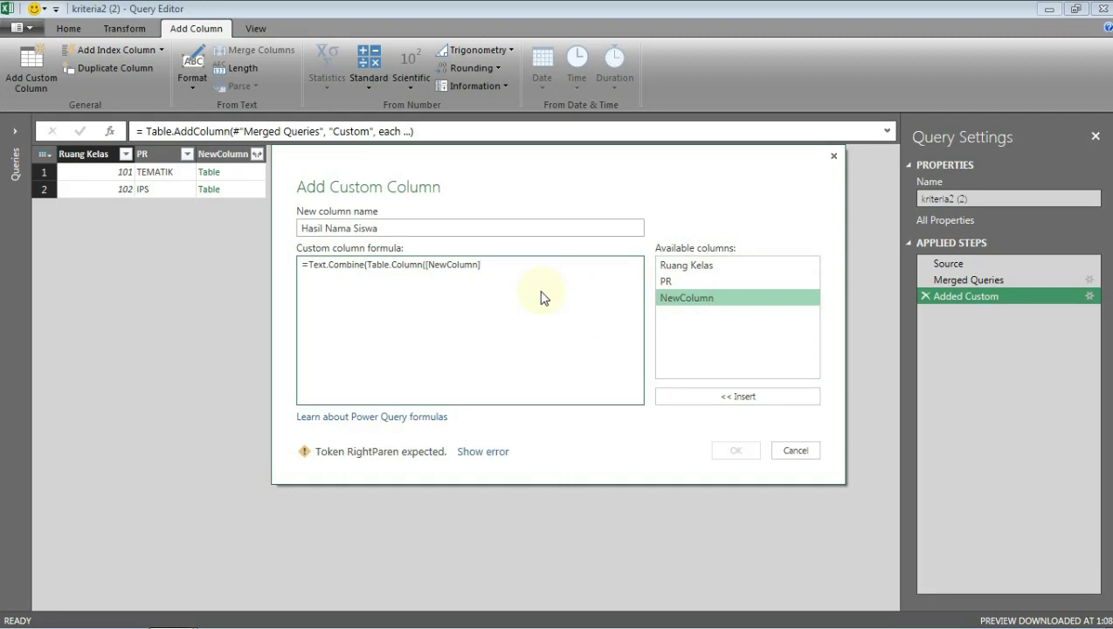
pyautogui.write('),"Nama Si')
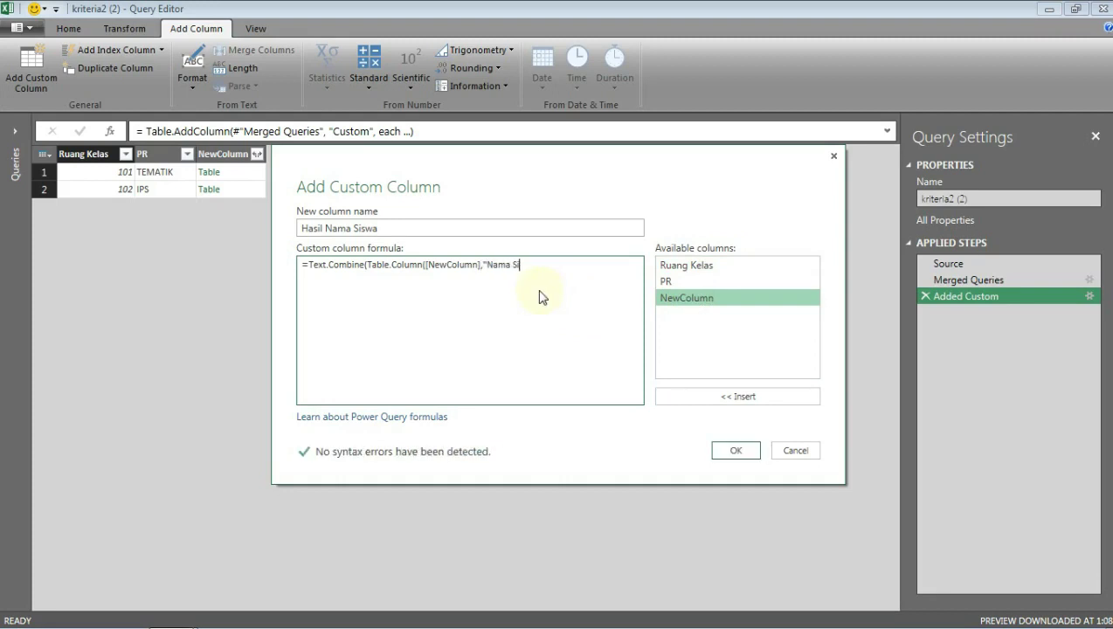
pyautogui.write('swa"')
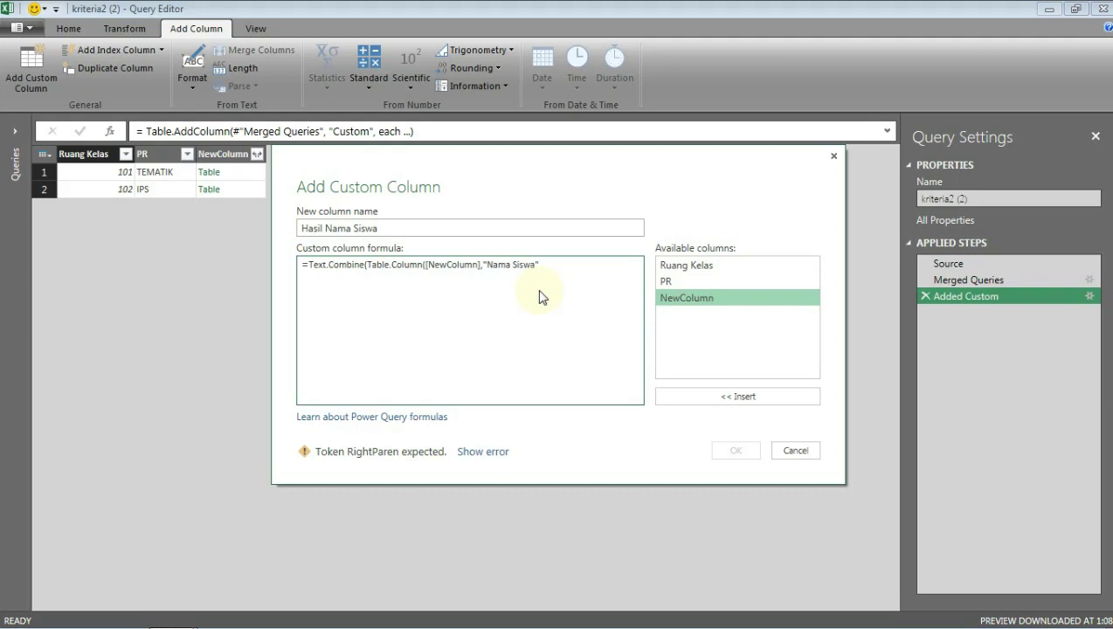
pyautogui.write('),')
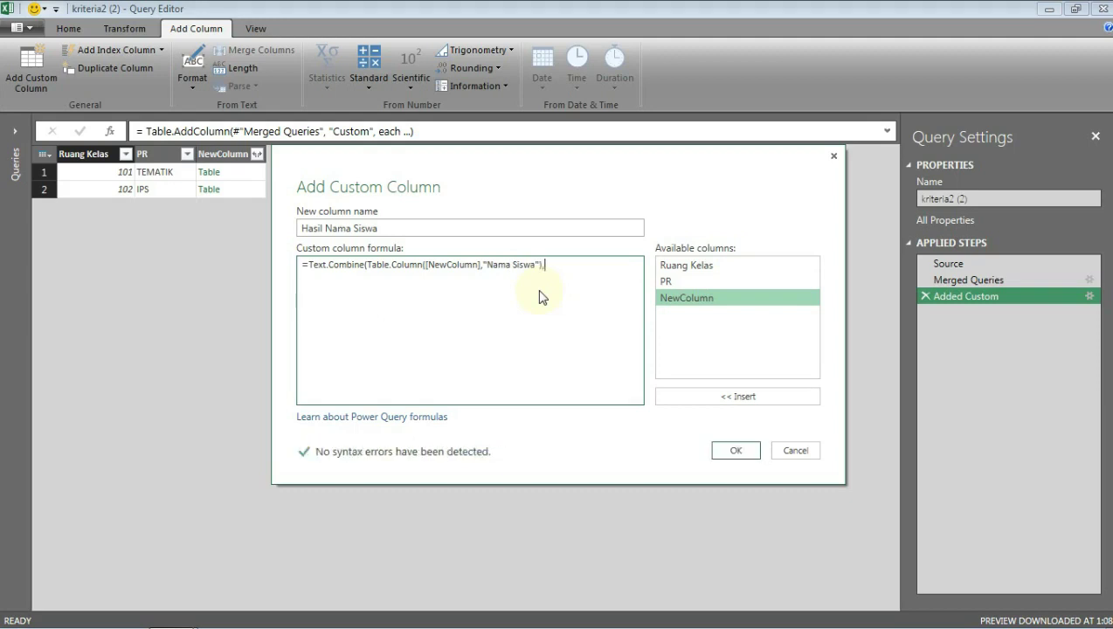
pyautogui.write('","')
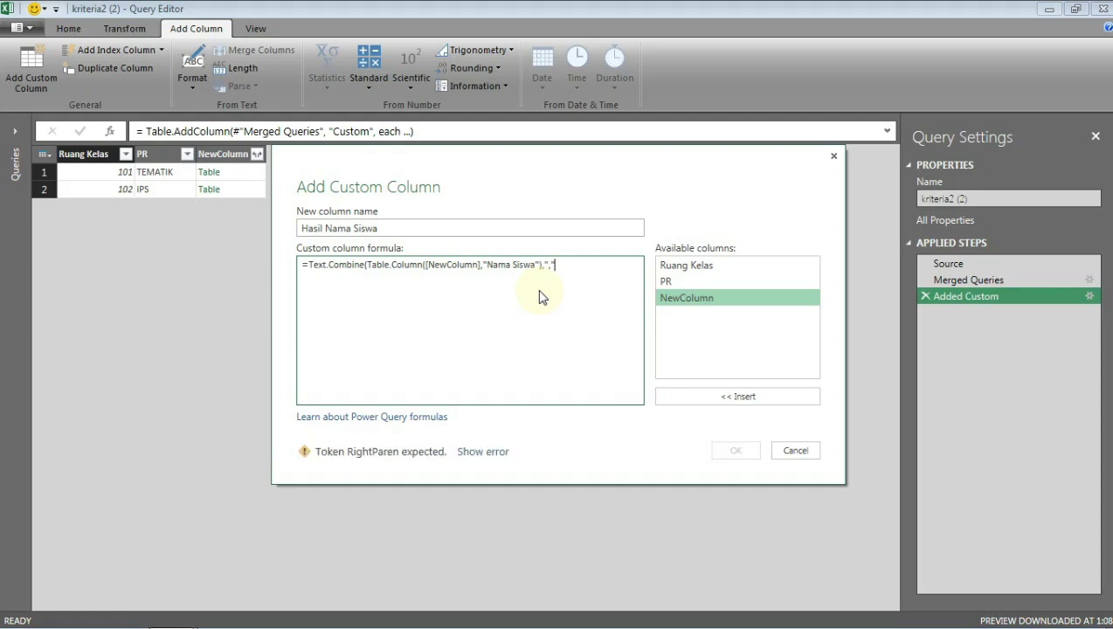
pyautogui.write(')')
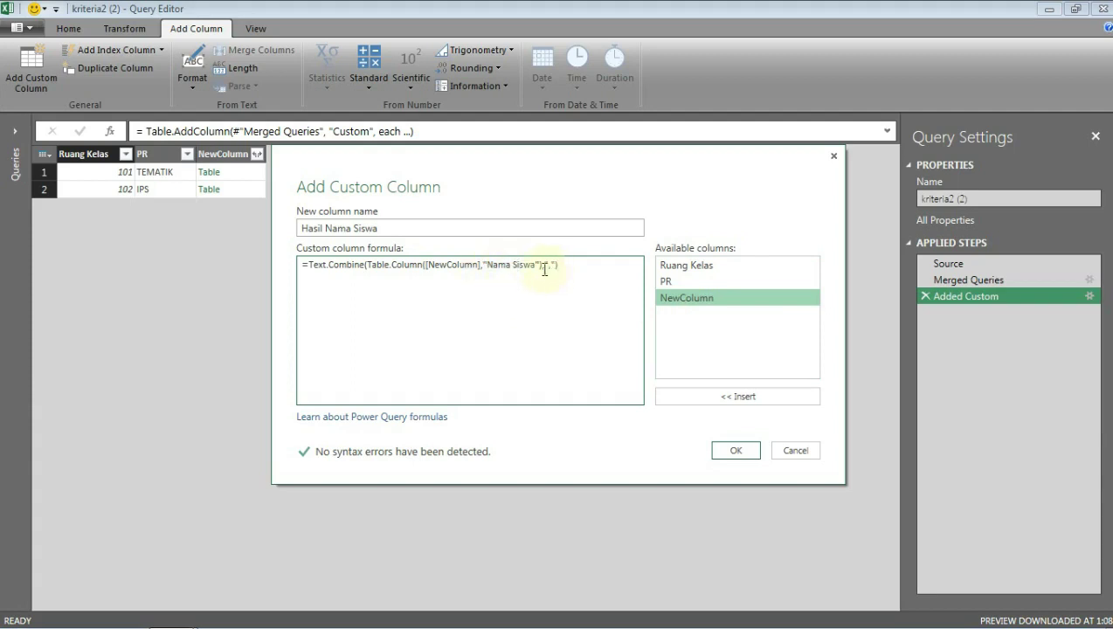
pyautogui.click(735, 450)
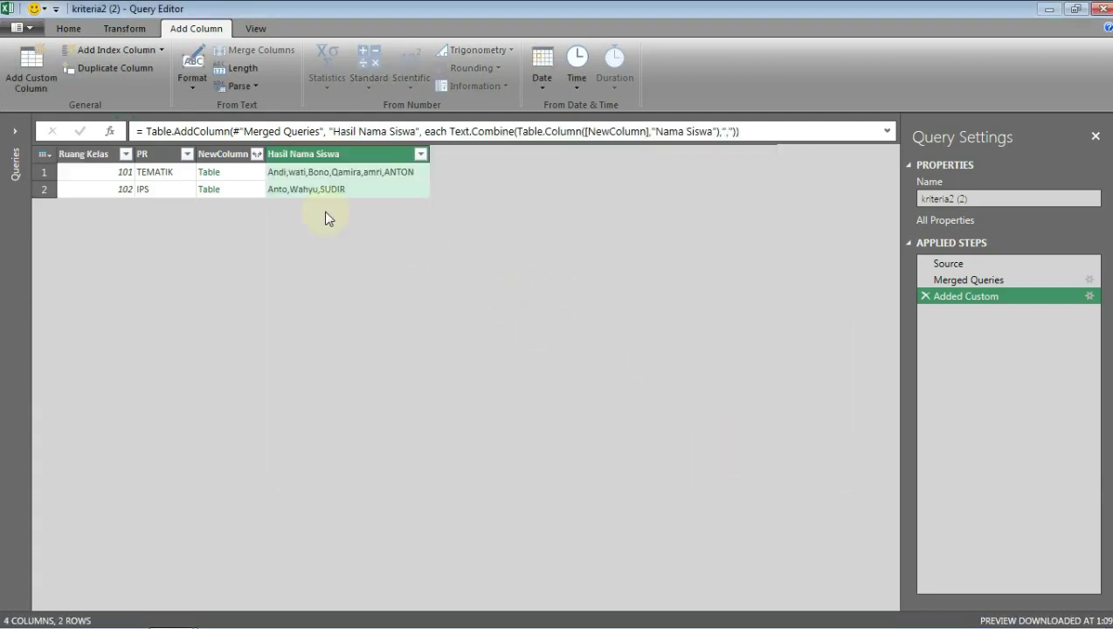
# - Remove the NewColumn column from the merged query
pyautogui.click(229, 154)
pyautogui.rightClick(231, 154)
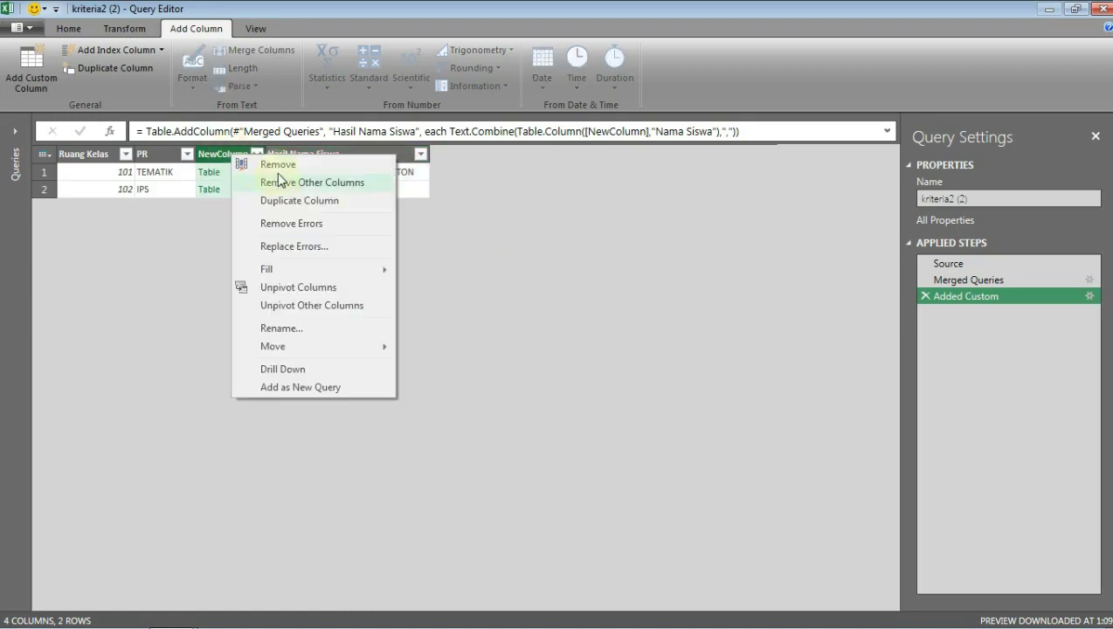
pyautogui.click(278, 165)
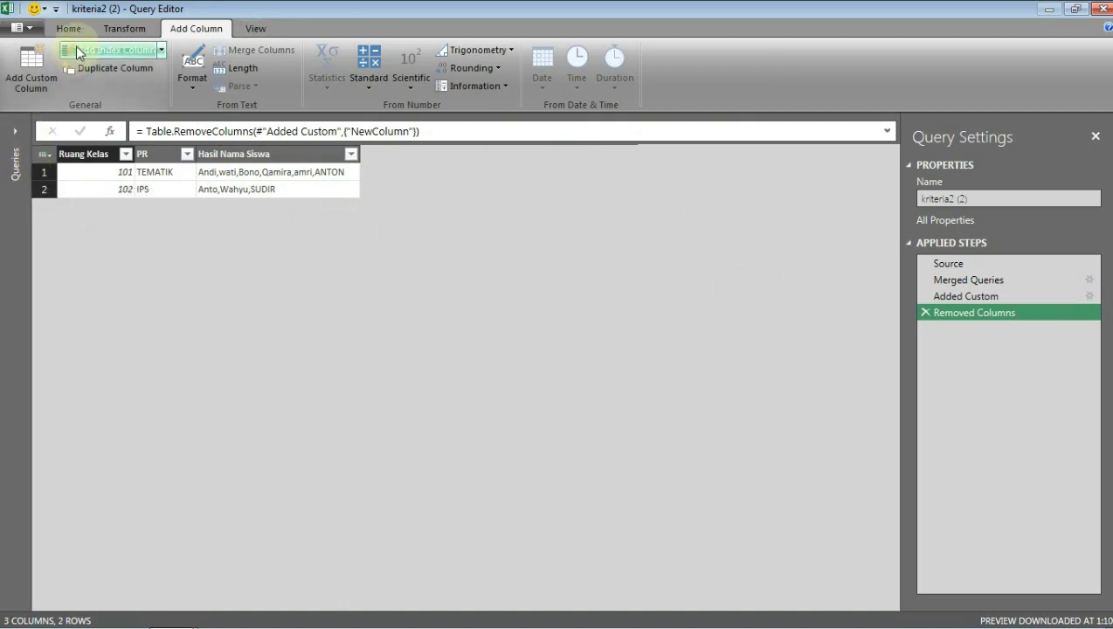
# - Close the query editor and load the merged query as a table on the existing worksheet at cell I4
pyautogui.click(69, 28)
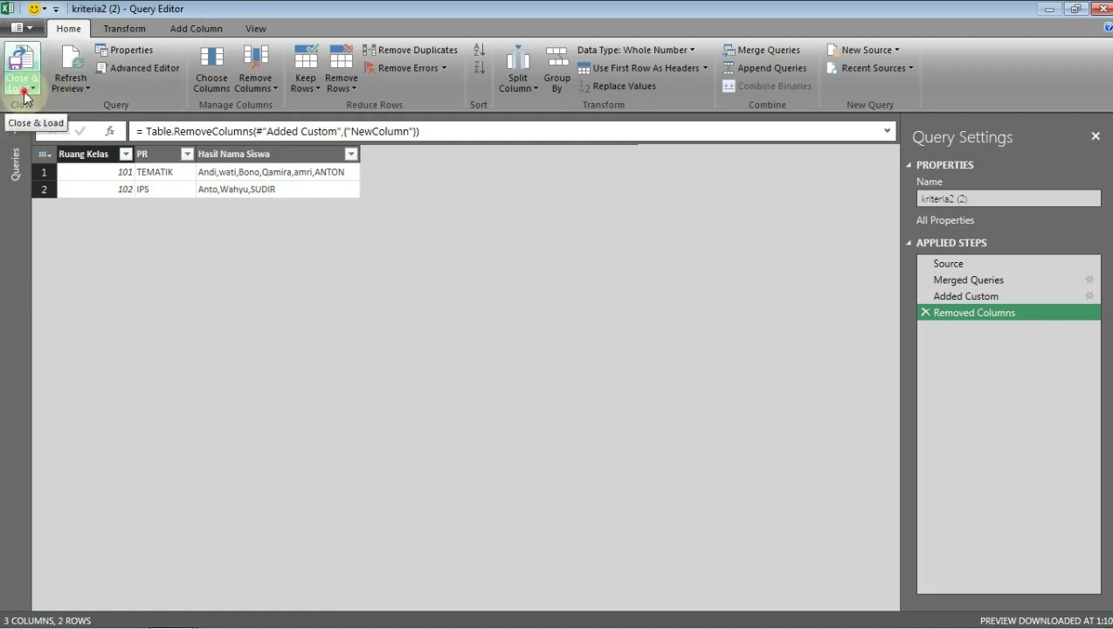
pyautogui.click(25, 89)
pyautogui.click(54, 123)
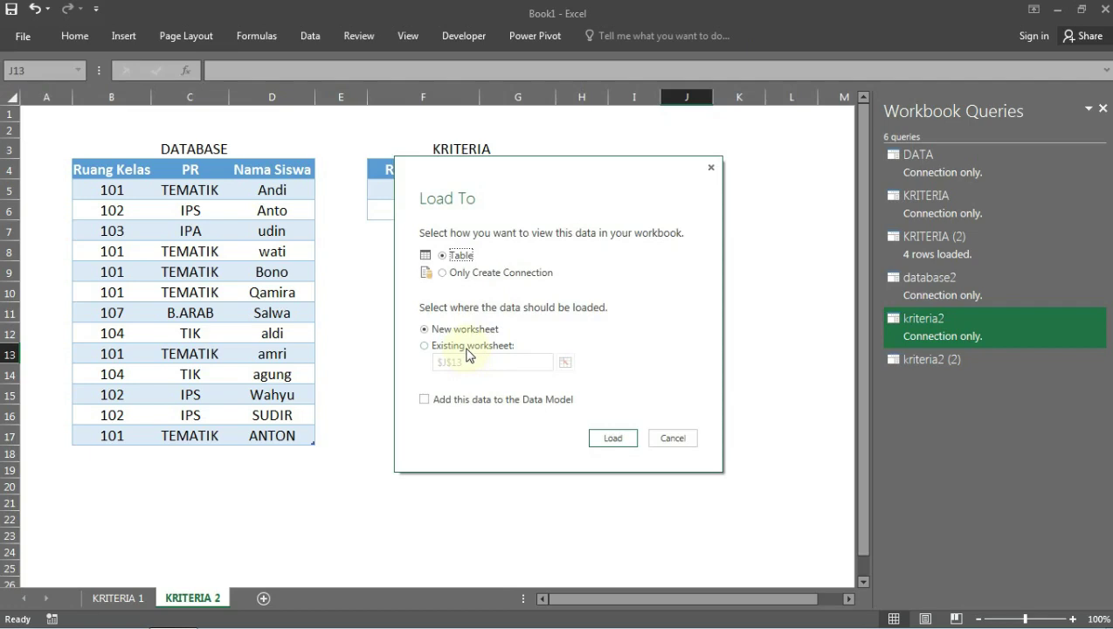
pyautogui.click(469, 346)
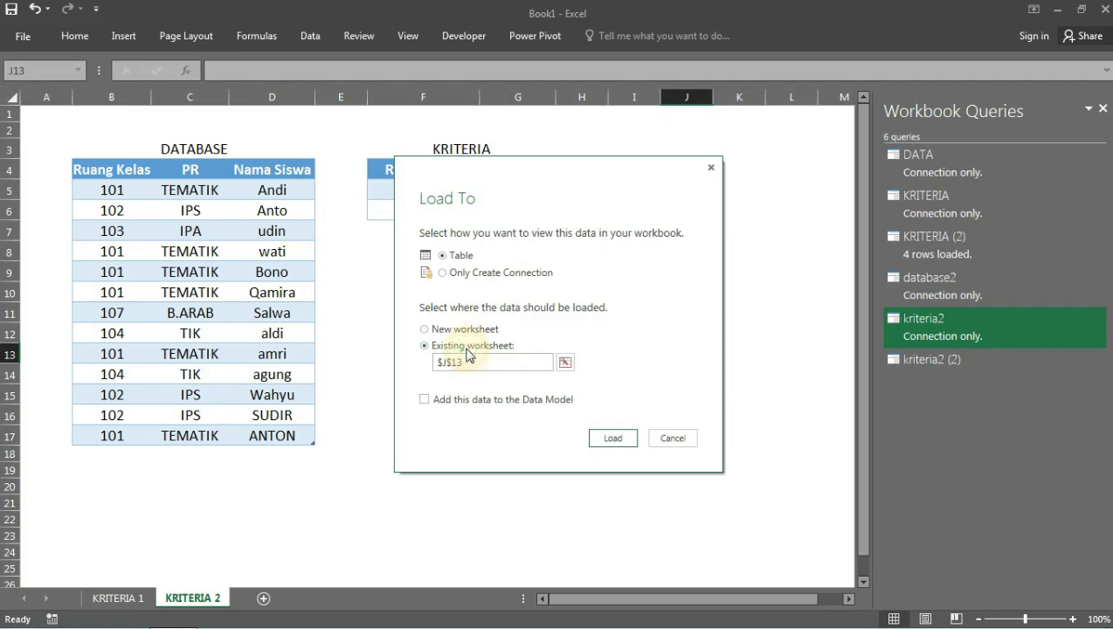
pyautogui.click(566, 364)
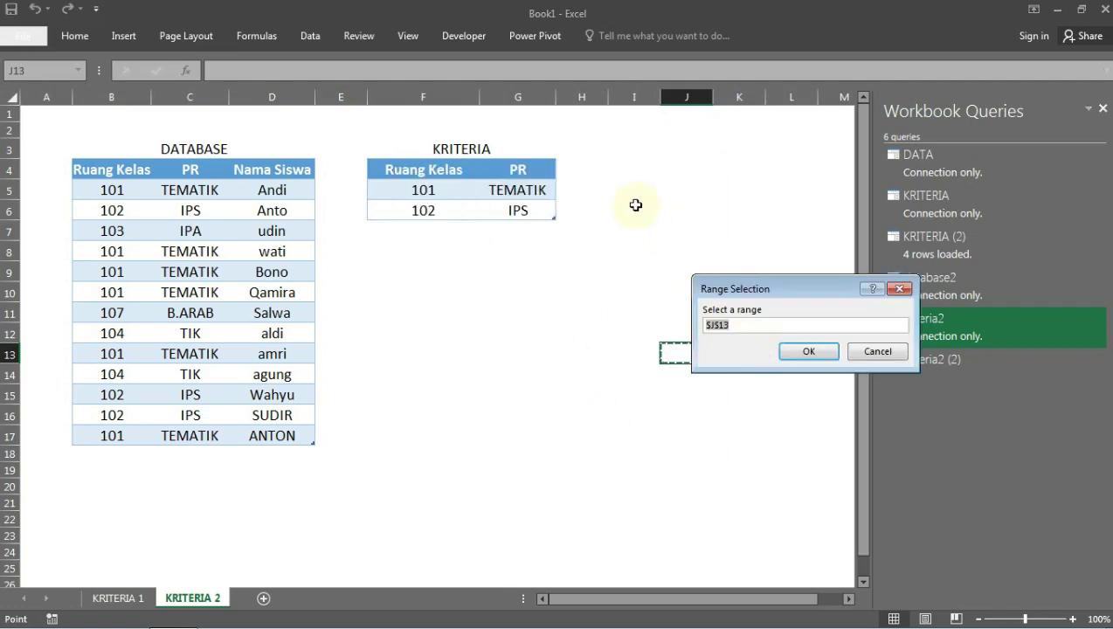
pyautogui.click(600, 165)
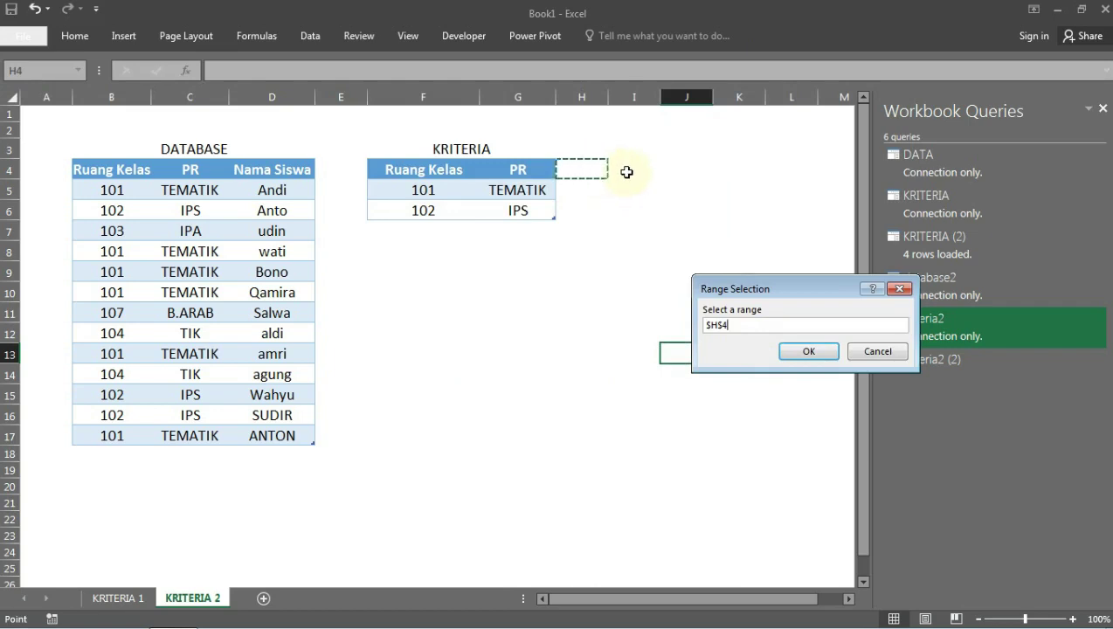
pyautogui.click(630, 167)
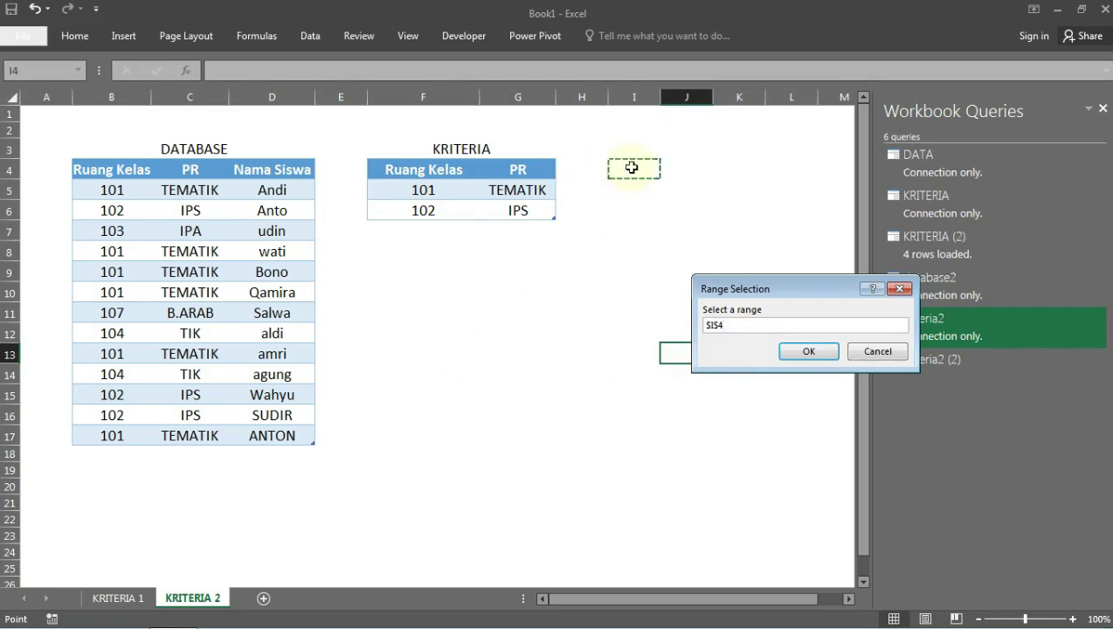
pyautogui.click(807, 350)
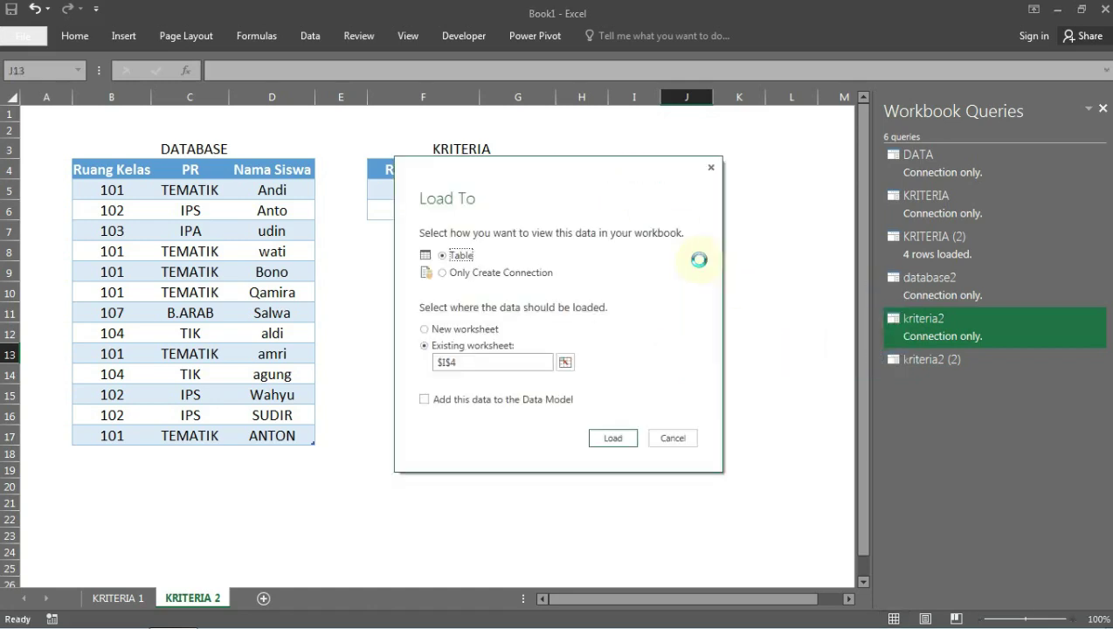
pyautogui.click(624, 442)
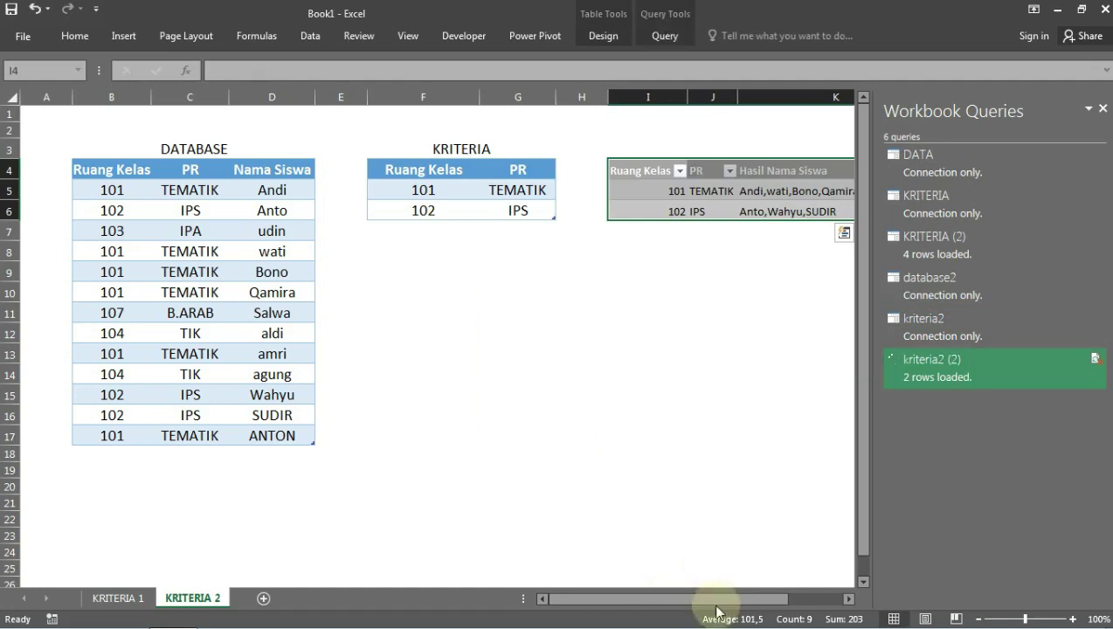
# - Turn off the filter buttons in the header row of the loaded results table
pyautogui.moveTo(717, 599); pyautogui.dragTo(778, 599)
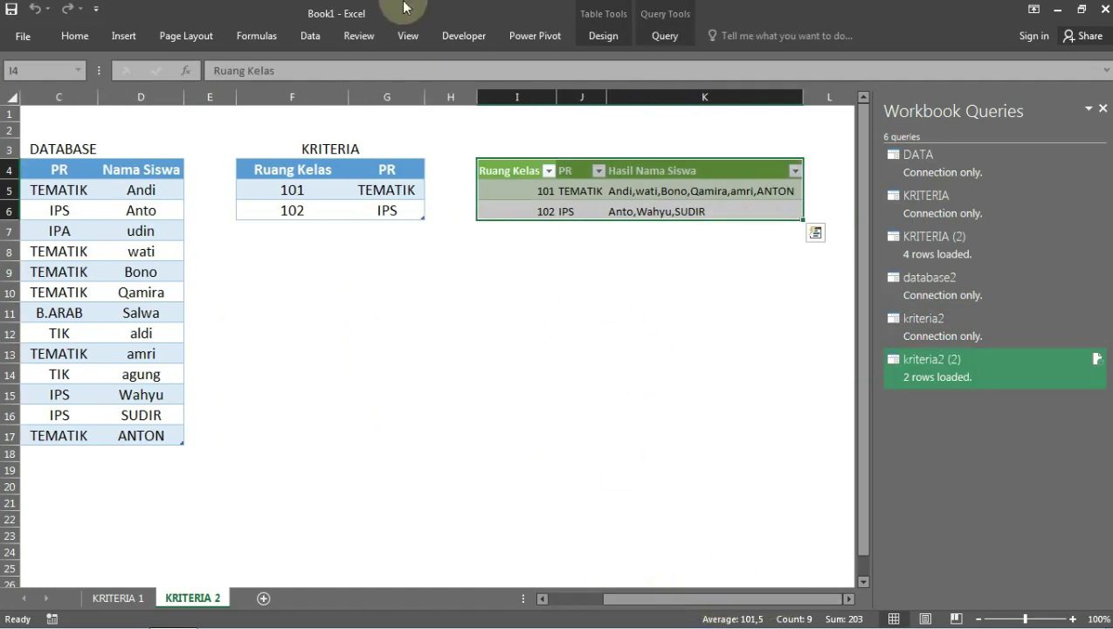
pyautogui.click(310, 36)
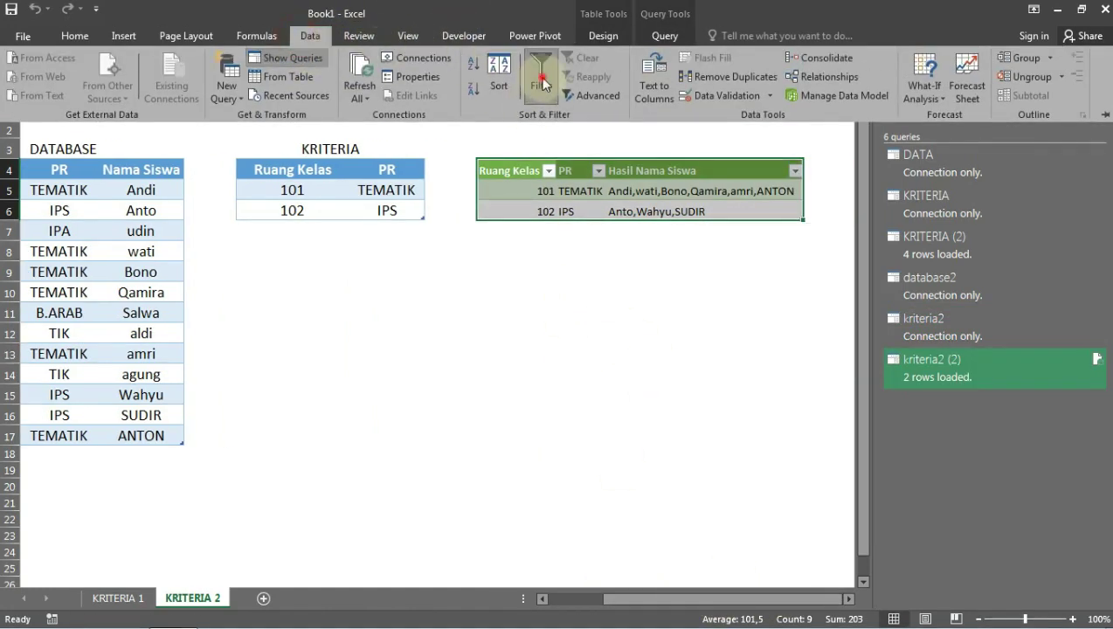
pyautogui.click(529, 91)
pyautogui.click(546, 237)
pyautogui.moveTo(507, 169); pyautogui.dragTo(699, 214)
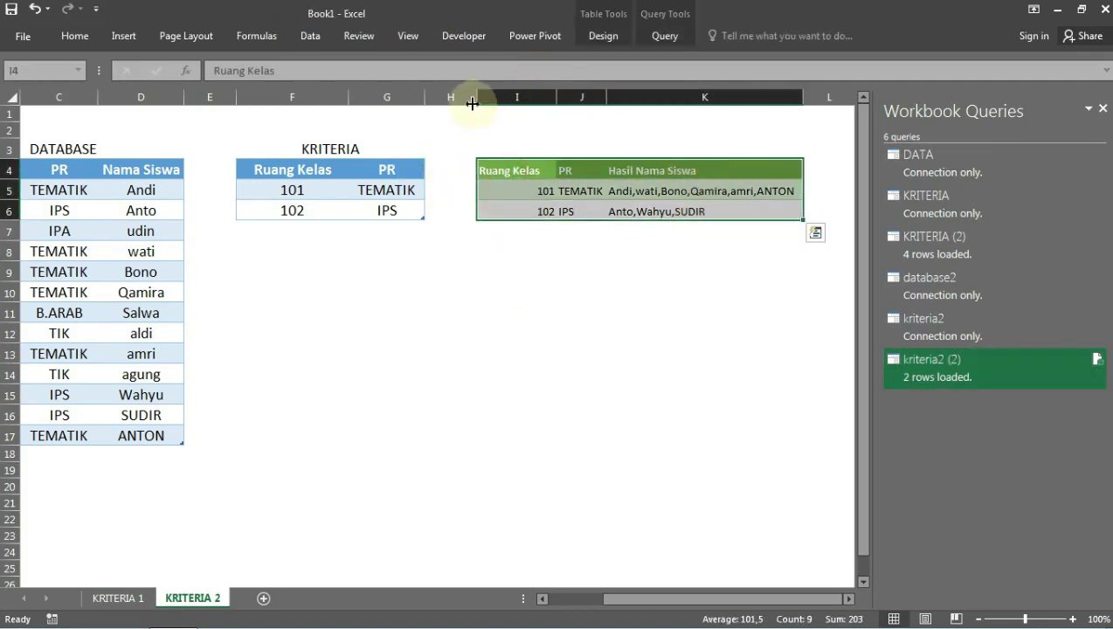
# - Narrow the empty spacer columns H and E between the three tables
pyautogui.moveTo(477, 96); pyautogui.dragTo(445, 103)
pyautogui.click(215, 96)
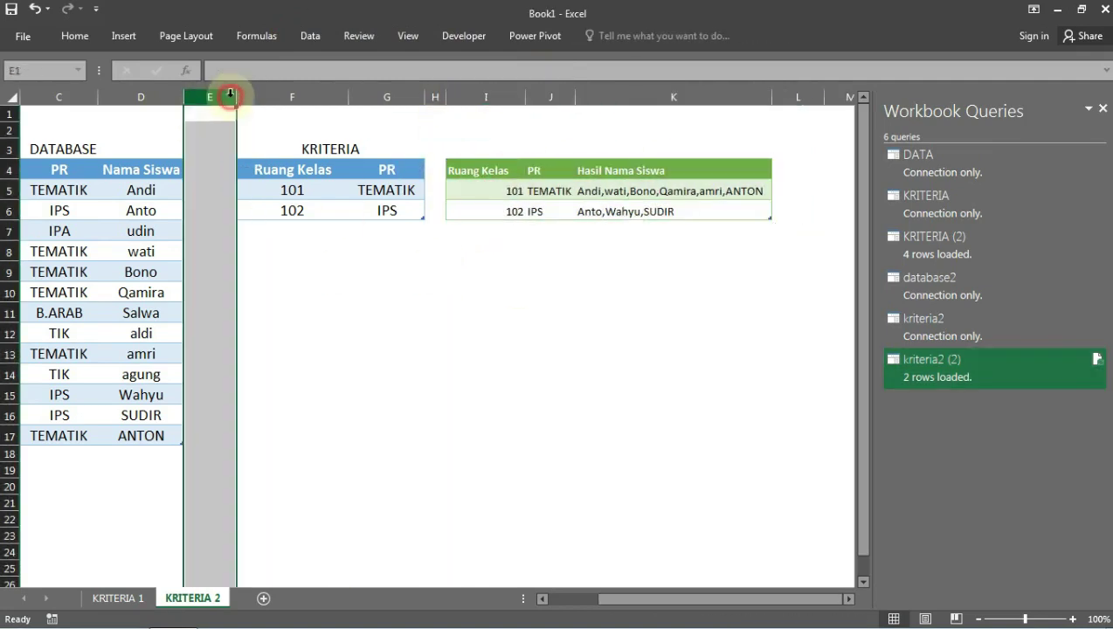
pyautogui.moveTo(235, 97); pyautogui.dragTo(209, 97)
pyautogui.click(245, 254)
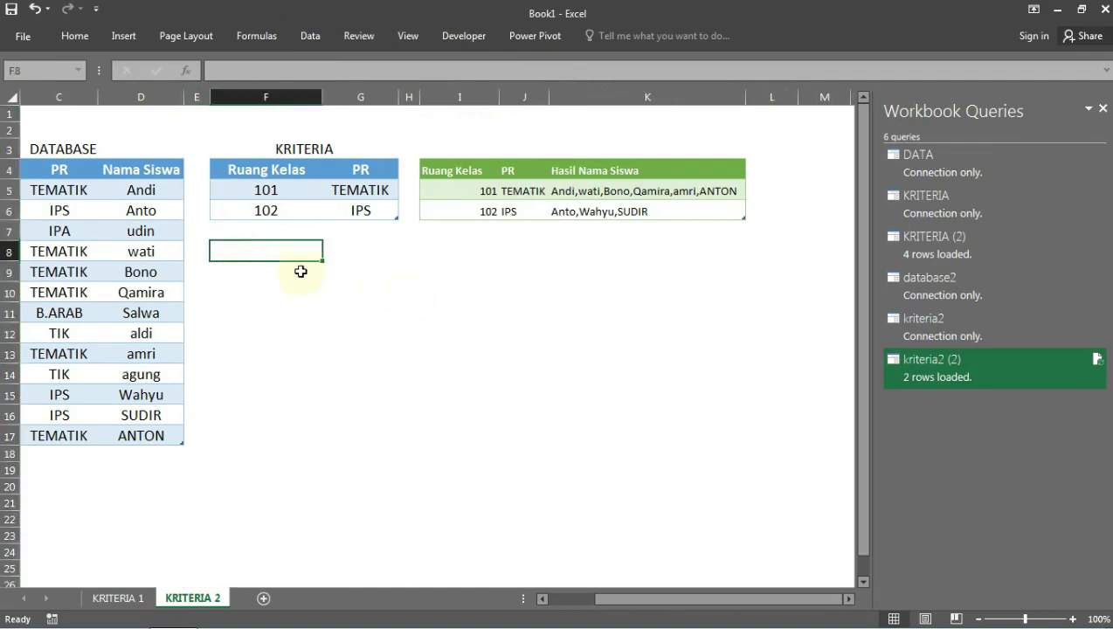
pyautogui.click(263, 221)
pyautogui.moveTo(618, 598); pyautogui.dragTo(557, 608)
# - Add a DATABASE row in row 18 with Ruang Kelas 101, PR TEMATIK and a new student's name
pyautogui.click(117, 452)
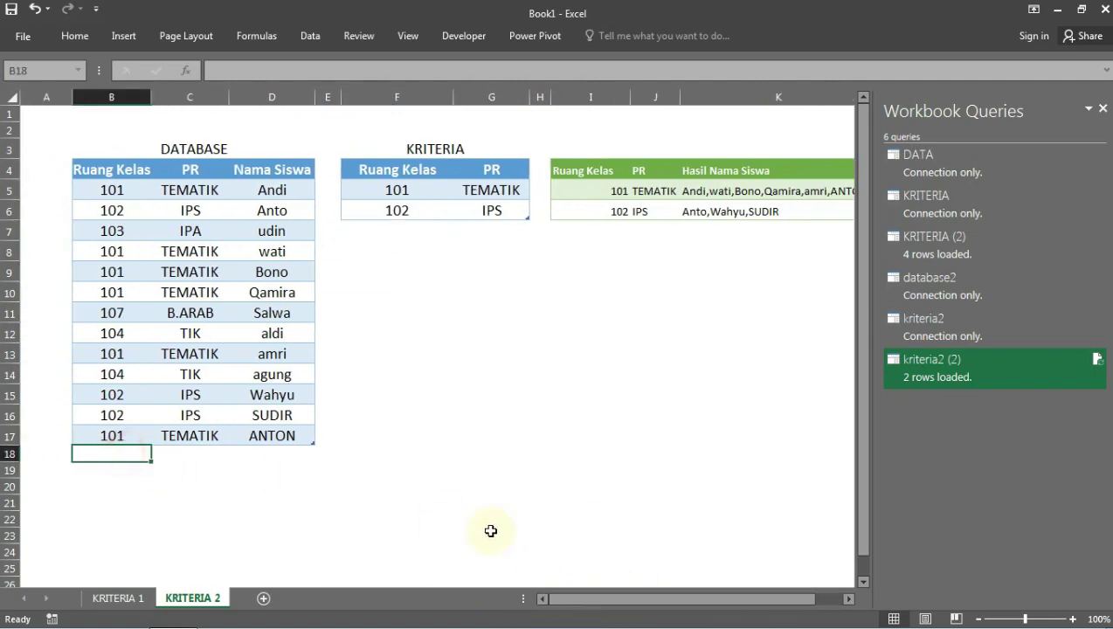
pyautogui.write('101')
pyautogui.press('Return')
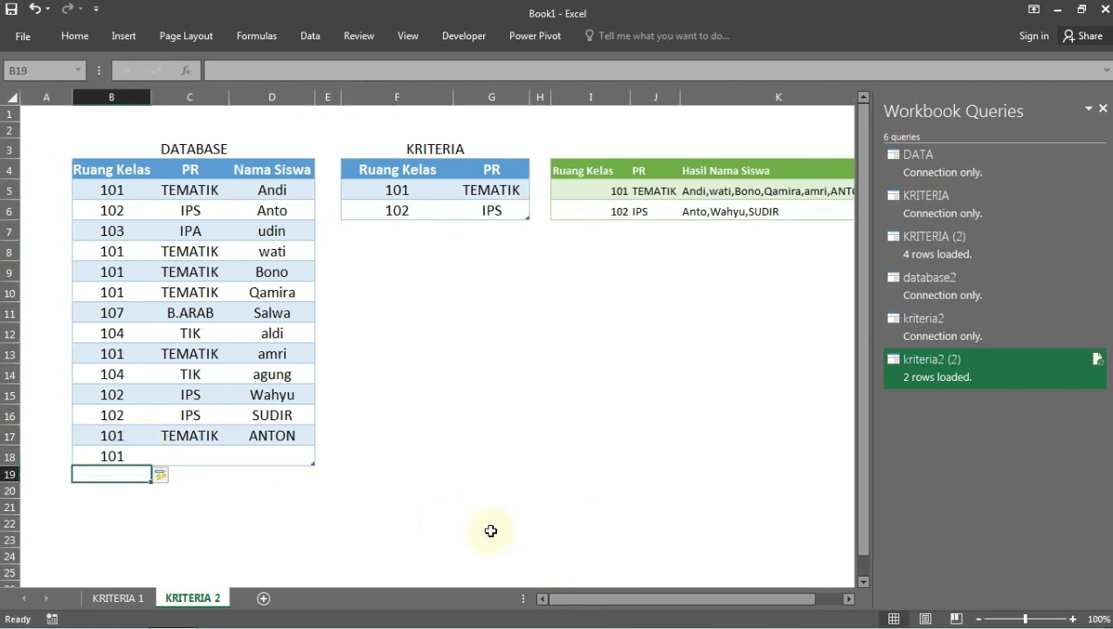
pyautogui.press('Up')
pyautogui.press('Right')
pyautogui.write('te')
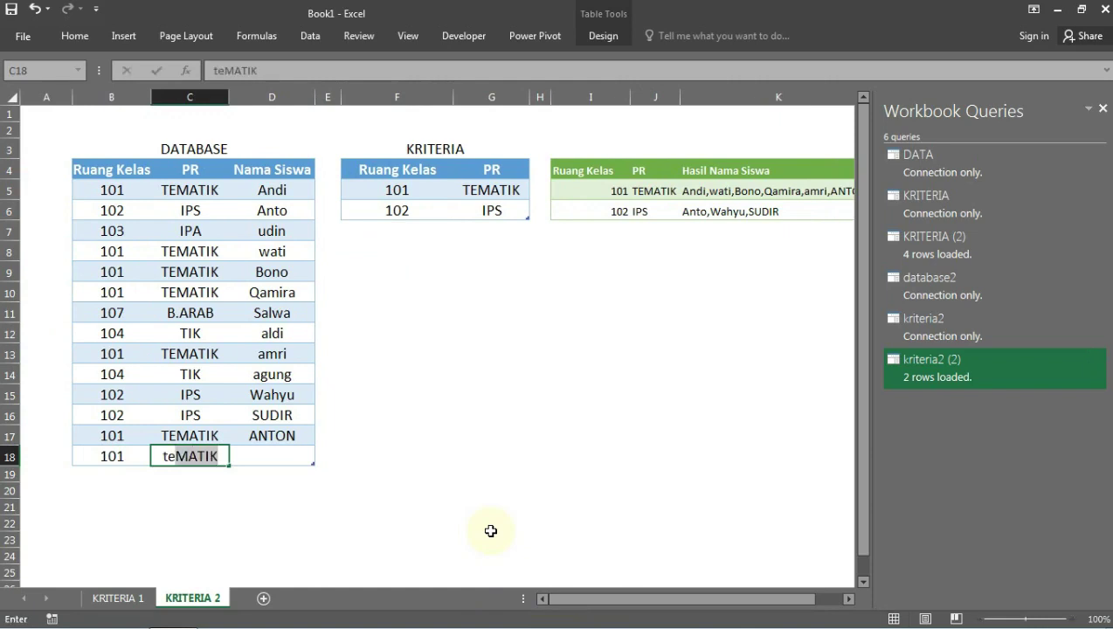
pyautogui.press('Tab')
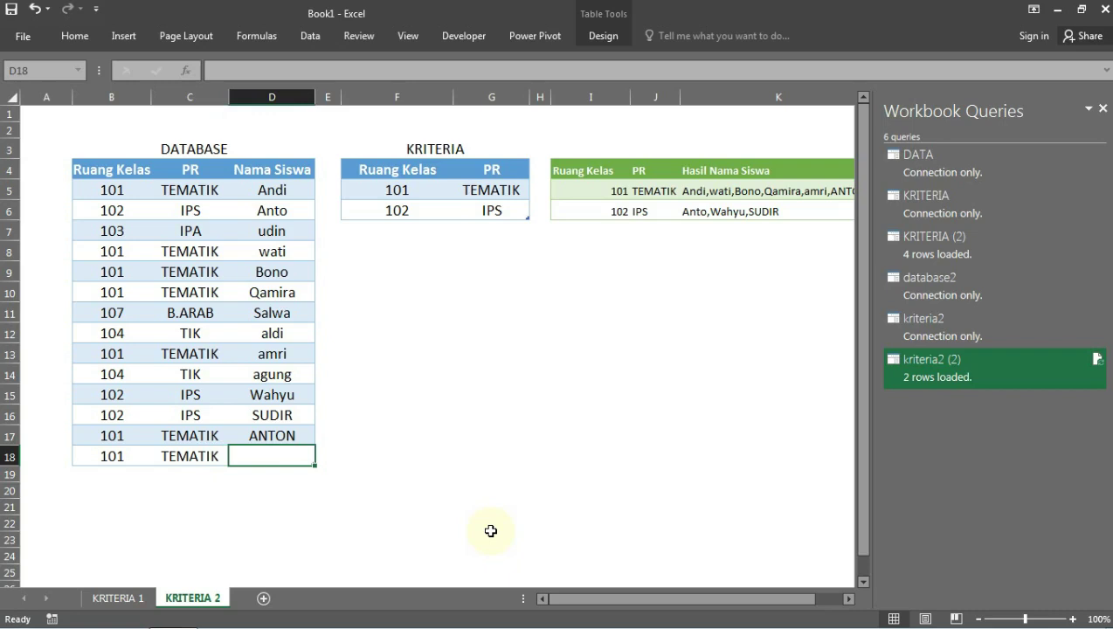
pyautogui.write('wanda')
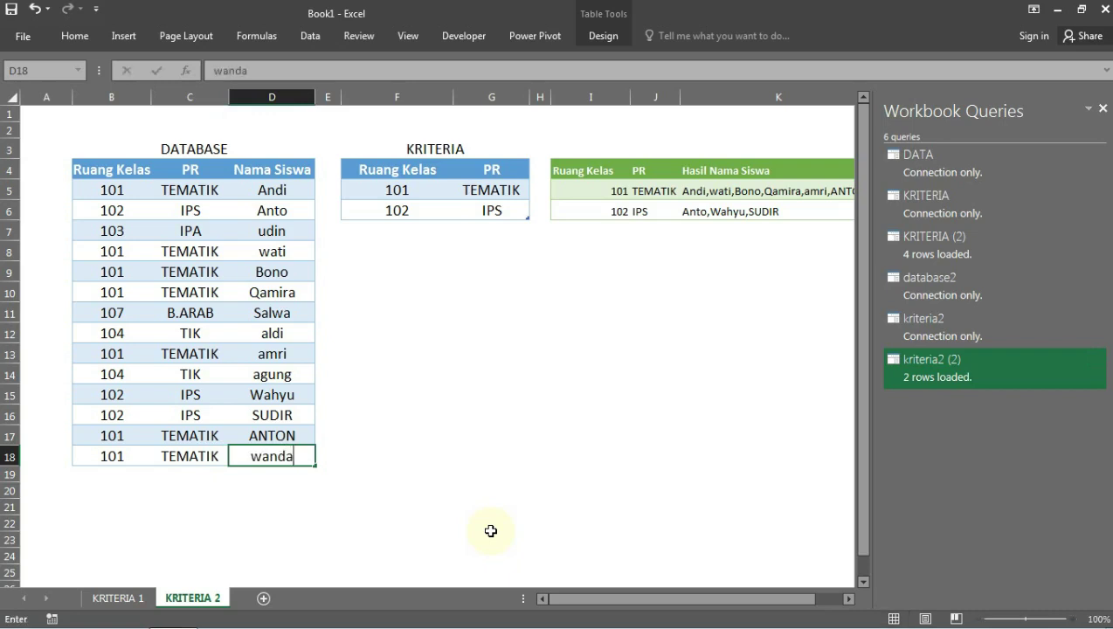
pyautogui.press('Return')
pyautogui.press('Up')
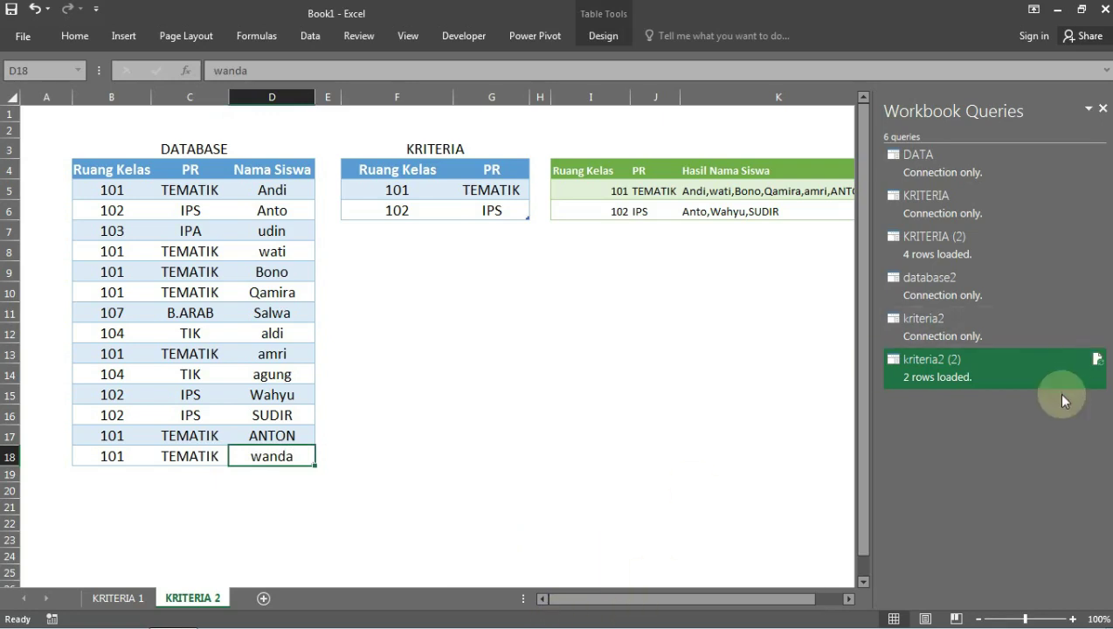
# - Refresh the kriteria2 (2) query and check the combined student names for Ruang Kelas 101 in K5
pyautogui.click(1097, 361)
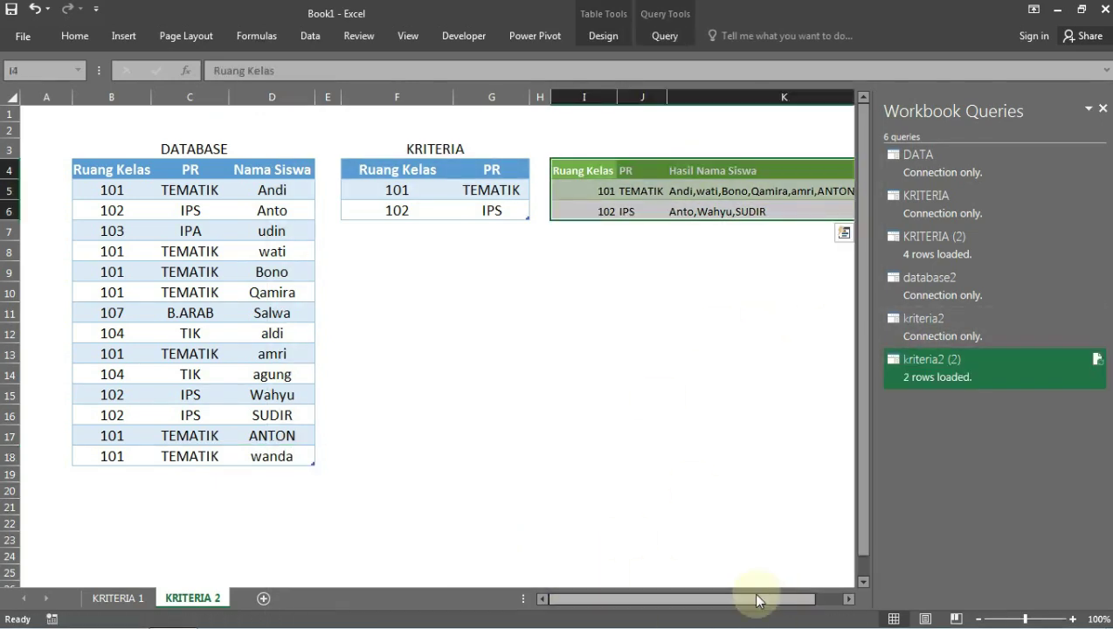
pyautogui.moveTo(756, 601); pyautogui.dragTo(791, 601)
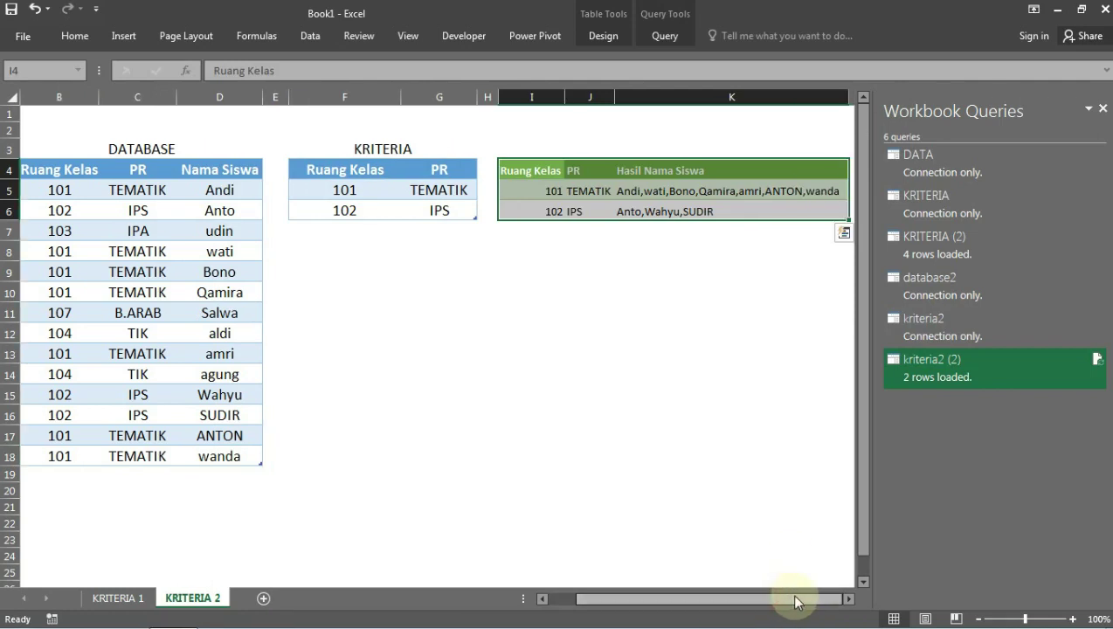
pyautogui.click(817, 196)
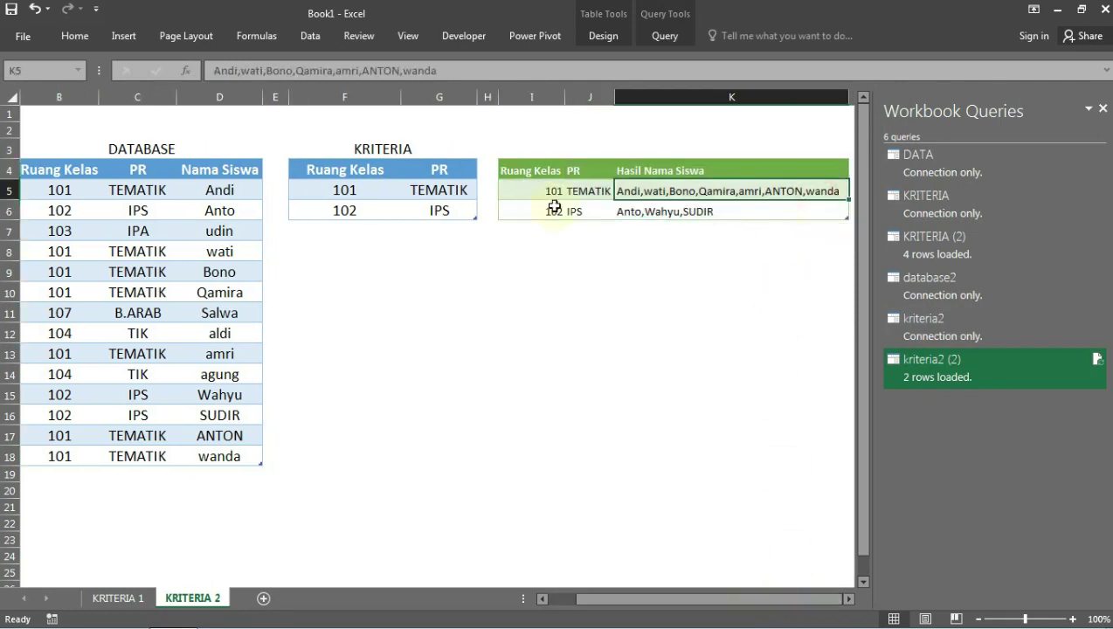
# - Change row 17 of the DATABASE table to Ruang Kelas 102 and PR IPS
pyautogui.moveTo(583, 599); pyautogui.dragTo(561, 600)
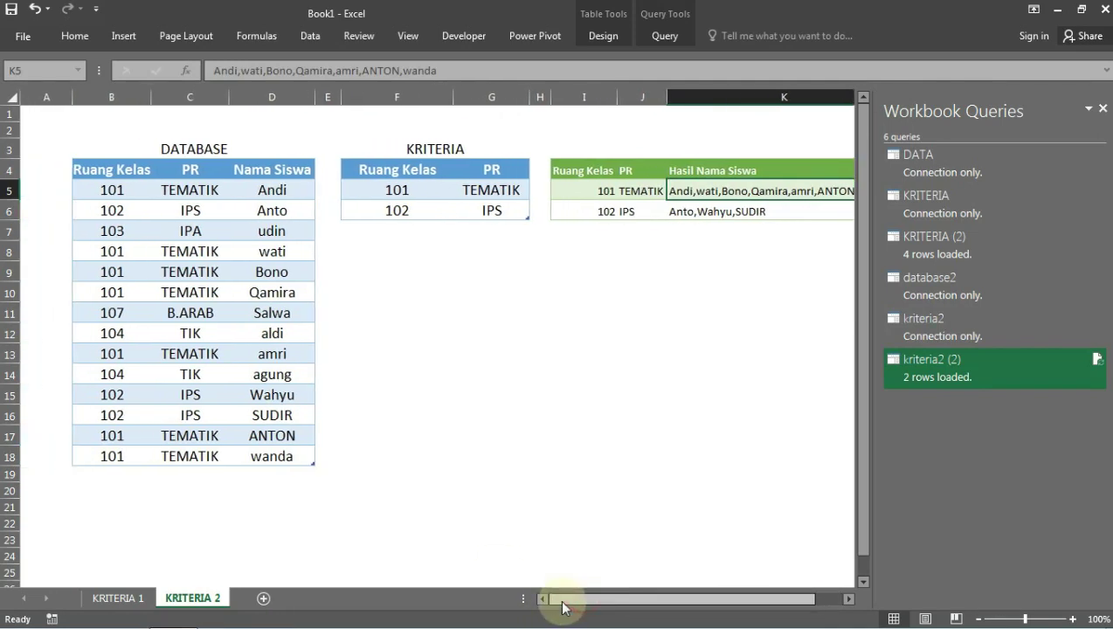
pyautogui.click(119, 441)
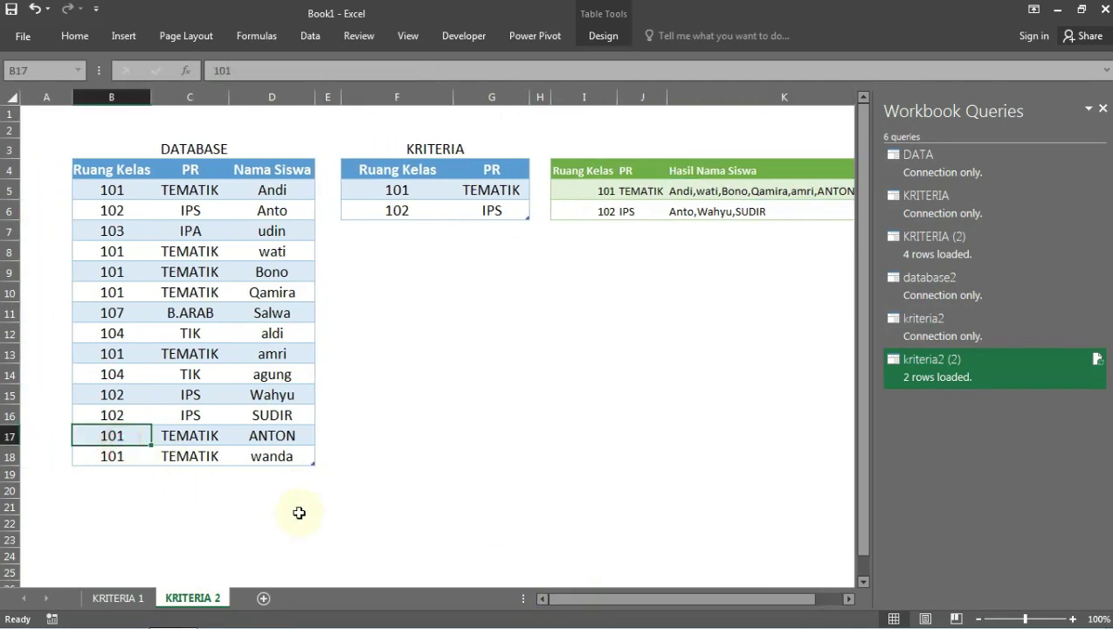
pyautogui.write('102')
pyautogui.press('Tab')
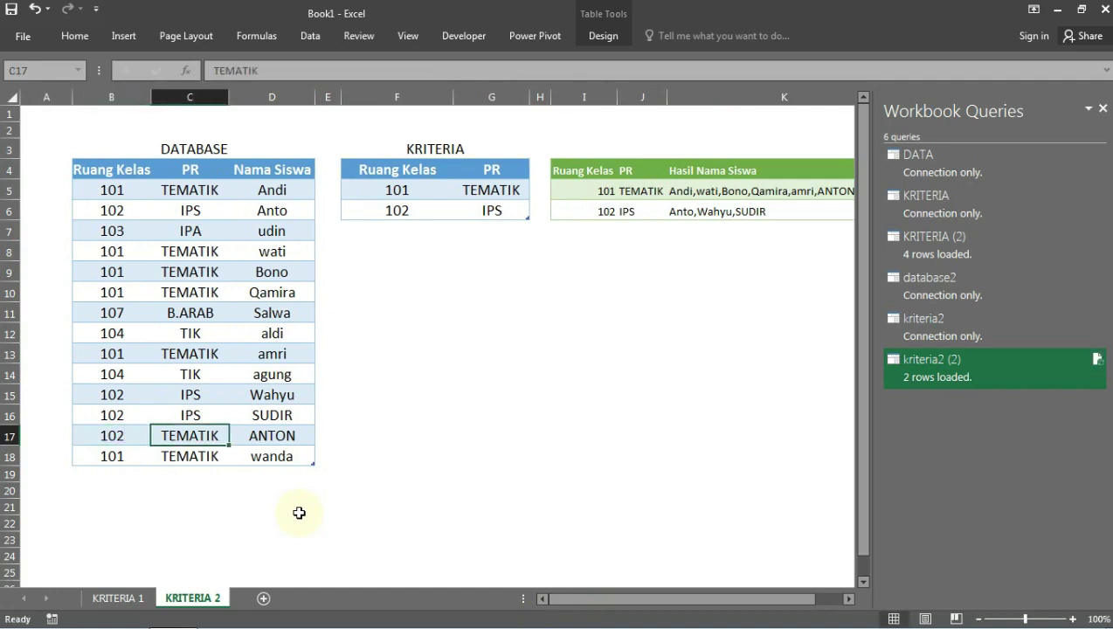
pyautogui.write('ip')
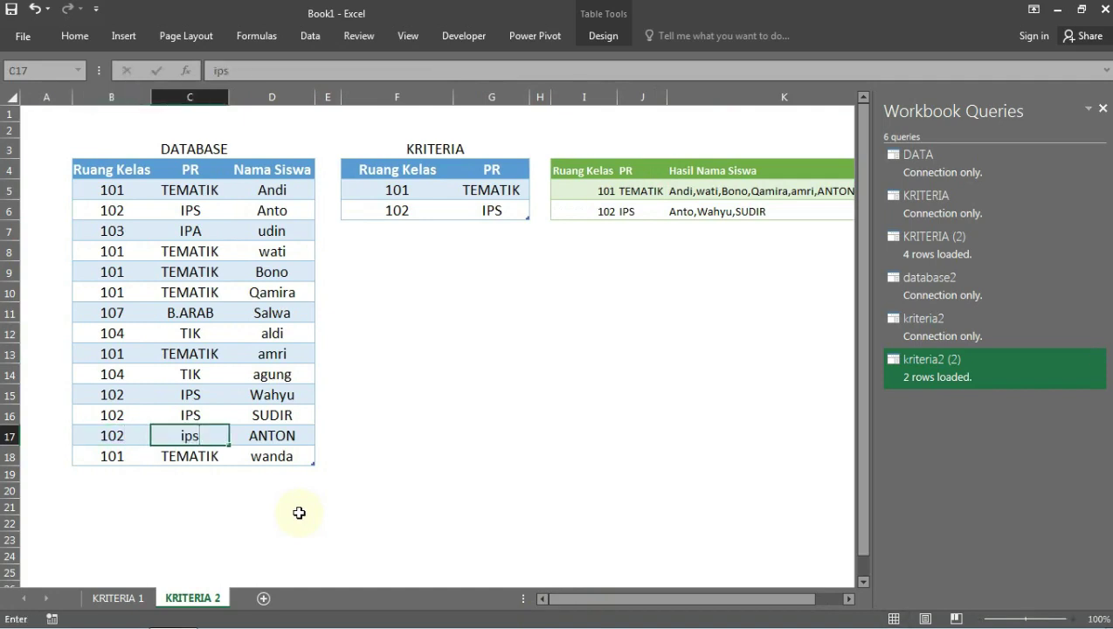
pyautogui.write('s')
pyautogui.press('Return')
pyautogui.press('Up')
pyautogui.write('IPS')
pyautogui.press('Return')
pyautogui.press('Up')
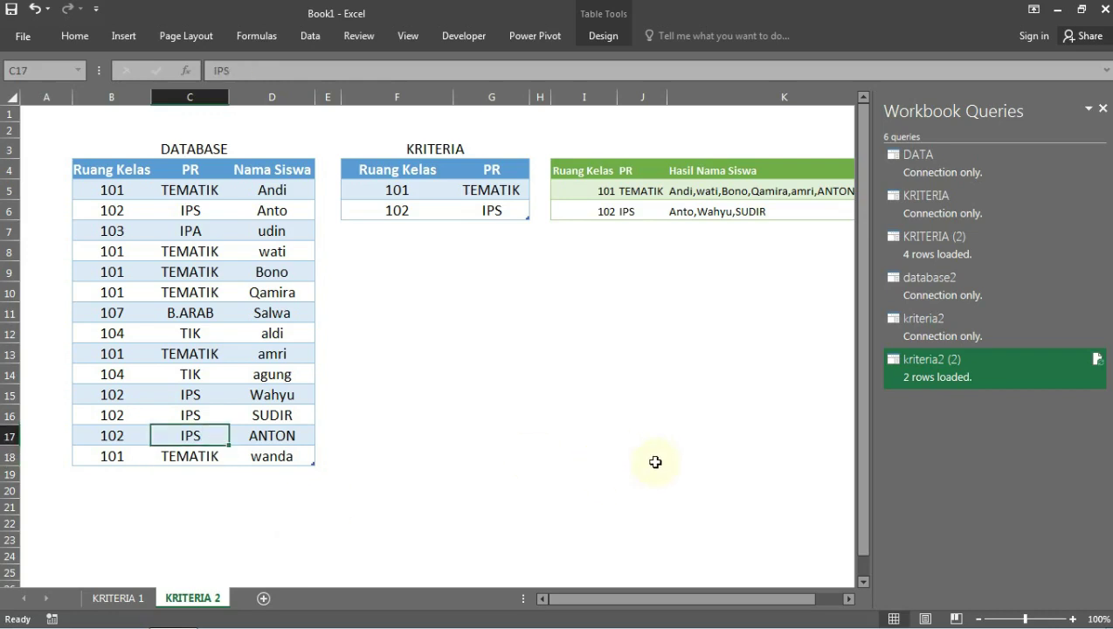
# - Refresh the kriteria2 (2) results to apply the edited row 17, and view the full results table
pyautogui.click(1096, 359)
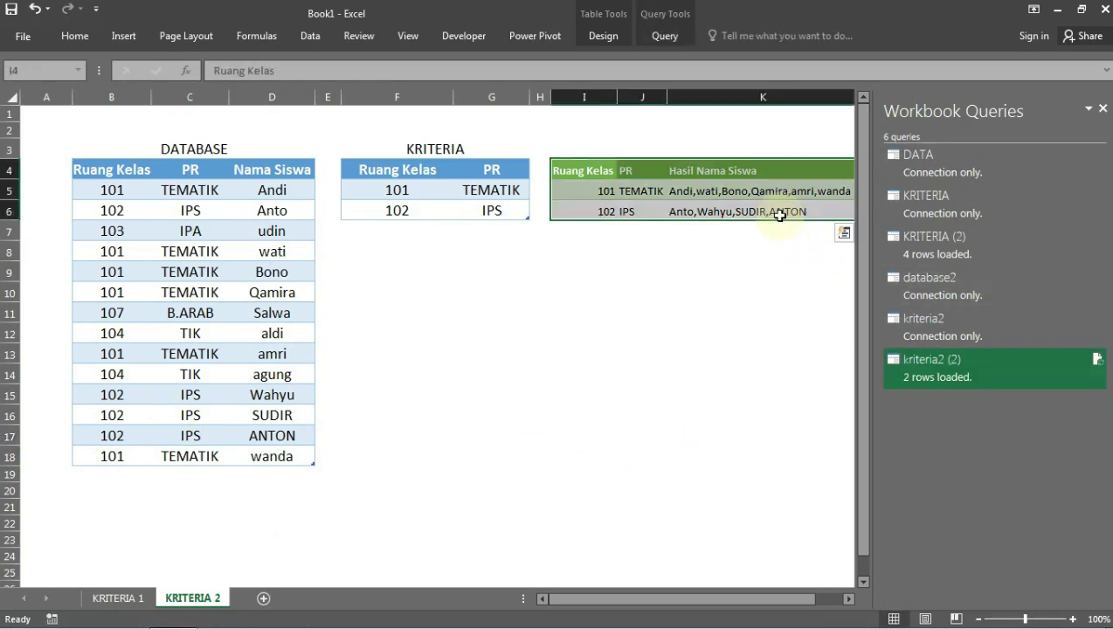
pyautogui.moveTo(722, 611)
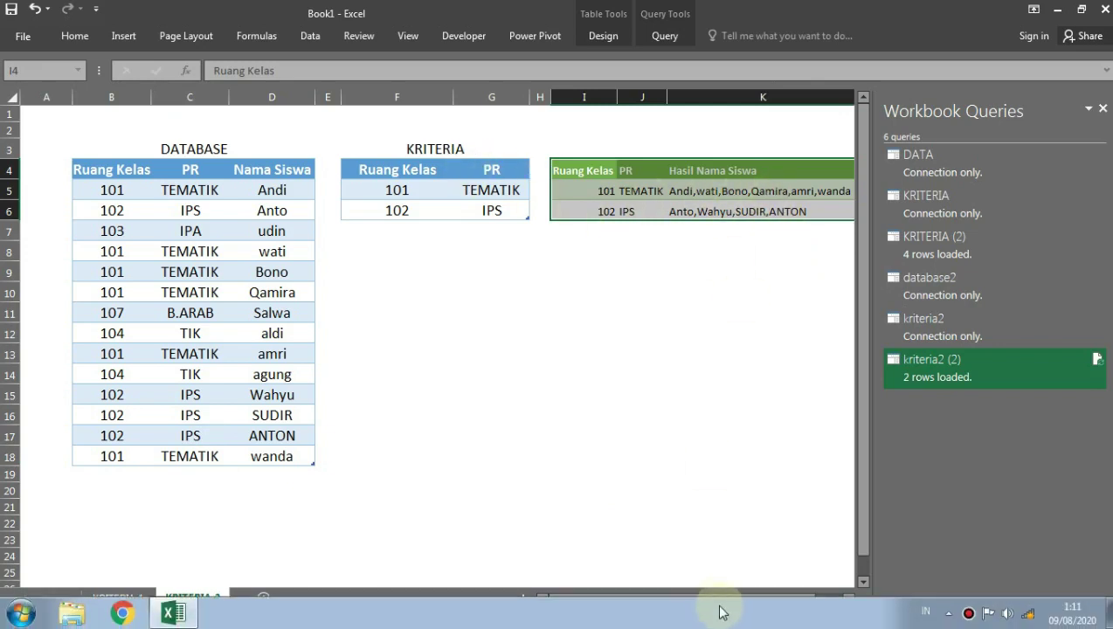
pyautogui.moveTo(723, 600); pyautogui.dragTo(773, 601)
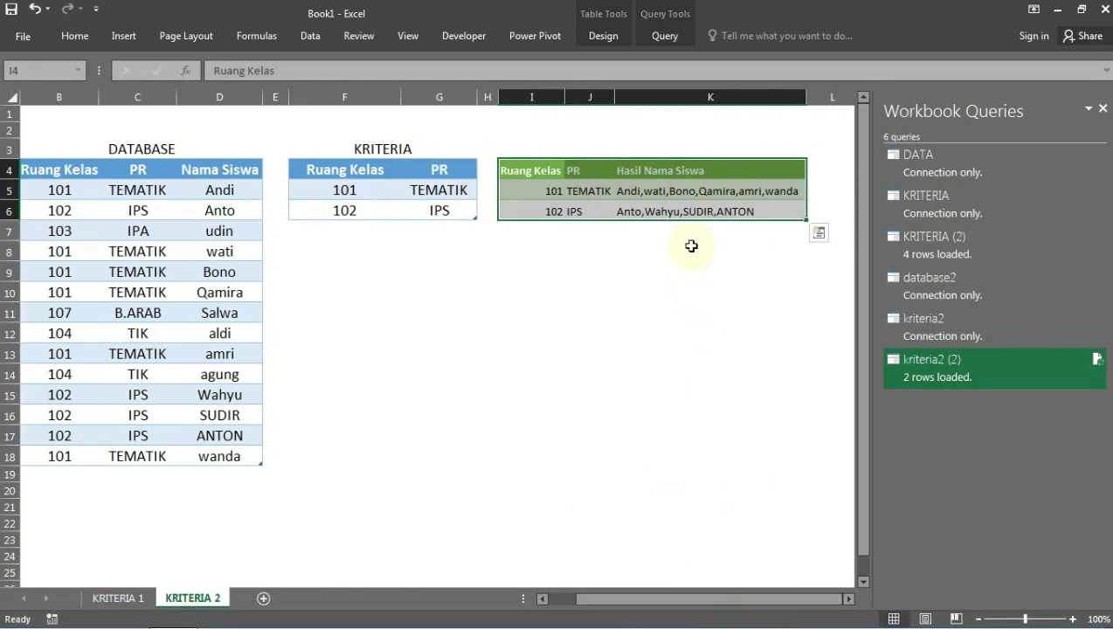
# - Add a KRITERIA row with Ruang Kelas 104 and PR TIK, and refresh the kriteria2 (2) query
pyautogui.click(339, 229)
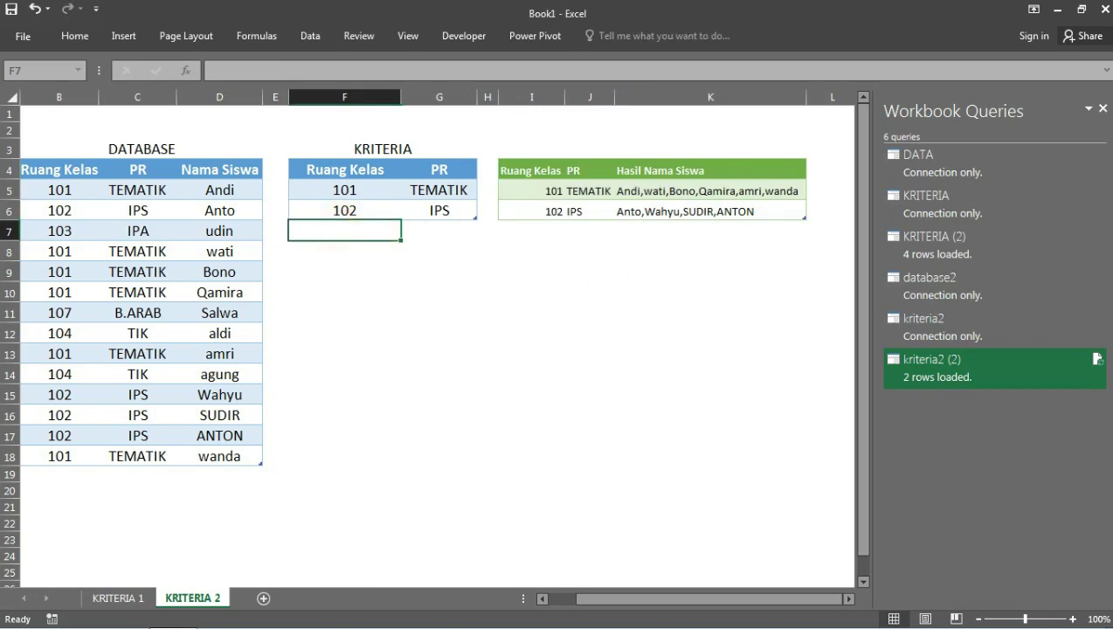
pyautogui.write('104')
pyautogui.press('Tab')
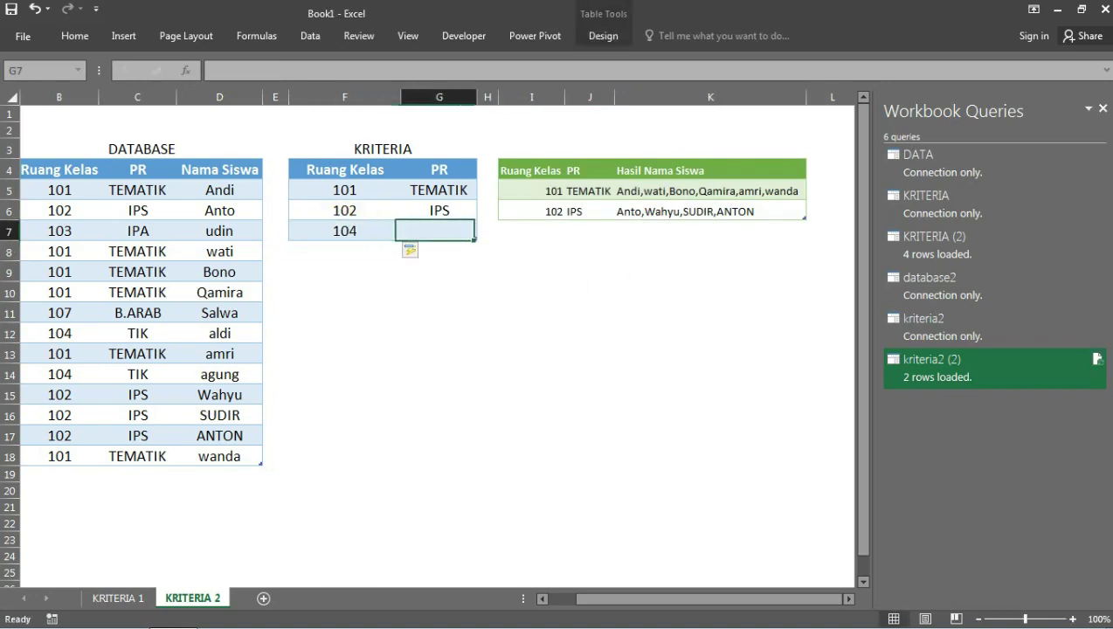
pyautogui.write('TIK')
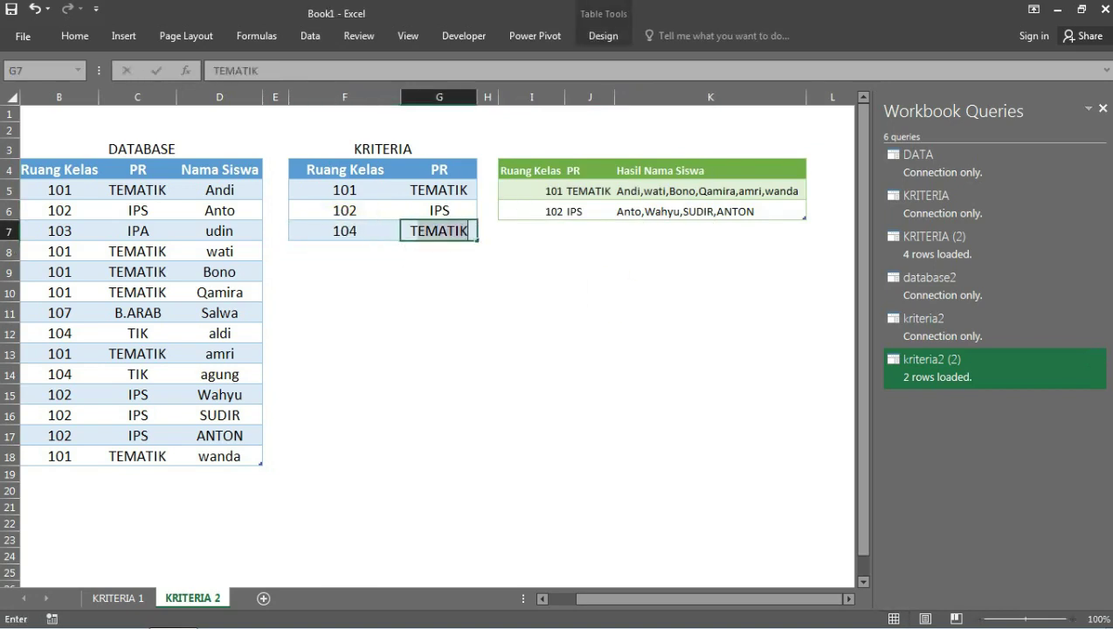
pyautogui.press('Return')
pyautogui.press('Up')
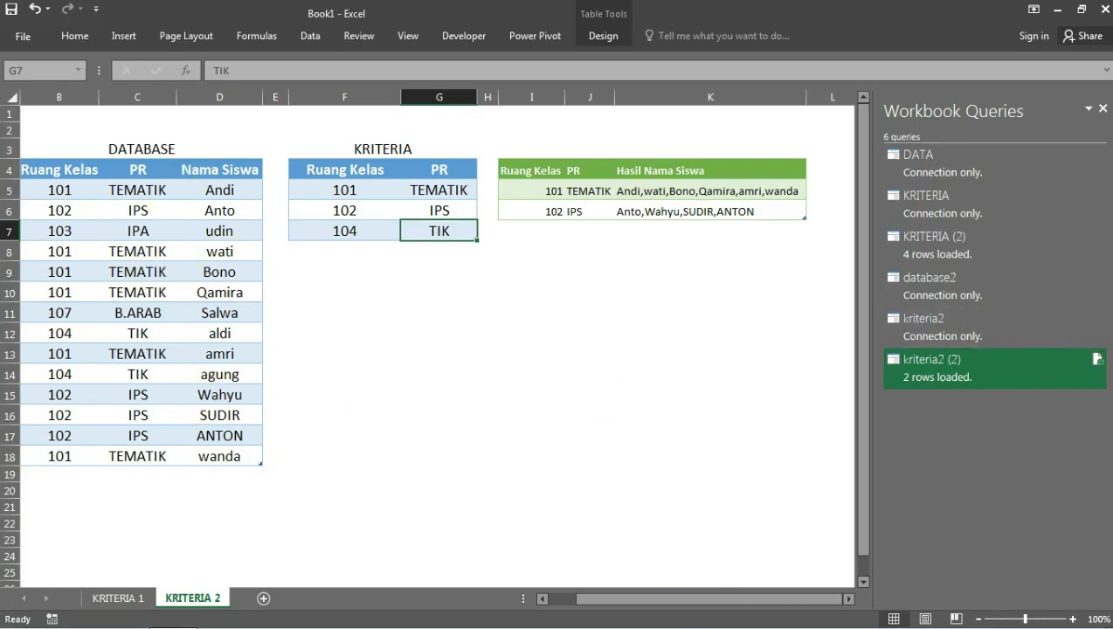
pyautogui.click(1095, 360)
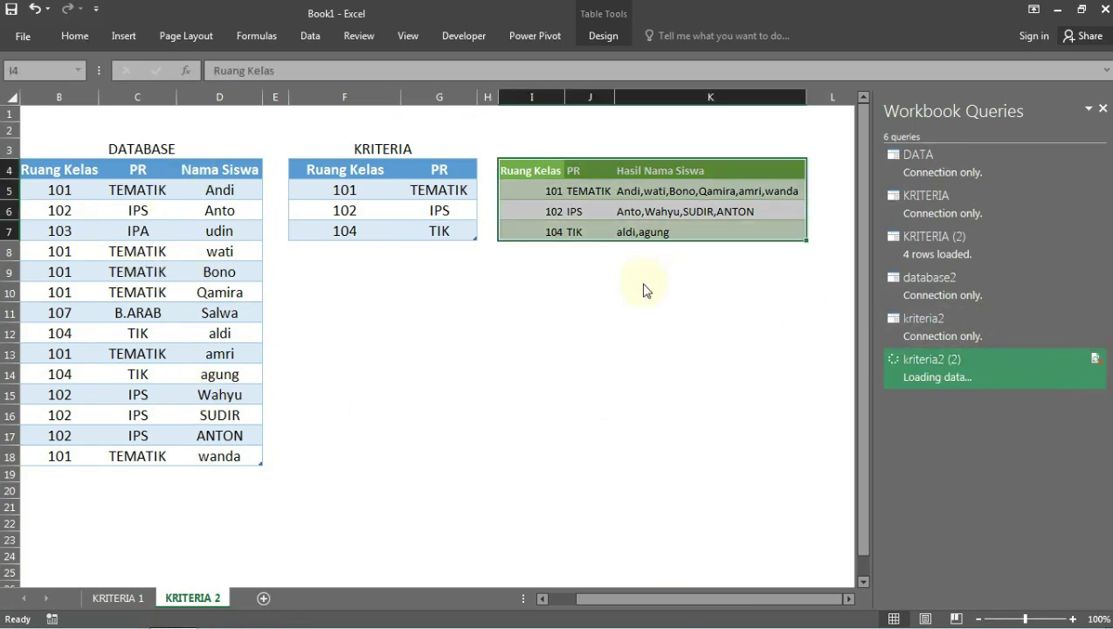
# - Check the combined names in the Ruang Kelas 104, PR TIK result row against the matching student rows in the DATABASE table
pyautogui.click(546, 232)
pyautogui.click(580, 234)
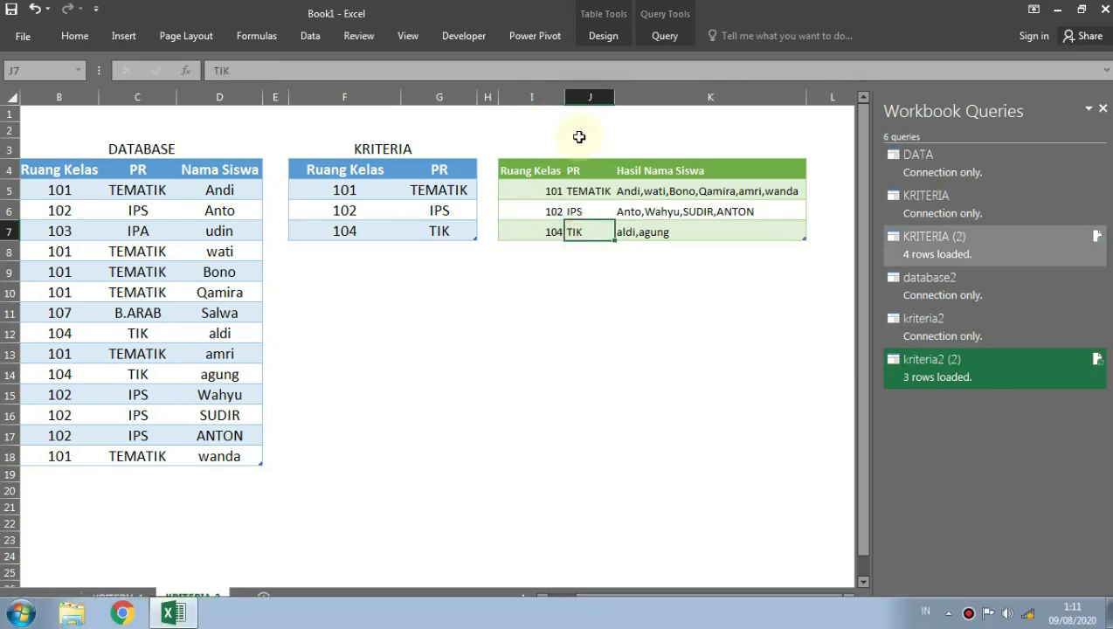
pyautogui.click(642, 235)
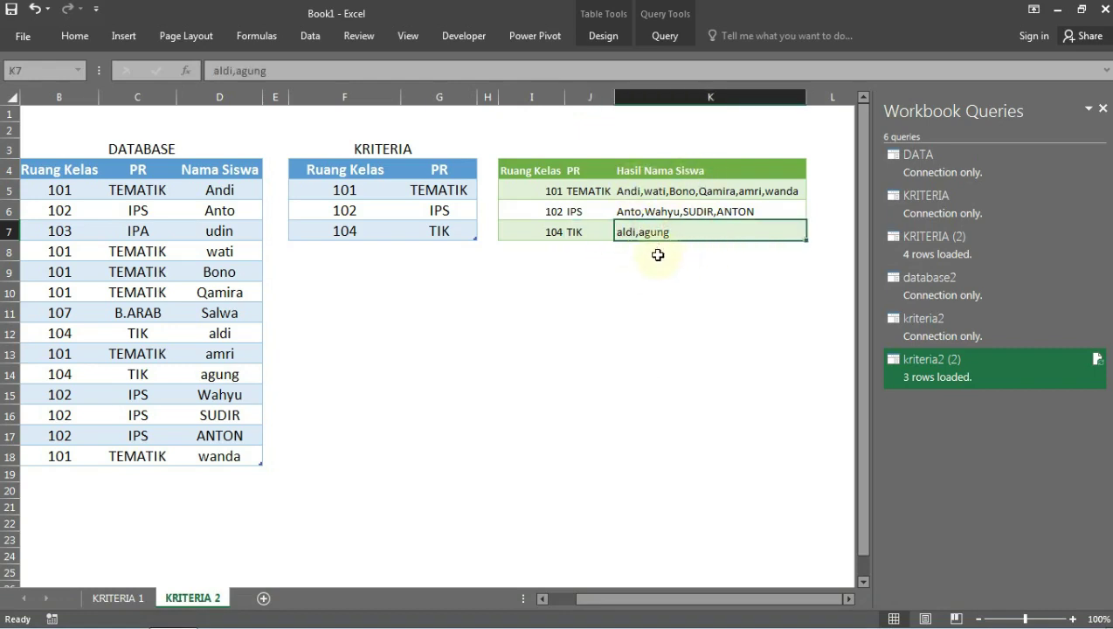
pyautogui.click(218, 333)
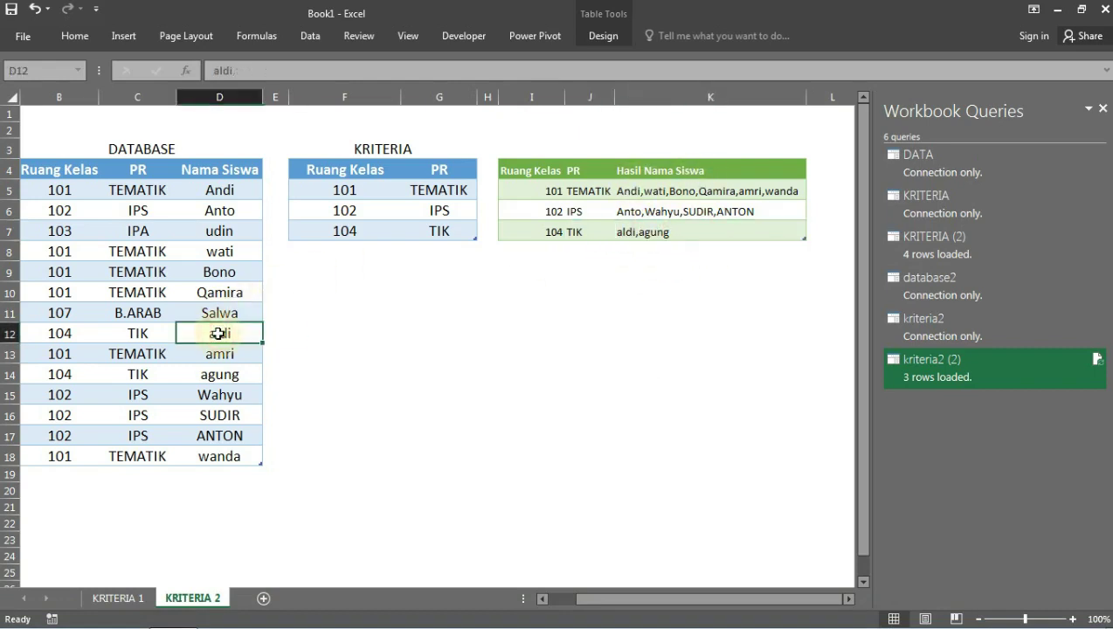
pyautogui.click(229, 372)
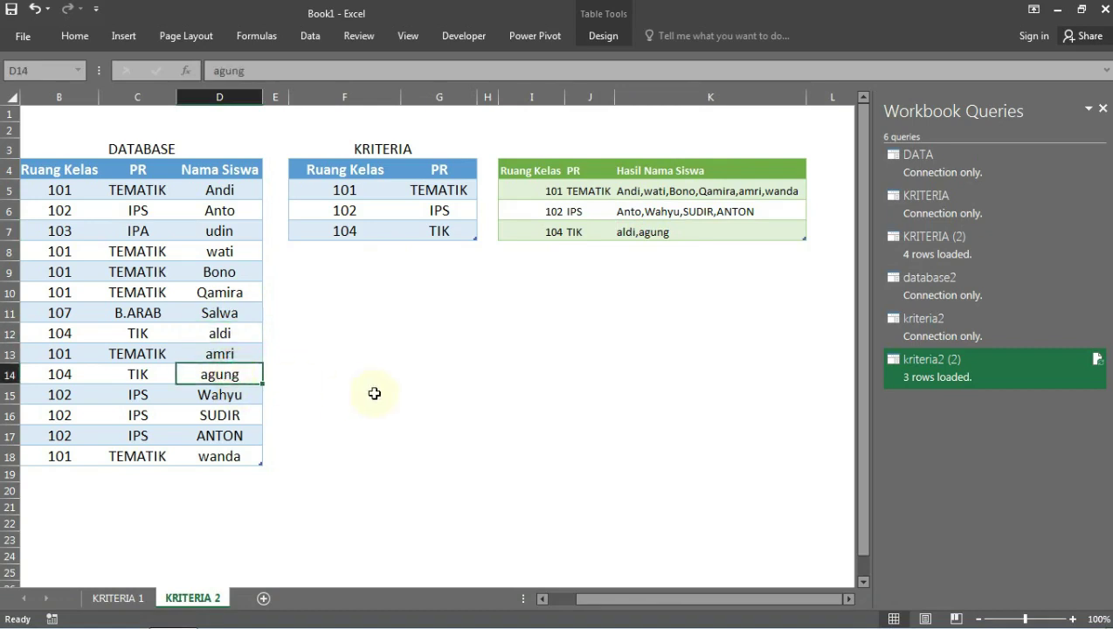
# - Add row 19 to the DATABASE table with Ruang Kelas 104, PR TIK and a new student's name
pyautogui.click(77, 472)
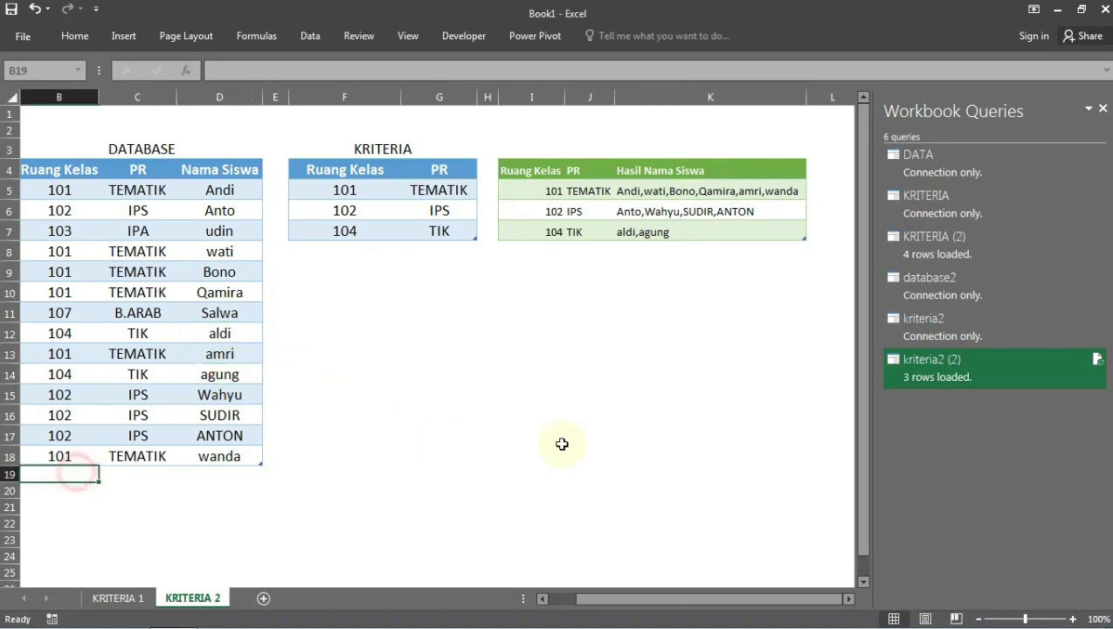
pyautogui.write('104')
pyautogui.press('Tab')
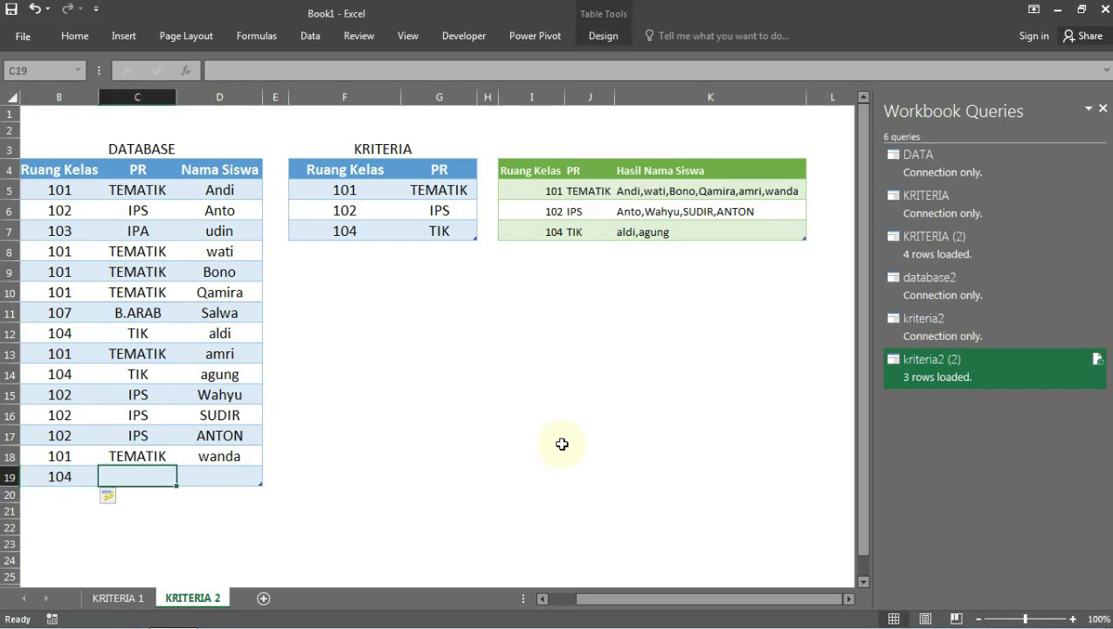
pyautogui.write('TIK')
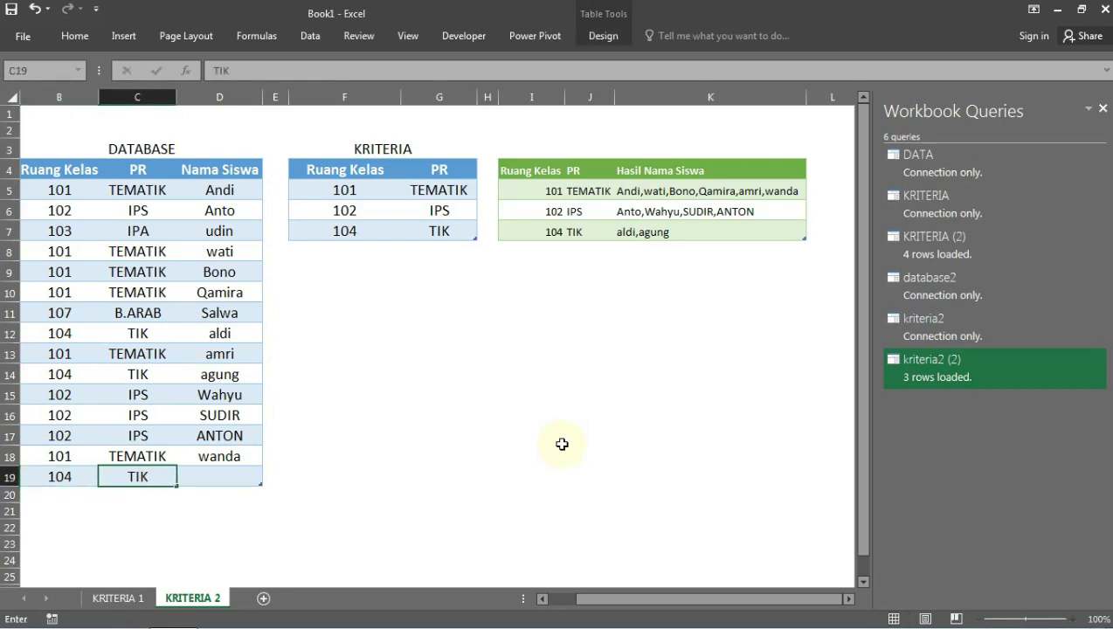
pyautogui.press('Tab')
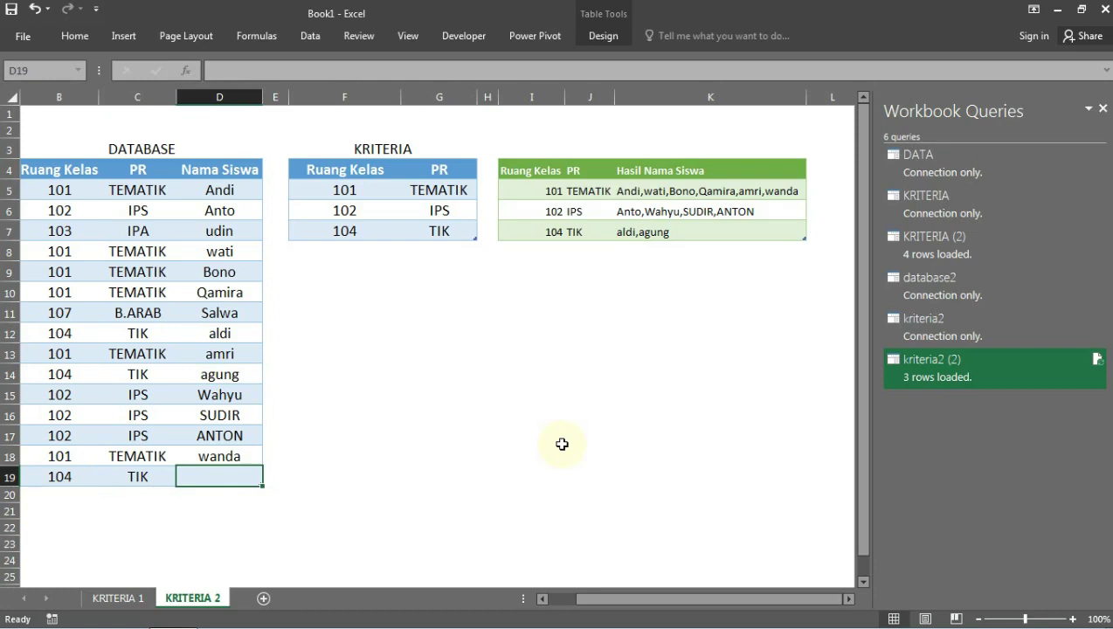
pyautogui.write('GUGUN')
pyautogui.press('Return')
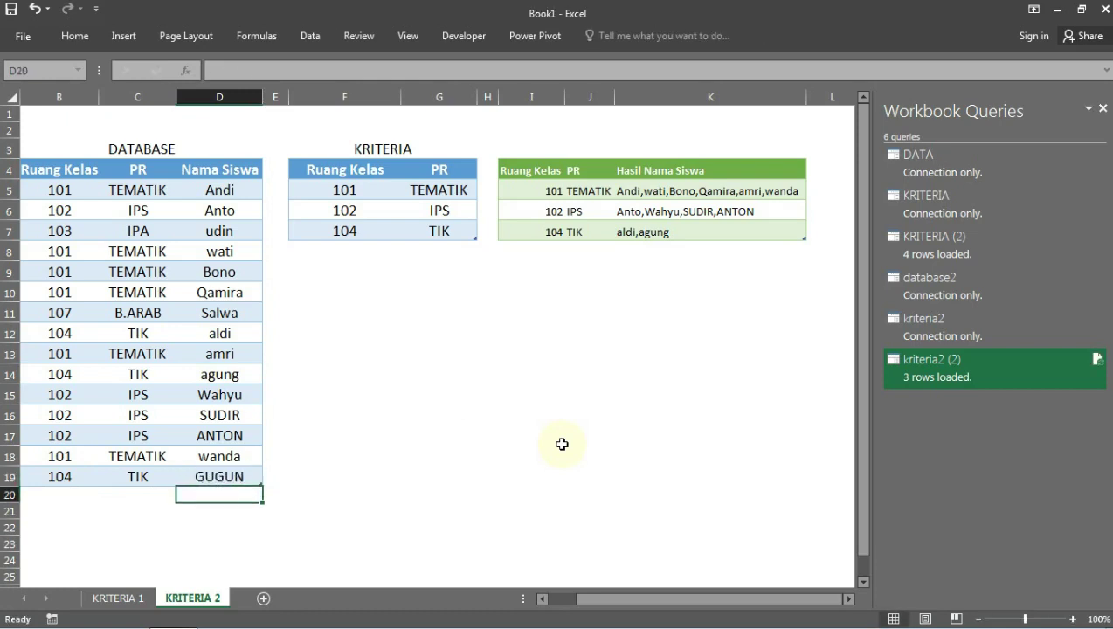
pyautogui.press('Up')
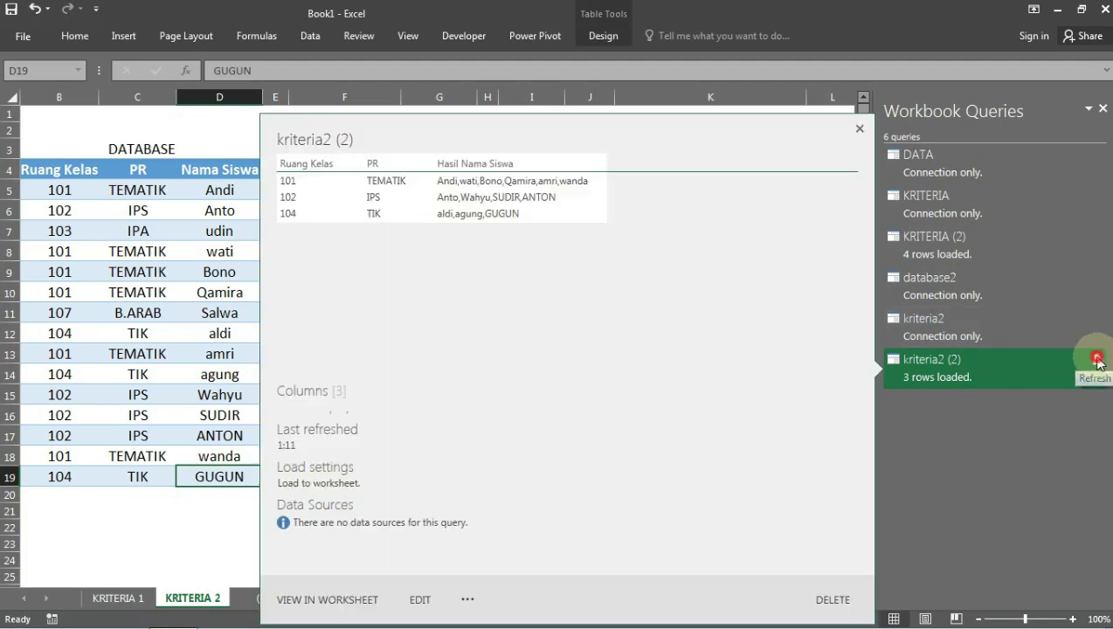
# - Refresh the kriteria2 (2) query and check the combined student names for Ruang Kelas 104, PR TIK in row 7
pyautogui.click(1098, 359)
pyautogui.click(598, 290)
pyautogui.click(548, 238)
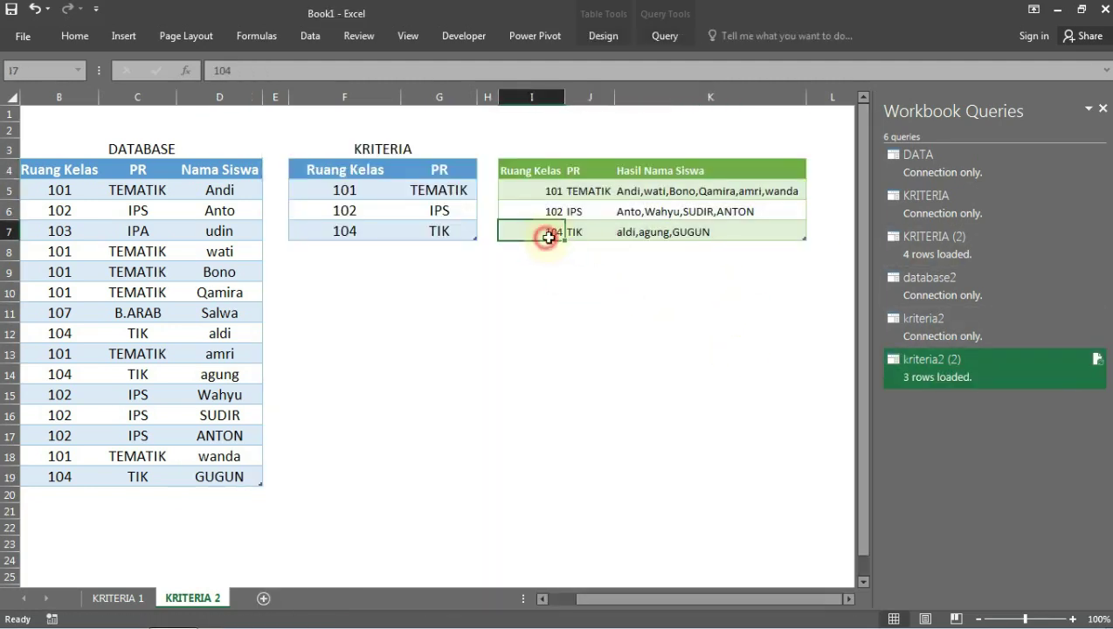
pyautogui.click(578, 232)
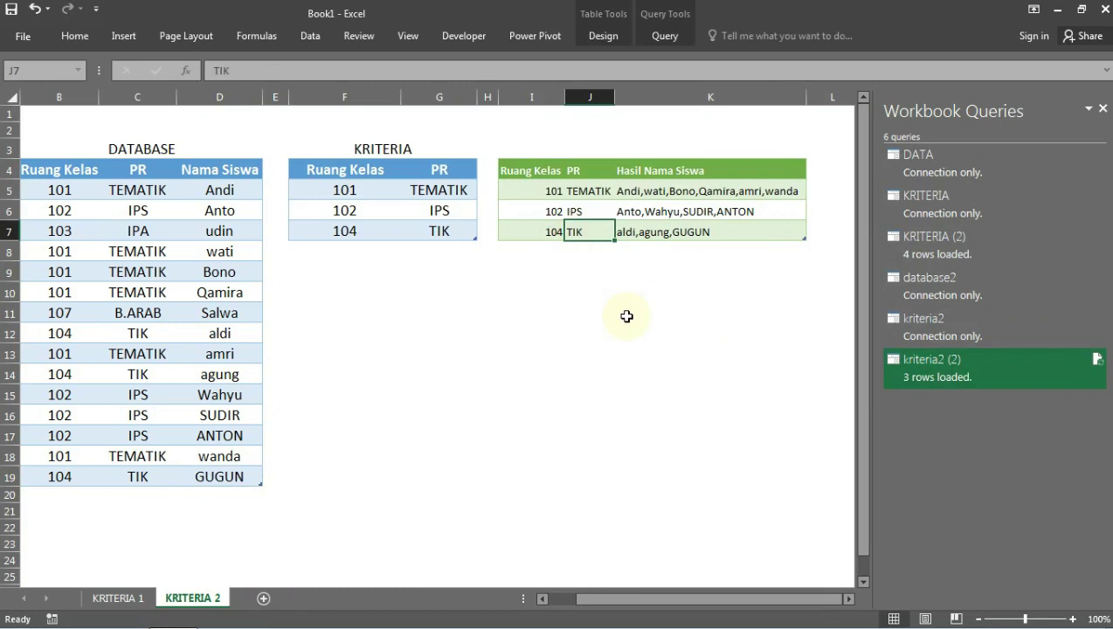
pyautogui.click(656, 232)
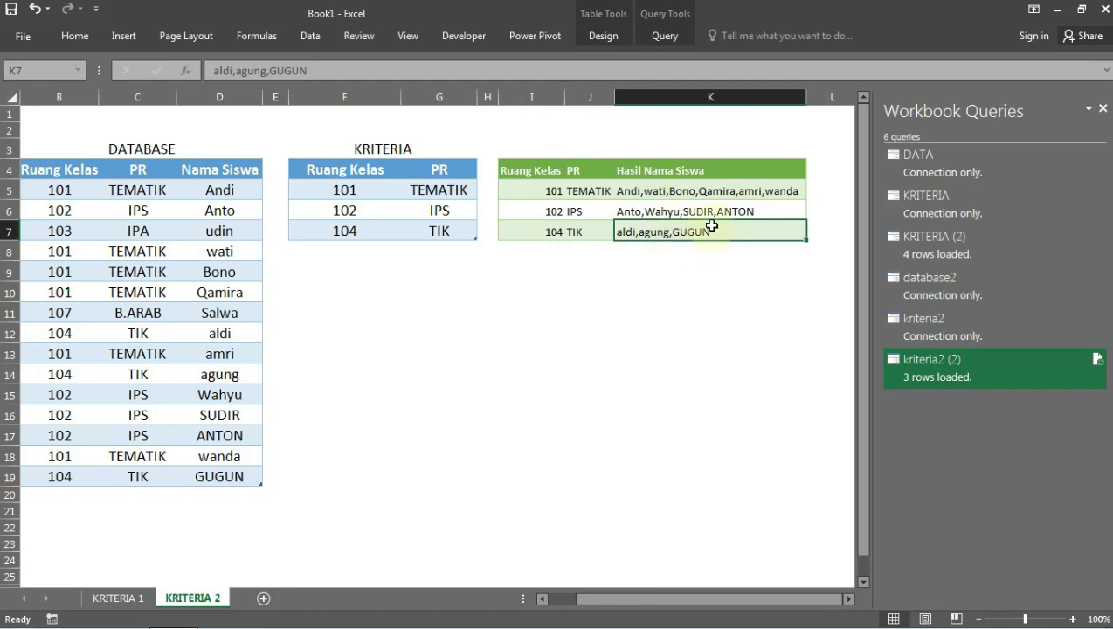
pyautogui.click(416, 329)
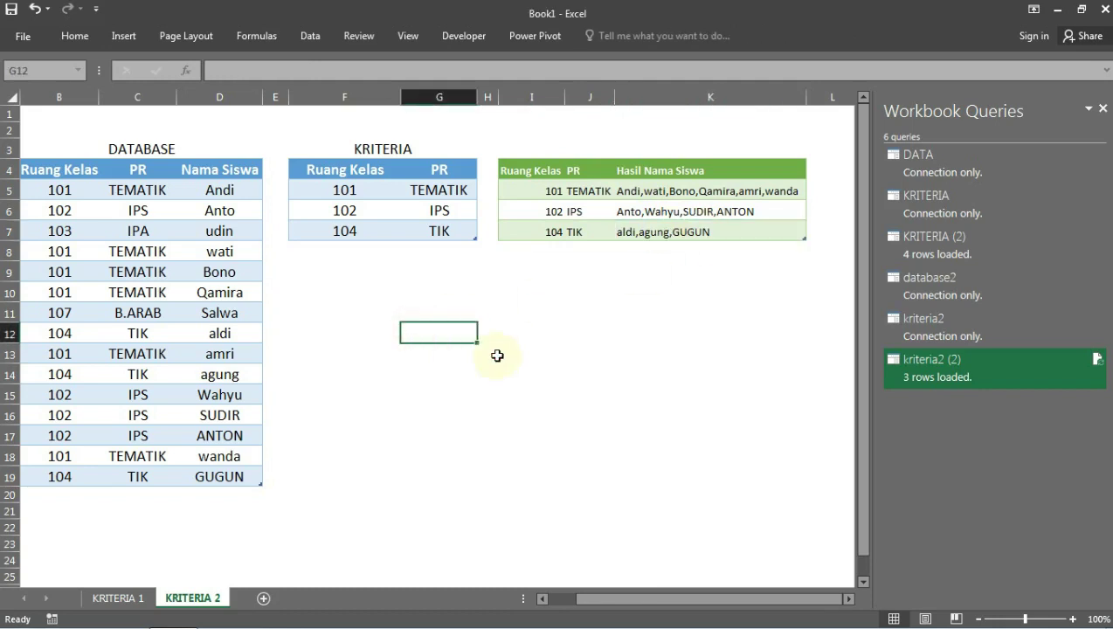